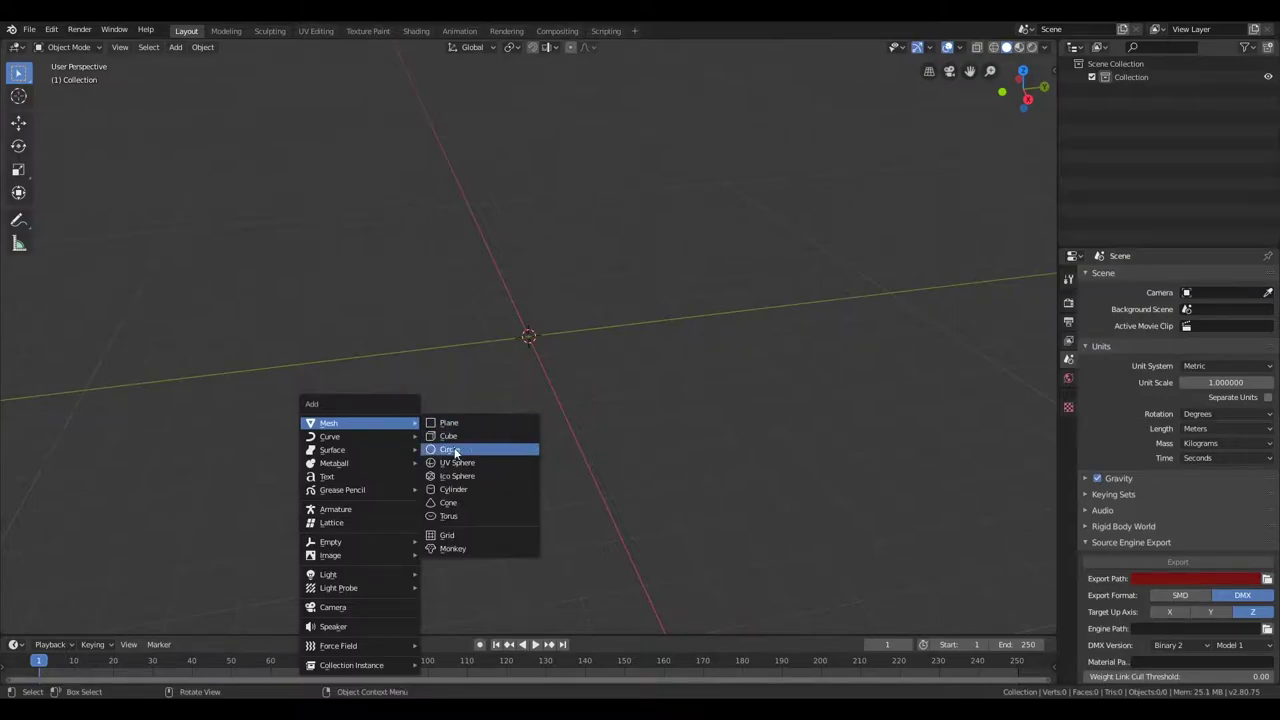
# Add a cylinder with radius 0.5m and depth 3m, viewed from the side
pyautogui.click(451, 451)
pyautogui.click(52, 623)
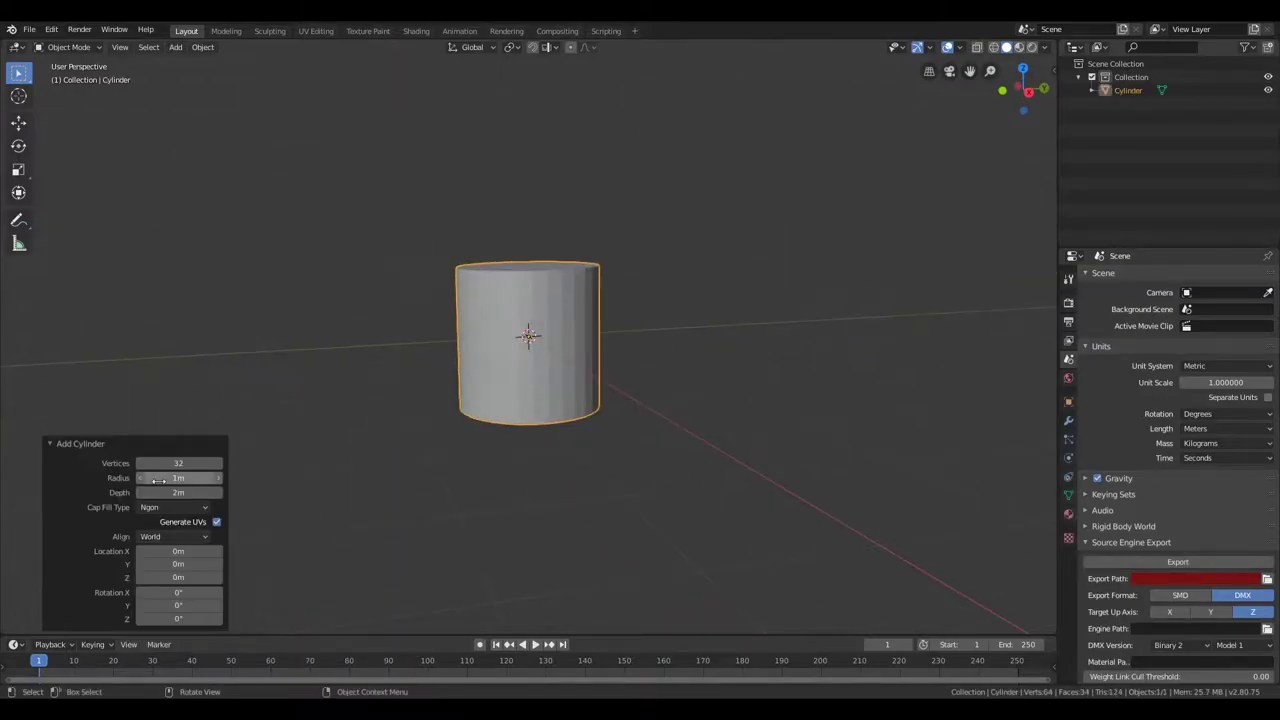
pyautogui.moveTo(155, 478); pyautogui.dragTo(160, 478)
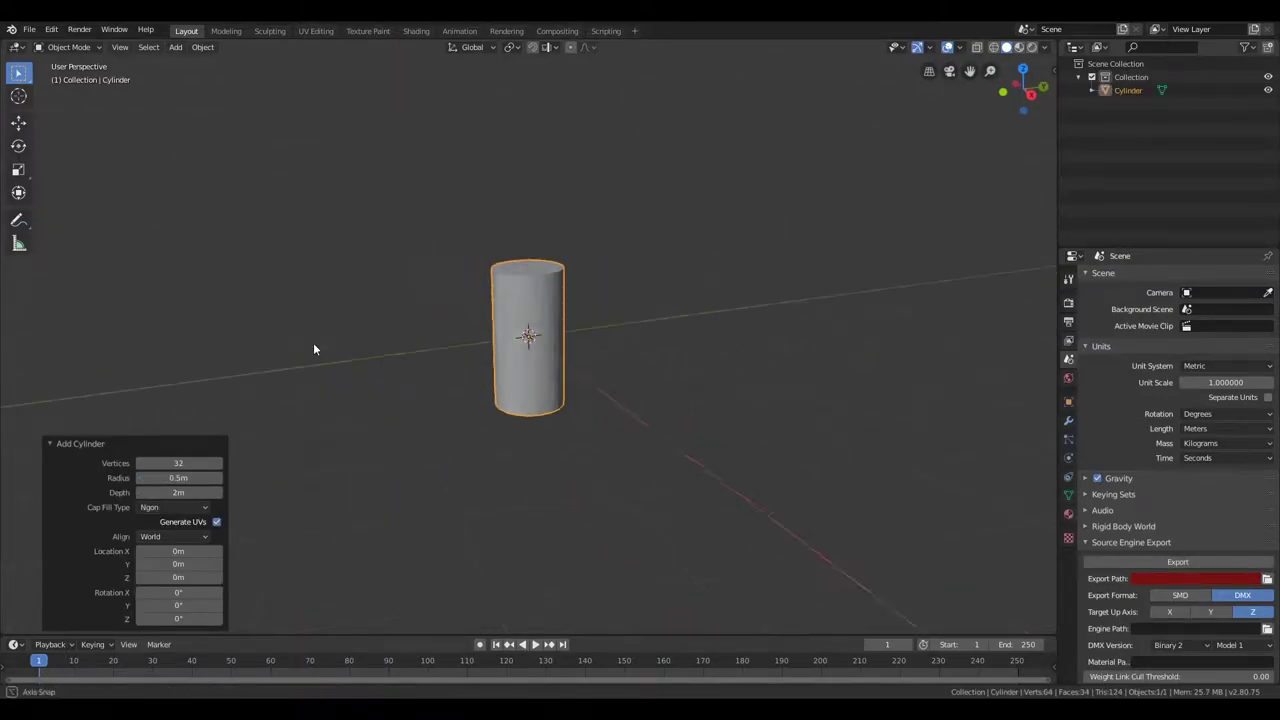
pyautogui.write('3')
pyautogui.press('Return')
pyautogui.moveTo(500, 420); pyautogui.dragTo(517, 372, button='middle')
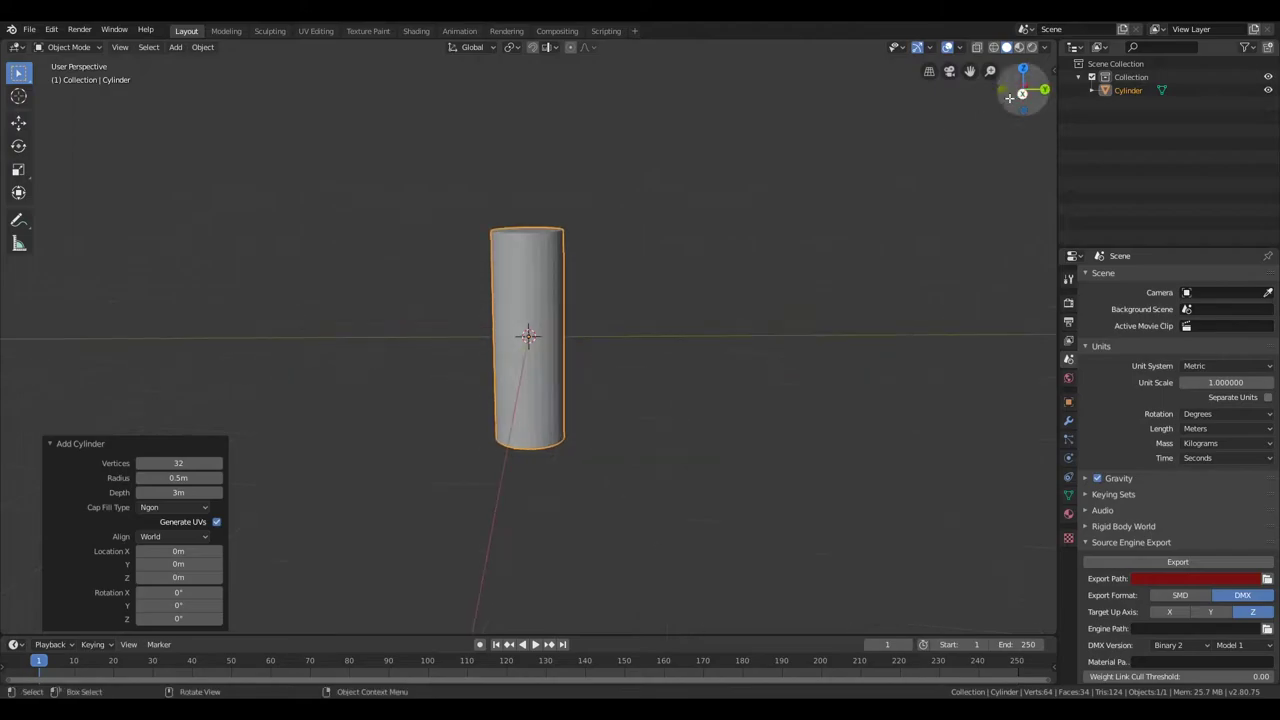
pyautogui.click(1018, 94)
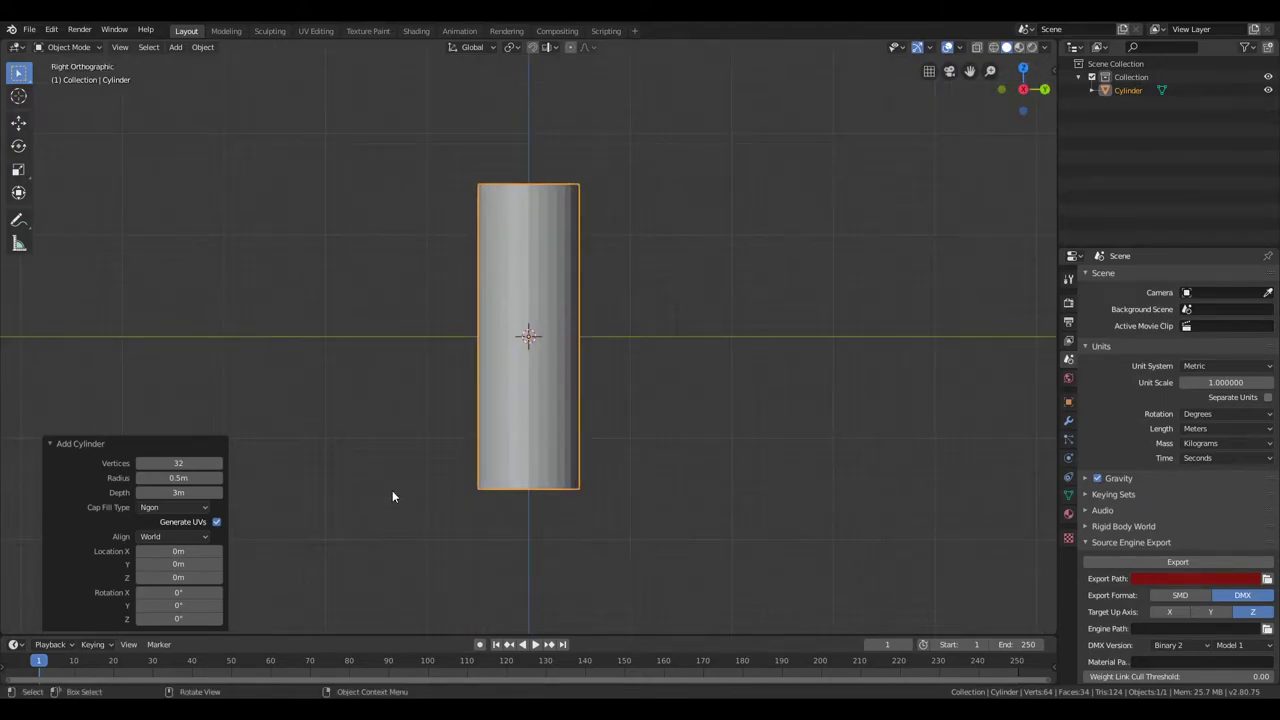
# In Edit Mode, stretch the cylinder's right half outward along Y to widen it
pyautogui.press('Tab')
pyautogui.moveTo(534, 162)
pyautogui.mouseDown(button='middle')
pyautogui.moveTo(561, 438)
pyautogui.moveTo(537, 166)
pyautogui.mouseUp(button='middle')
pyautogui.moveTo(537, 166); pyautogui.dragTo(674, 468)
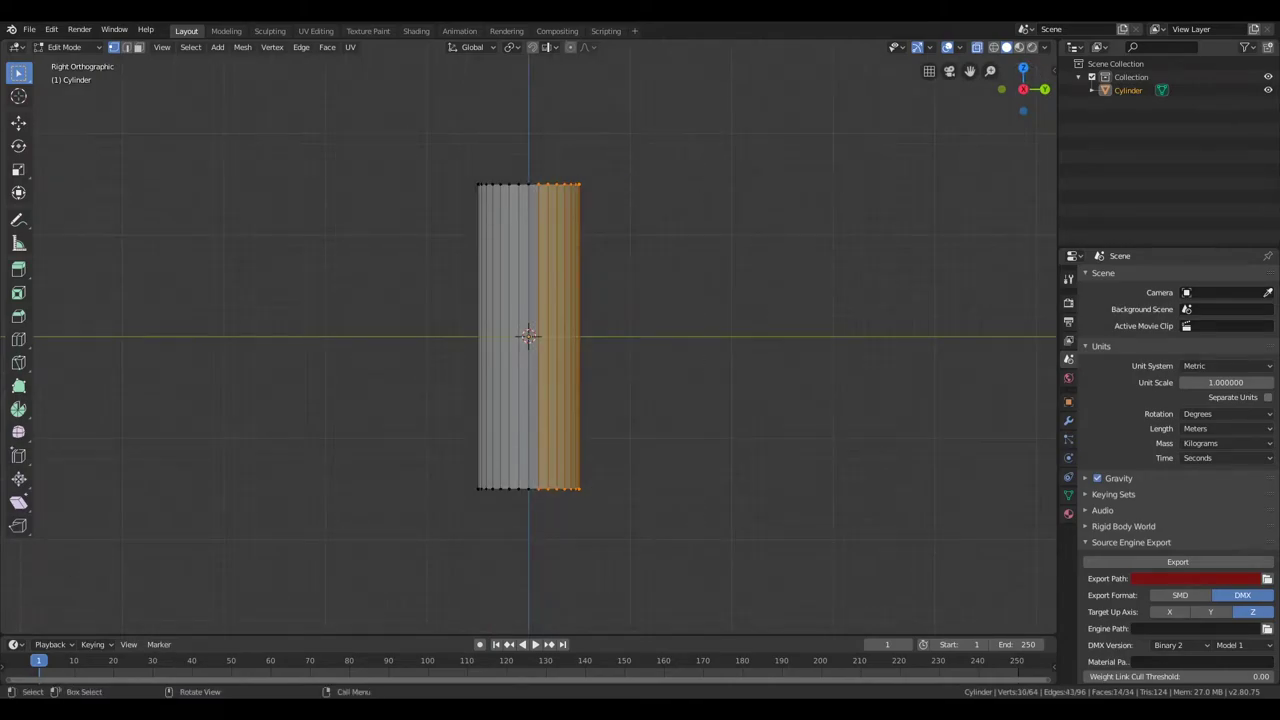
pyautogui.press('g')
pyautogui.press('y')
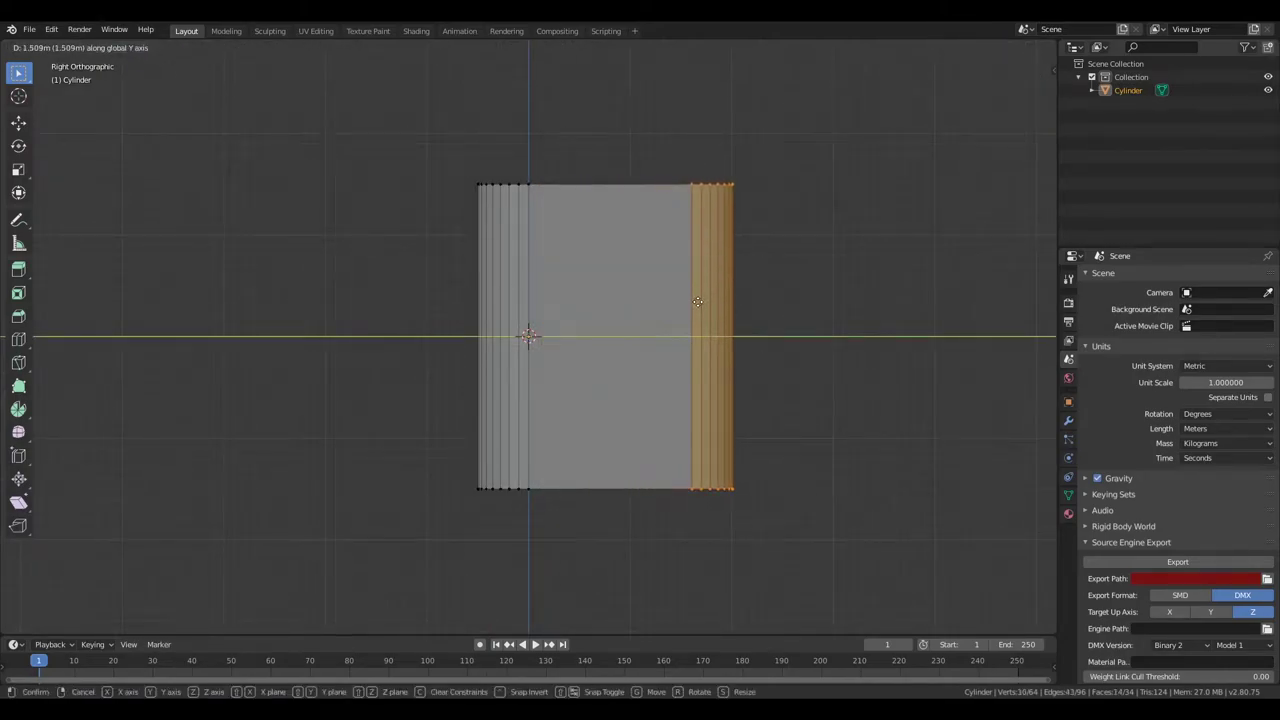
pyautogui.click(694, 317)
pyautogui.moveTo(610, 292); pyautogui.dragTo(903, 171, button='middle')
# Extrude the bottom edge loop down and the top loop up for the flared base and cap
pyautogui.moveTo(444, 464); pyautogui.dragTo(836, 538)
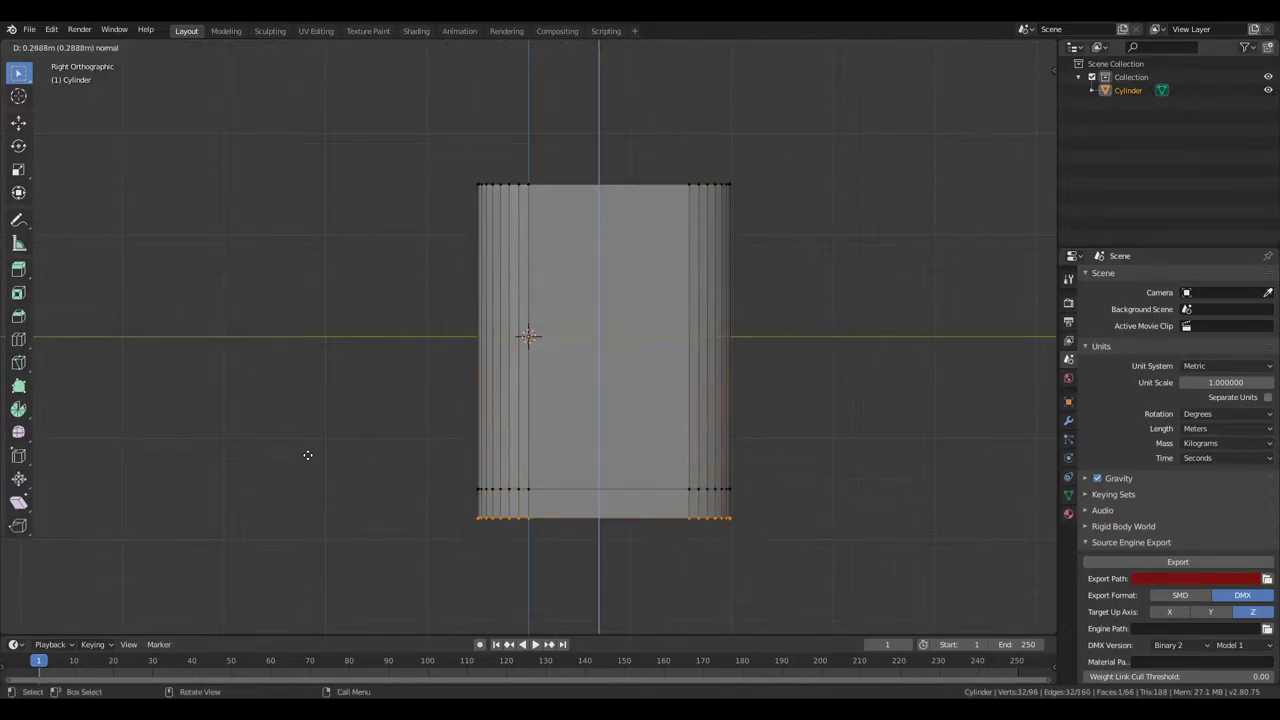
pyautogui.click(307, 455)
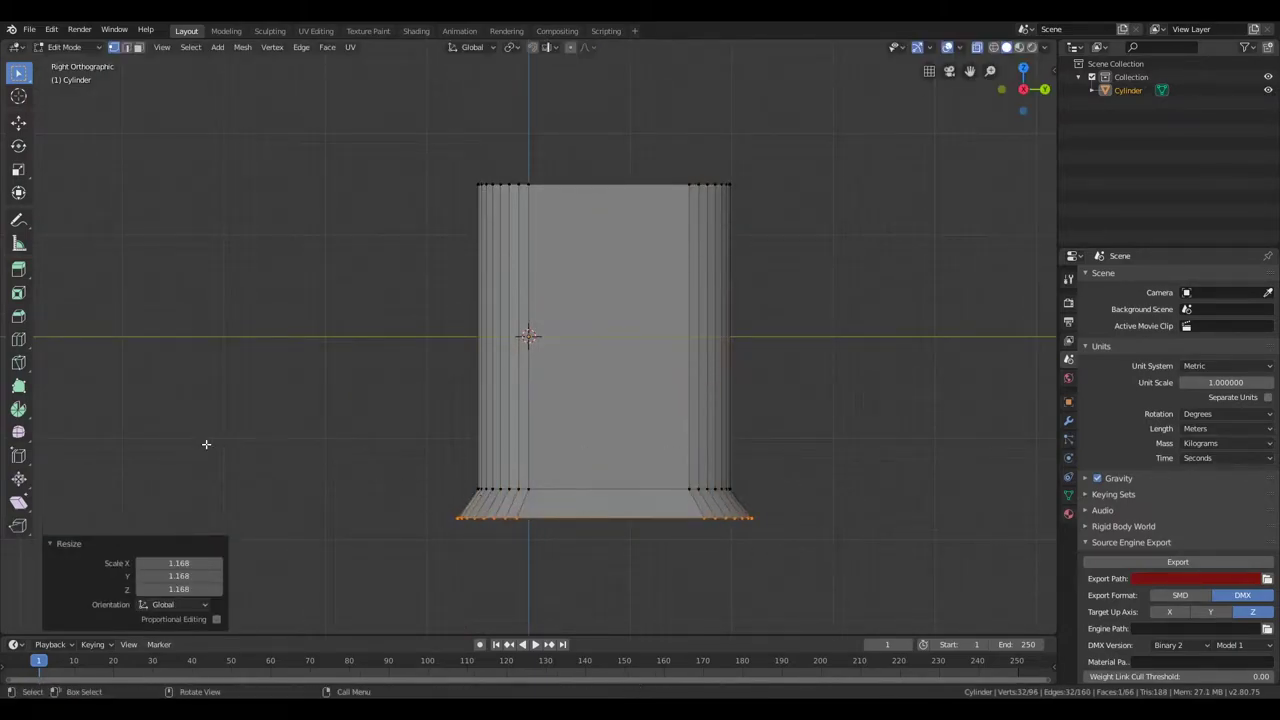
pyautogui.press('e')
pyautogui.moveTo(368, 140); pyautogui.dragTo(745, 200)
pyautogui.press('e')
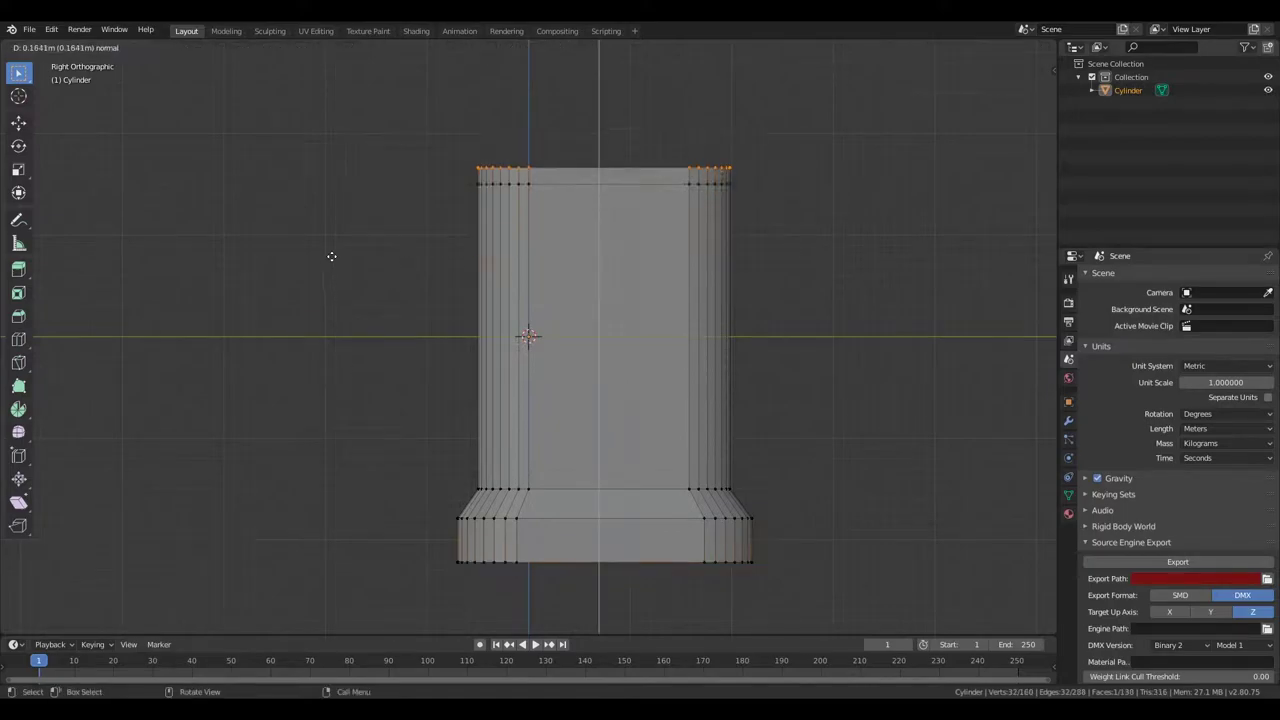
pyautogui.click(337, 244)
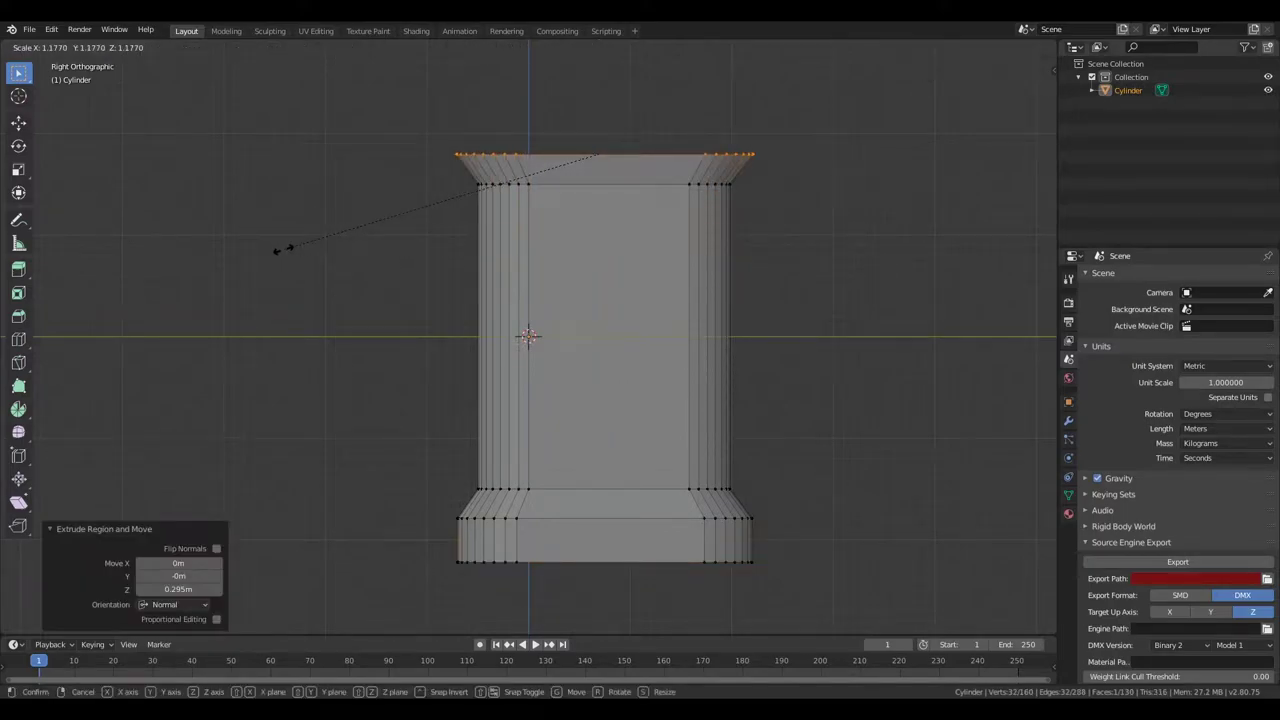
pyautogui.moveTo(370, 250)
pyautogui.mouseDown(button='middle')
pyautogui.moveTo(375, 274)
pyautogui.moveTo(263, 200)
pyautogui.moveTo(257, 283)
pyautogui.mouseUp(button='middle')
# Inset the pillar's top face, cancelling the follow-up extrusion
pyautogui.click(347, 297)
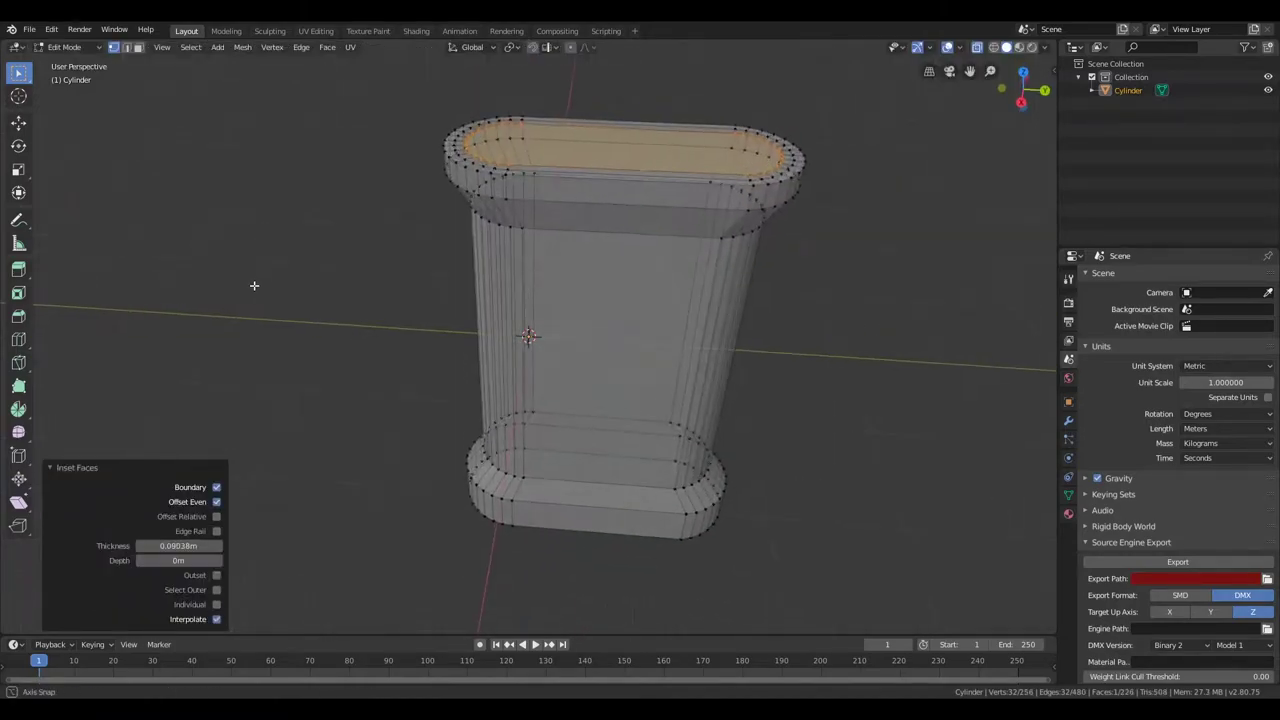
pyautogui.press('e')
pyautogui.rightClick(253, 257)
# Recess the pillar's front faces by scaling them to 0.951
pyautogui.moveTo(280, 234); pyautogui.dragTo(480, 240, button='middle')
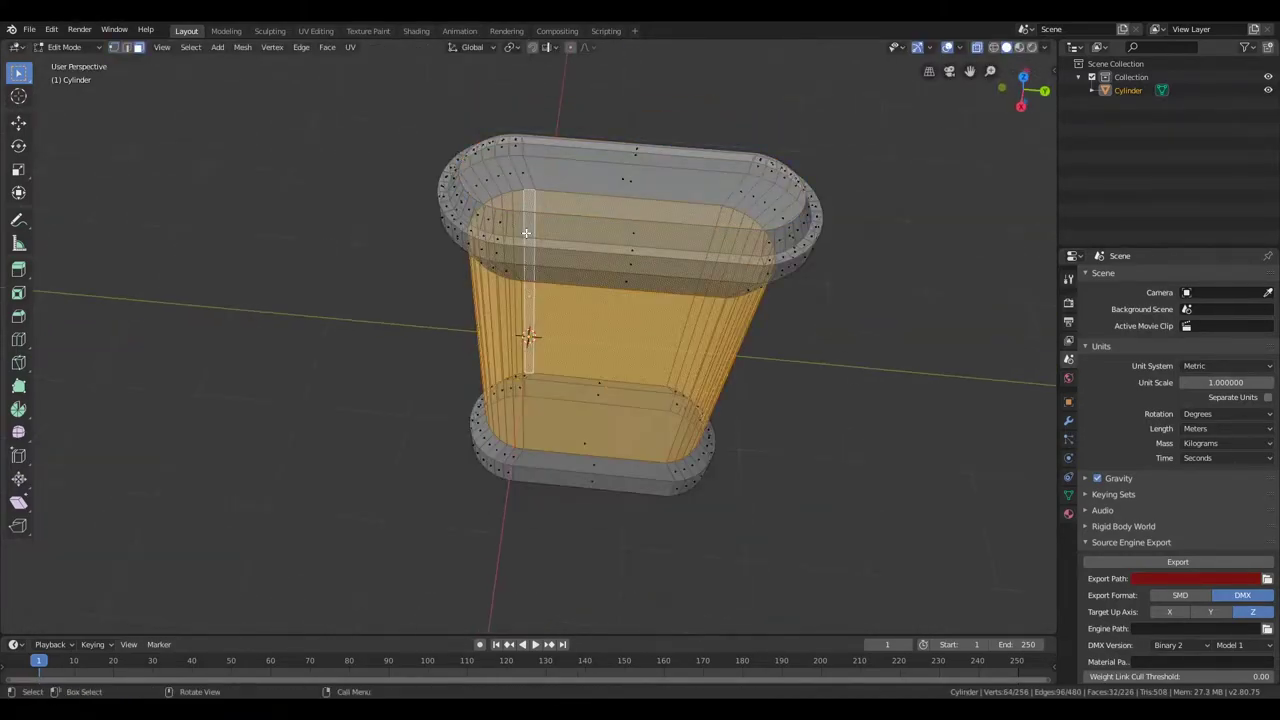
pyautogui.keyDown('alt'); pyautogui.click(501, 233); pyautogui.keyUp('alt')
pyautogui.press('s')
pyautogui.click(210, 276)
pyautogui.moveTo(214, 228); pyautogui.dragTo(217, 188, button='middle')
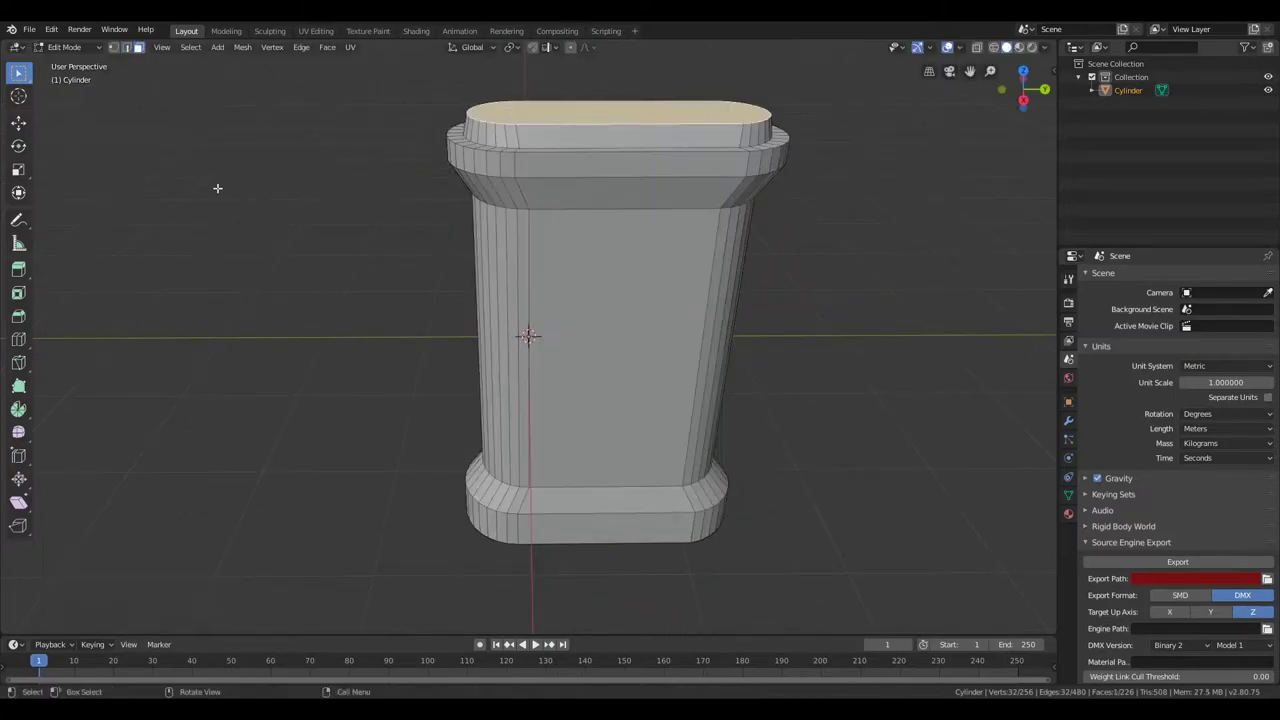
pyautogui.click(193, 232)
pyautogui.moveTo(200, 236); pyautogui.dragTo(294, 266, button='middle')
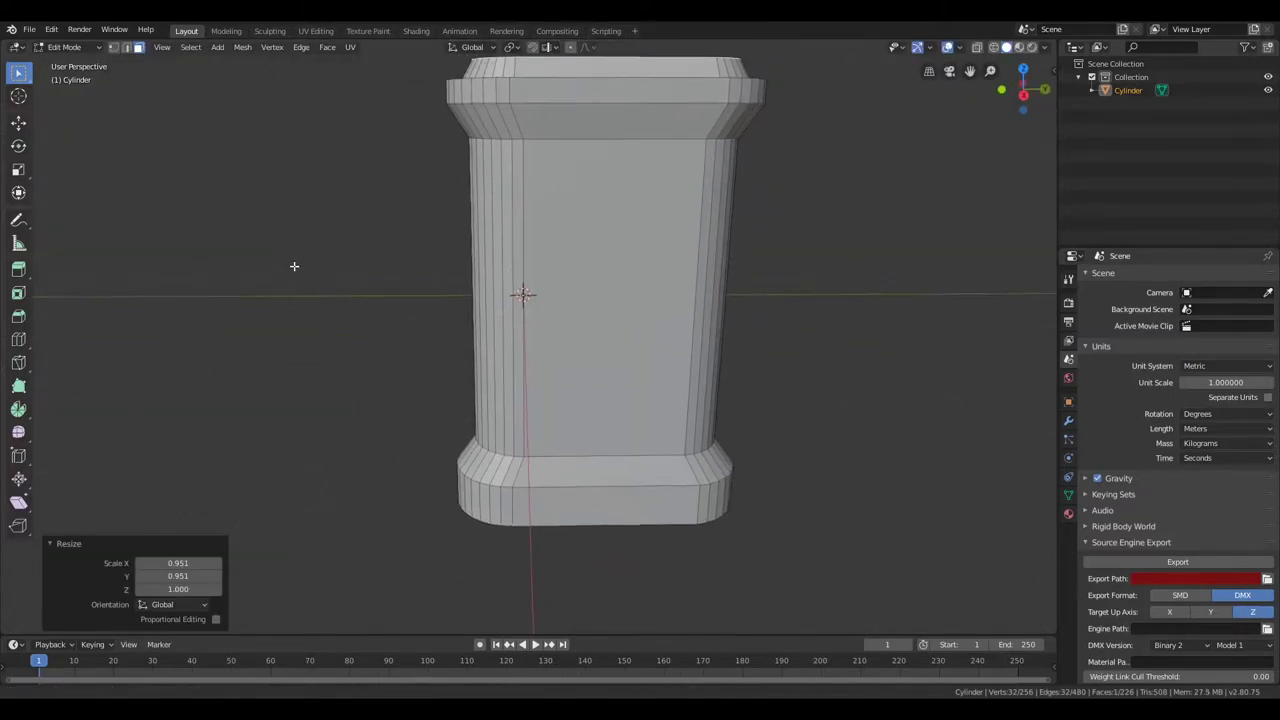
# Add supporting edge loops below the cap and near the base
pyautogui.click(507, 117)
pyautogui.hotkey('ctrl', 'z')
pyautogui.hotkey('ctrl', 'r')
pyautogui.click(498, 465)
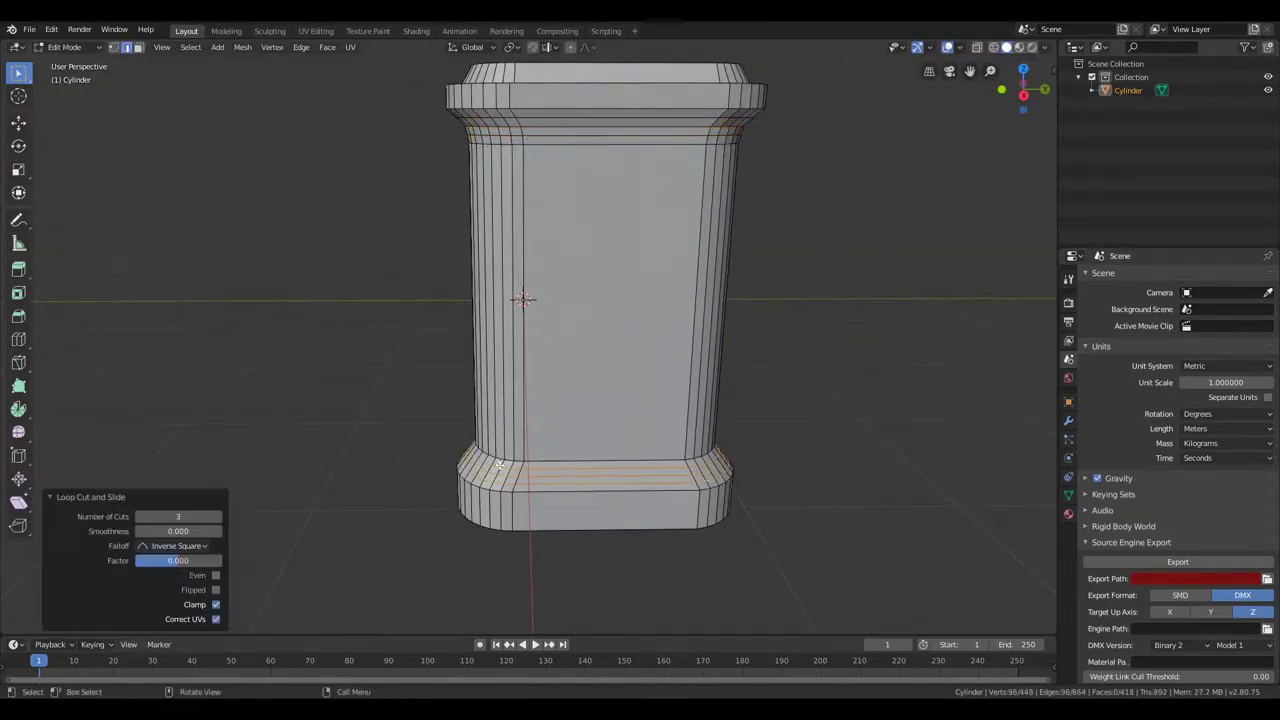
pyautogui.click(286, 449)
pyautogui.moveTo(266, 383); pyautogui.dragTo(357, 420, button='middle')
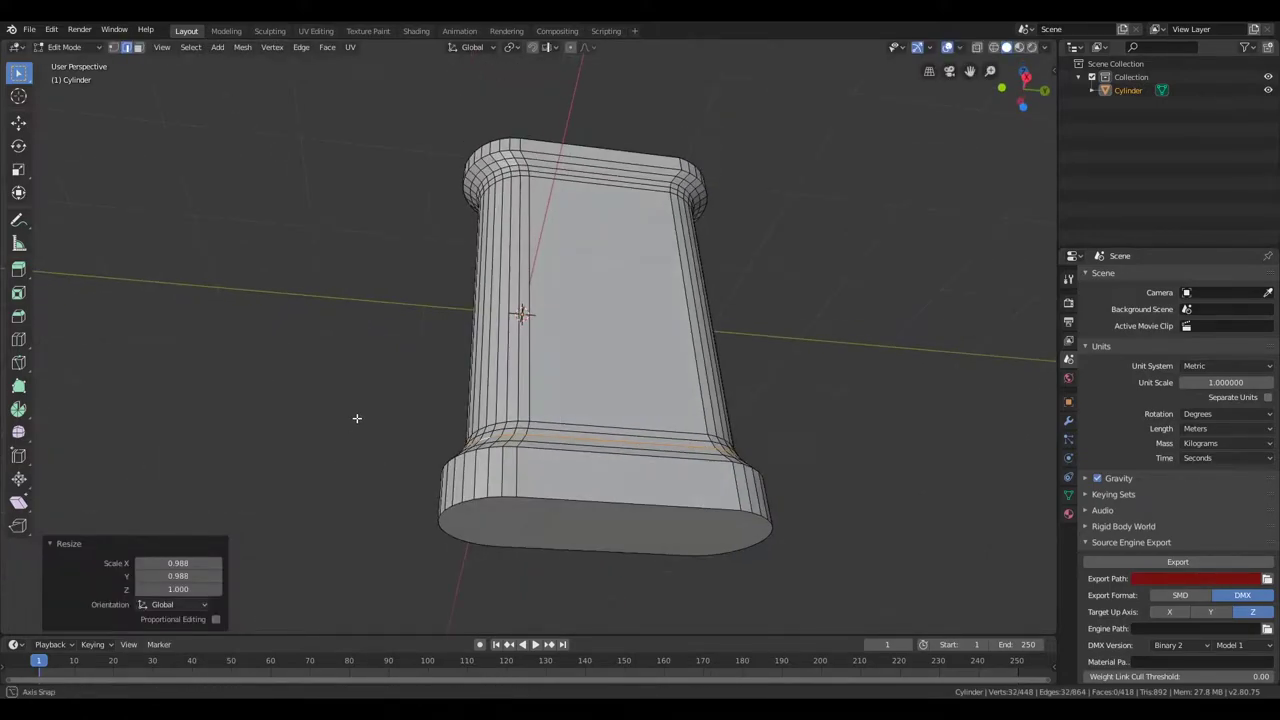
# Inset the bottom face and add an edge loop on the top cap
pyautogui.press('i')
pyautogui.click(284, 456)
pyautogui.moveTo(337, 480)
pyautogui.mouseDown(button='middle')
pyautogui.moveTo(240, 214)
pyautogui.moveTo(263, 250)
pyautogui.moveTo(343, 166)
pyautogui.moveTo(300, 200)
pyautogui.mouseUp(button='middle')
pyautogui.hotkey('ctrl', 'r')
pyautogui.click(600, 118)
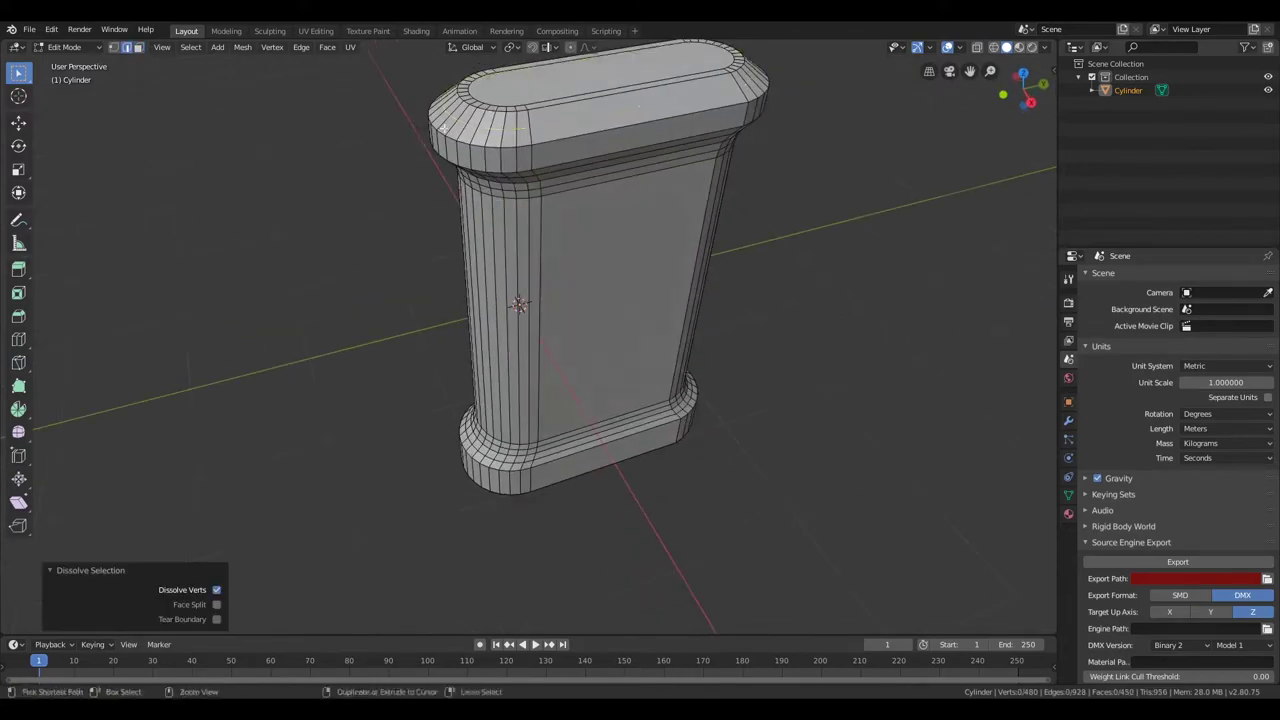
pyautogui.keyDown('alt'); pyautogui.click(455, 115); pyautogui.keyUp('alt')
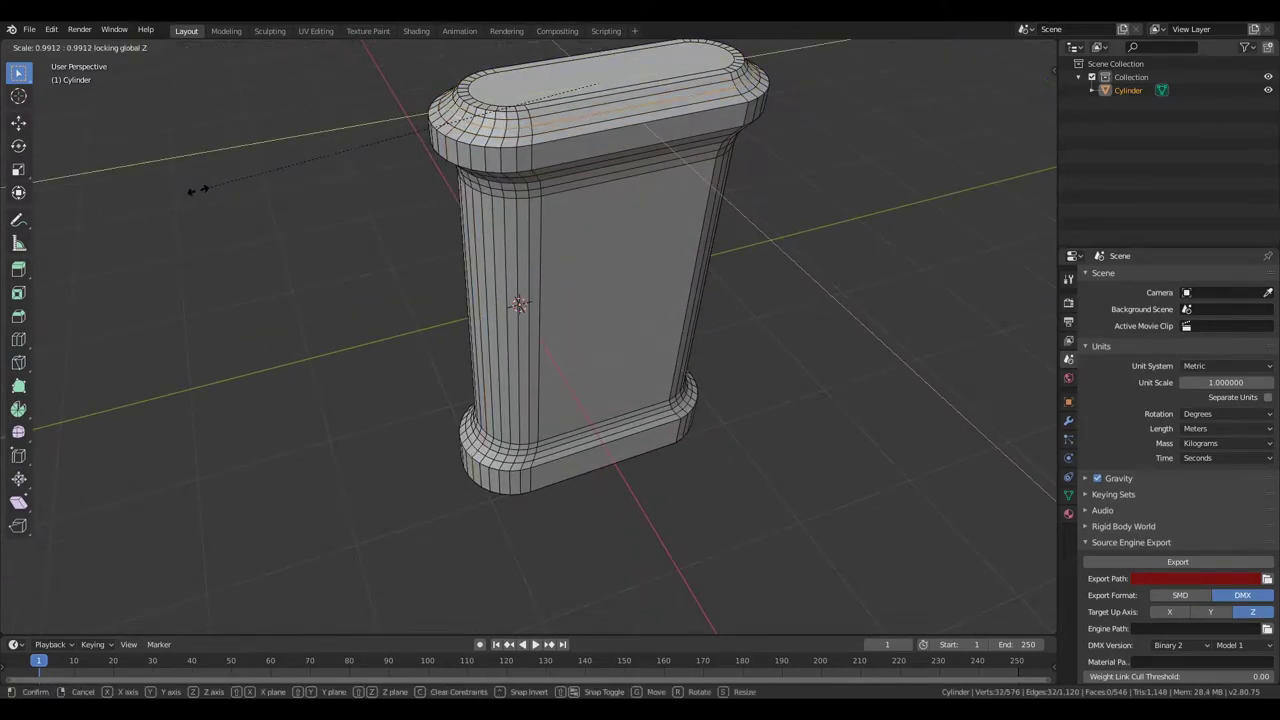
# Add a Subdivision Surface modifier with Ctrl+1 and bevel the loop under the cap and the top rim
pyautogui.click(1068, 420)
pyautogui.hotkey('ctrl', '1')
pyautogui.press('Tab')
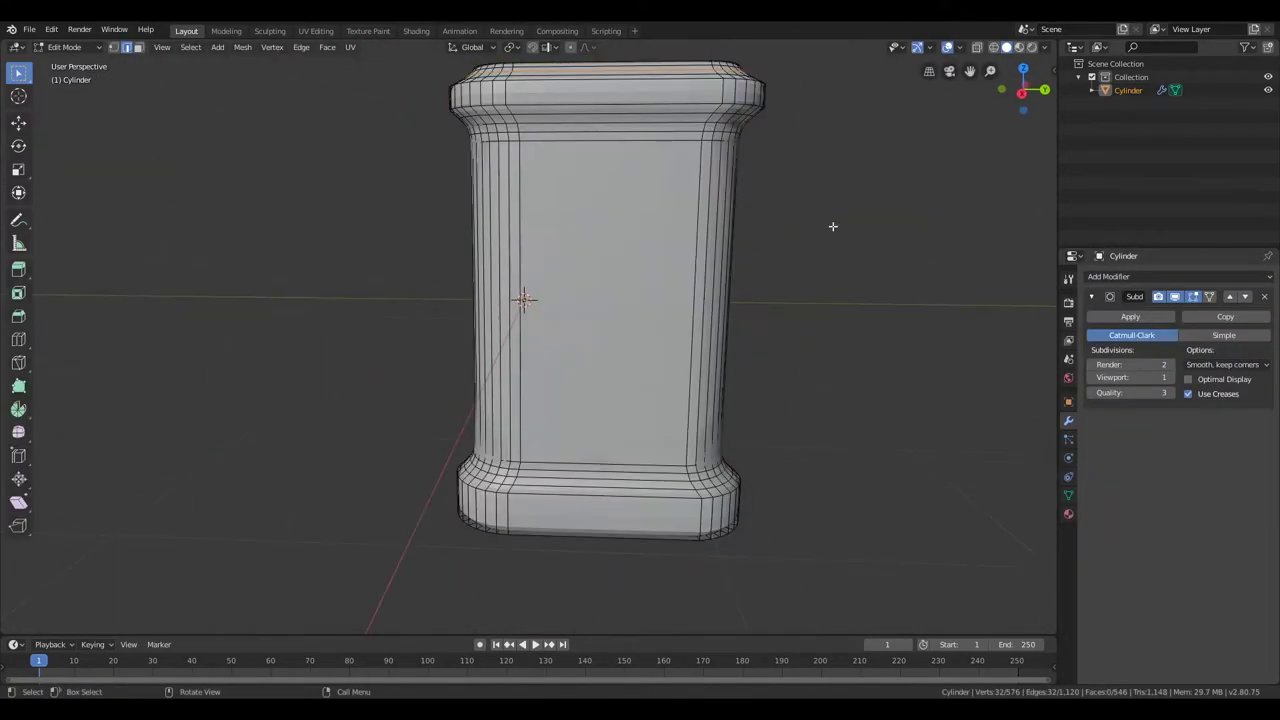
pyautogui.hotkey('ctrl', 'b')
pyautogui.click(320, 180)
pyautogui.moveTo(320, 180); pyautogui.dragTo(537, 106, button='middle')
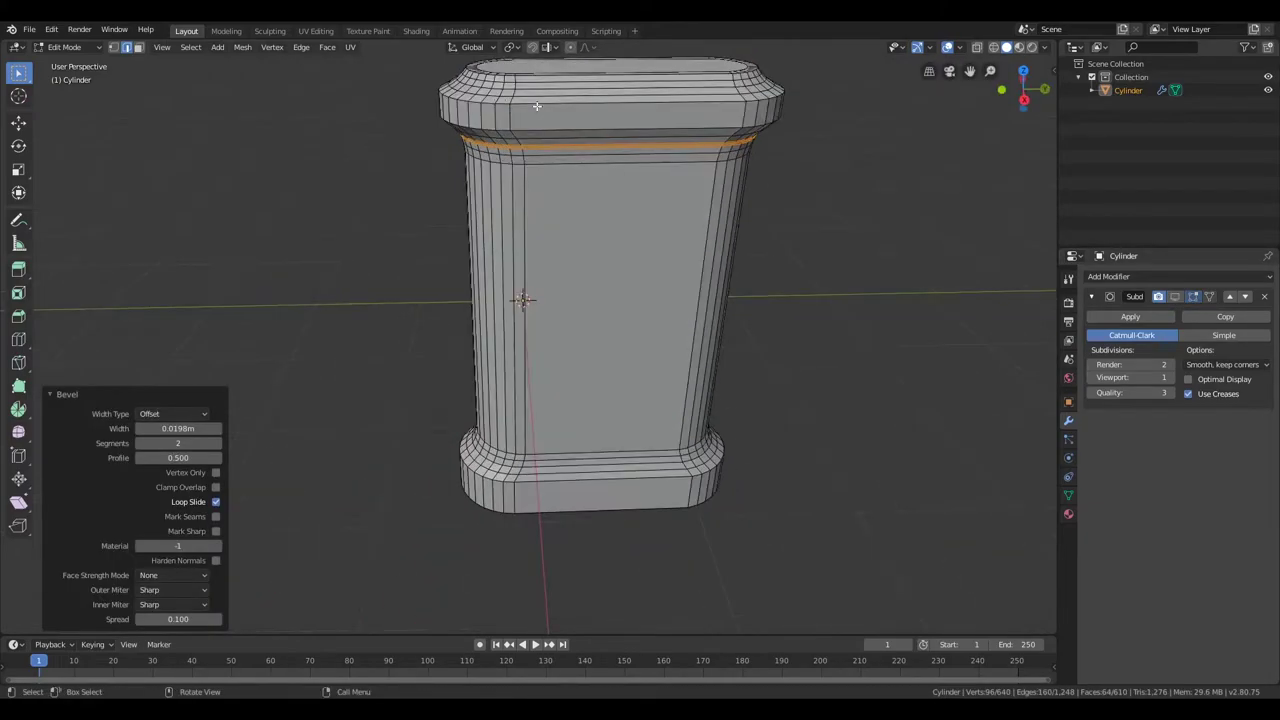
pyautogui.keyDown('alt'); pyautogui.click(537, 106); pyautogui.keyUp('alt')
pyautogui.hotkey('ctrl', 'b')
pyautogui.click(260, 165)
pyautogui.press('Tab')
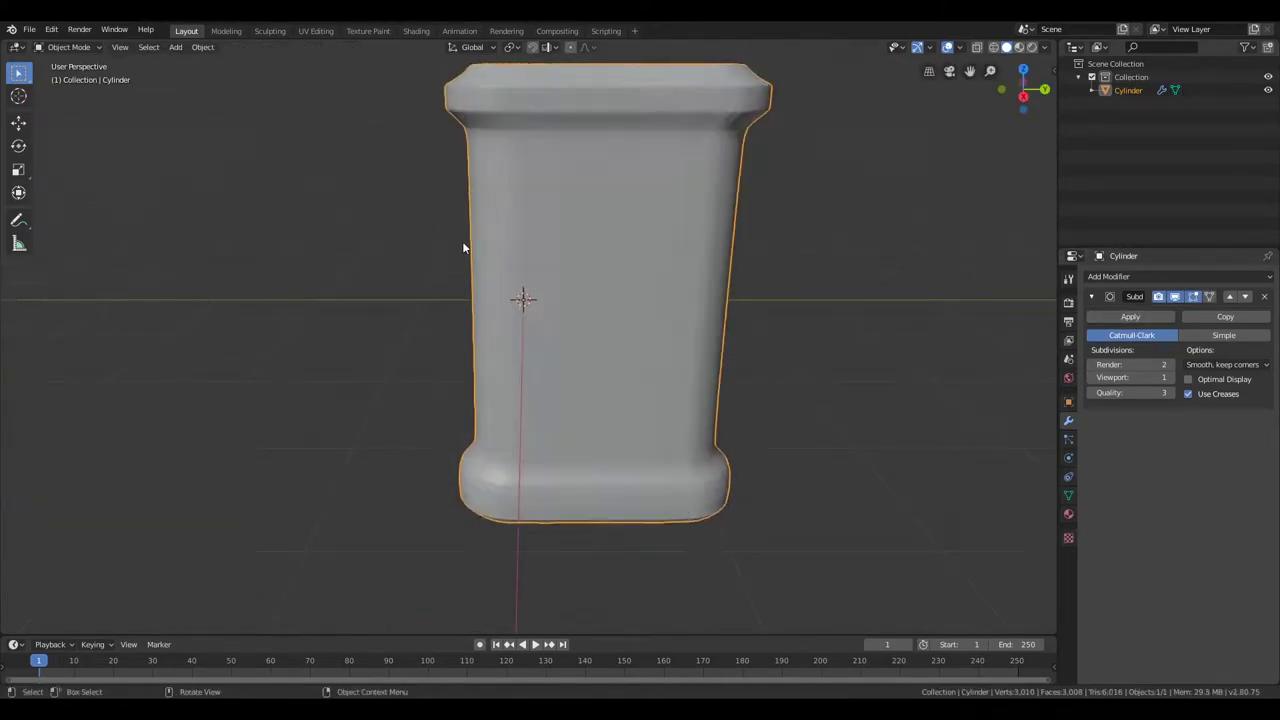
pyautogui.press('Tab')
# Add a loop cut under the rim and scale it, checking the smoothed result
pyautogui.moveTo(463, 247); pyautogui.dragTo(494, 237, button='middle')
pyautogui.scroll(3, 494, 237)
pyautogui.hotkey('ctrl', 'r')
pyautogui.click(449, 186)
pyautogui.click(321, 235)
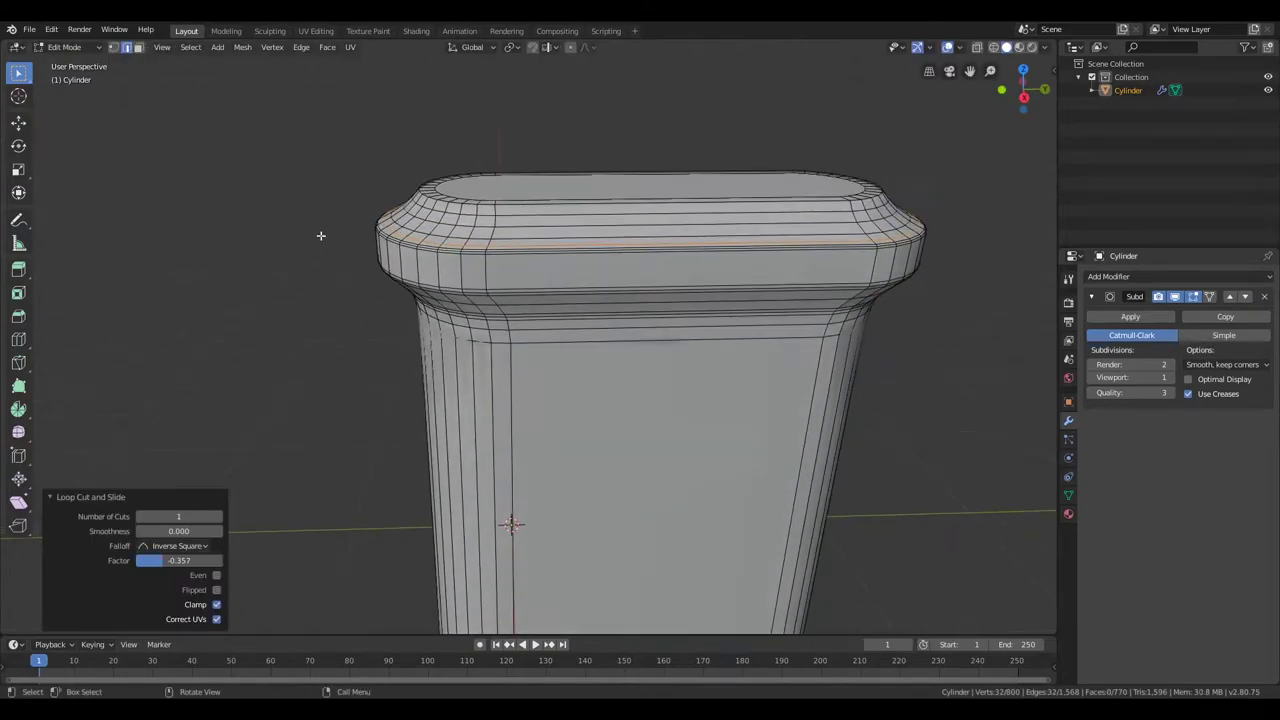
pyautogui.moveTo(321, 235); pyautogui.dragTo(364, 218, button='middle')
pyautogui.click(271, 234)
pyautogui.press('Tab')
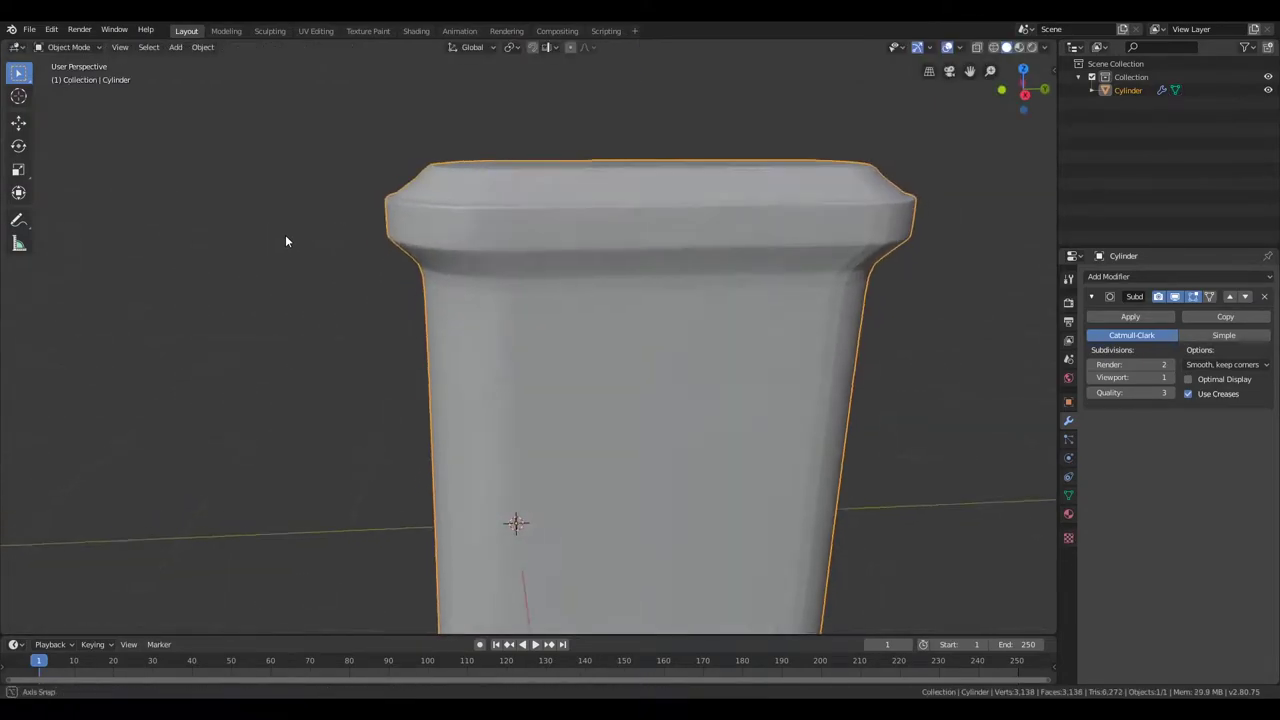
pyautogui.press('Tab')
pyautogui.moveTo(286, 240)
pyautogui.mouseDown(button='middle')
pyautogui.moveTo(666, 208)
pyautogui.moveTo(538, 201)
pyautogui.moveTo(234, 243)
pyautogui.moveTo(520, 335)
pyautogui.mouseUp(button='middle')
# Add and scale a second loop cut just under the rim
pyautogui.hotkey('ctrl', 'r')
pyautogui.click(234, 243)
pyautogui.press('s')
pyautogui.click(243, 243)
pyautogui.press('Tab')
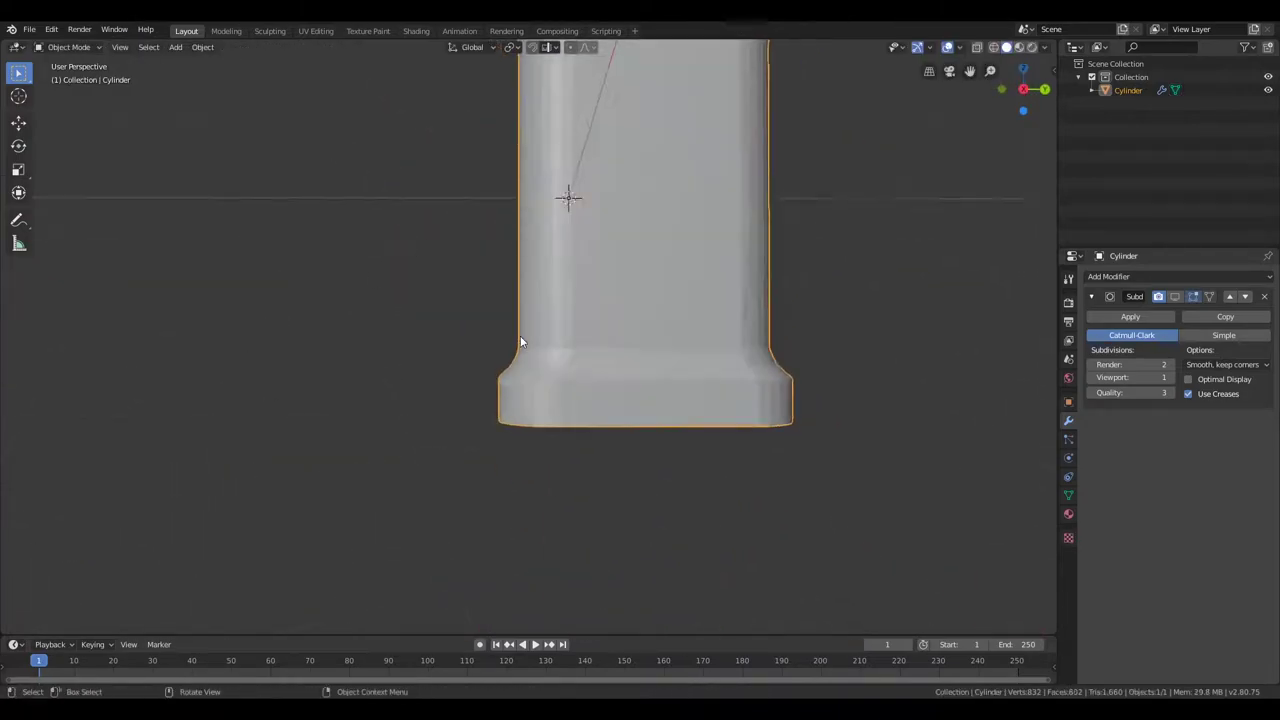
# Bevel the base loop with 2 segments at 0.0193m
pyautogui.press('Tab')
pyautogui.hotkey('ctrl', 'b')
pyautogui.click(392, 399)
pyautogui.moveTo(392, 399)
pyautogui.mouseDown(button='middle')
pyautogui.moveTo(363, 394)
pyautogui.moveTo(300, 283)
pyautogui.mouseUp(button='middle')
pyautogui.press('Tab')
pyautogui.scroll(-5, 300, 283)
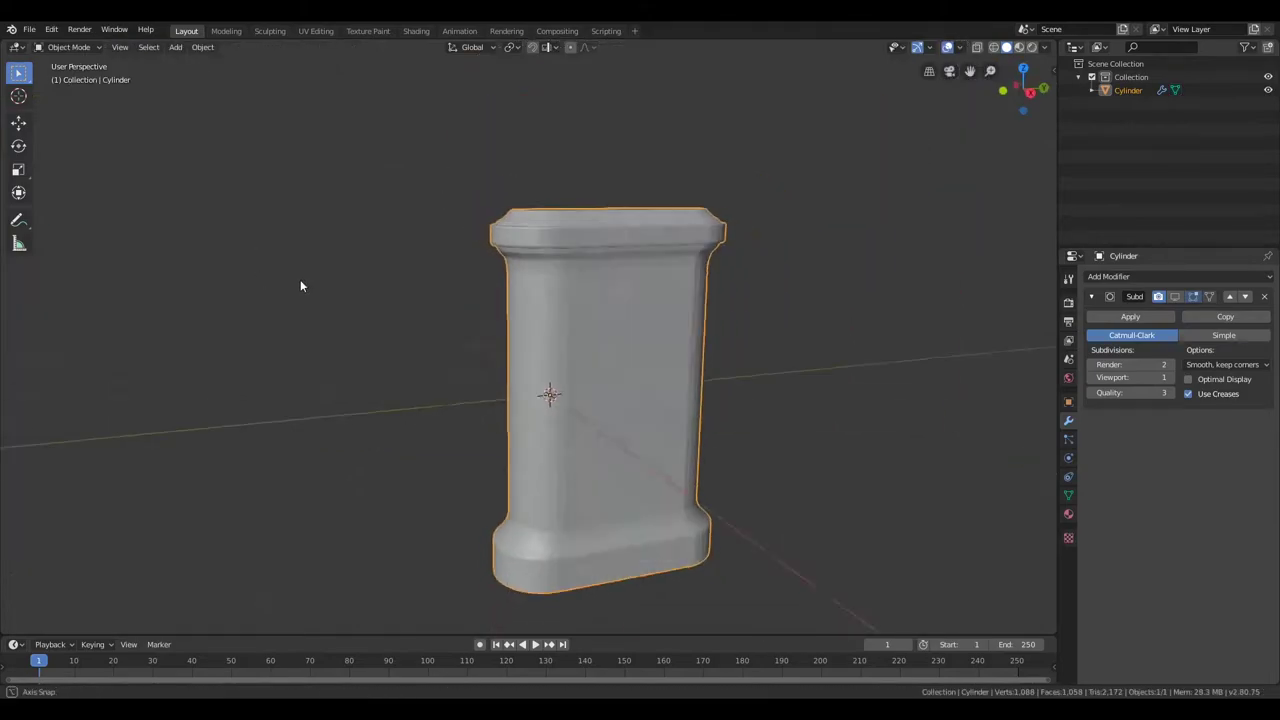
pyautogui.press('Tab')
pyautogui.scroll(8, 409, 265)
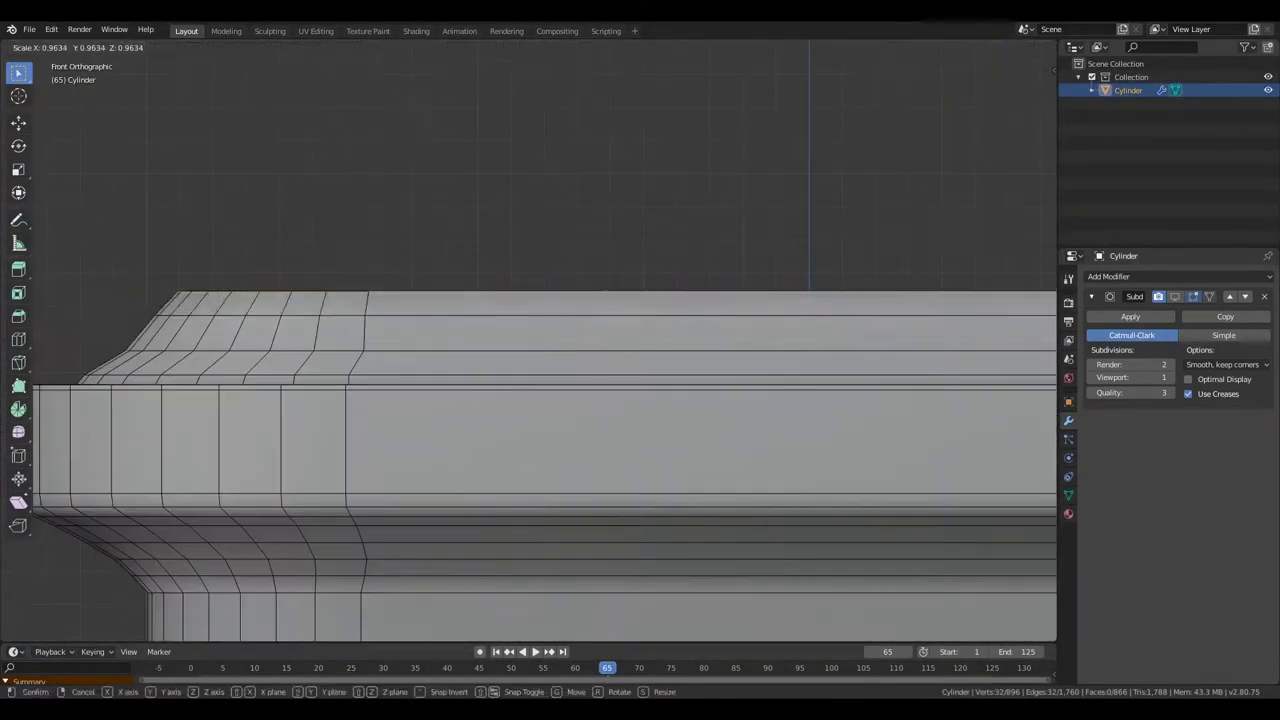
# Add and slide tight loop cuts along the cap edge
pyautogui.click(235, 373)
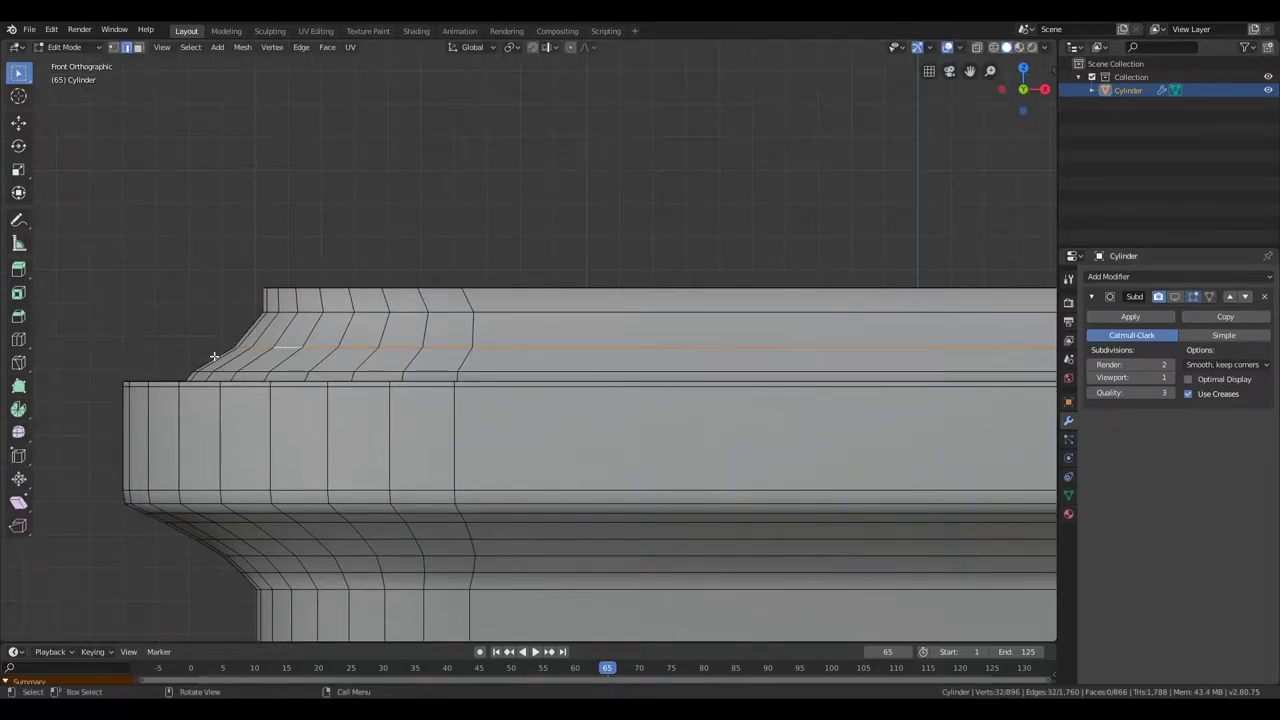
pyautogui.click(140, 342)
pyautogui.moveTo(140, 342); pyautogui.dragTo(214, 414, button='middle')
pyautogui.hotkey('ctrl', 'r')
pyautogui.click(214, 414)
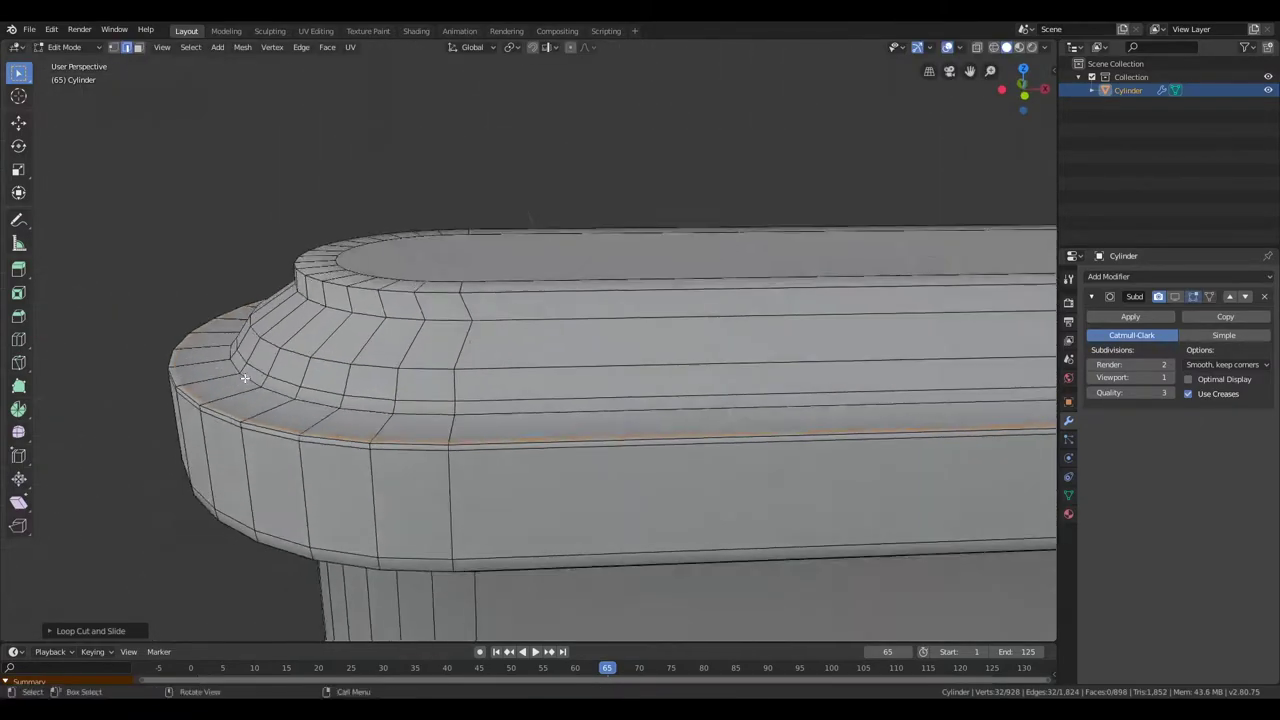
pyautogui.moveTo(251, 371); pyautogui.dragTo(230, 373, button='middle')
pyautogui.click(121, 444)
pyautogui.moveTo(121, 444)
pyautogui.mouseDown(button='middle')
pyautogui.moveTo(266, 363)
pyautogui.moveTo(289, 389)
pyautogui.mouseUp(button='middle')
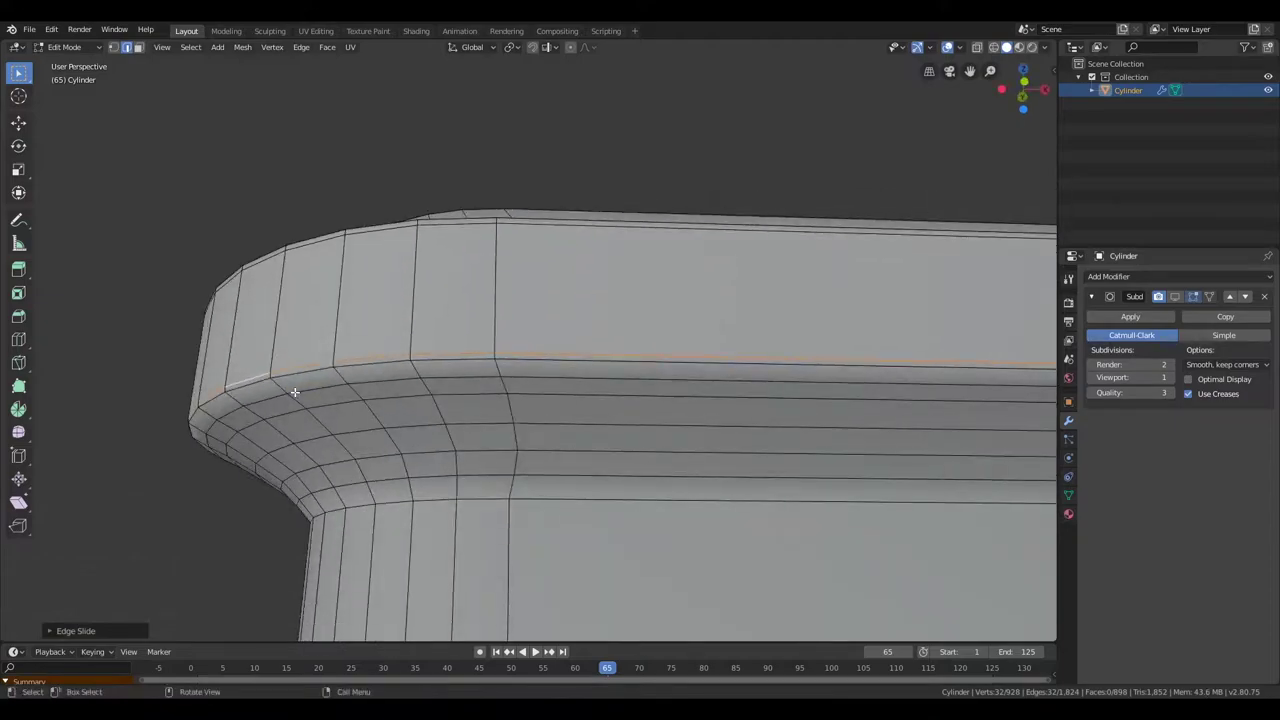
# Cut another edge loop and bevel the rim edge ring, then select the top rim loop
pyautogui.hotkey('ctrl', 'r')
pyautogui.click(156, 481)
pyautogui.moveTo(156, 481)
pyautogui.mouseDown(button='middle')
pyautogui.moveTo(366, 177)
pyautogui.moveTo(254, 423)
pyautogui.moveTo(378, 474)
pyautogui.moveTo(374, 217)
pyautogui.moveTo(343, 354)
pyautogui.moveTo(314, 274)
pyautogui.moveTo(374, 206)
pyautogui.mouseUp(button='middle')
pyautogui.hotkey('ctrl', 'b')
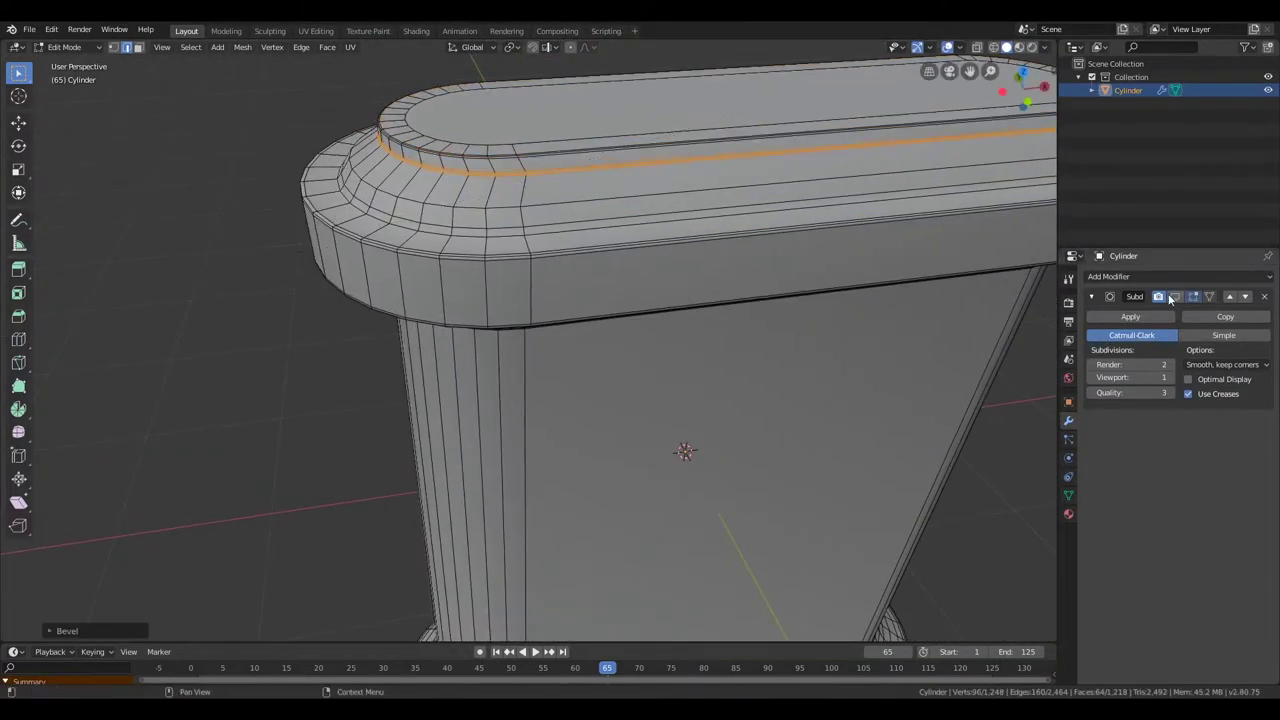
pyautogui.scroll(-5, 432, 274)
pyautogui.moveTo(432, 274)
pyautogui.mouseDown(button='middle')
pyautogui.moveTo(345, 333)
pyautogui.moveTo(496, 276)
pyautogui.mouseUp(button='middle')
pyautogui.scroll(5, 496, 276)
pyautogui.keyDown('alt'); pyautogui.click(390, 92); pyautogui.keyUp('alt')
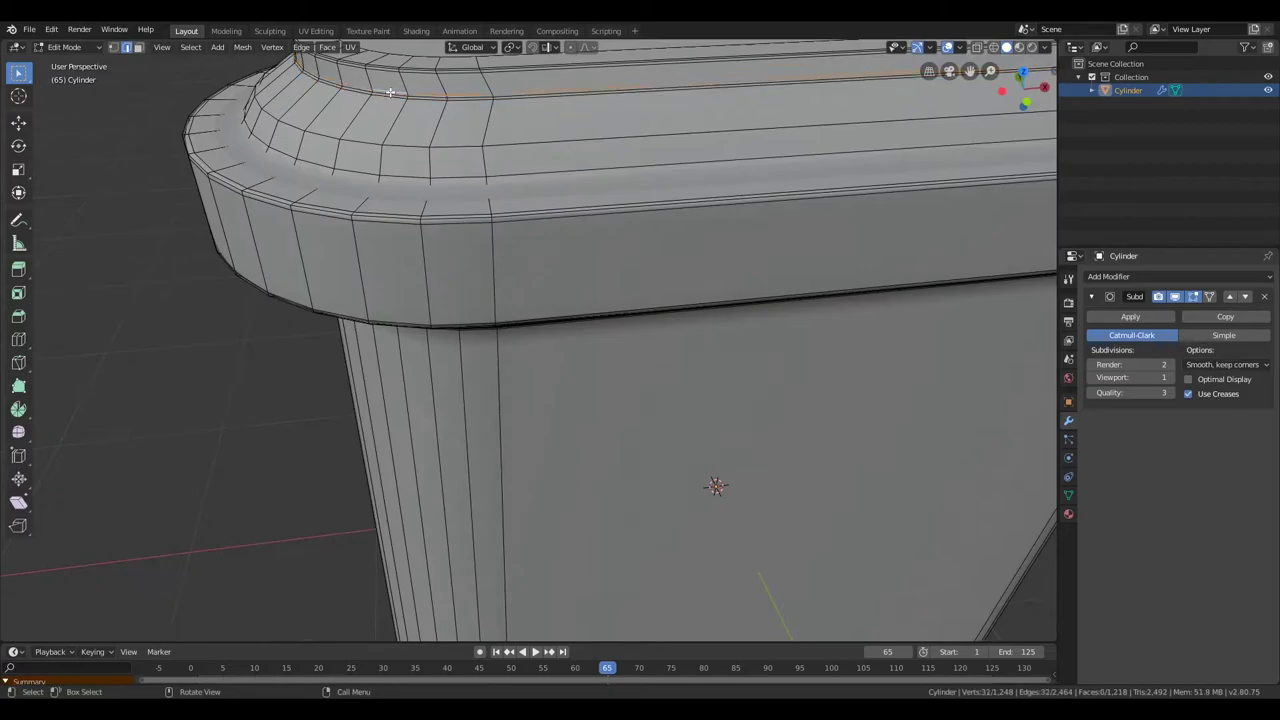
# Undo the latest rim edits and select the pillar's middle band faces
pyautogui.hotkey('ctrl', 'z')
pyautogui.scroll(-5, 531, 280)
pyautogui.press('Tab')
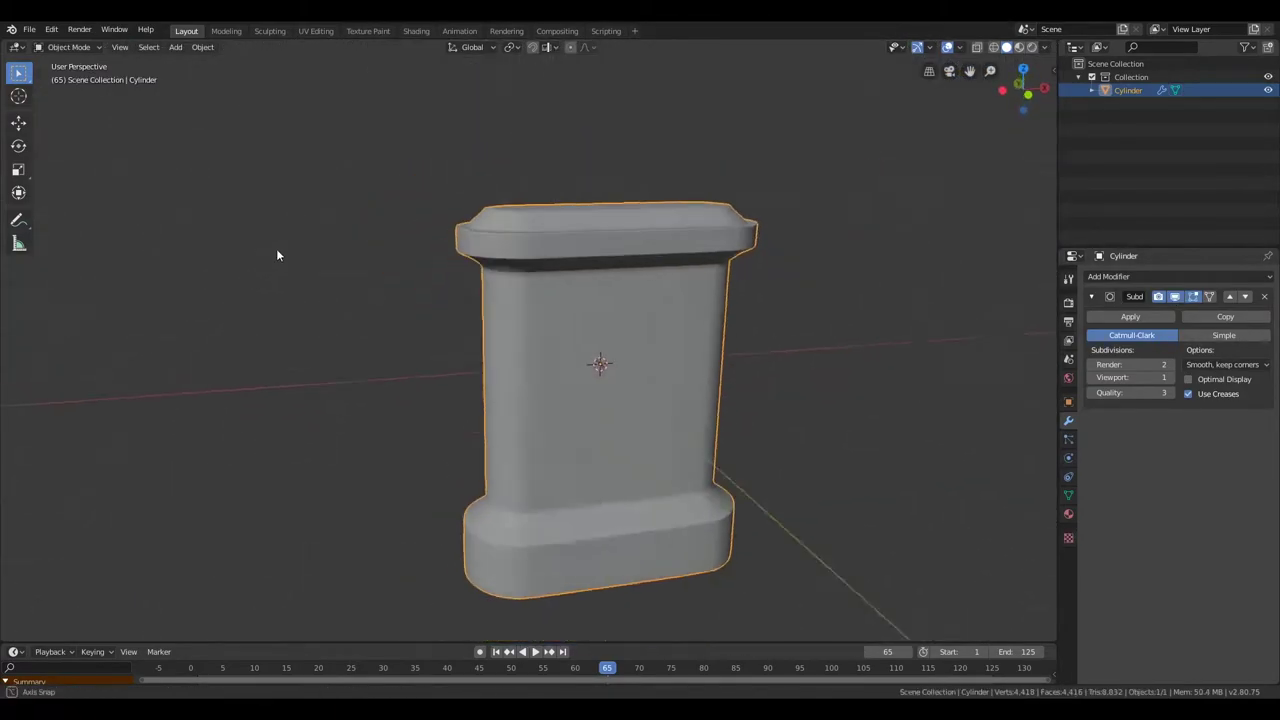
pyautogui.press('Tab')
pyautogui.scroll(5, 374, 195)
pyautogui.hotkey('ctrl', 'z')
pyautogui.scroll(-3, 176, 262)
pyautogui.scroll(-2, 240, 292)
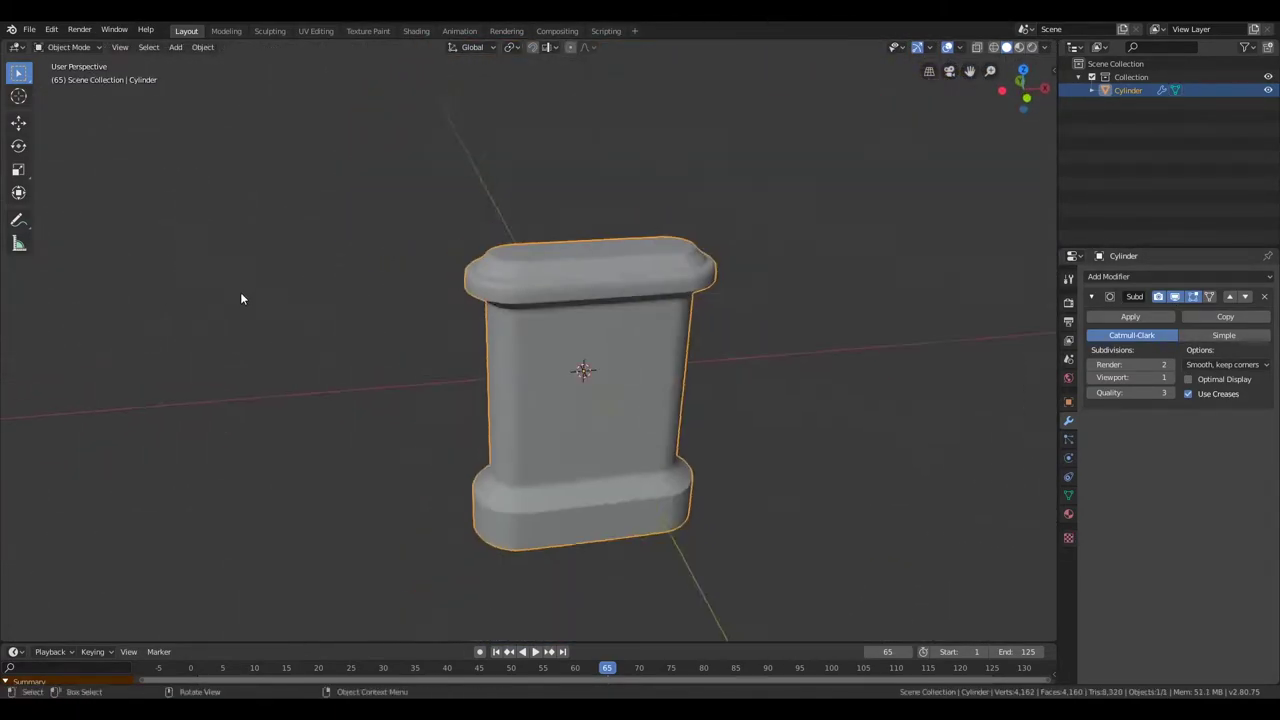
pyautogui.hotkey('ctrl', 'z')
pyautogui.moveTo(240, 292)
pyautogui.mouseDown(button='middle')
pyautogui.moveTo(233, 383)
pyautogui.moveTo(237, 297)
pyautogui.moveTo(502, 270)
pyautogui.mouseUp(button='middle')
pyautogui.scroll(3, 233, 383)
# Separate the middle faces into Cylinder.001 and scale it up slightly
pyautogui.press('p')
pyautogui.click(245, 350)
pyautogui.press('Tab')
pyautogui.press('Tab')
pyautogui.click(1089, 132)
pyautogui.press('Tab')
pyautogui.click(1135, 103)
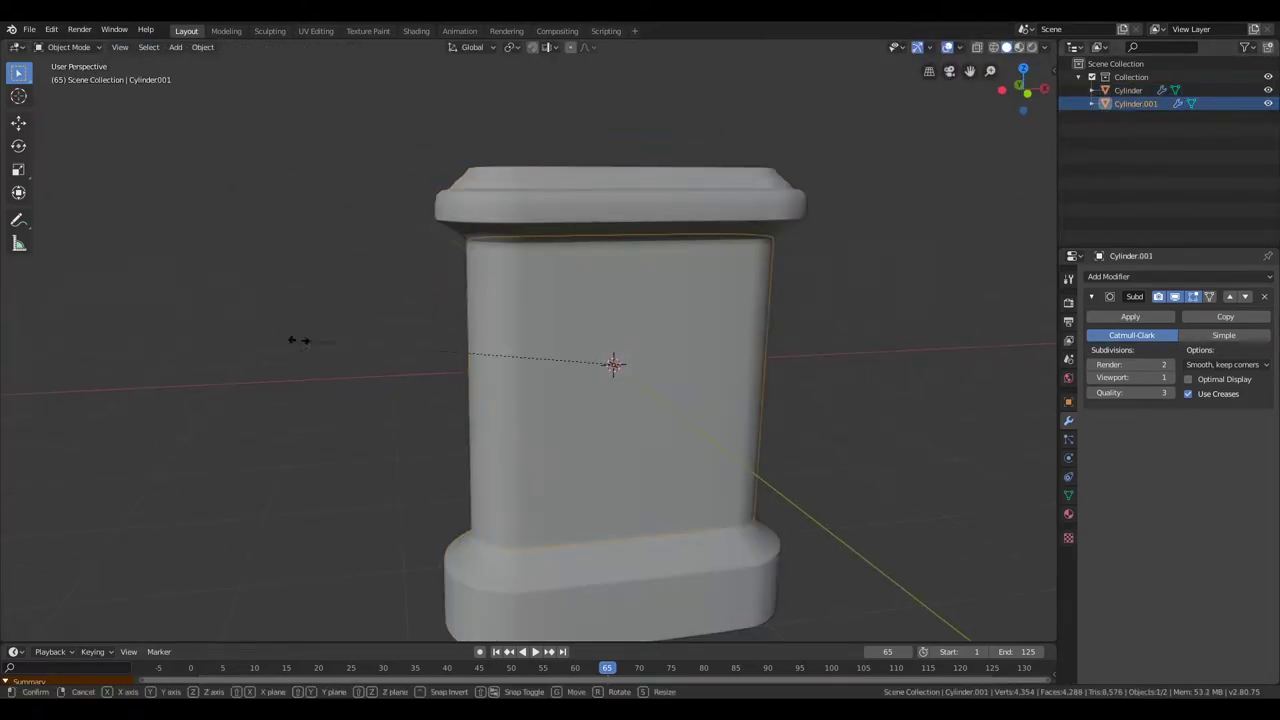
pyautogui.press('s')
pyautogui.click(268, 356)
pyautogui.moveTo(268, 356)
pyautogui.mouseDown(button='middle')
pyautogui.moveTo(380, 377)
pyautogui.moveTo(255, 289)
pyautogui.moveTo(312, 316)
pyautogui.moveTo(91, 639)
pyautogui.mouseUp(button='middle')
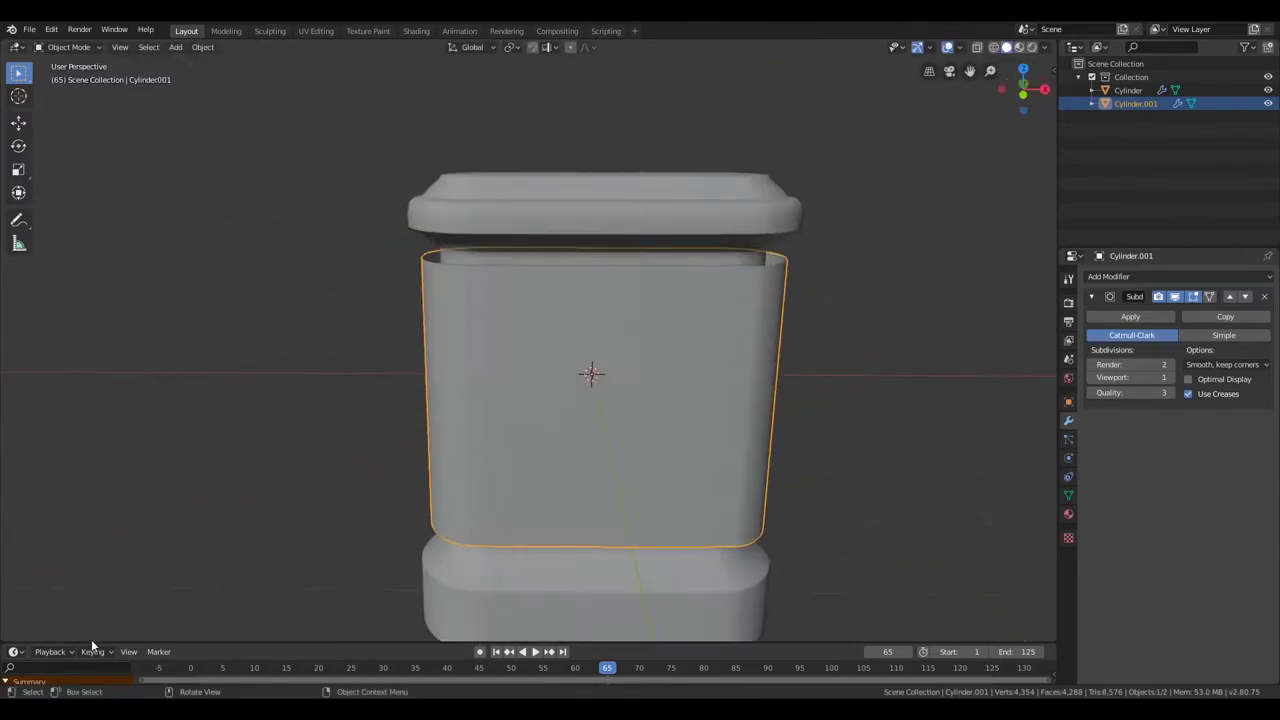
# Enlarge the timeline area and switch it to the Image Editor
pyautogui.moveTo(91, 643); pyautogui.dragTo(91, 545)
pyautogui.click(14, 553)
pyautogui.click(60, 450)
# Mark a vertical edge and the top and bottom edge rings of the band as UV seams
pyautogui.press('Tab')
pyautogui.scroll(-2, 486, 223)
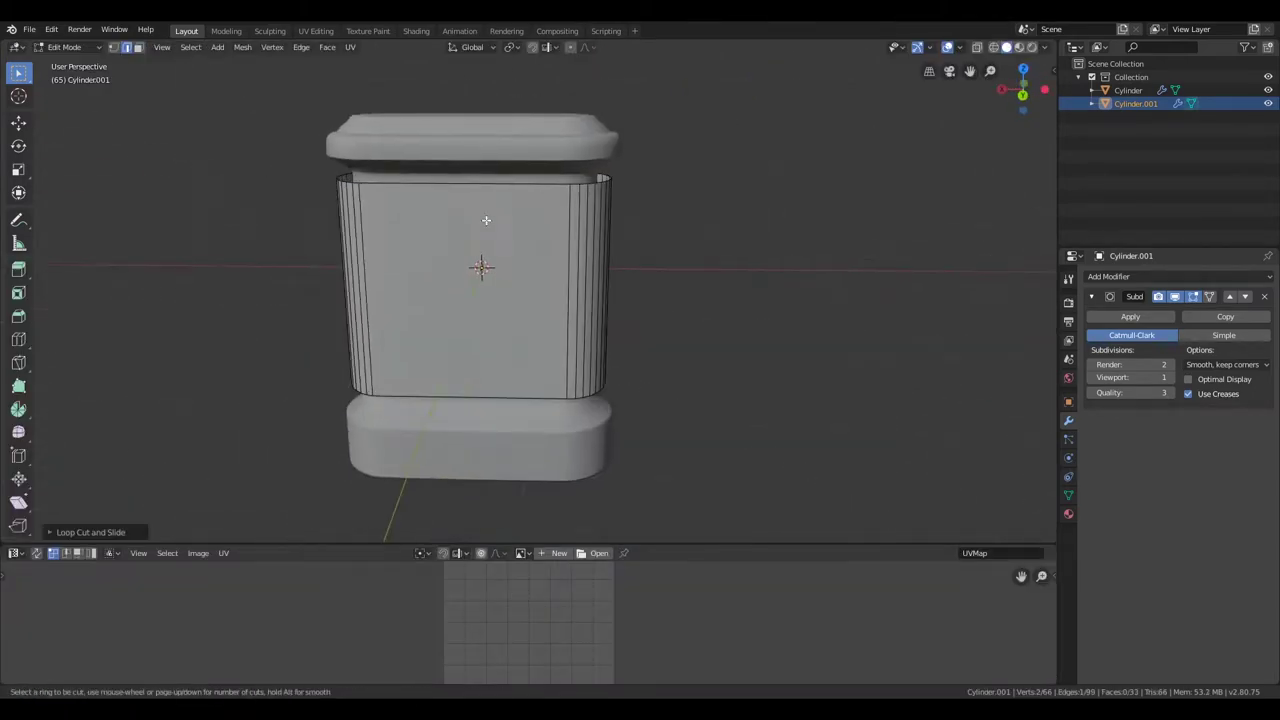
pyautogui.scroll(3, 429, 251)
pyautogui.scroll(1, 503, 287)
pyautogui.press('a')
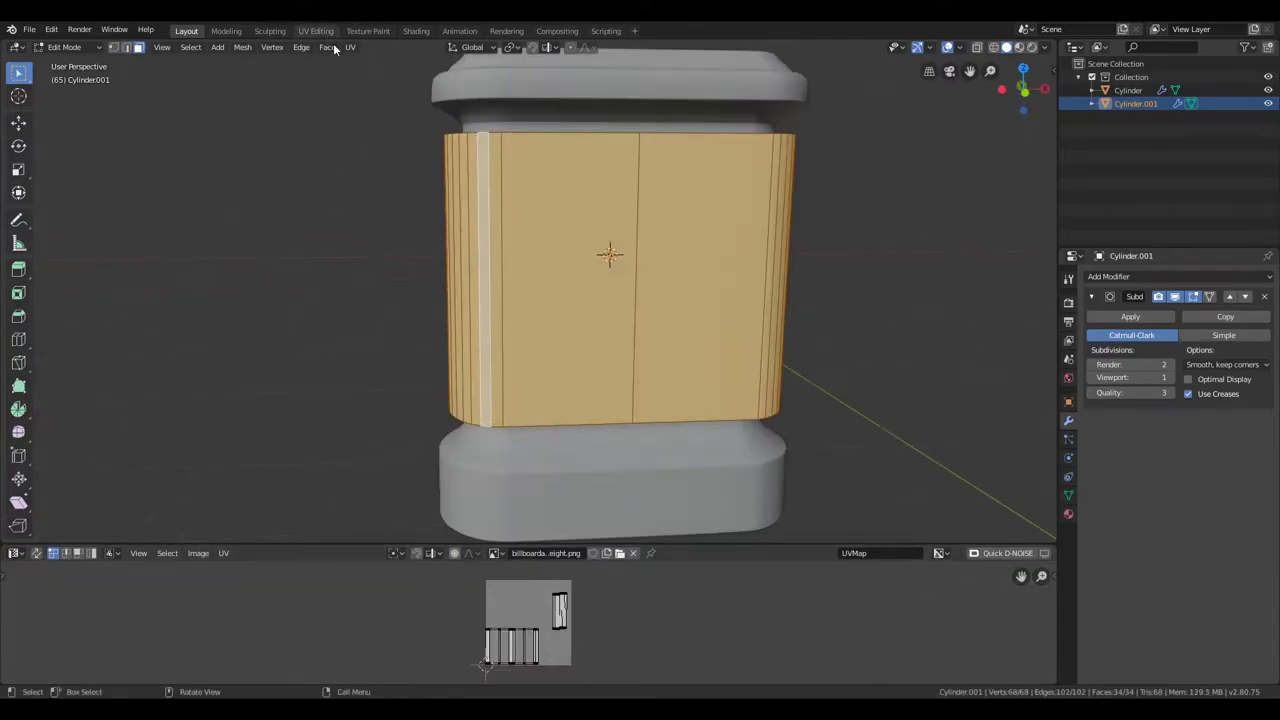
pyautogui.moveTo(503, 287); pyautogui.dragTo(453, 212, button='middle')
pyautogui.keyDown('alt'); pyautogui.click(453, 212); pyautogui.keyUp('alt')
pyautogui.click(327, 47)
pyautogui.moveTo(420, 300); pyautogui.dragTo(500, 280, button='middle')
pyautogui.scroll(2, 487, 250)
pyautogui.click(327, 47)
pyautogui.click(400, 200)
# Select all faces of the middle band and UV-unwrap it
pyautogui.press('a')
pyautogui.click(352, 47)
pyautogui.click(360, 62)
pyautogui.click(352, 47)
pyautogui.click(352, 47)
pyautogui.click(375, 62)
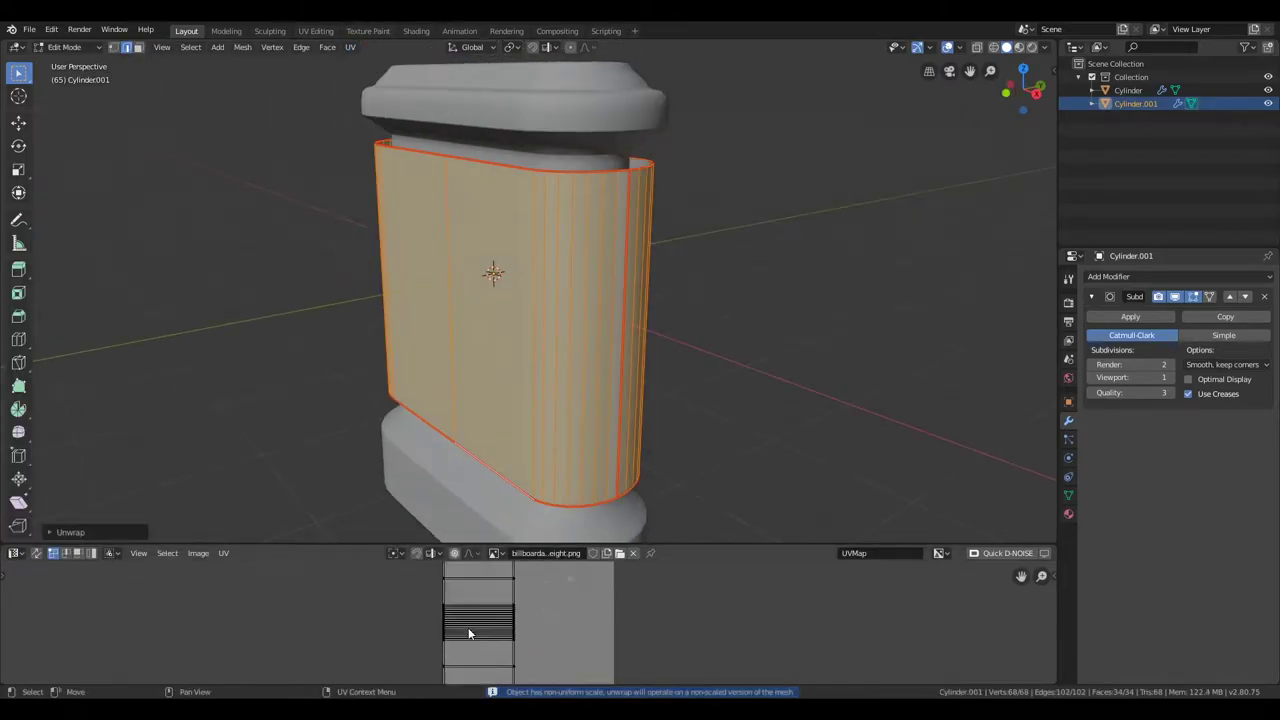
pyautogui.moveTo(480, 420)
pyautogui.mouseDown(button='middle')
pyautogui.moveTo(442, 478)
pyautogui.moveTo(524, 635)
pyautogui.mouseUp(button='middle')
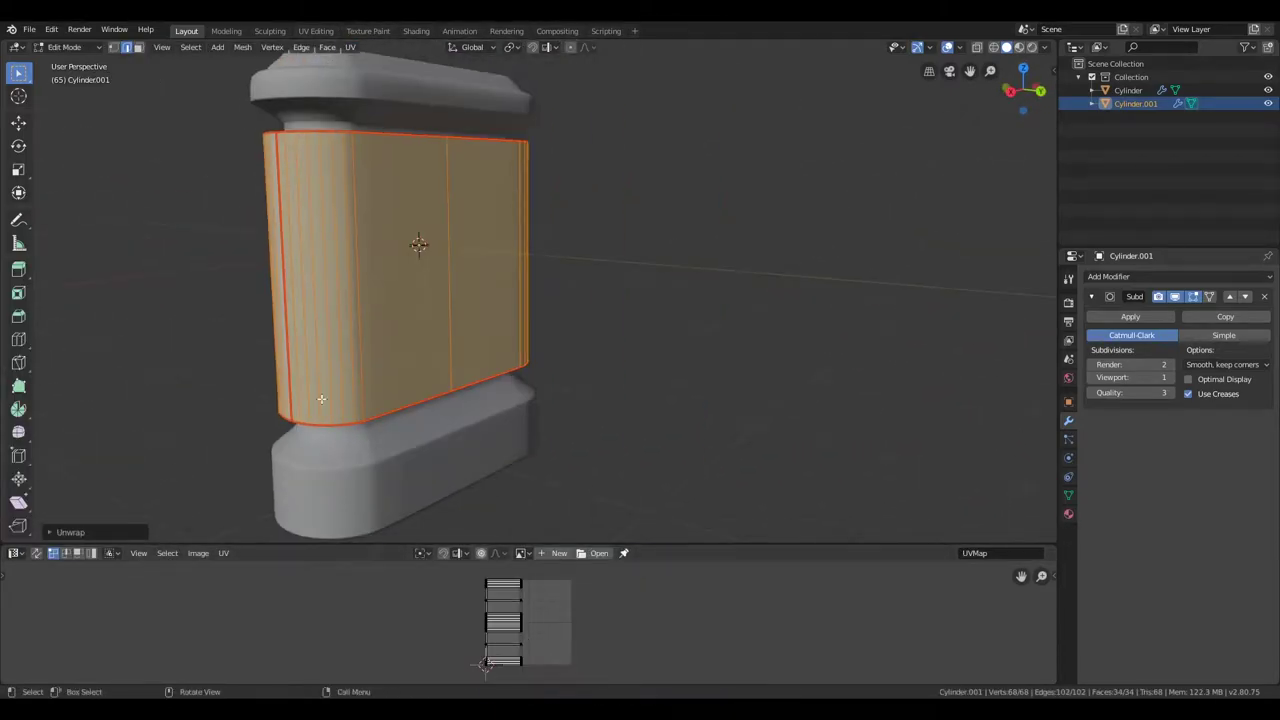
pyautogui.press('Tab')
pyautogui.moveTo(480, 300); pyautogui.dragTo(421, 292, button='middle')
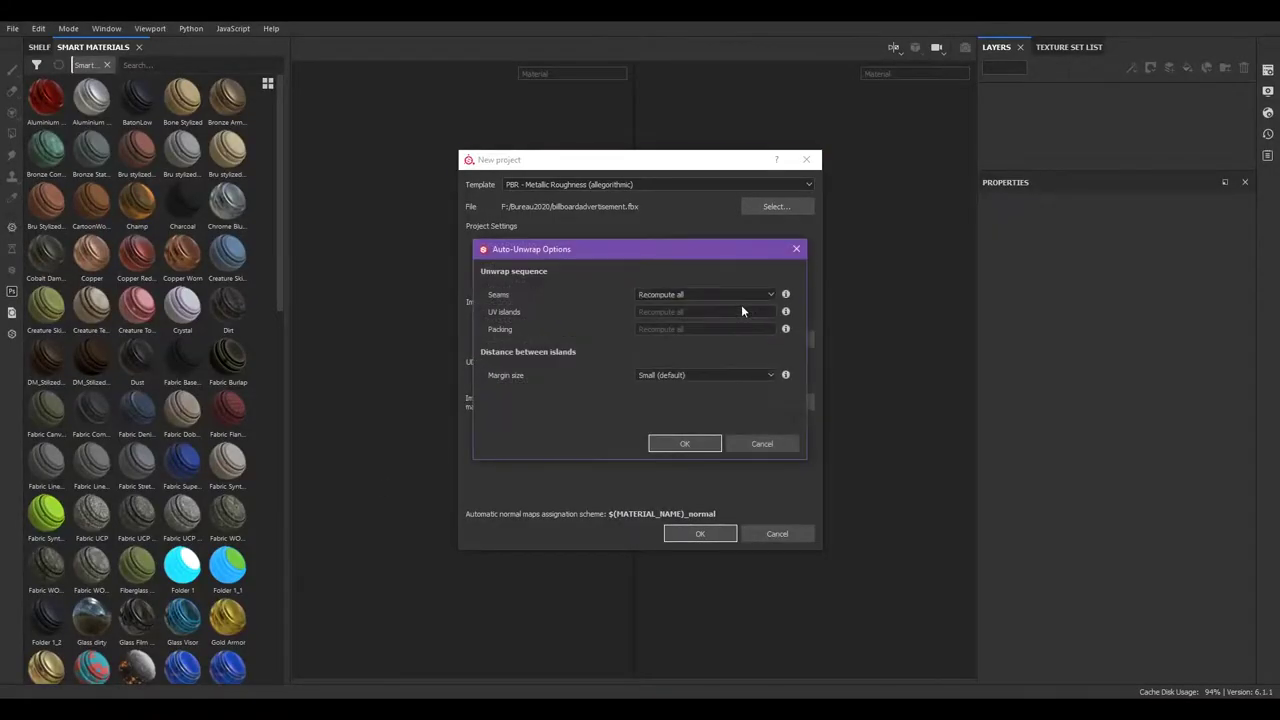
# Create the Substance Painter project from billboardadvertisement.fbx and select the DefaultMaterial texture set
pyautogui.click(685, 535)
pyautogui.click(1055, 48)
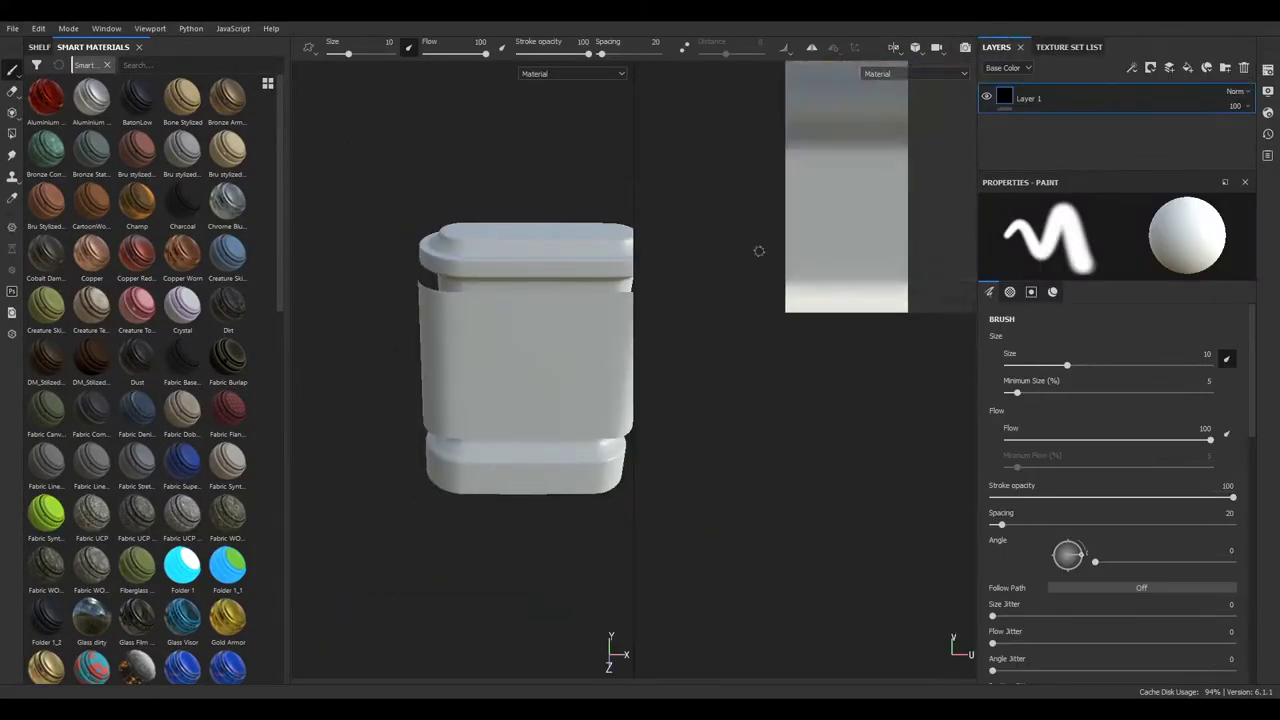
pyautogui.click(1030, 83)
# Add an Emissive channel to the Material texture set
pyautogui.click(1087, 101)
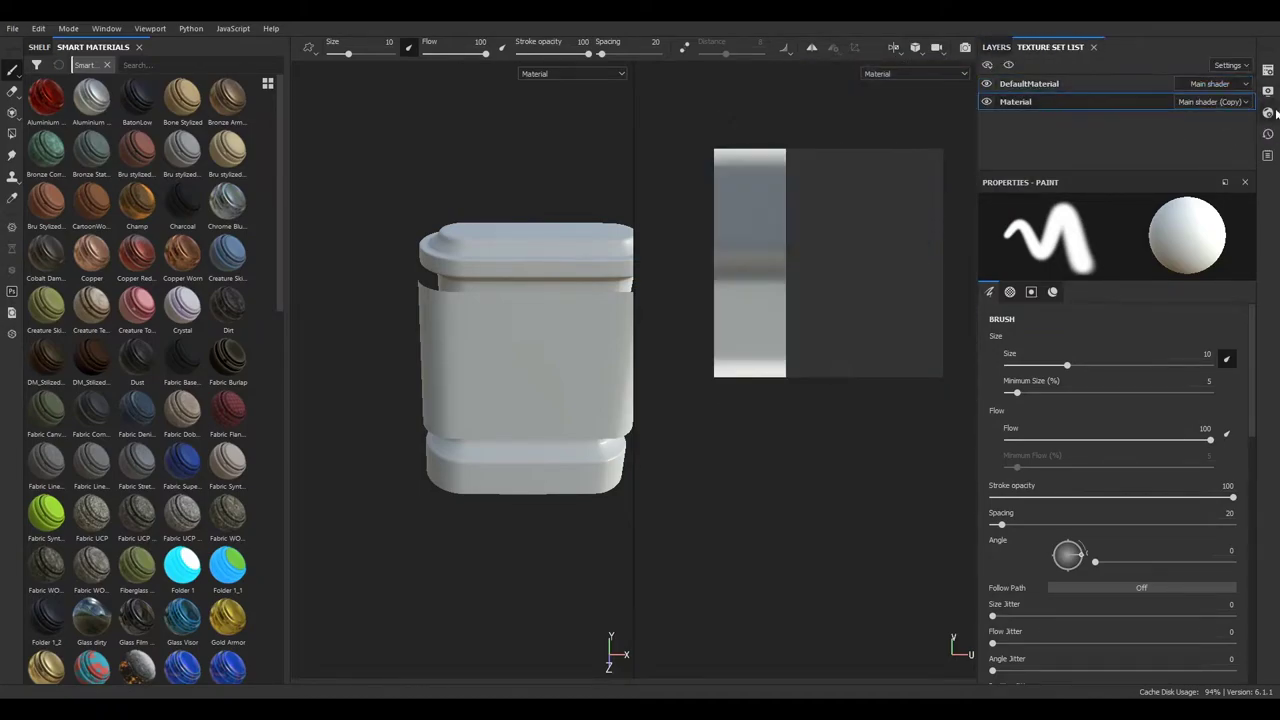
pyautogui.click(1267, 113)
pyautogui.click(1155, 270)
pyautogui.click(1083, 178)
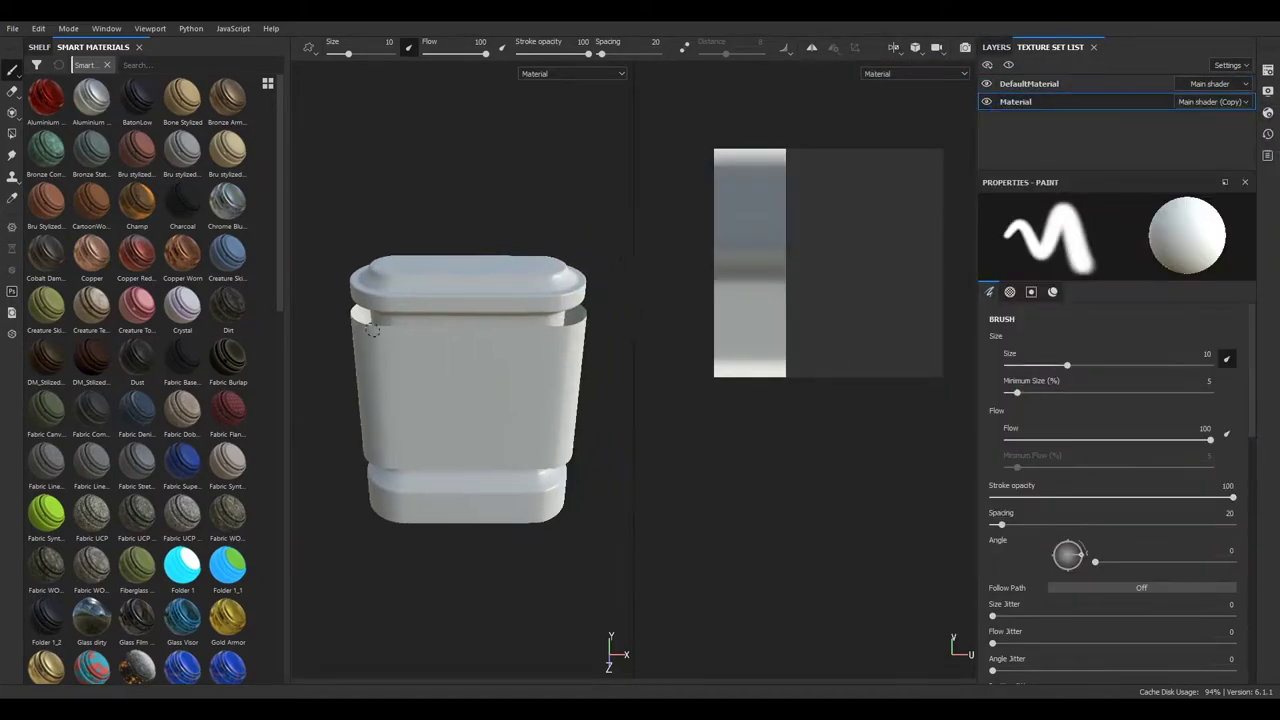
pyautogui.click(1267, 70)
pyautogui.click(1227, 255)
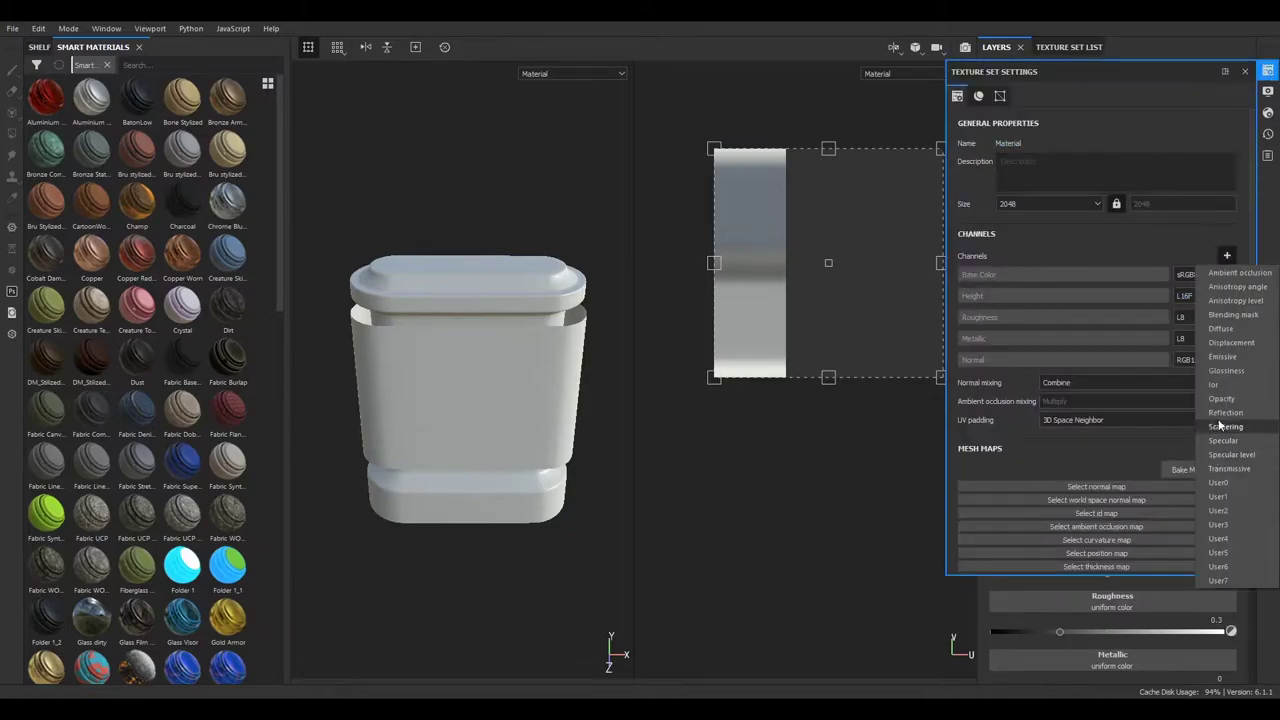
pyautogui.click(1222, 357)
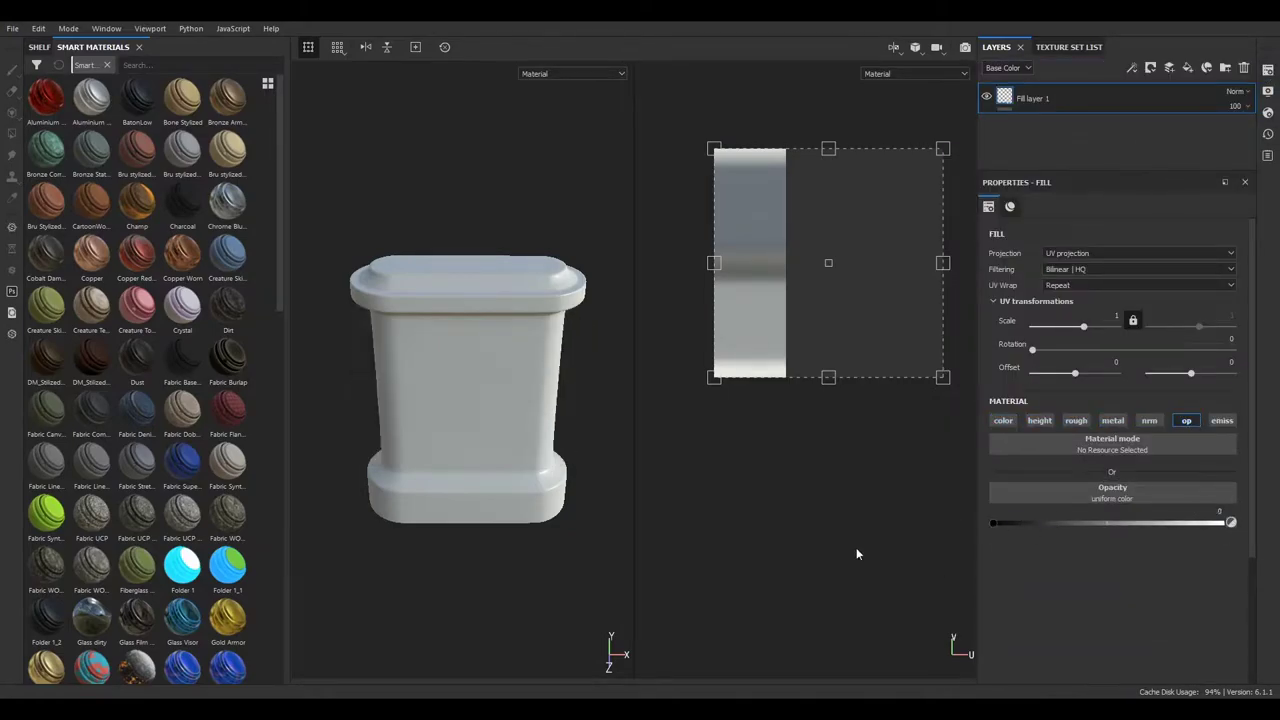
pyautogui.click(1192, 446)
pyautogui.click(1175, 403)
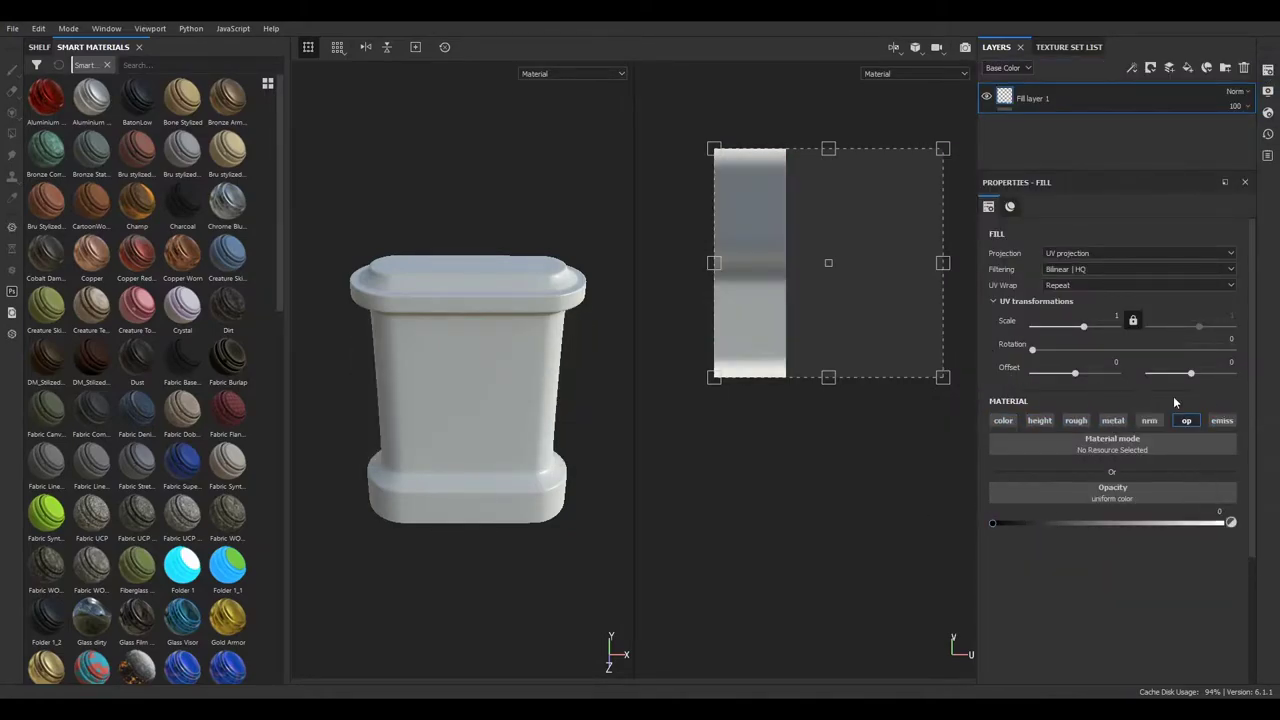
# Add a fill effect to Fill layer 1 copy 1 and show the shelf's Textures category
pyautogui.rightClick(1004, 113)
pyautogui.click(1035, 390)
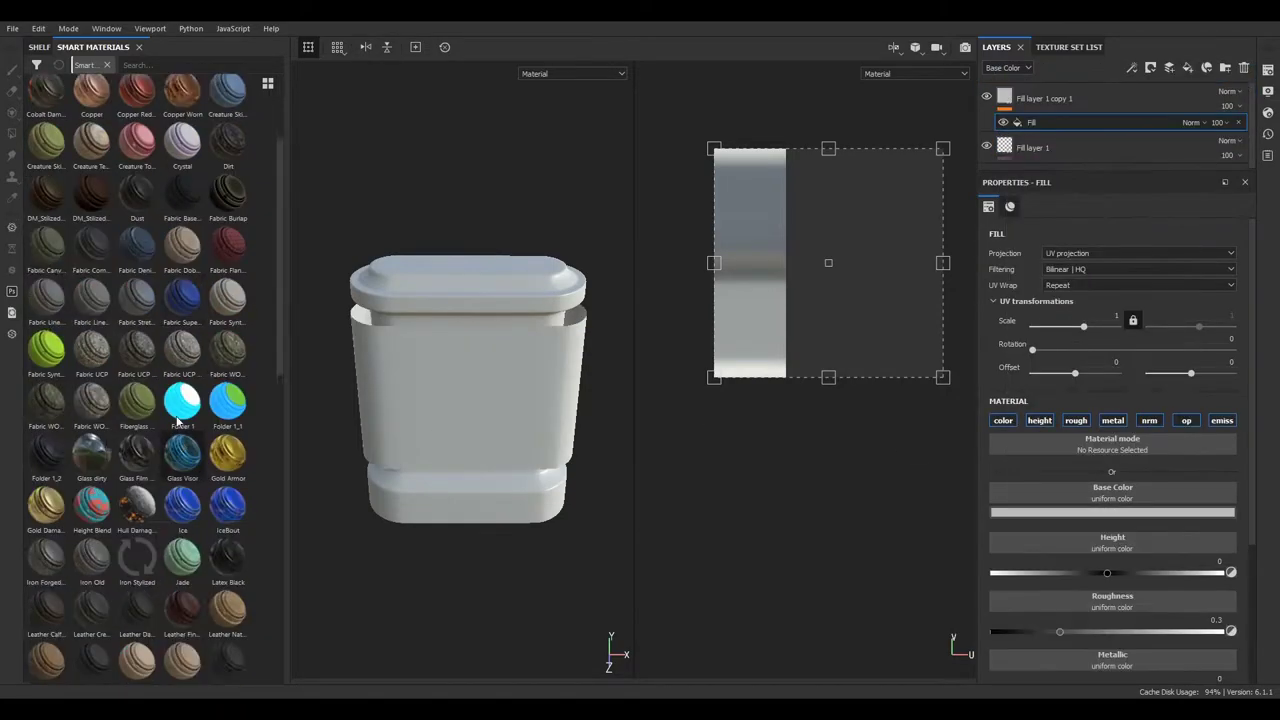
pyautogui.scroll(-3, 152, 292)
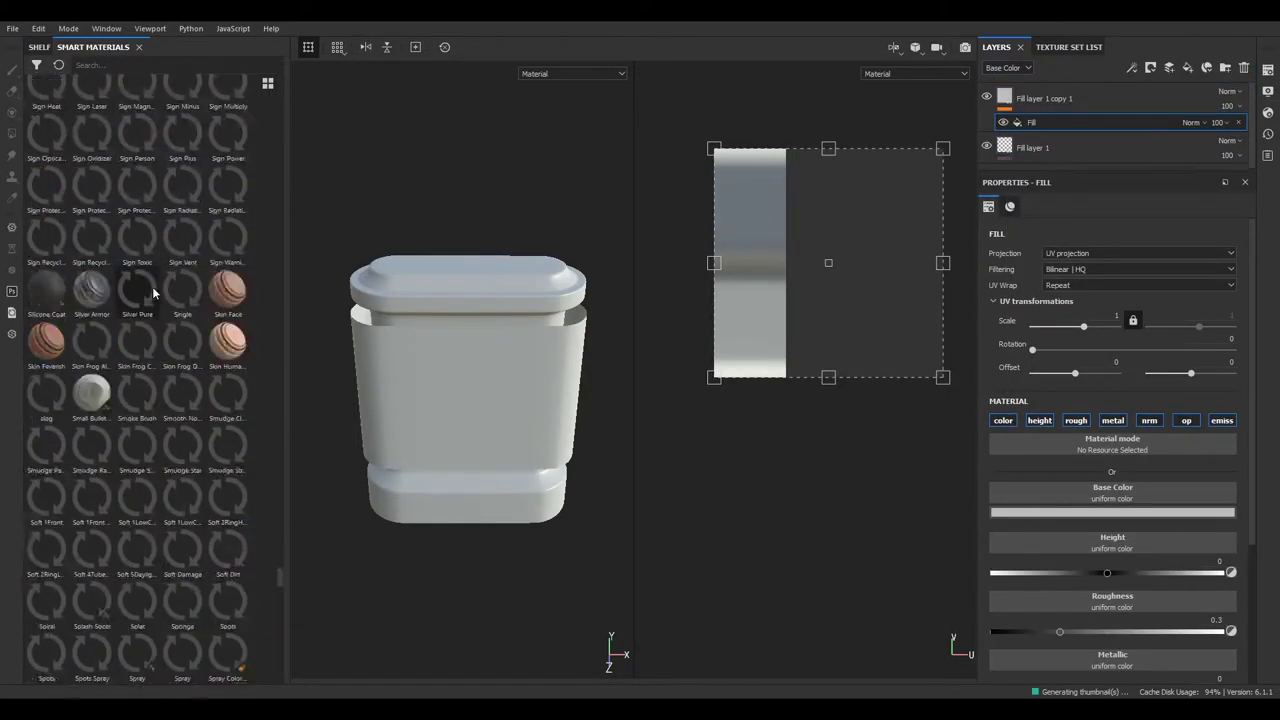
pyautogui.click(138, 47)
pyautogui.click(55, 154)
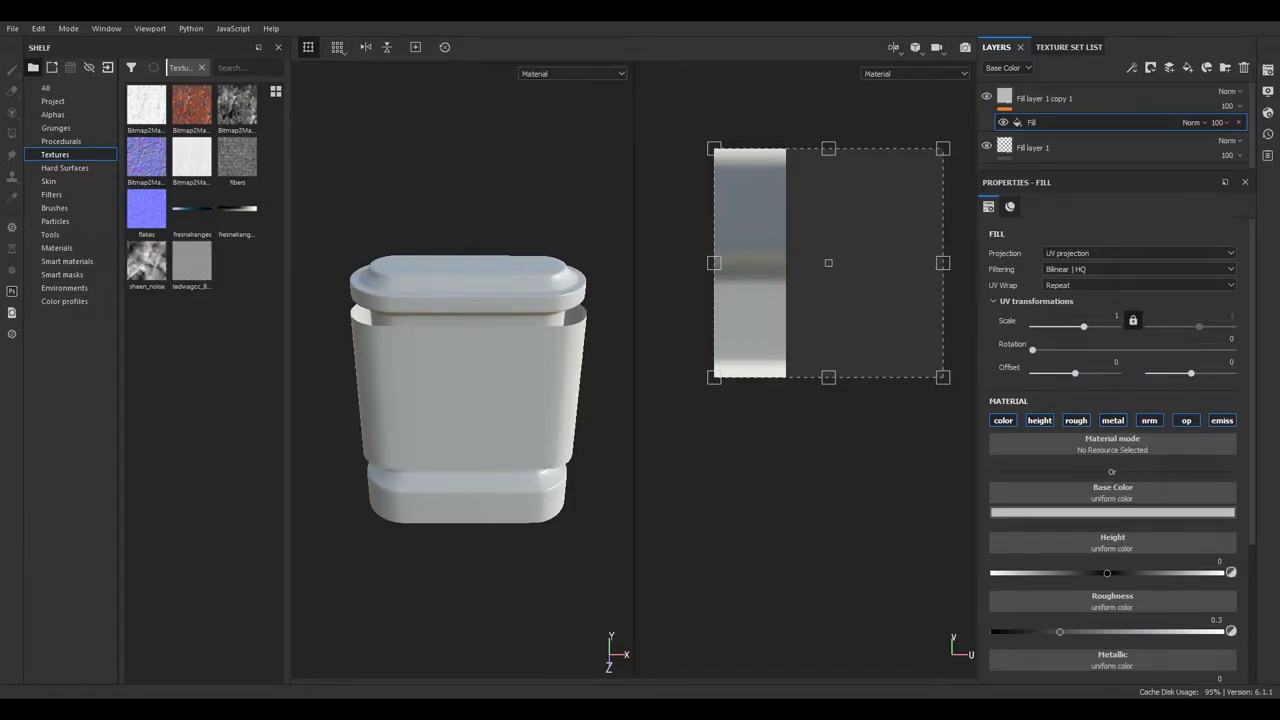
# Import the poster images and assign img0, imgE and alpha to Base Color, Emissive and Opacity only
pyautogui.click(810, 219)
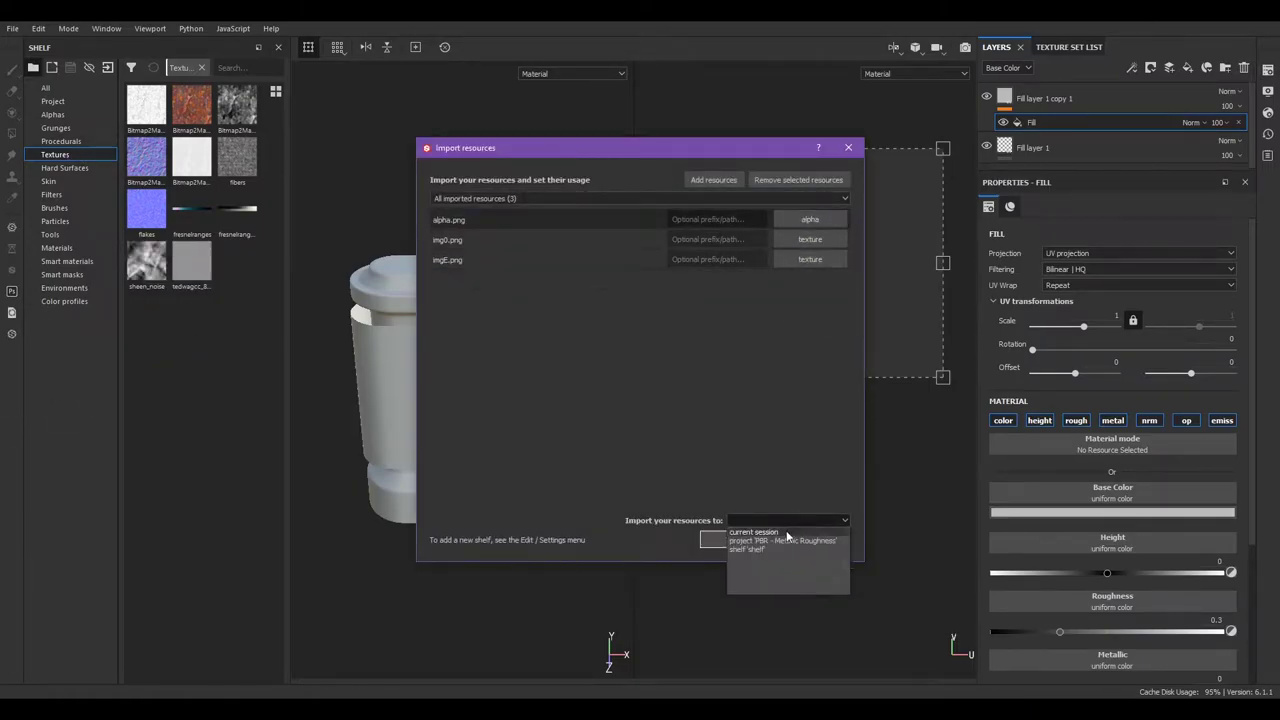
pyautogui.click(718, 546)
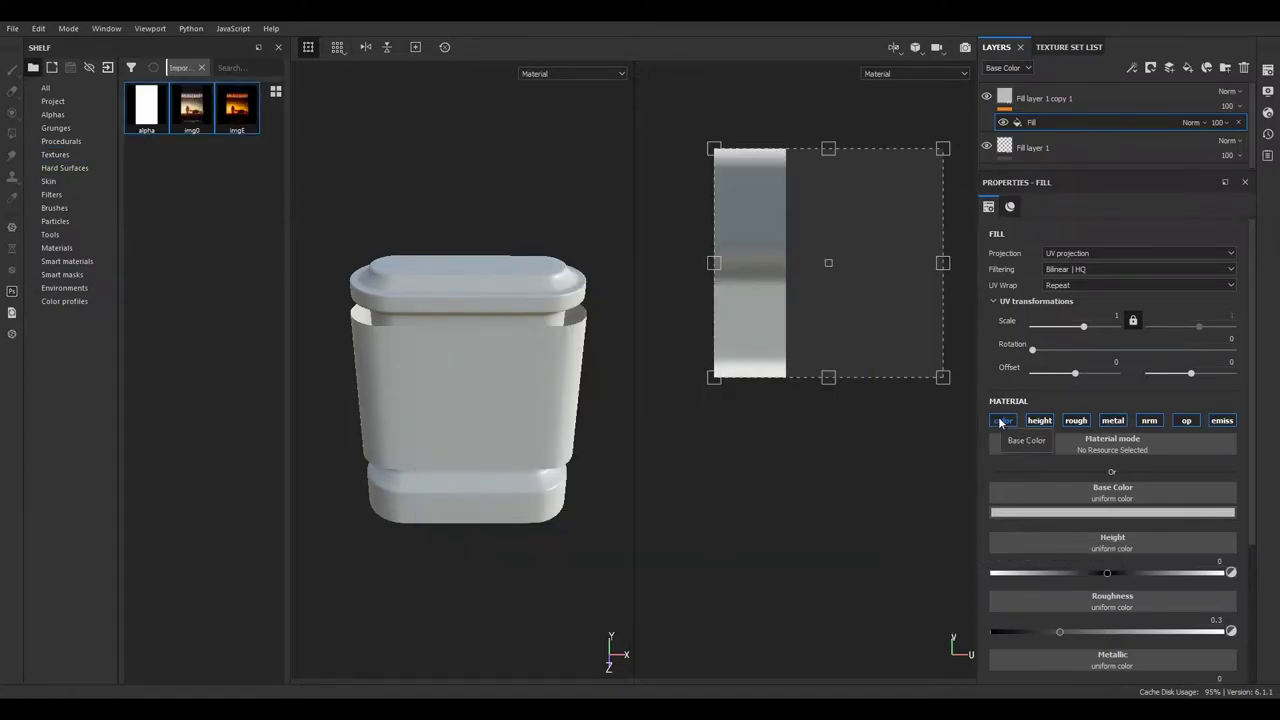
pyautogui.click(1039, 420)
pyautogui.click(1076, 420)
pyautogui.click(1113, 420)
pyautogui.click(1150, 420)
pyautogui.moveTo(1055, 527); pyautogui.dragTo(1060, 540)
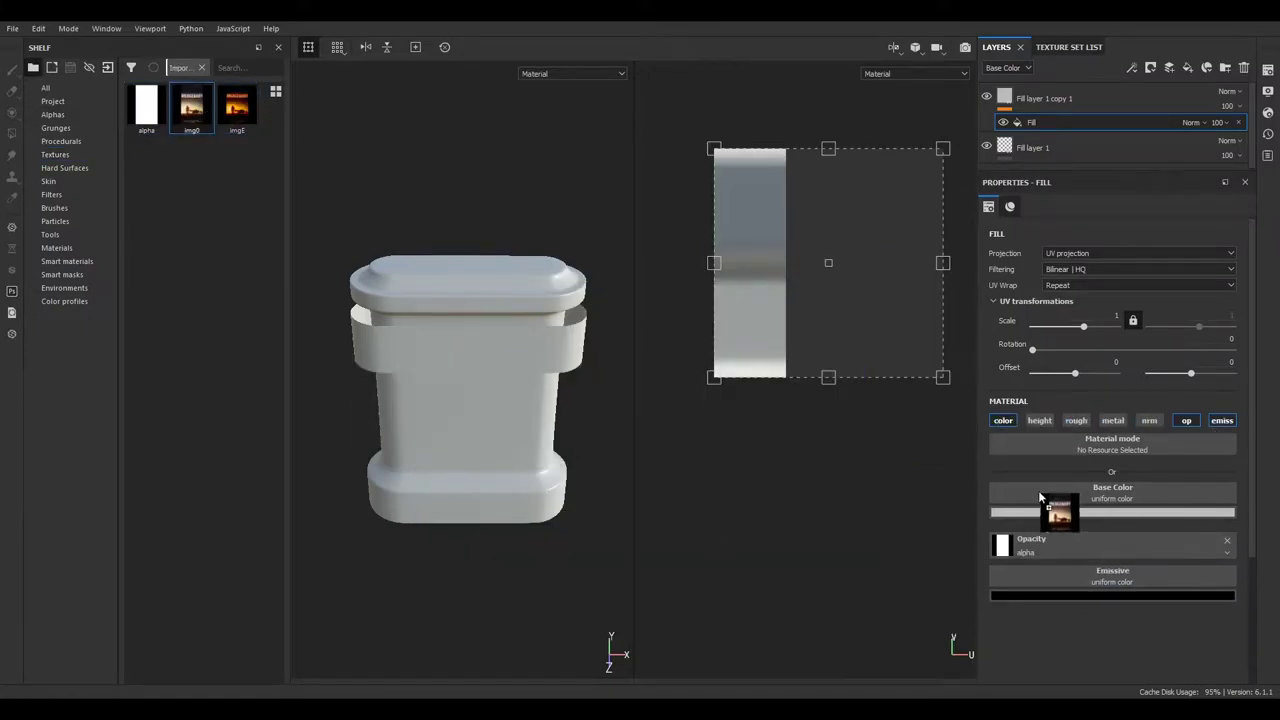
pyautogui.moveTo(191, 105); pyautogui.dragTo(1112, 495)
pyautogui.moveTo(237, 105); pyautogui.dragTo(1112, 600)
# Rotate, resize and position the Mercenary poster upright on the pillar face
pyautogui.keyDown('alt'); pyautogui.moveTo(594, 457); pyautogui.dragTo(660, 430); pyautogui.keyUp('alt')
pyautogui.moveTo(713, 148); pyautogui.dragTo(718, 135)
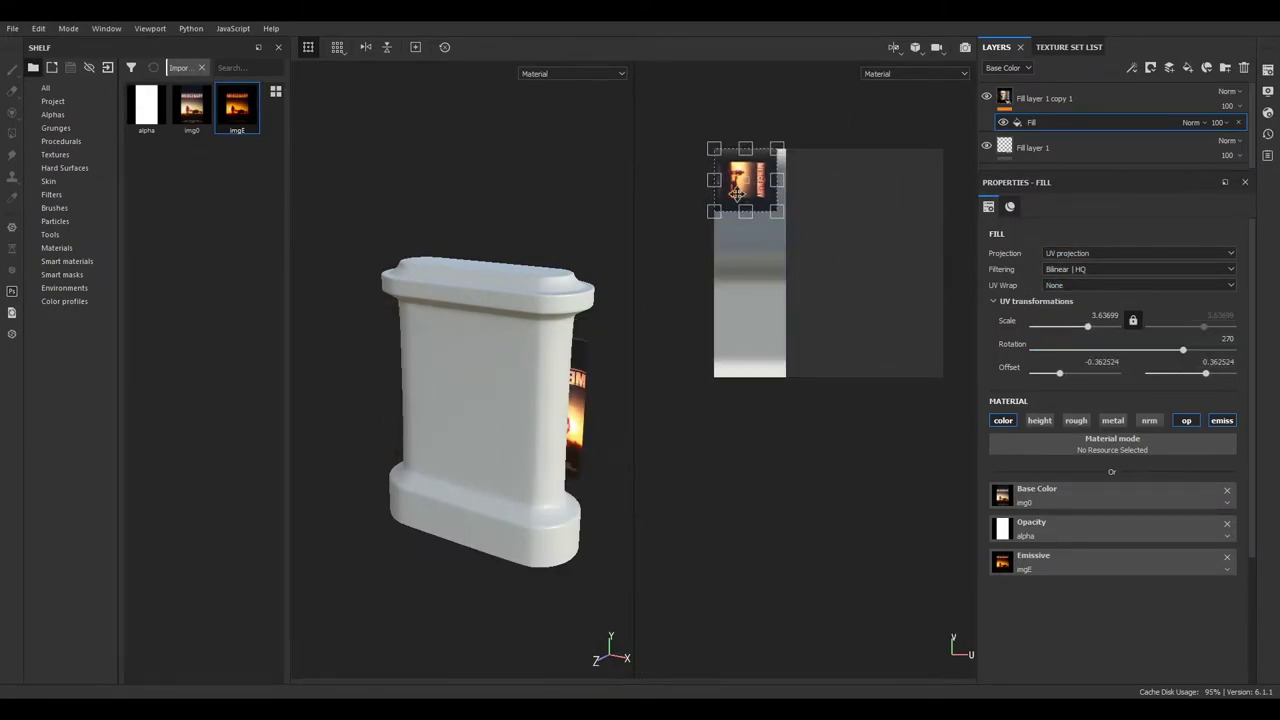
pyautogui.click(1015, 150)
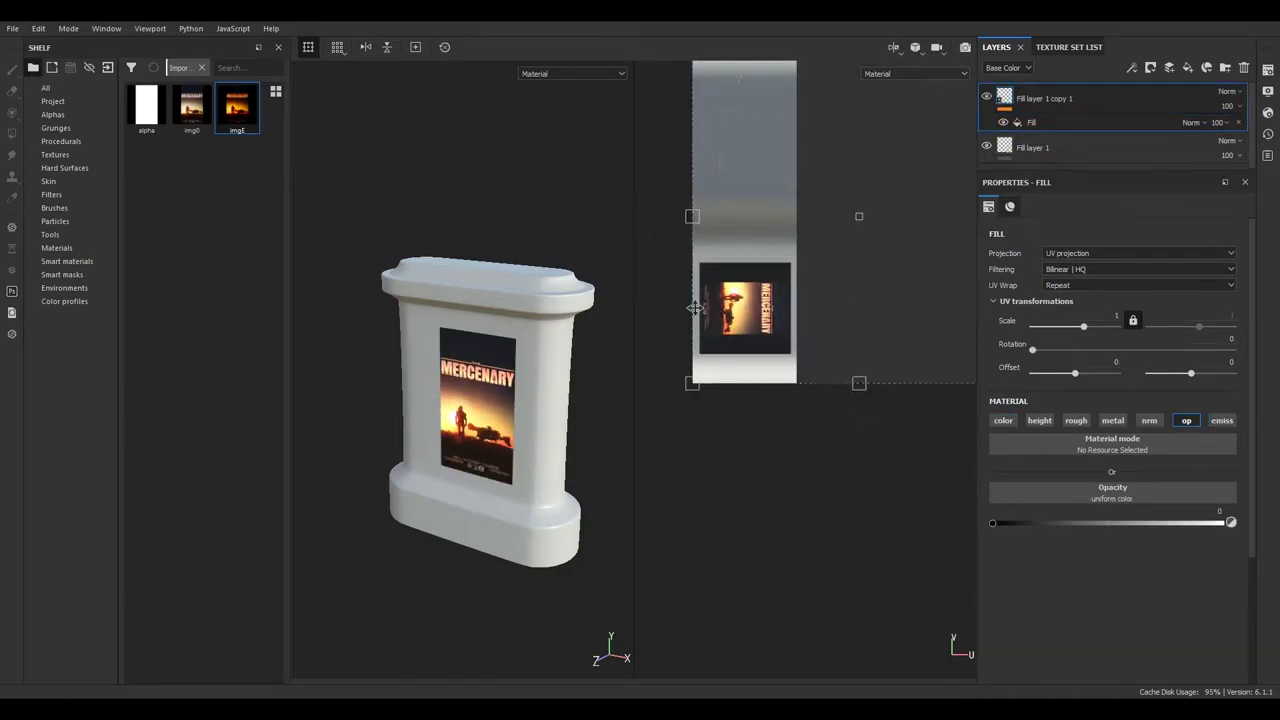
pyautogui.click(1030, 122)
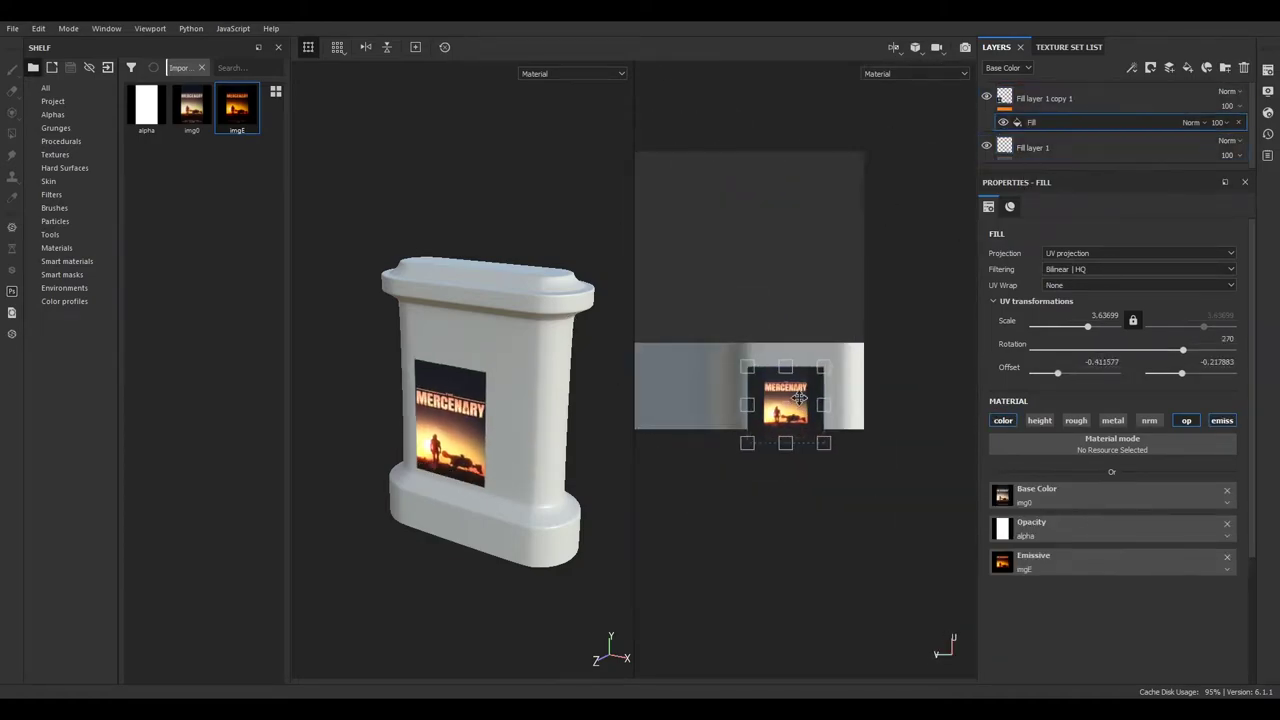
pyautogui.moveTo(895, 318); pyautogui.dragTo(886, 346)
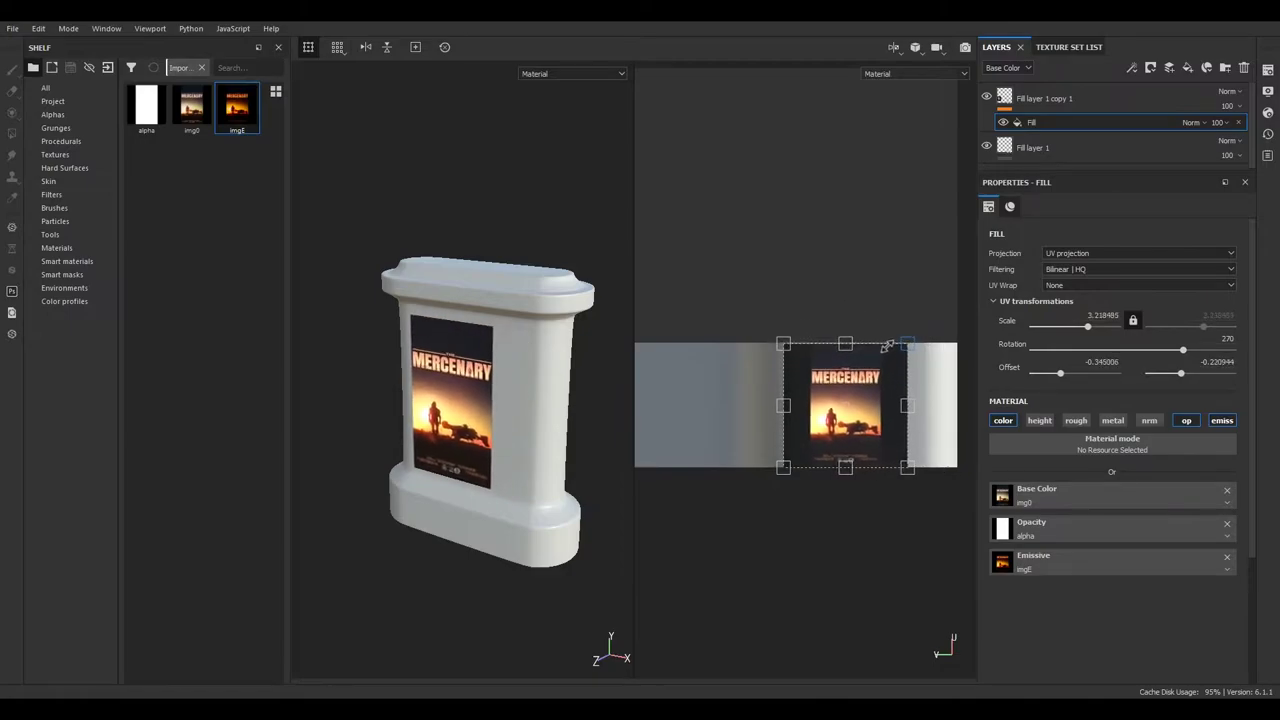
pyautogui.keyDown('alt'); pyautogui.moveTo(319, 419); pyautogui.dragTo(335, 381); pyautogui.keyUp('alt')
pyautogui.moveTo(883, 400)
pyautogui.mouseDown()
pyautogui.moveTo(861, 426)
pyautogui.moveTo(873, 426)
pyautogui.mouseUp()
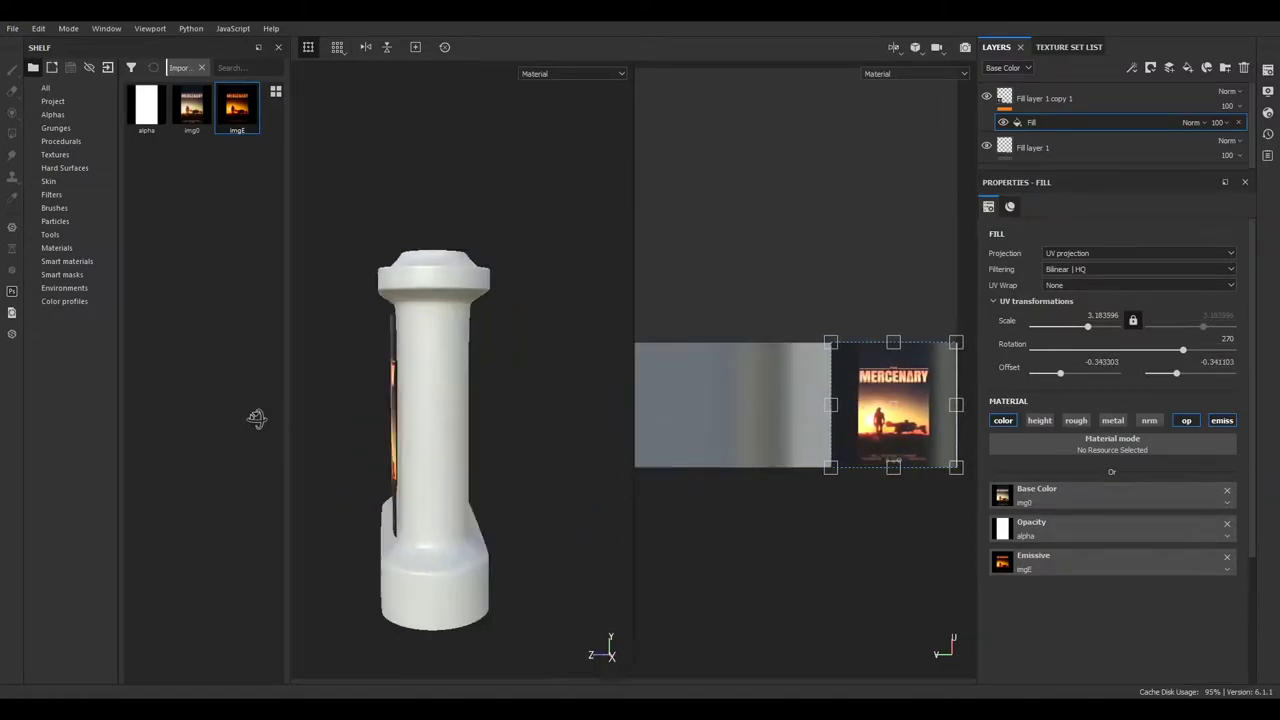
pyautogui.keyDown('alt'); pyautogui.moveTo(257, 420); pyautogui.dragTo(346, 457); pyautogui.keyUp('alt')
# Drop Fill layer 1's opacity to 0 and reselect Fill layer 1 copy 1
pyautogui.click(1035, 147)
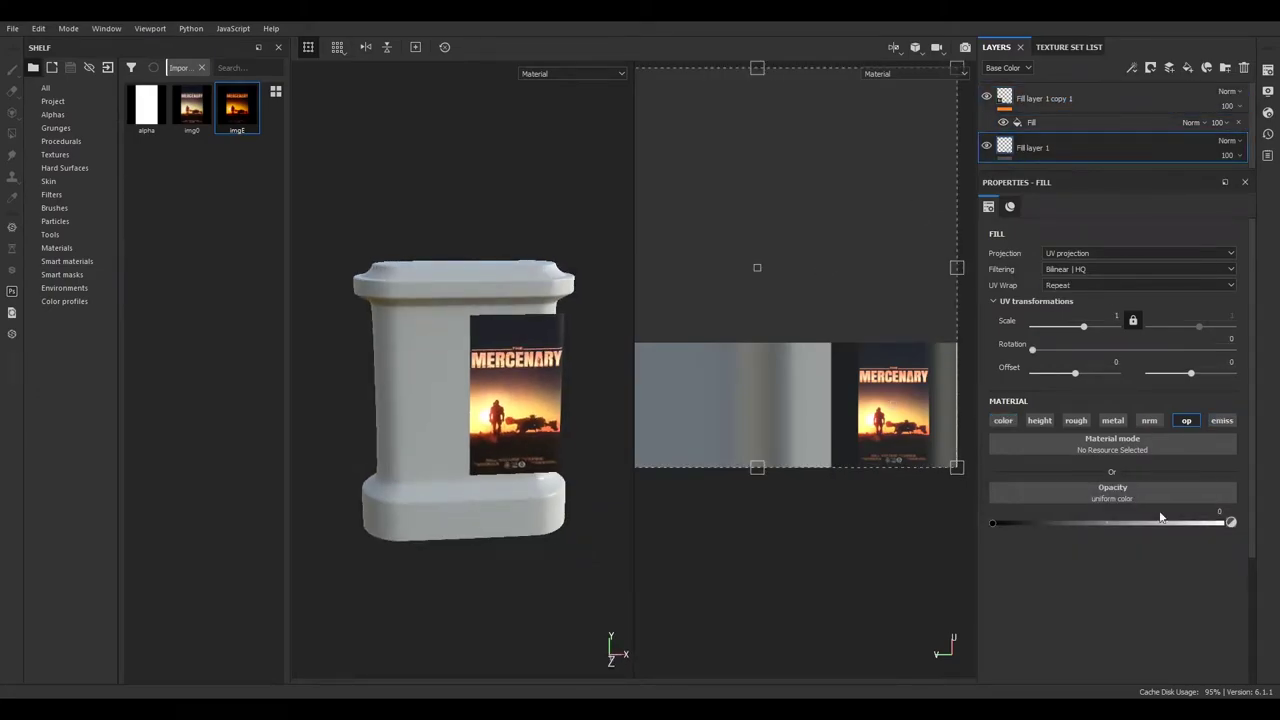
pyautogui.moveTo(1220, 523); pyautogui.dragTo(992, 523)
pyautogui.click(992, 102)
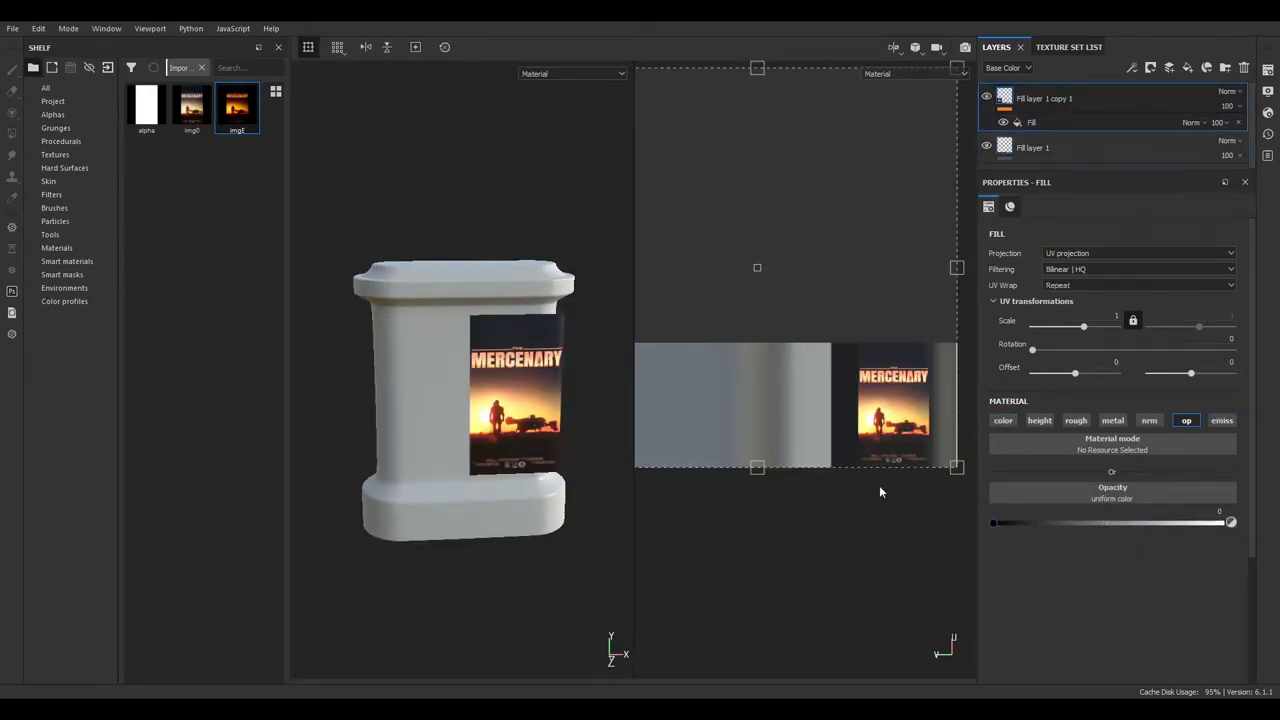
pyautogui.keyDown('alt'); pyautogui.moveTo(612, 391); pyautogui.dragTo(421, 402); pyautogui.keyUp('alt')
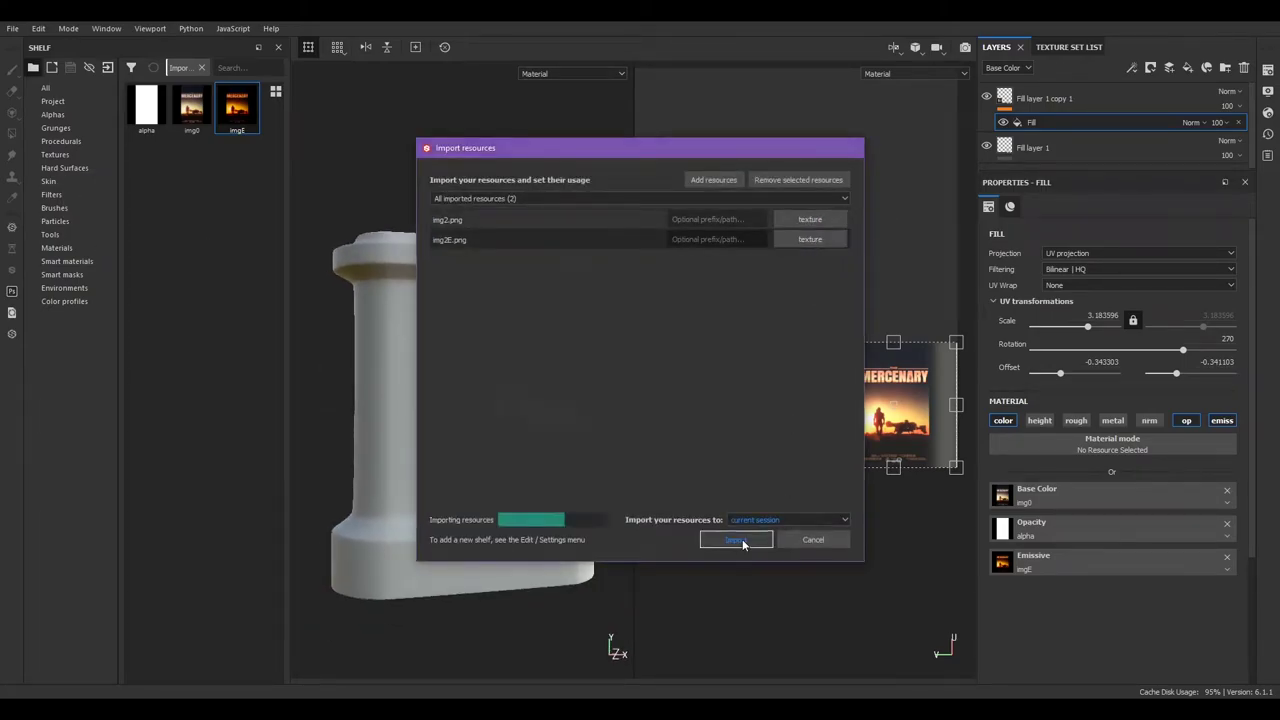
# Add a fill effect using img2 as Base Color, img2E as Emissive and alpha as Opacity
pyautogui.rightClick(1040, 122)
pyautogui.click(1048, 137)
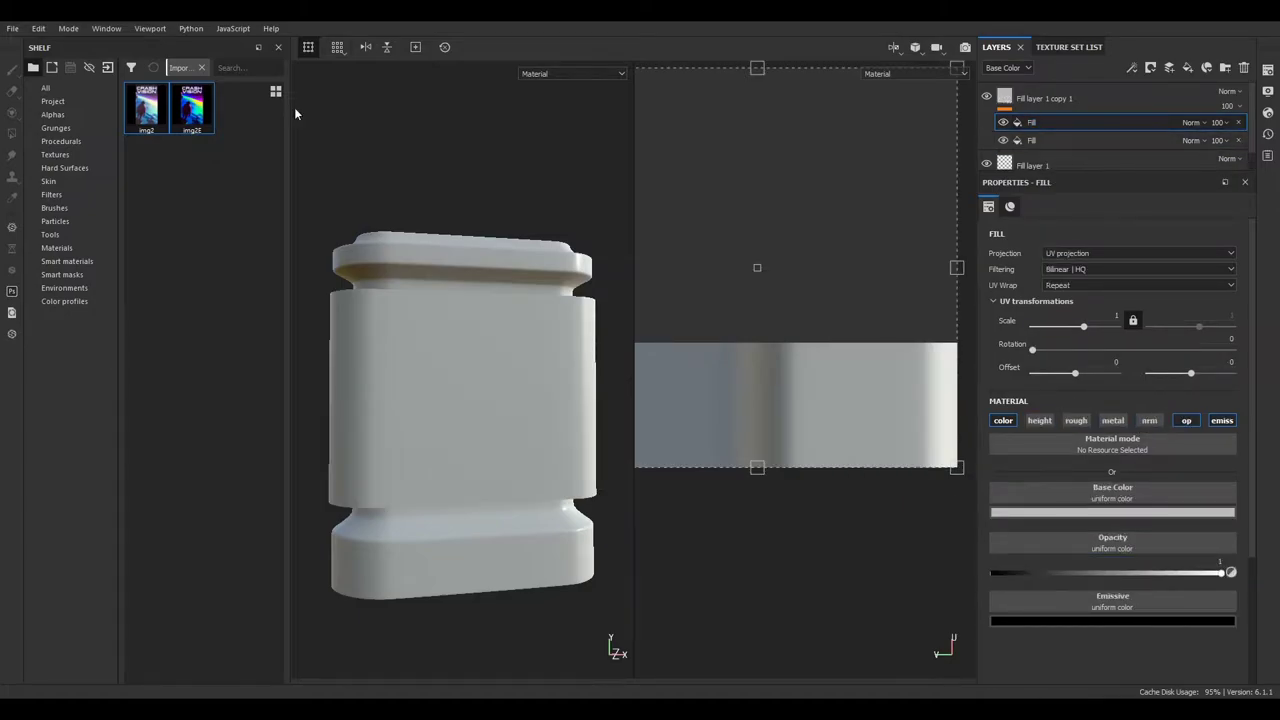
pyautogui.moveTo(1083, 508); pyautogui.dragTo(1083, 512)
pyautogui.moveTo(192, 108); pyautogui.dragTo(1112, 600)
pyautogui.click(1065, 530)
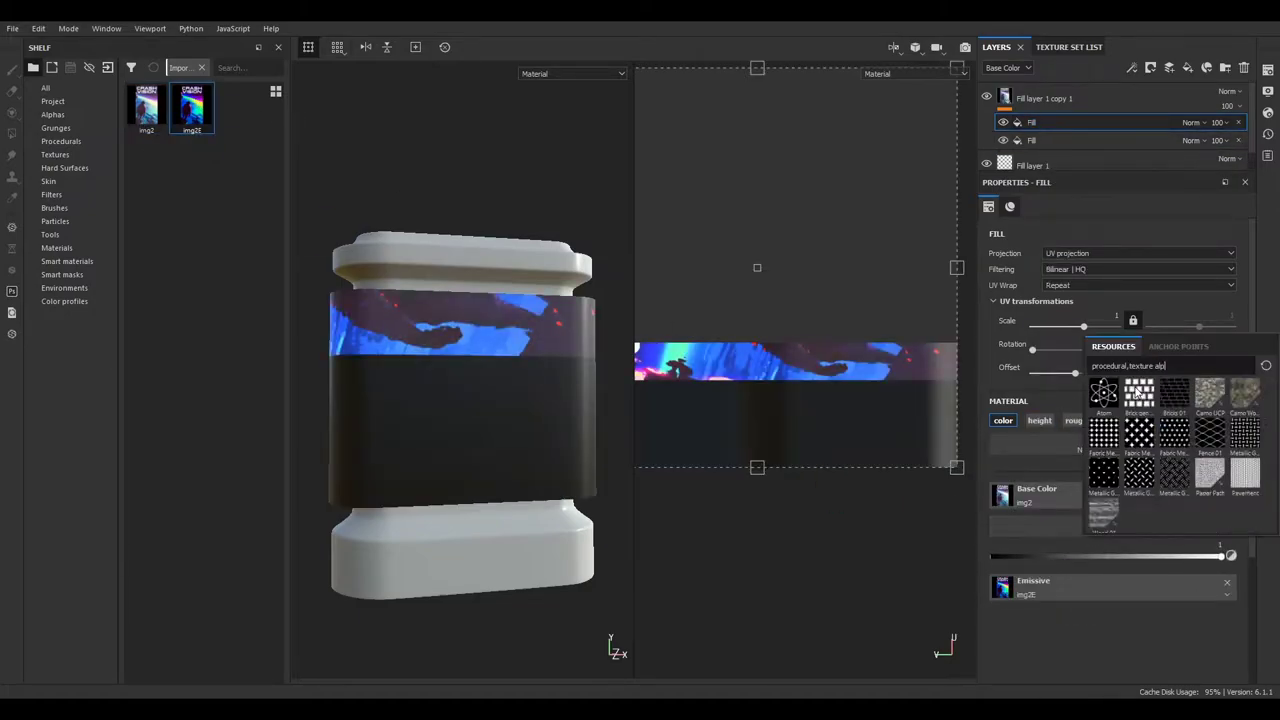
pyautogui.click(1103, 393)
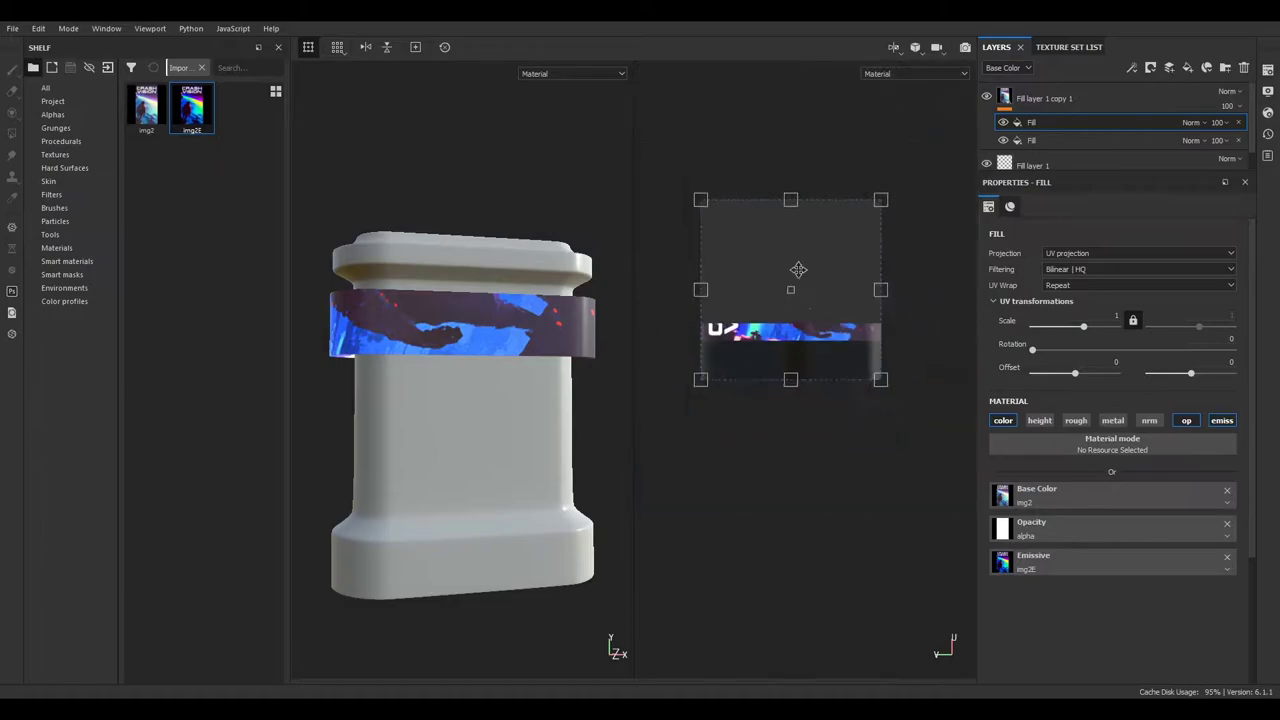
# Rotate the CRASH VISION poster 270°, size it upright and set UV Wrap to None
pyautogui.moveTo(900, 395)
pyautogui.mouseDown()
pyautogui.moveTo(859, 513)
pyautogui.moveTo(829, 480)
pyautogui.mouseUp()
pyautogui.moveTo(920, 150); pyautogui.dragTo(806, 372)
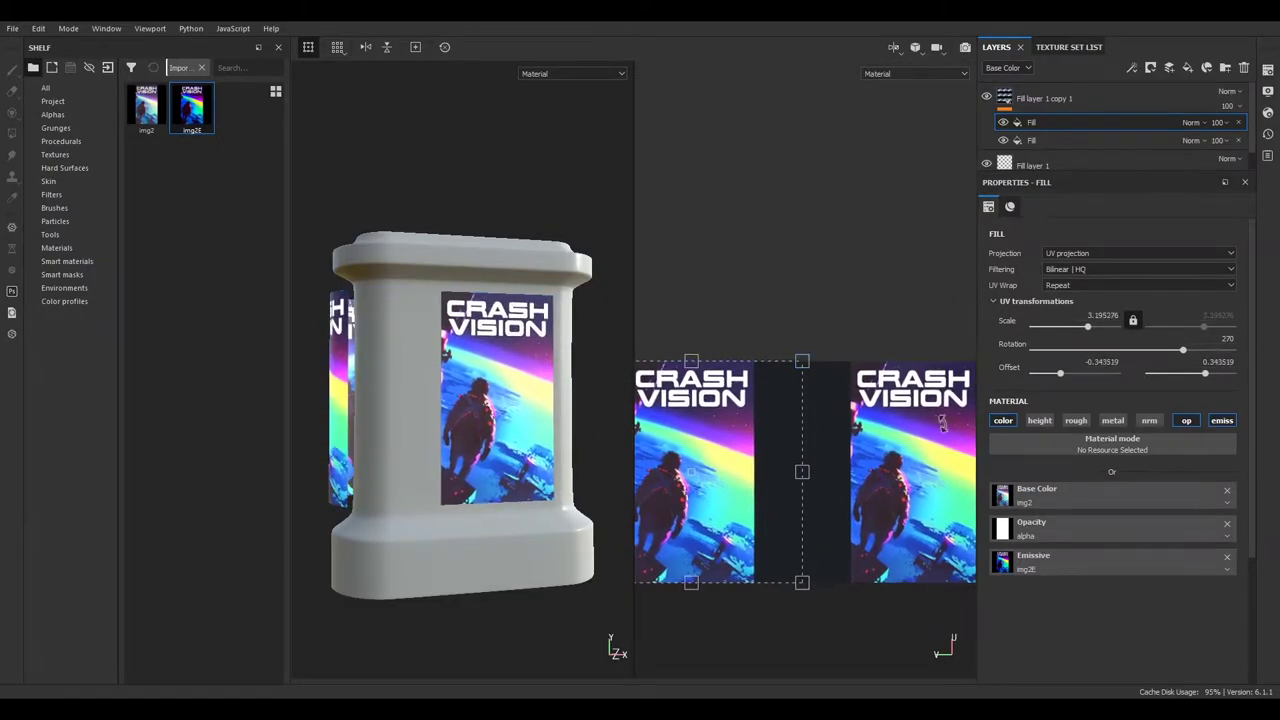
pyautogui.click(1076, 297)
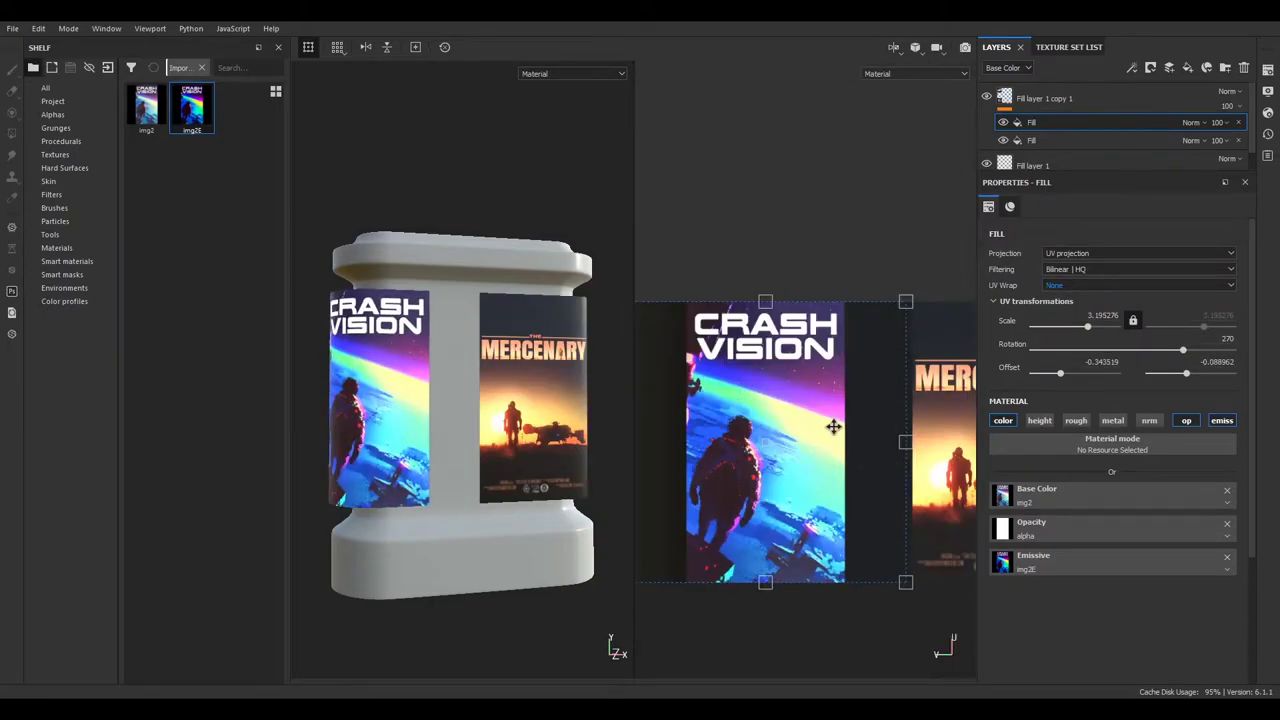
# Raise the Emissive Intensity in Shader Settings so the posters glow
pyautogui.click(1268, 113)
pyautogui.scroll(-3, 1055, 352)
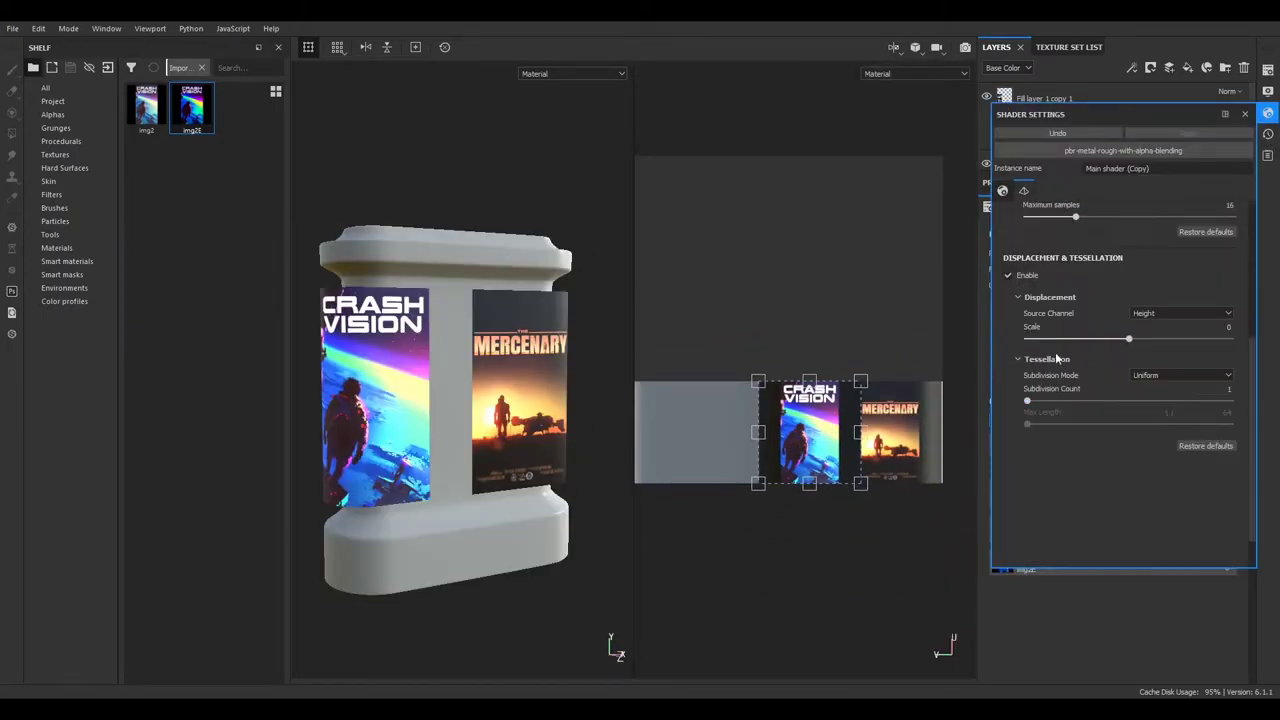
pyautogui.scroll(3, 1067, 366)
pyautogui.moveTo(1027, 340); pyautogui.dragTo(1109, 338)
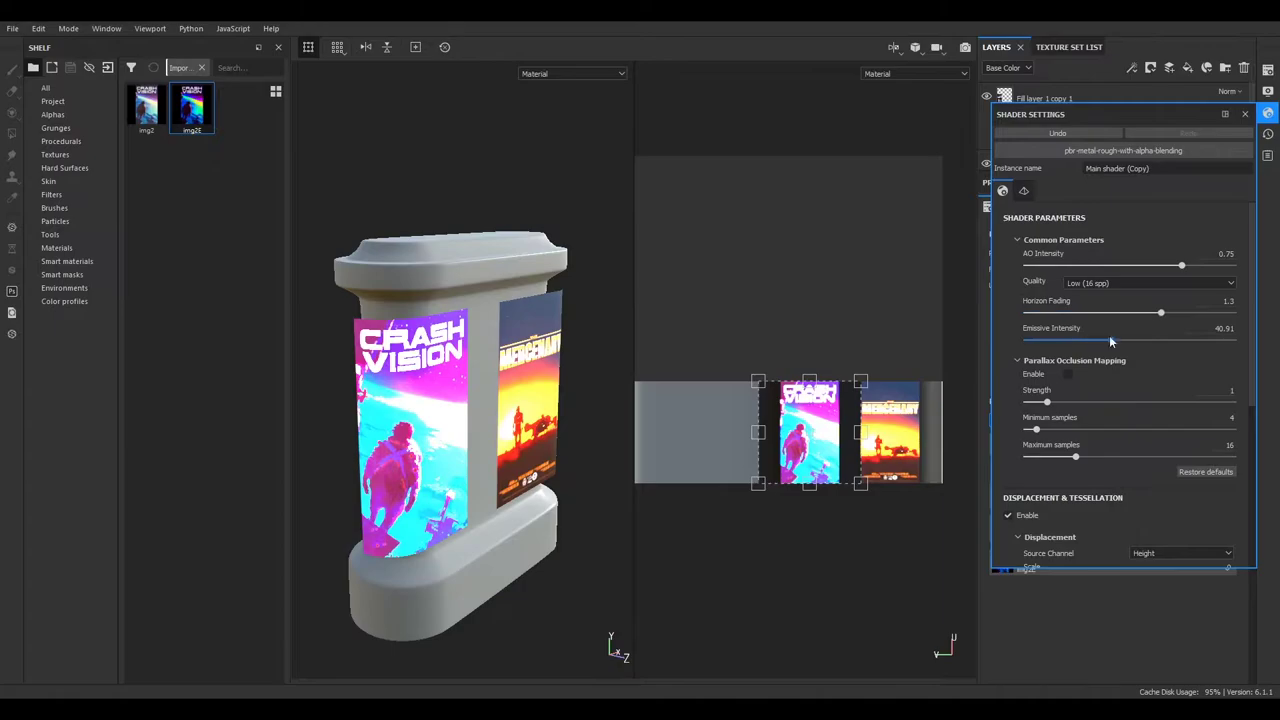
pyautogui.click(1268, 113)
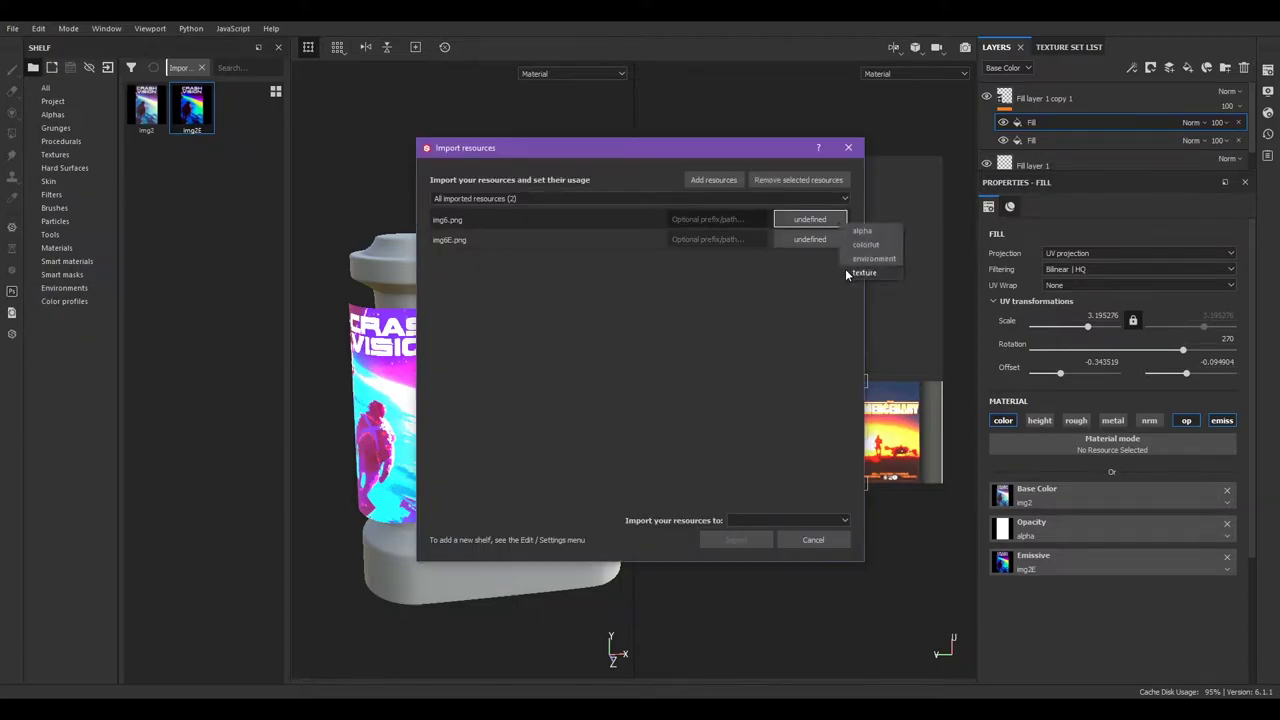
# Import img6 and img6E and add a fill effect with img6, img6E and alpha as Base Color, Emissive, Opacity
pyautogui.click(717, 543)
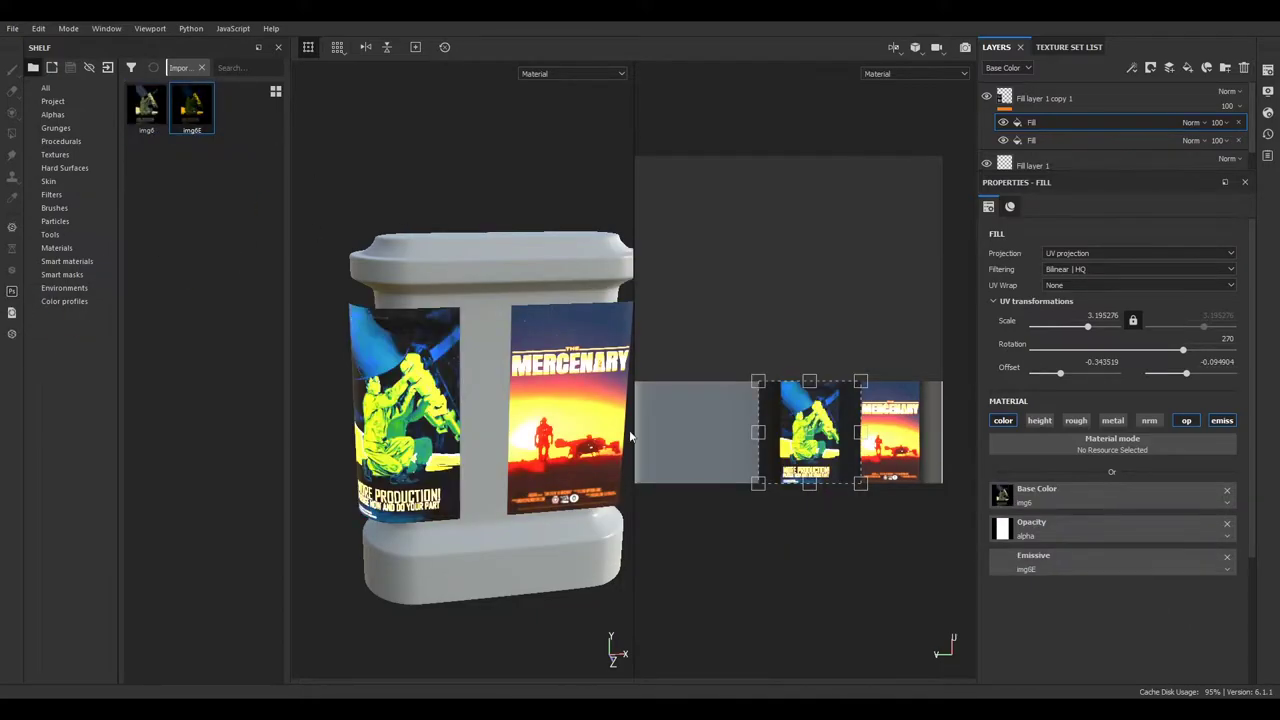
pyautogui.click(1068, 159)
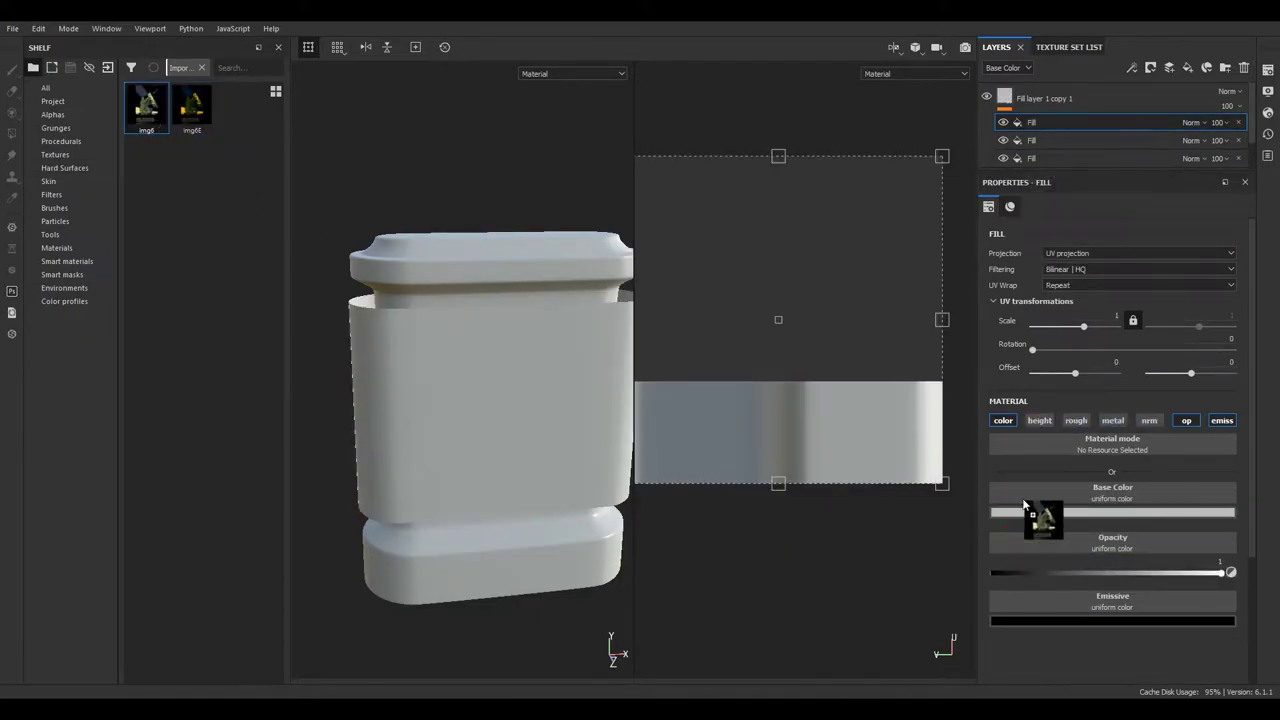
pyautogui.moveTo(1025, 505); pyautogui.dragTo(1030, 510)
pyautogui.moveTo(192, 105); pyautogui.dragTo(1046, 590)
pyautogui.click(1110, 518)
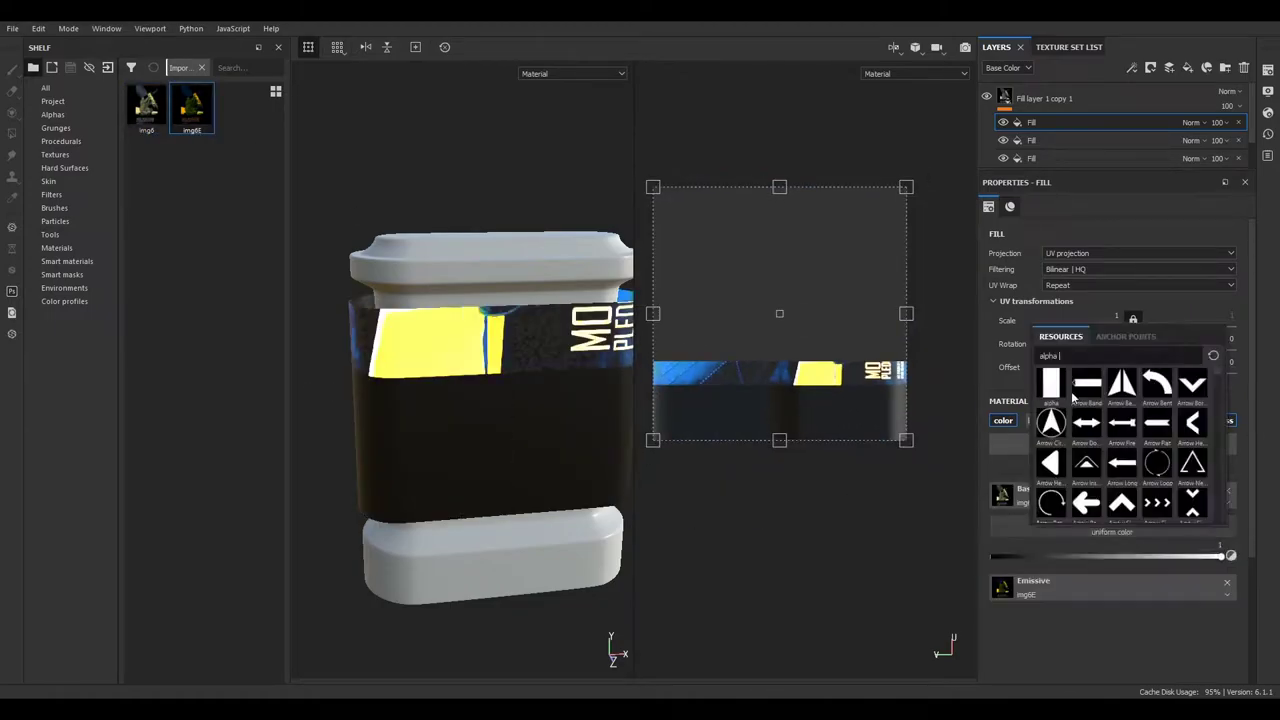
pyautogui.click(1052, 385)
# Rotate the MORE PRODUCTION! poster to 270°, set UV Wrap None, and scale it into place
pyautogui.moveTo(906, 177)
pyautogui.mouseDown()
pyautogui.moveTo(794, 519)
pyautogui.moveTo(714, 429)
pyautogui.moveTo(732, 440)
pyautogui.mouseUp()
pyautogui.click(1106, 296)
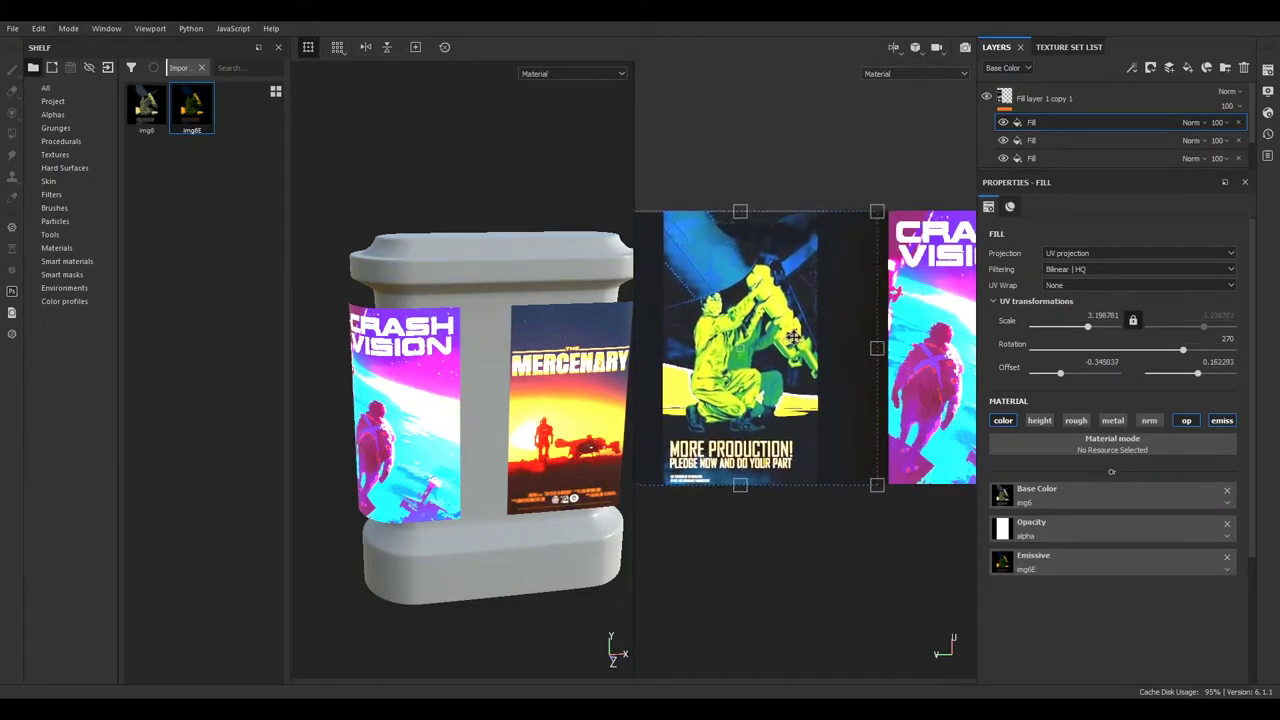
pyautogui.moveTo(824, 233); pyautogui.dragTo(800, 262)
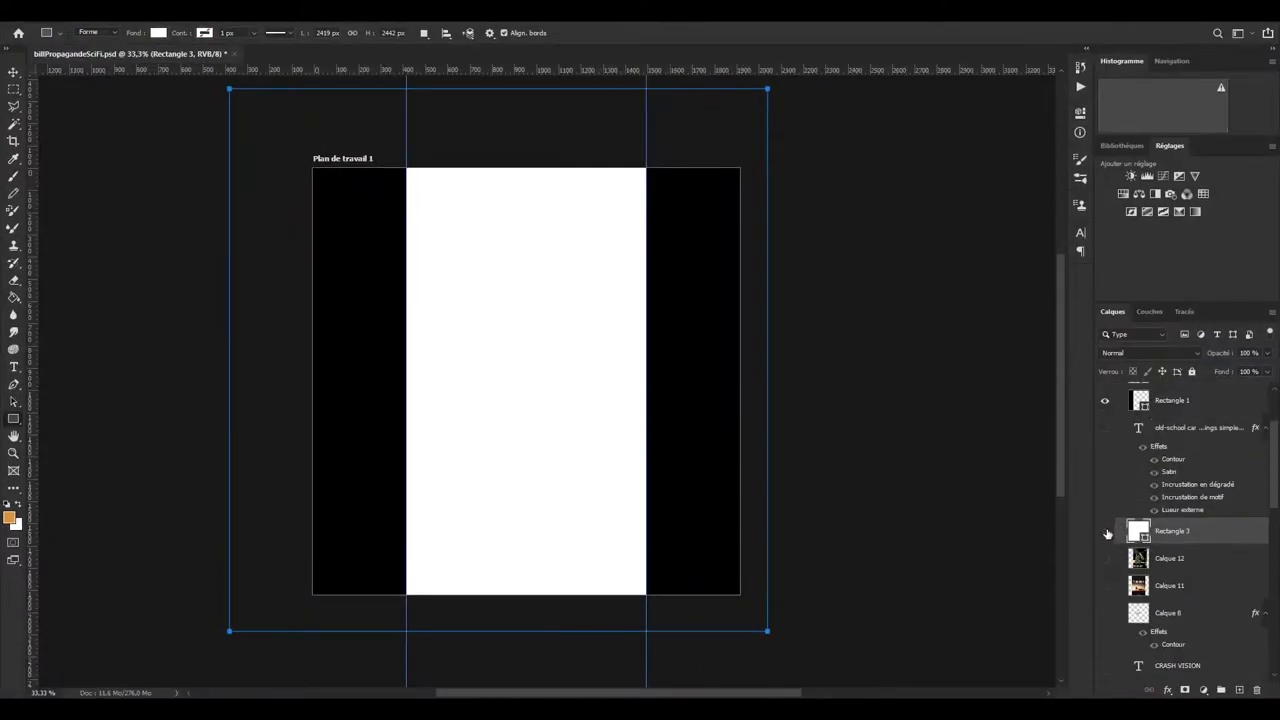
# Scroll the Photoshop Layers panel to find the DUST poster layers
pyautogui.scroll(-5, 1112, 480)
pyautogui.scroll(-5, 1106, 537)
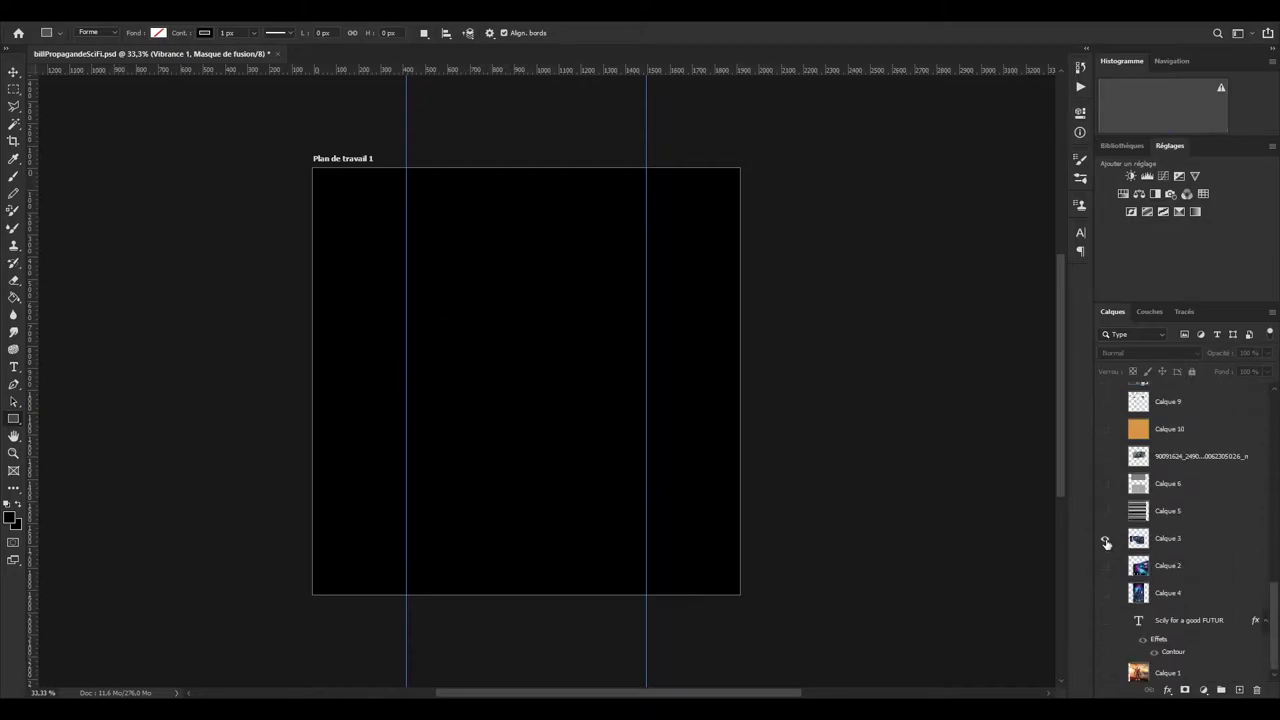
pyautogui.scroll(3, 1104, 560)
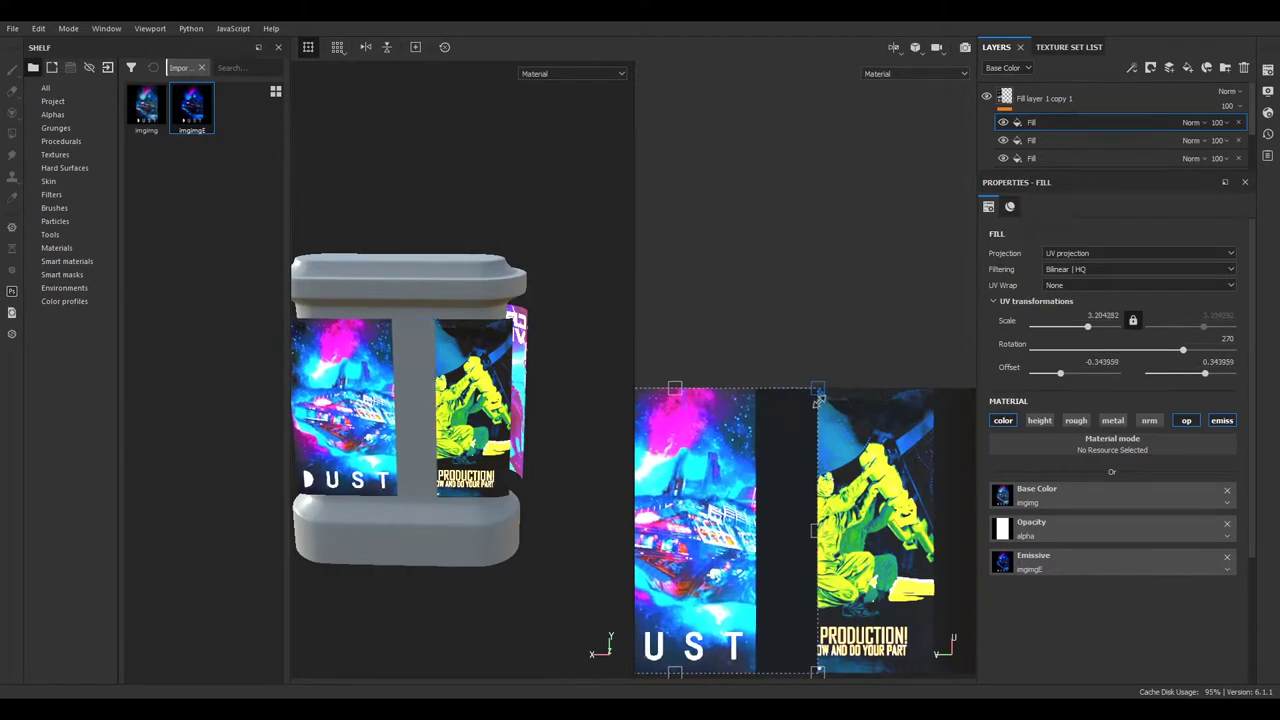
# Scale and offset the DUST poster beside MORE PRODUCTION!, then orbit to an angled view
pyautogui.moveTo(799, 413); pyautogui.dragTo(722, 408)
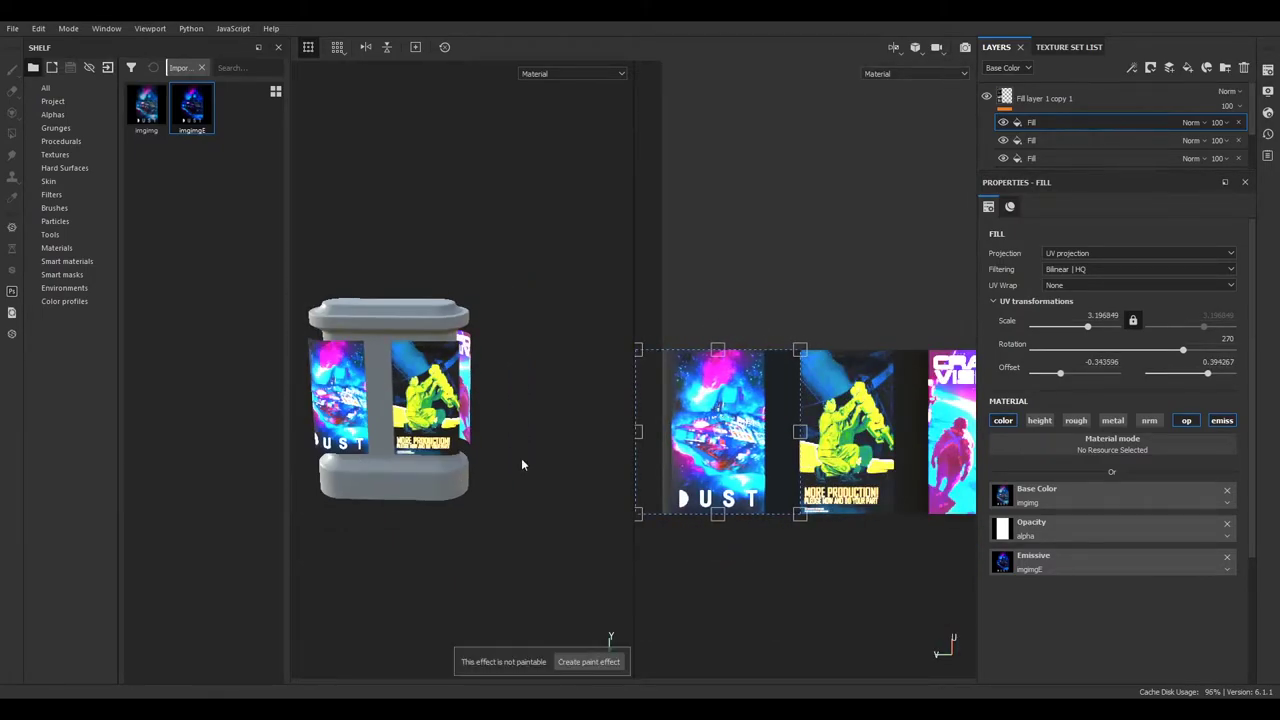
pyautogui.keyDown('alt'); pyautogui.moveTo(520, 463); pyautogui.dragTo(486, 331); pyautogui.keyUp('alt')
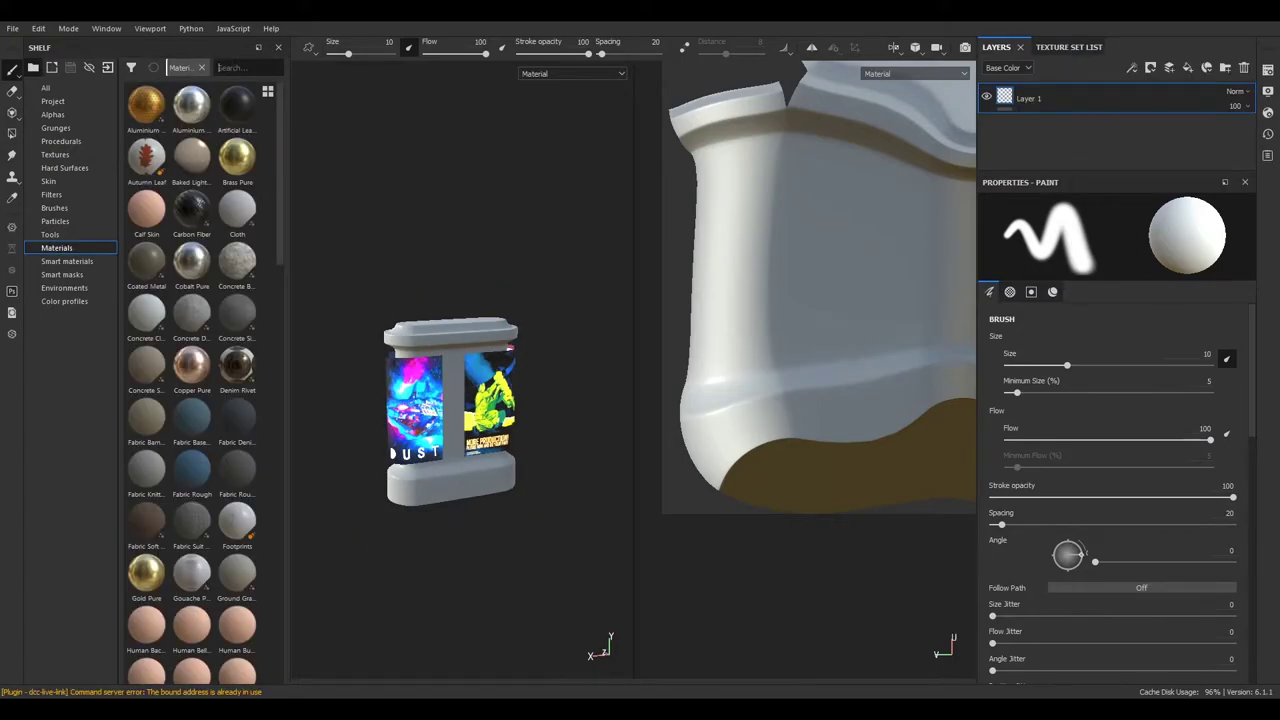
# Search the shelf for 'cobl' and apply Cobalt Damaged to the pillar body
pyautogui.write('cobl')
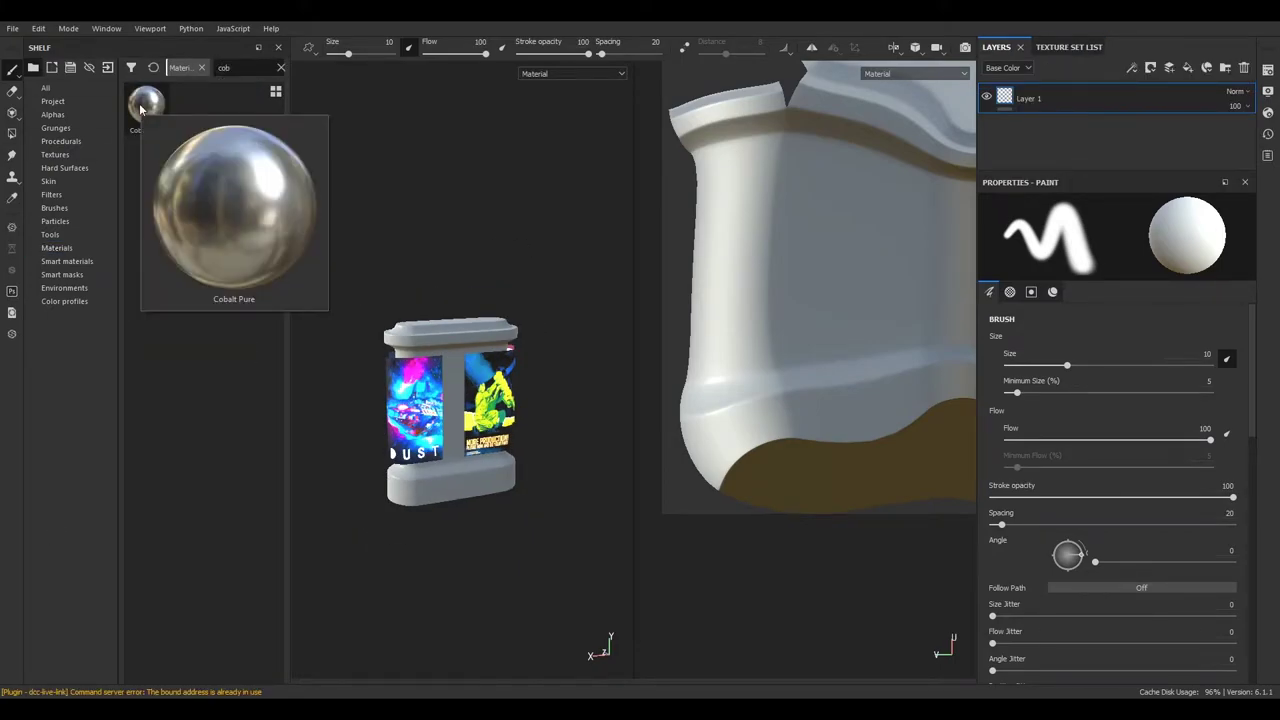
pyautogui.click(201, 67)
pyautogui.moveTo(191, 105); pyautogui.dragTo(1026, 100)
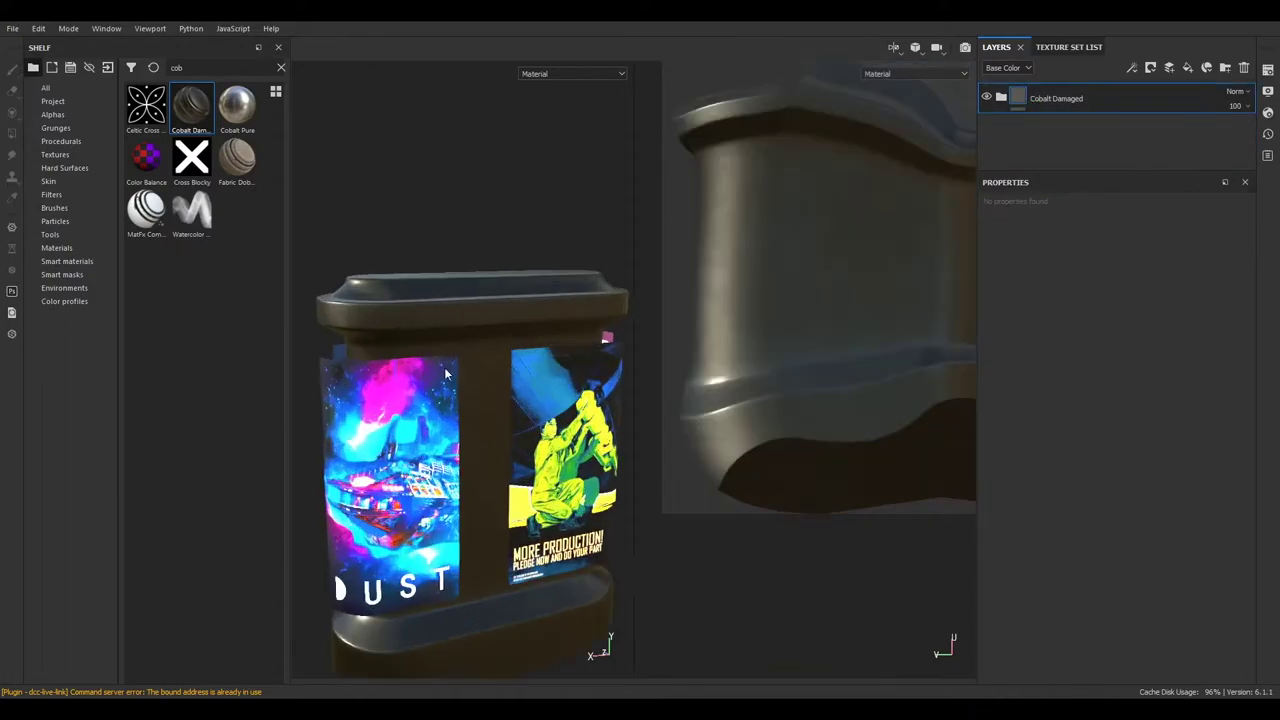
pyautogui.keyDown('alt'); pyautogui.moveTo(496, 244); pyautogui.dragTo(238, 252); pyautogui.keyUp('alt')
# Raise the roughness of the Base Metal fill layer
pyautogui.click(1068, 47)
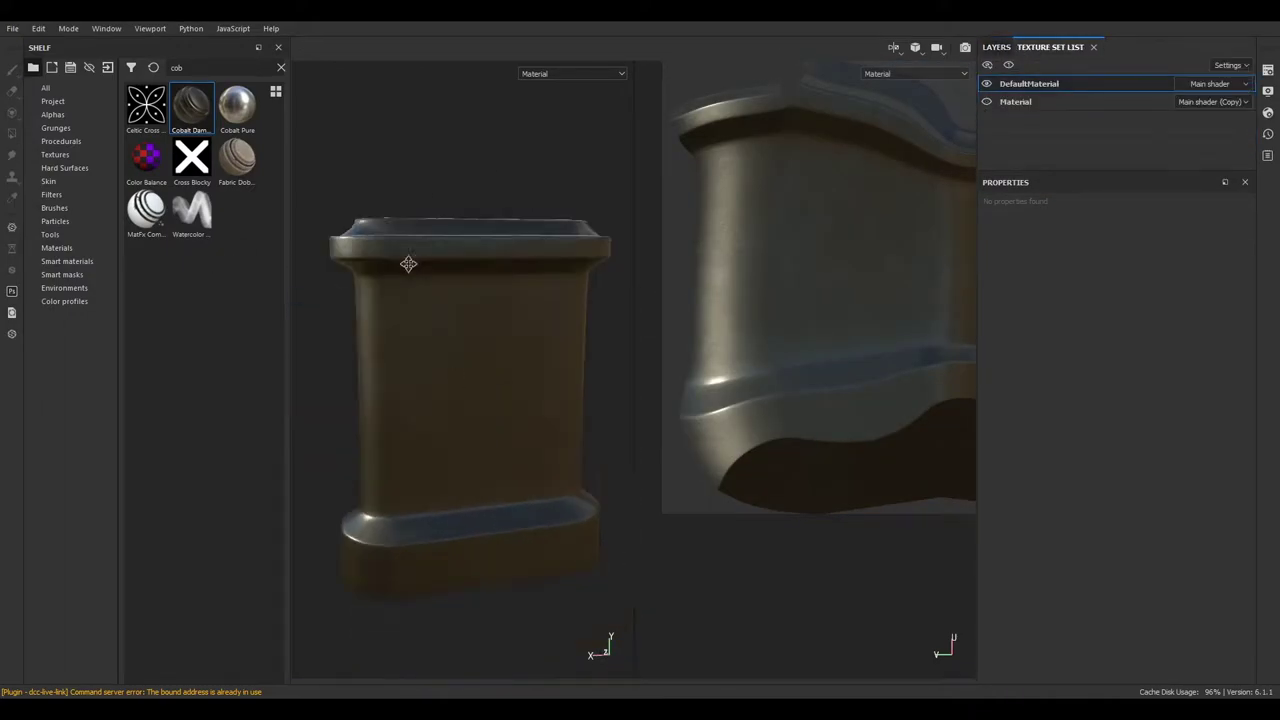
pyautogui.click(1038, 100)
pyautogui.click(1045, 152)
pyautogui.scroll(-2, 1041, 482)
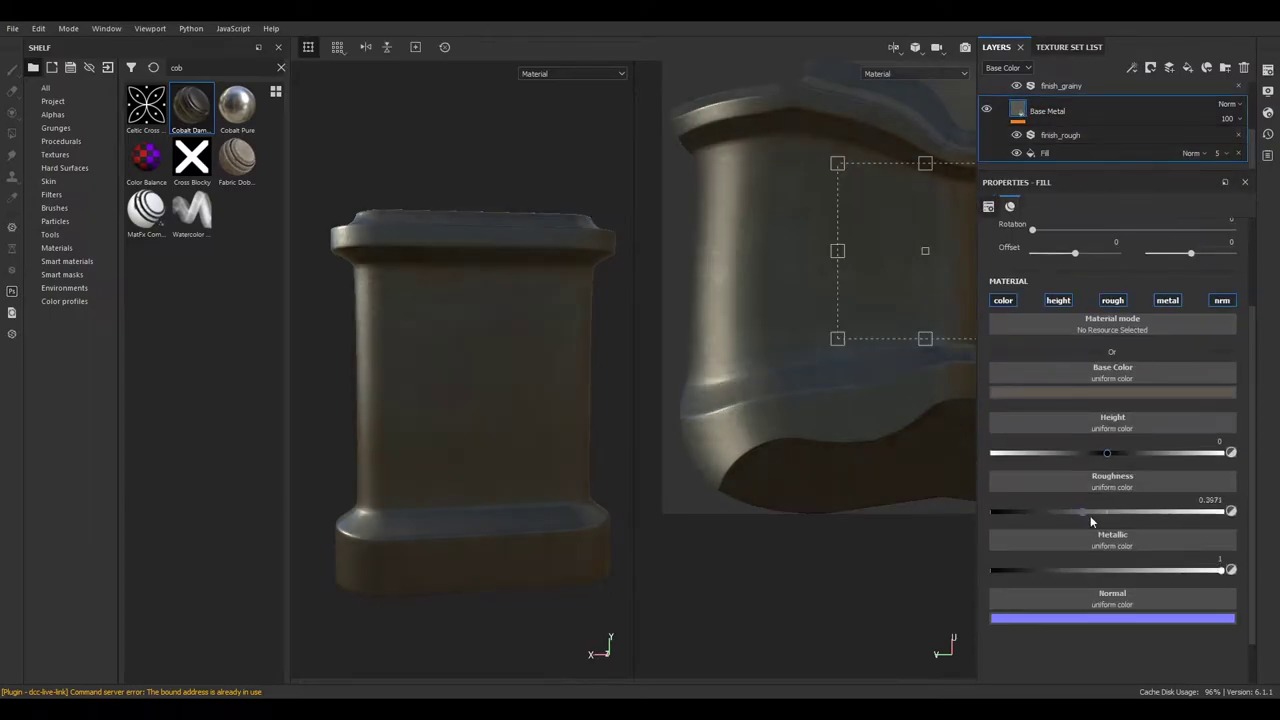
pyautogui.moveTo(1090, 515); pyautogui.dragTo(1115, 531)
pyautogui.scroll(3, 1024, 505)
pyautogui.scroll(2, 1056, 141)
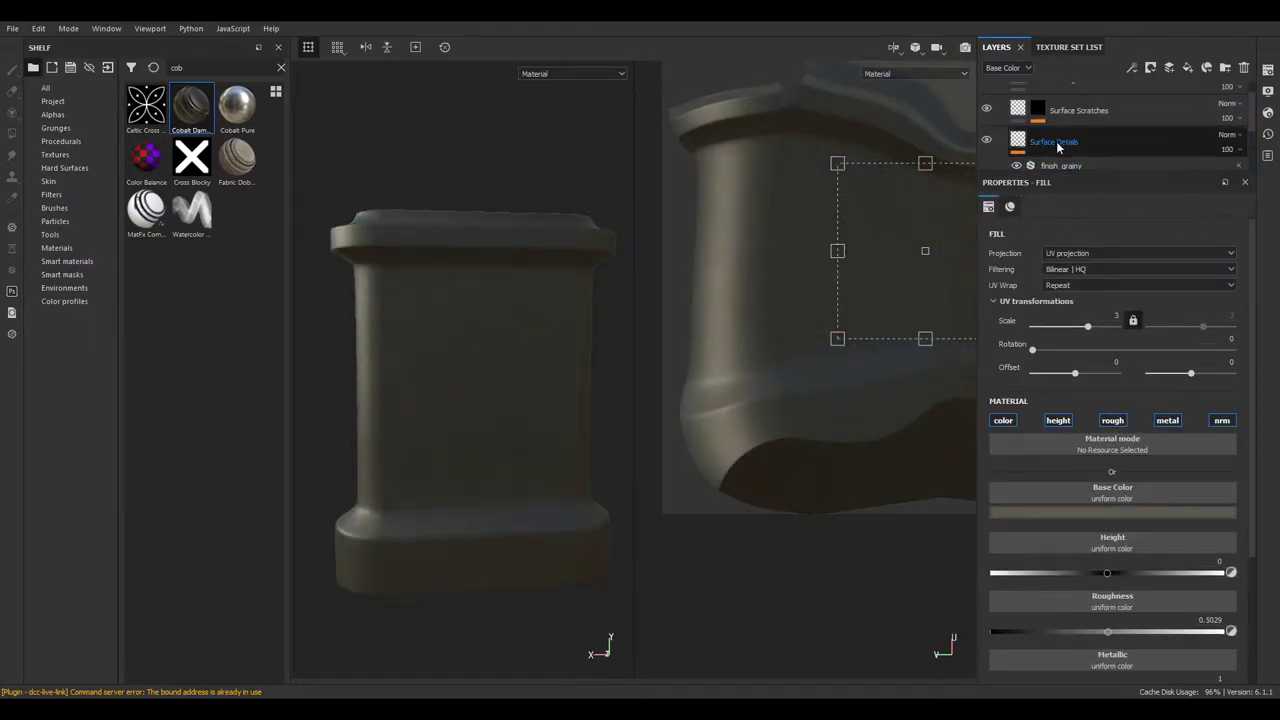
# Add a fill layer with height, roughness, metallic and normal channels disabled
pyautogui.click(1187, 67)
pyautogui.click(1058, 420)
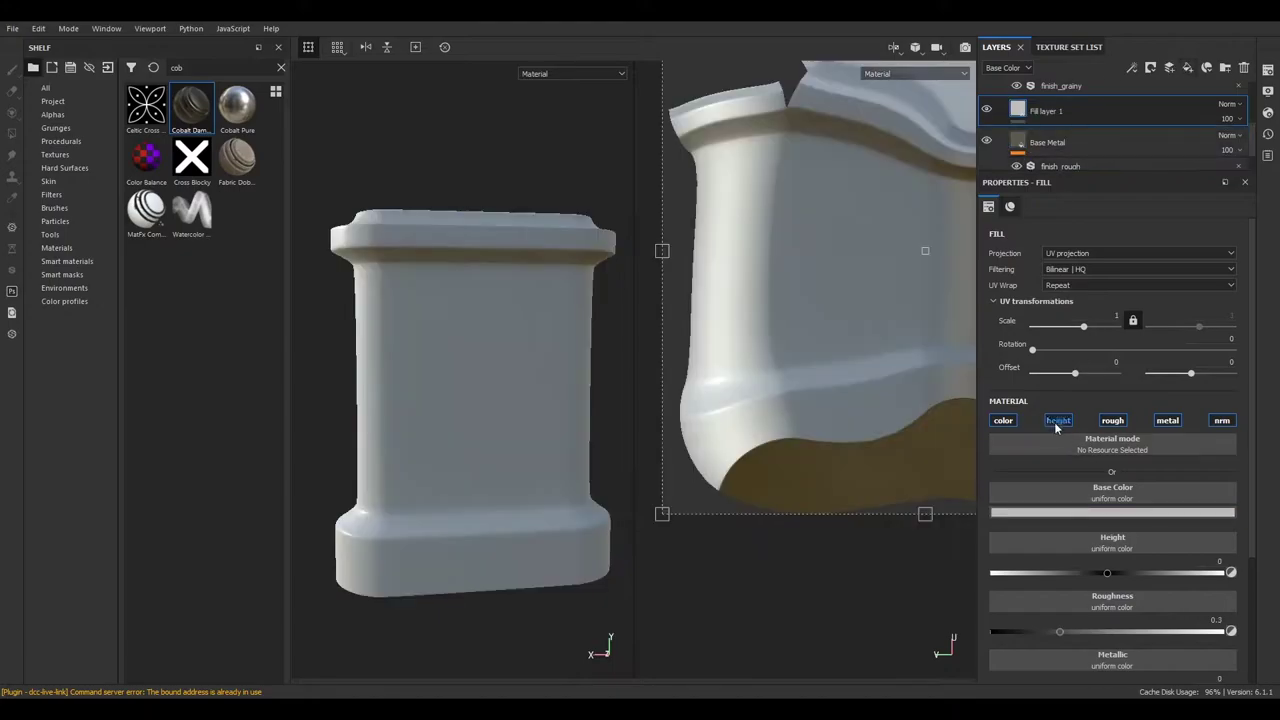
pyautogui.click(1113, 420)
pyautogui.click(1168, 420)
pyautogui.click(1220, 420)
# Set Fill layer 1 to Exclusion blending and give it a black mask
pyautogui.click(1227, 104)
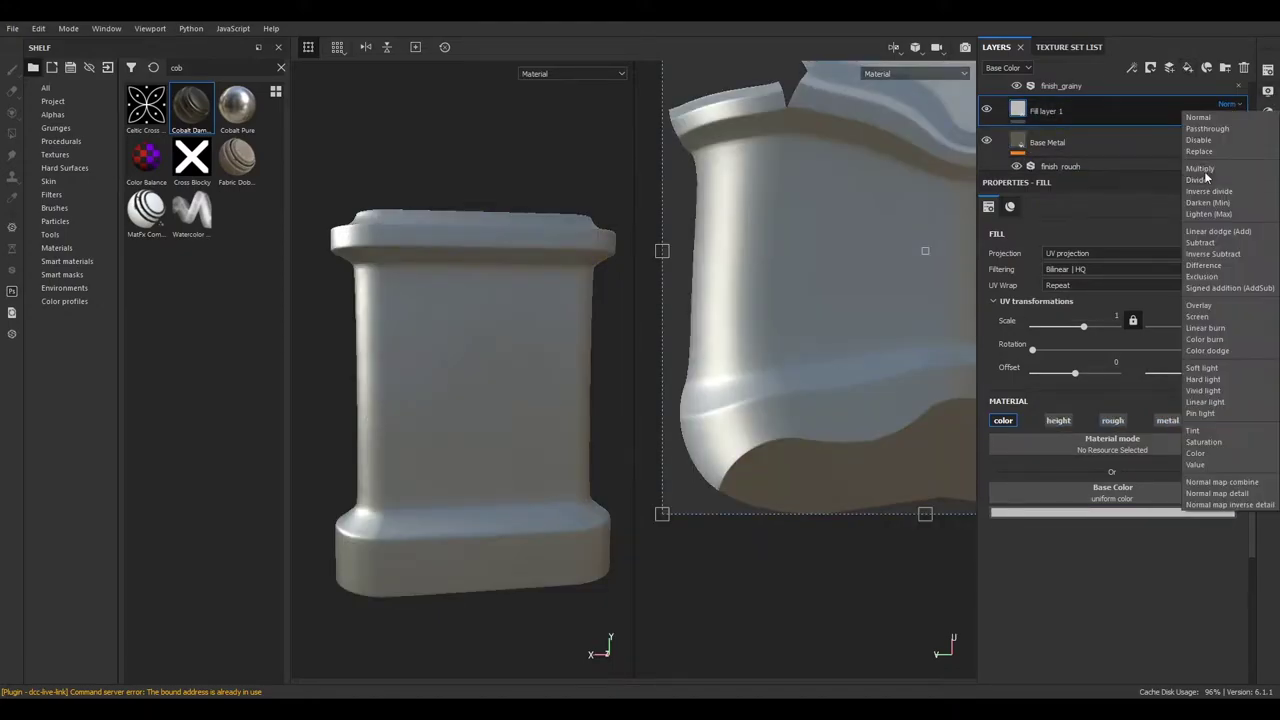
pyautogui.click(1201, 110)
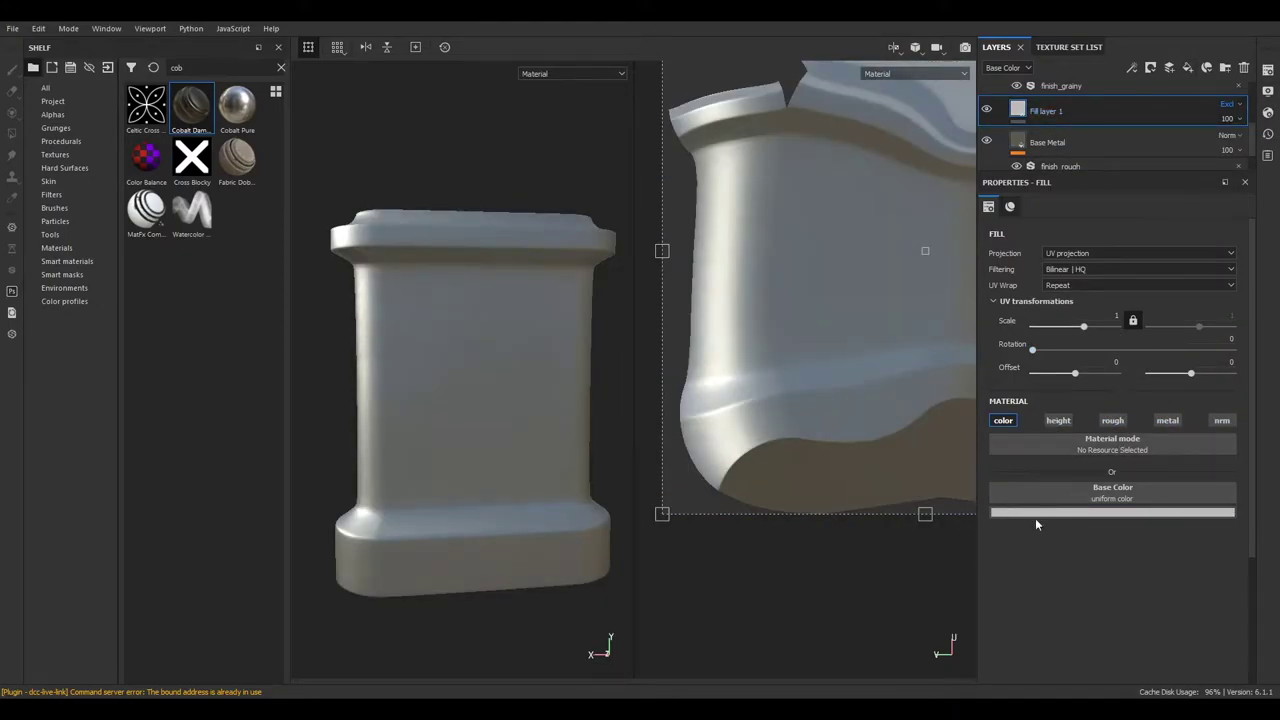
pyautogui.click(1035, 518)
pyautogui.rightClick(1018, 111)
pyautogui.click(1060, 112)
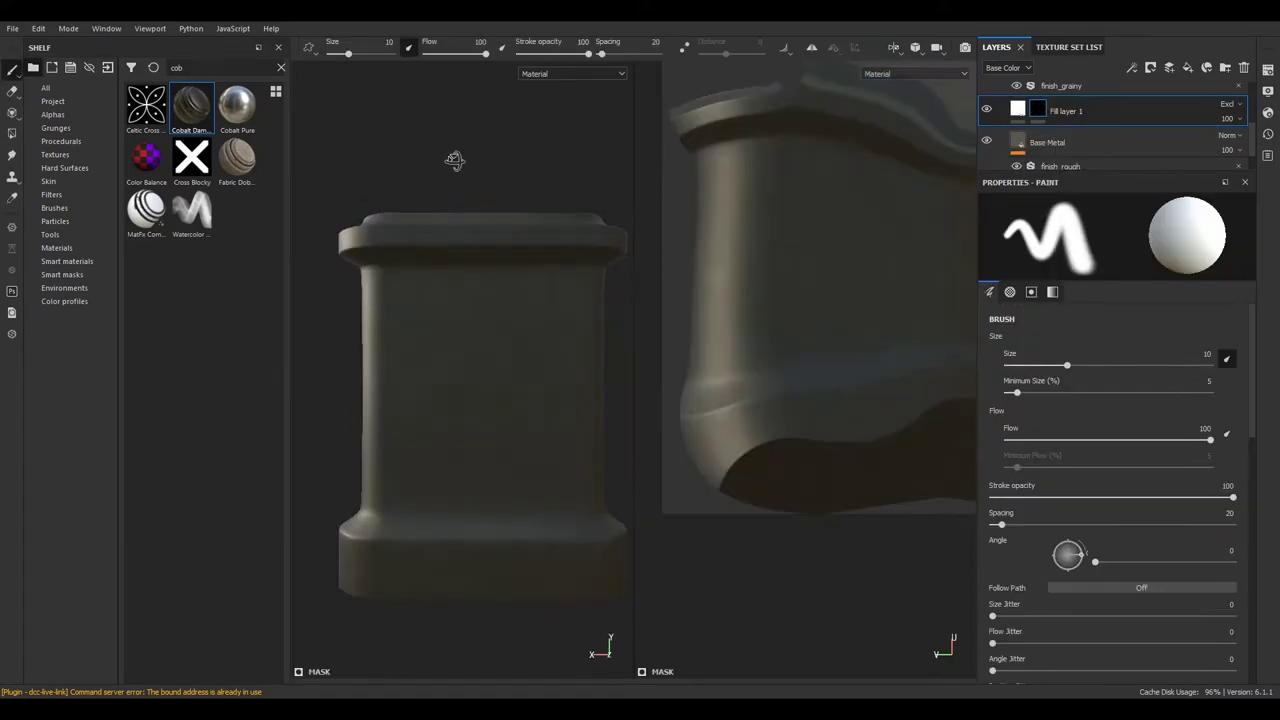
# Polygon-fill the pillar's front panel into the mask and make the base colour near-black
pyautogui.click(903, 85)
pyautogui.click(12, 133)
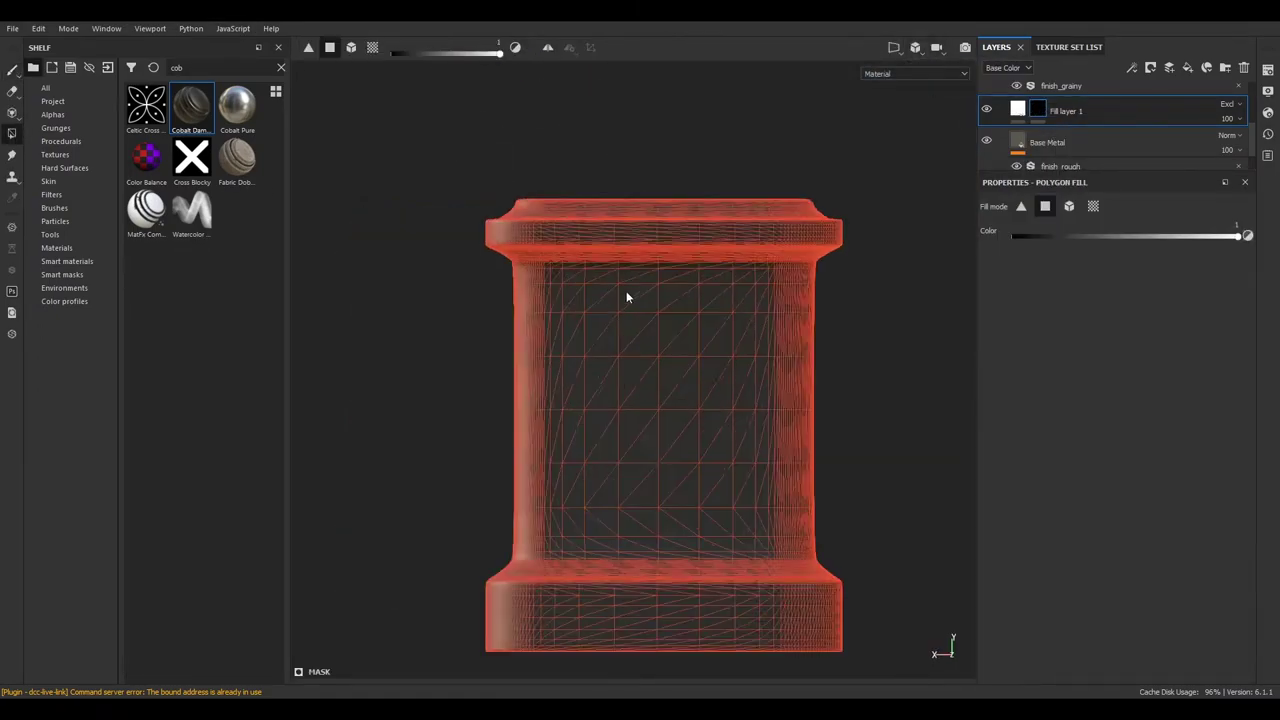
pyautogui.moveTo(497, 582); pyautogui.dragTo(912, 283)
pyautogui.click(1018, 110)
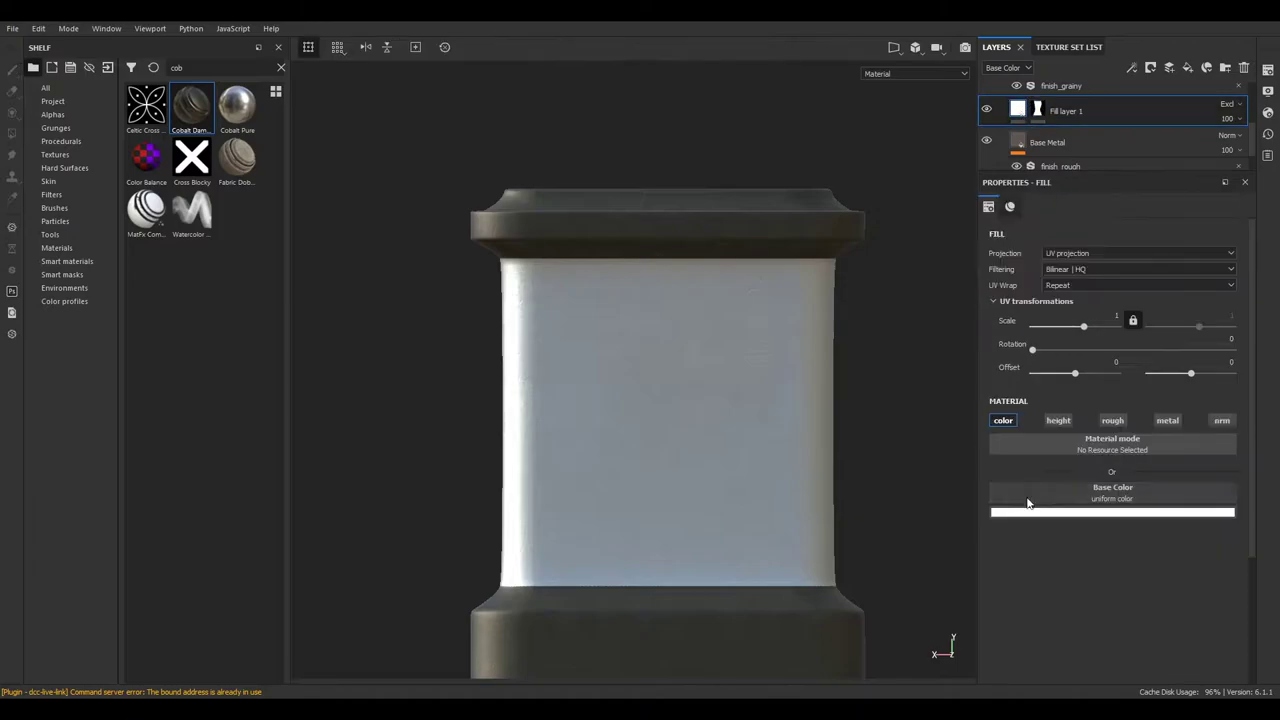
pyautogui.click(1100, 513)
pyautogui.moveTo(1056, 593); pyautogui.dragTo(1051, 628)
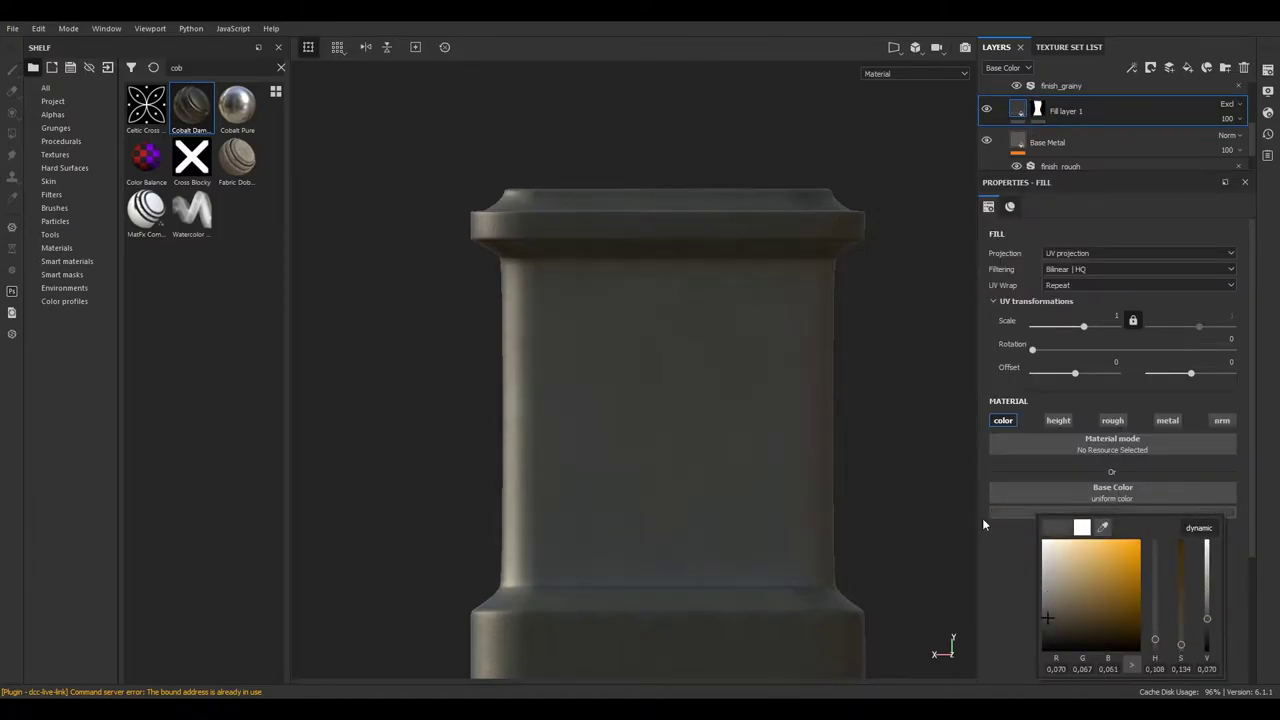
# Add a Blur filter to Fill layer 1's mask, raised to 8.64
pyautogui.rightClick(1037, 110)
pyautogui.click(1051, 442)
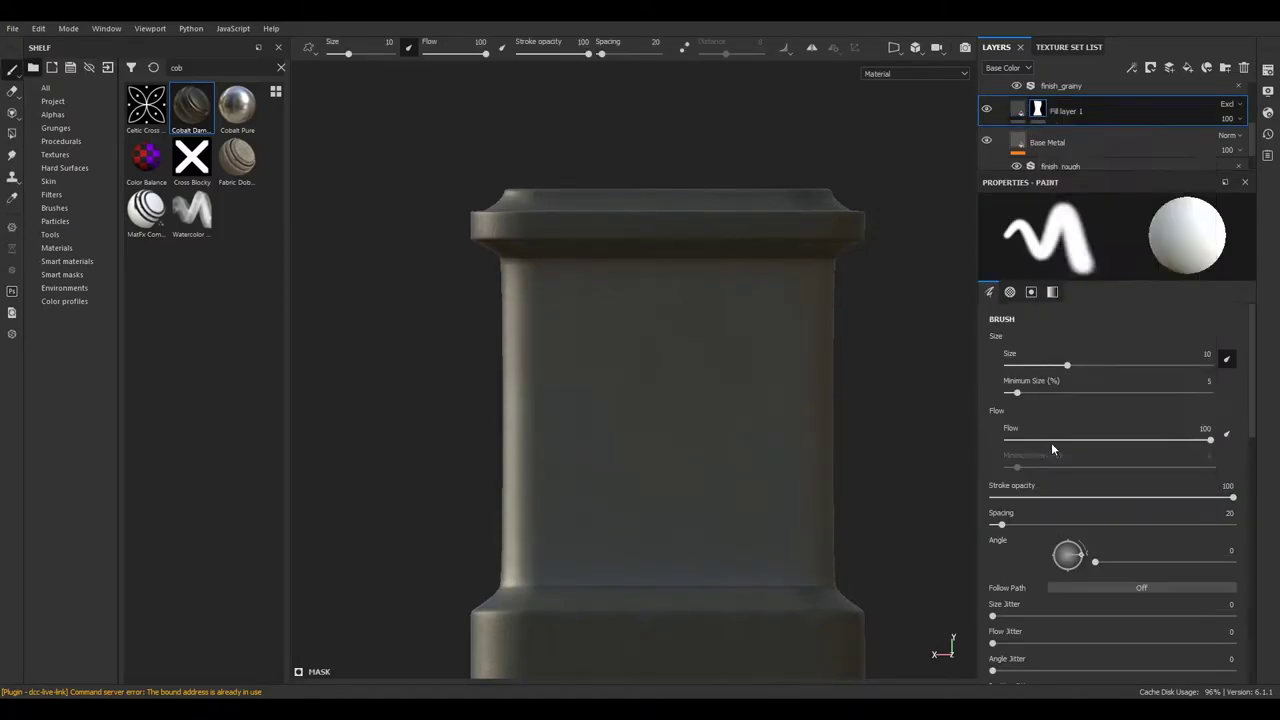
pyautogui.click(1080, 238)
pyautogui.click(1103, 287)
pyautogui.moveTo(1066, 297); pyautogui.dragTo(1246, 297)
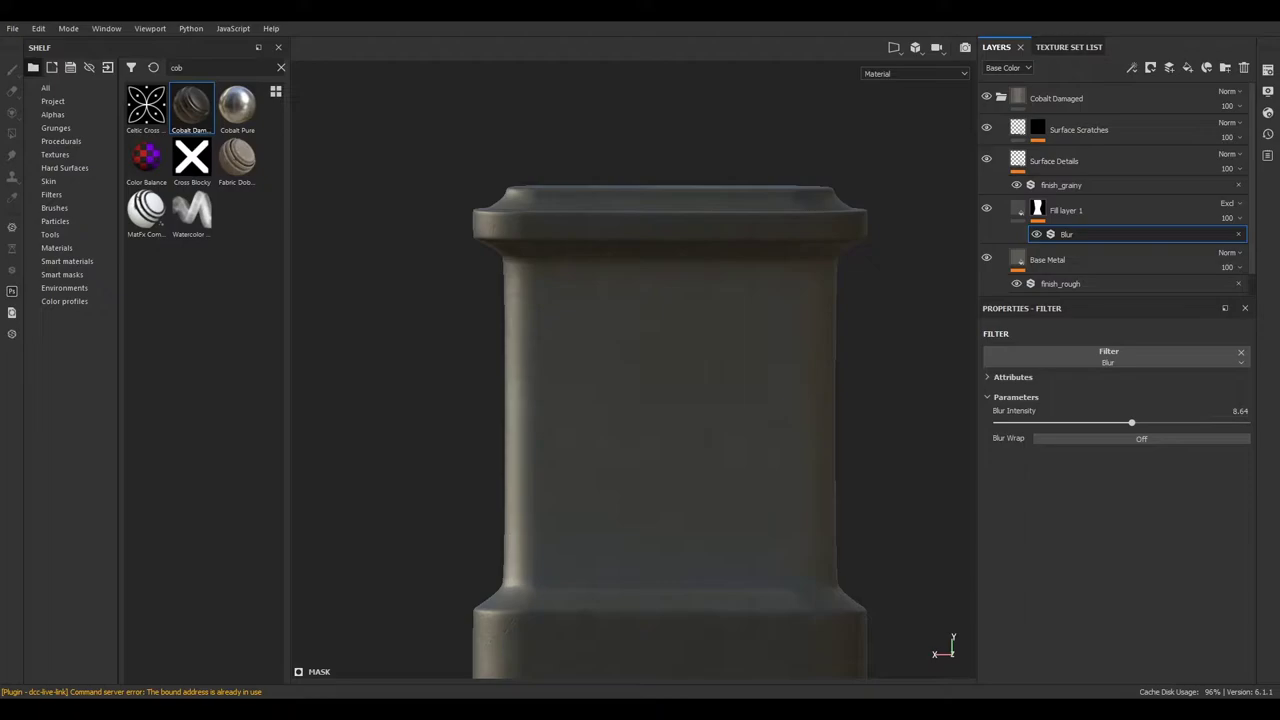
pyautogui.click(1116, 131)
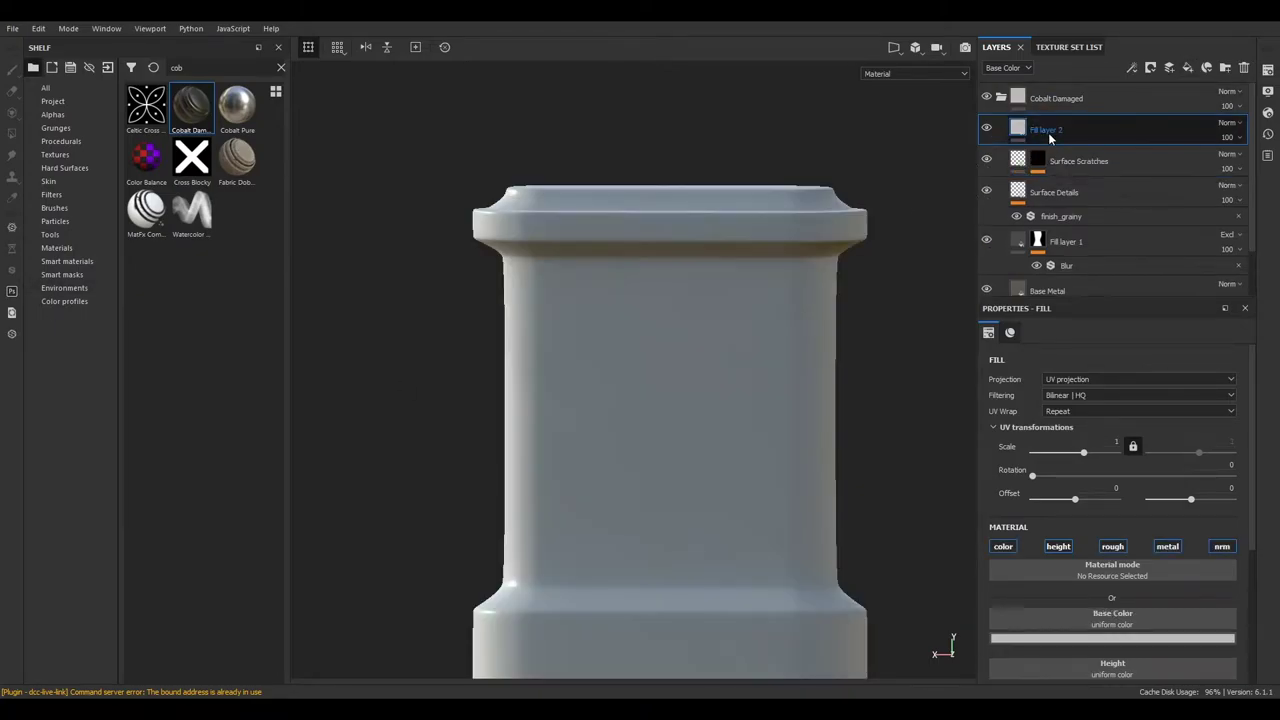
# Add Fill layer 2 above Surface Scratches and set up its mask
pyautogui.click(1058, 546)
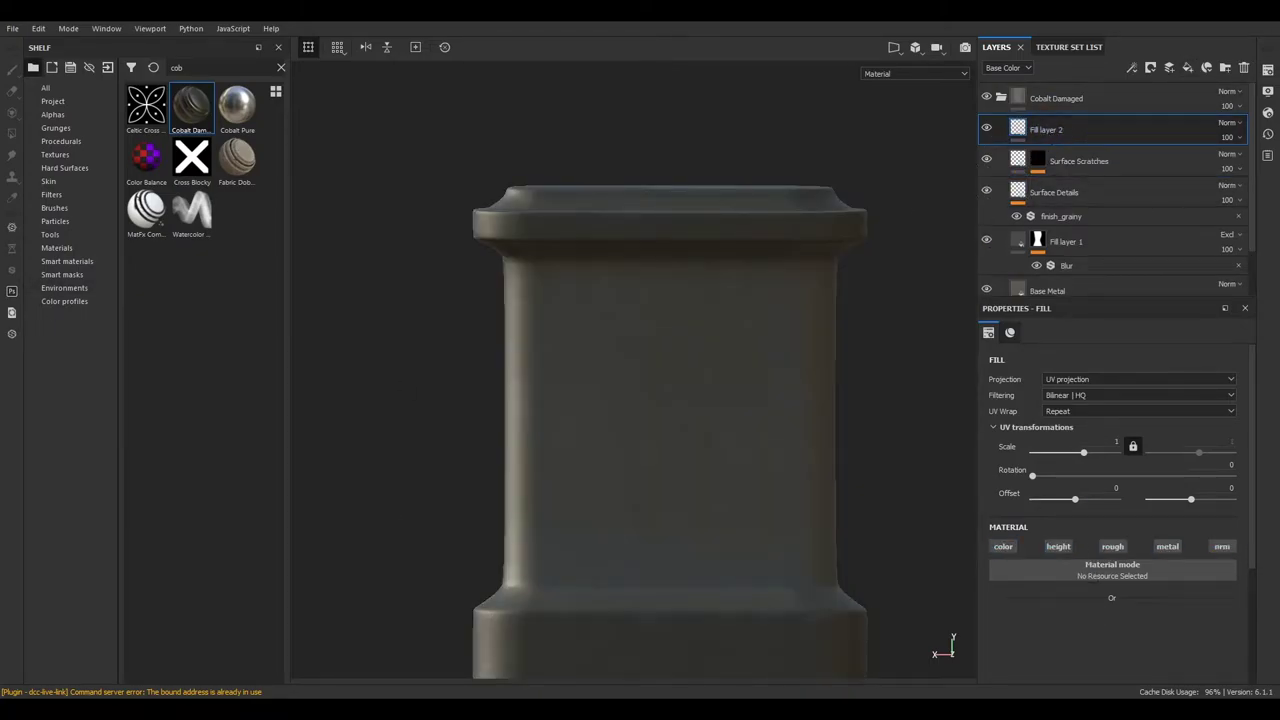
pyautogui.rightClick(1024, 134)
pyautogui.click(1060, 437)
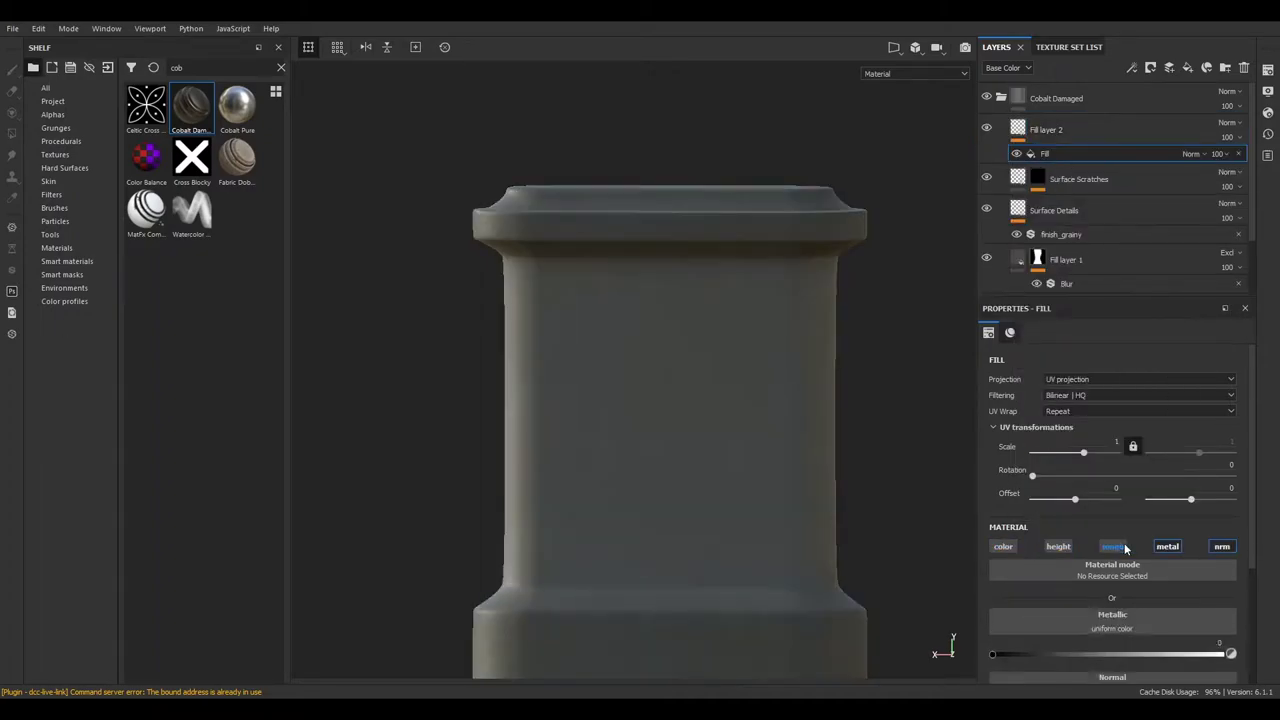
pyautogui.click(1080, 638)
pyautogui.scroll(-2, 1100, 200)
pyautogui.rightClick(1032, 186)
pyautogui.click(1037, 187)
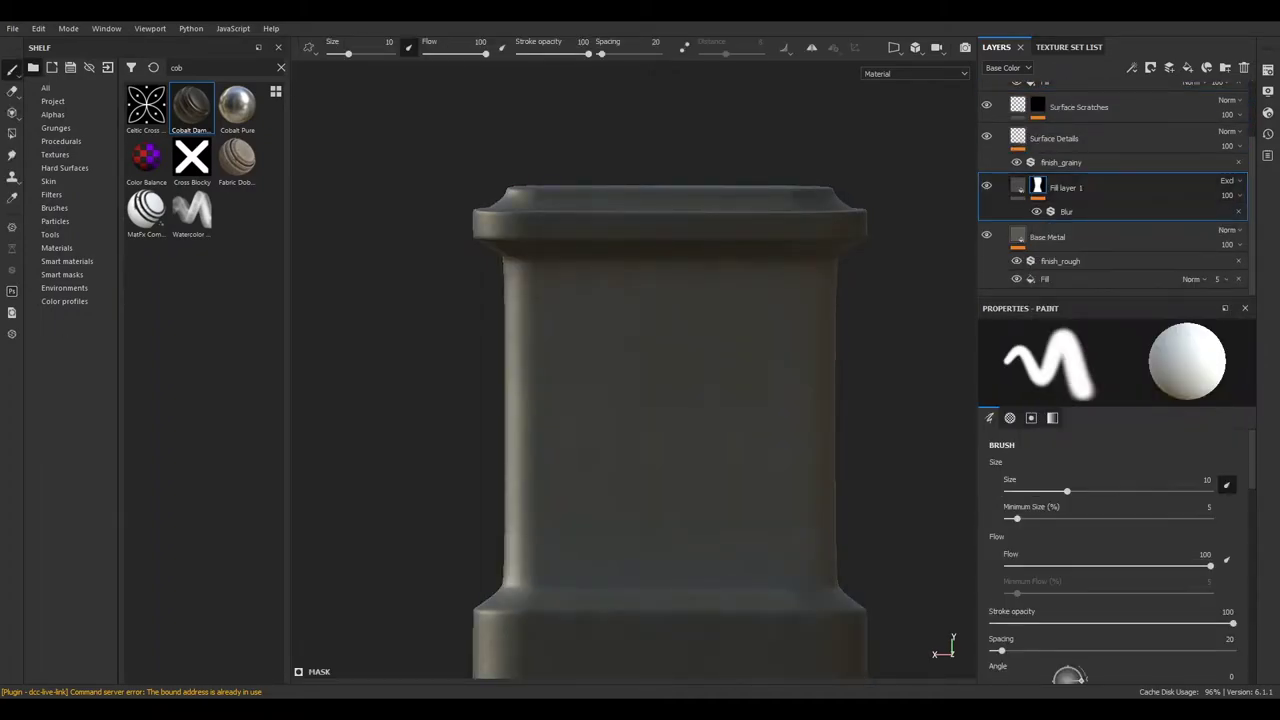
pyautogui.scroll(2, 1100, 200)
pyautogui.click(1038, 152)
pyautogui.rightClick(1038, 152)
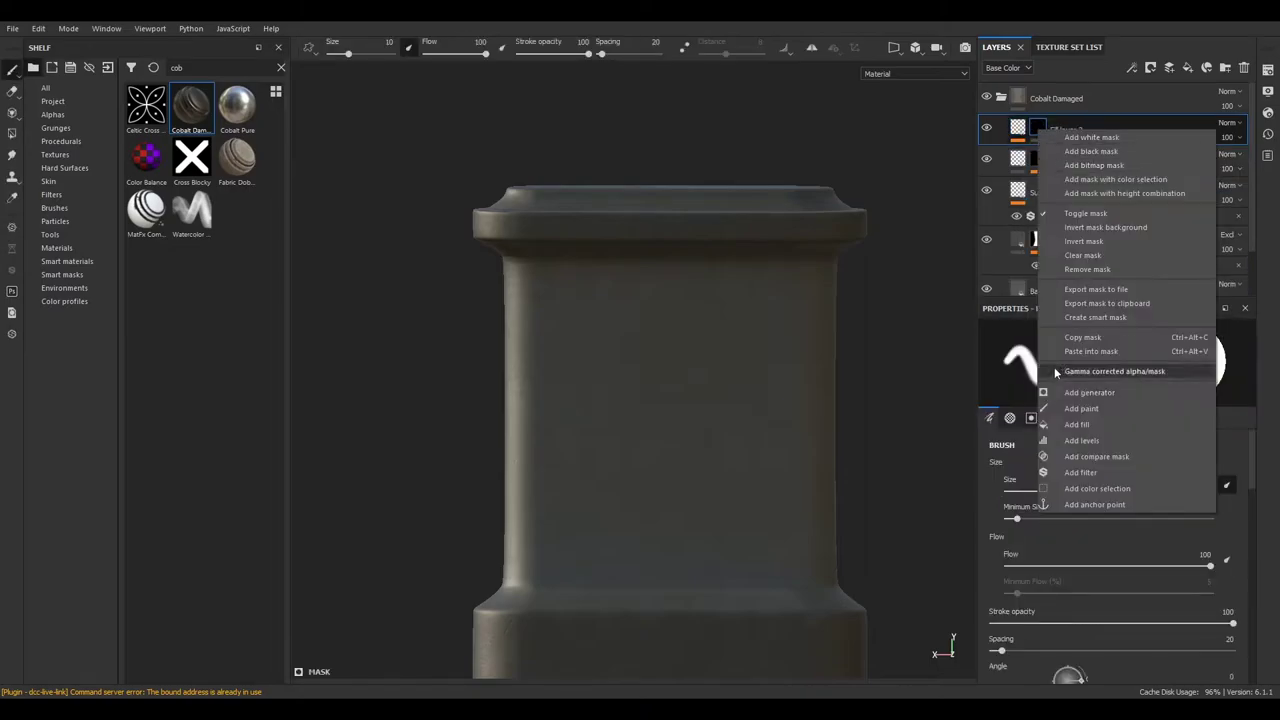
pyautogui.click(1054, 367)
# Enable Fill layer 2's normal channel with Vent Capsule Diagonal, tiled smaller across the pillar
pyautogui.click(1222, 546)
pyautogui.click(1110, 620)
pyautogui.click(1126, 605)
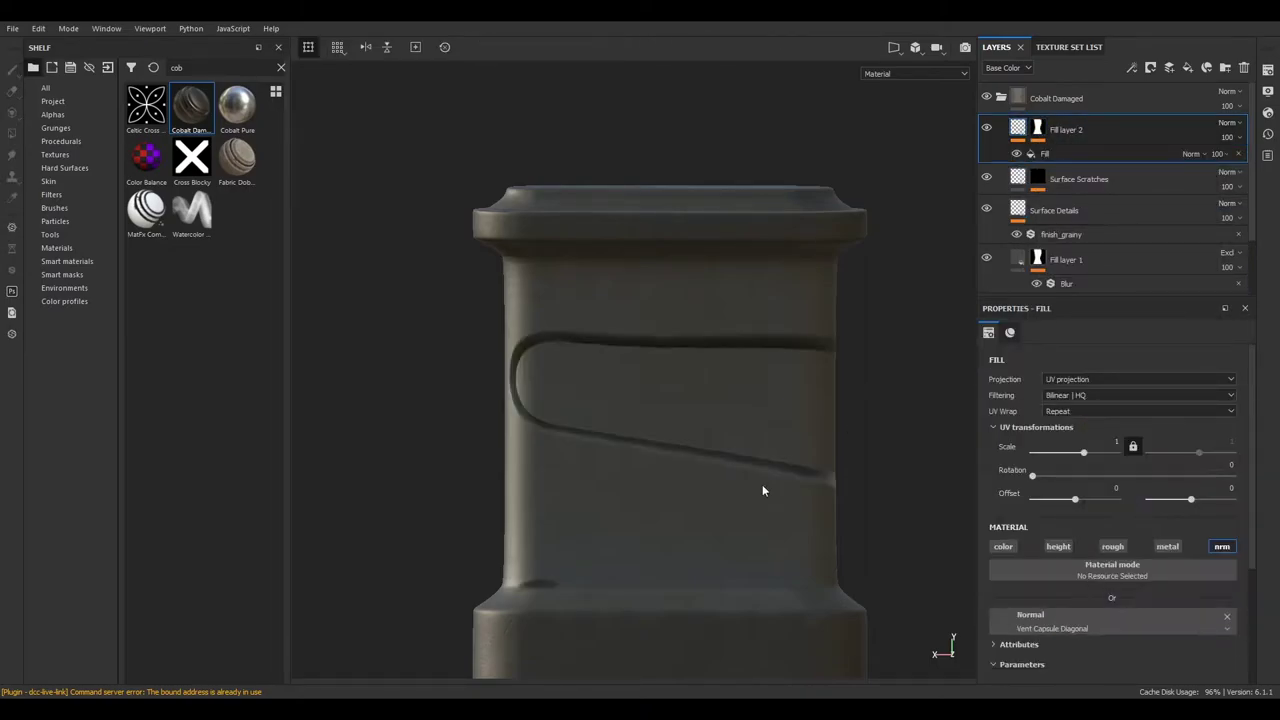
pyautogui.moveTo(1083, 452); pyautogui.dragTo(1039, 455)
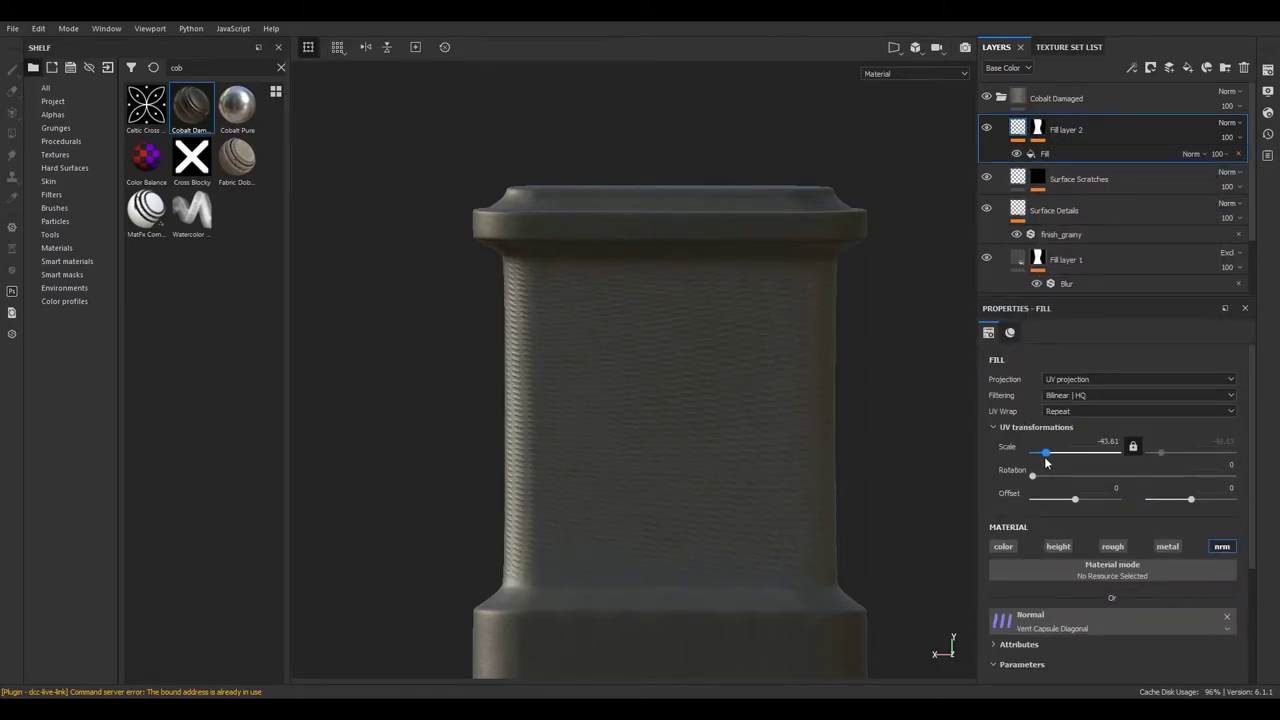
pyautogui.click(893, 47)
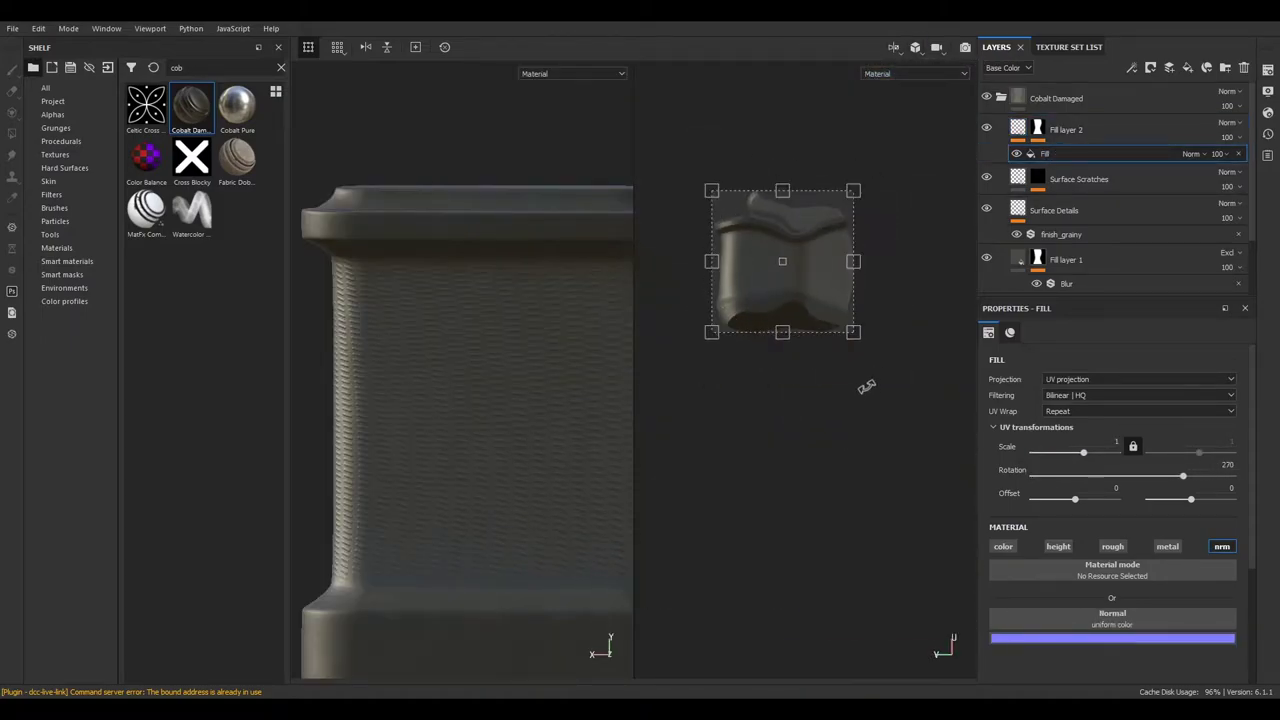
pyautogui.click(1074, 130)
pyautogui.click(1074, 153)
pyautogui.click(1074, 130)
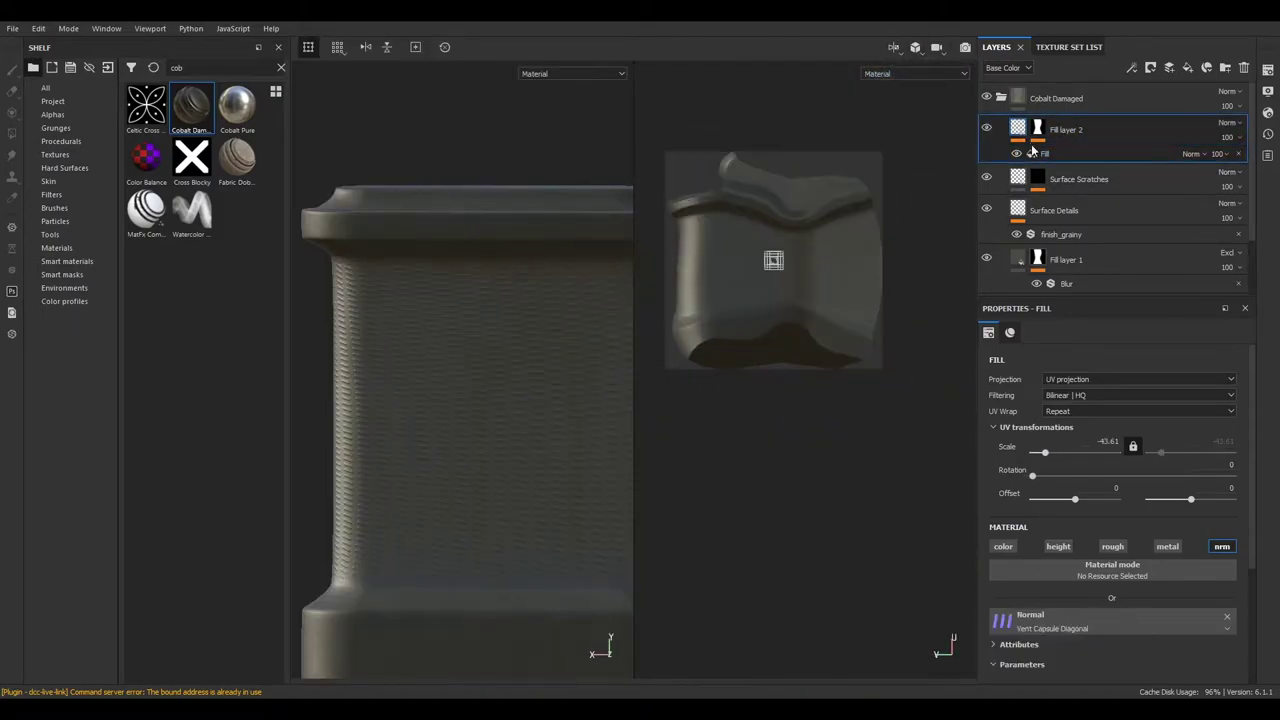
pyautogui.click(1222, 546)
pyautogui.click(1112, 618)
pyautogui.click(1150, 500)
pyautogui.moveTo(823, 134); pyautogui.dragTo(880, 230)
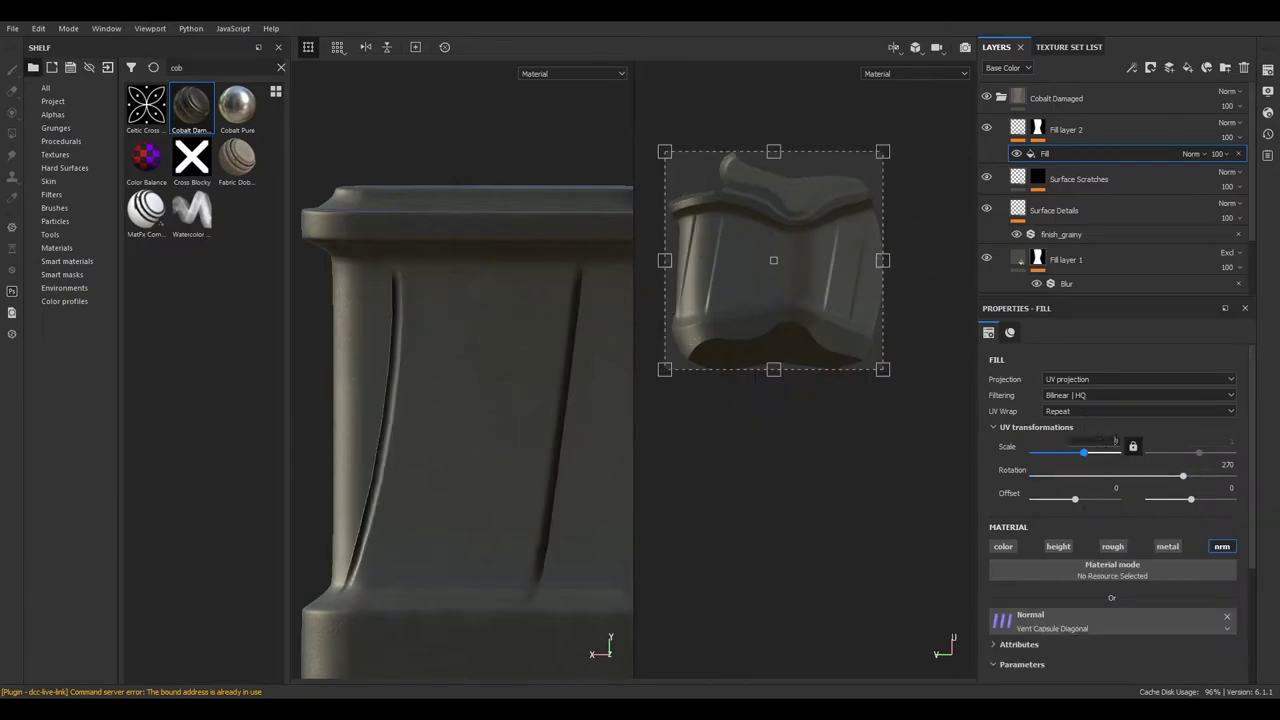
# Switch the fill to Planar projection and rotate the vent pattern to 270
pyautogui.click(1099, 379)
pyautogui.click(1099, 396)
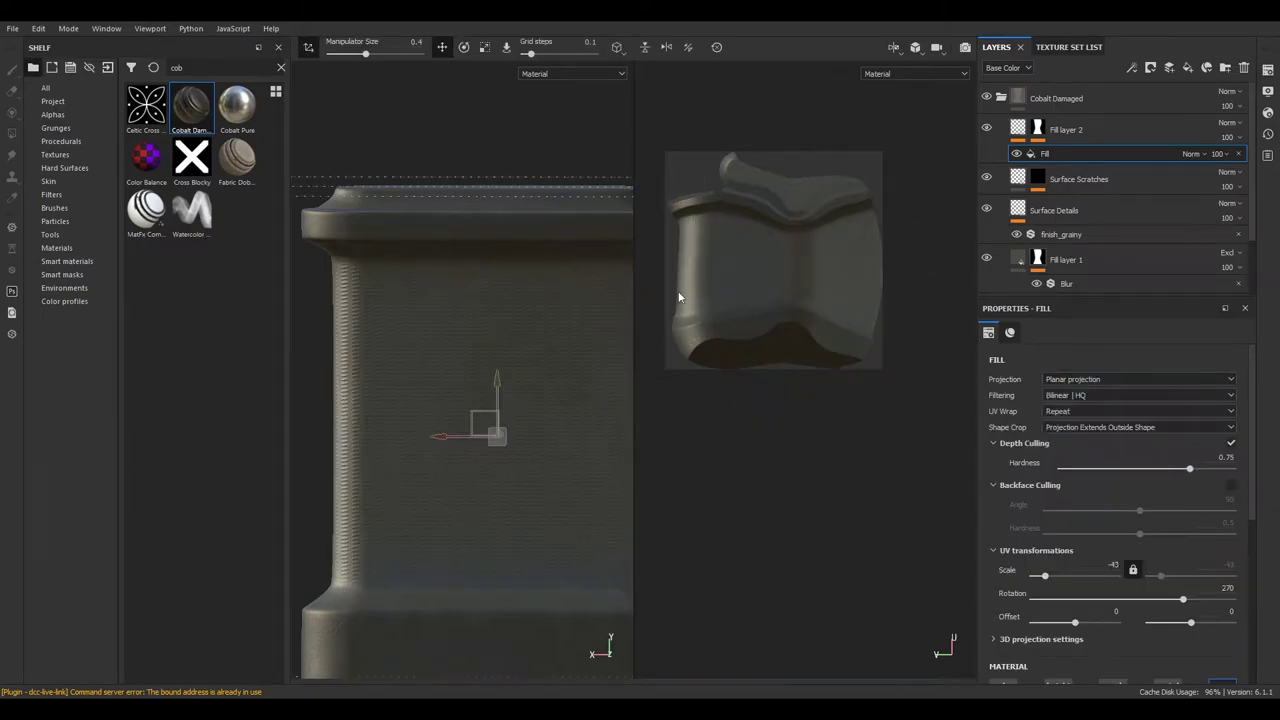
pyautogui.scroll(-1, 1090, 473)
pyautogui.scroll(-2, 1090, 473)
pyautogui.scroll(3, 1090, 473)
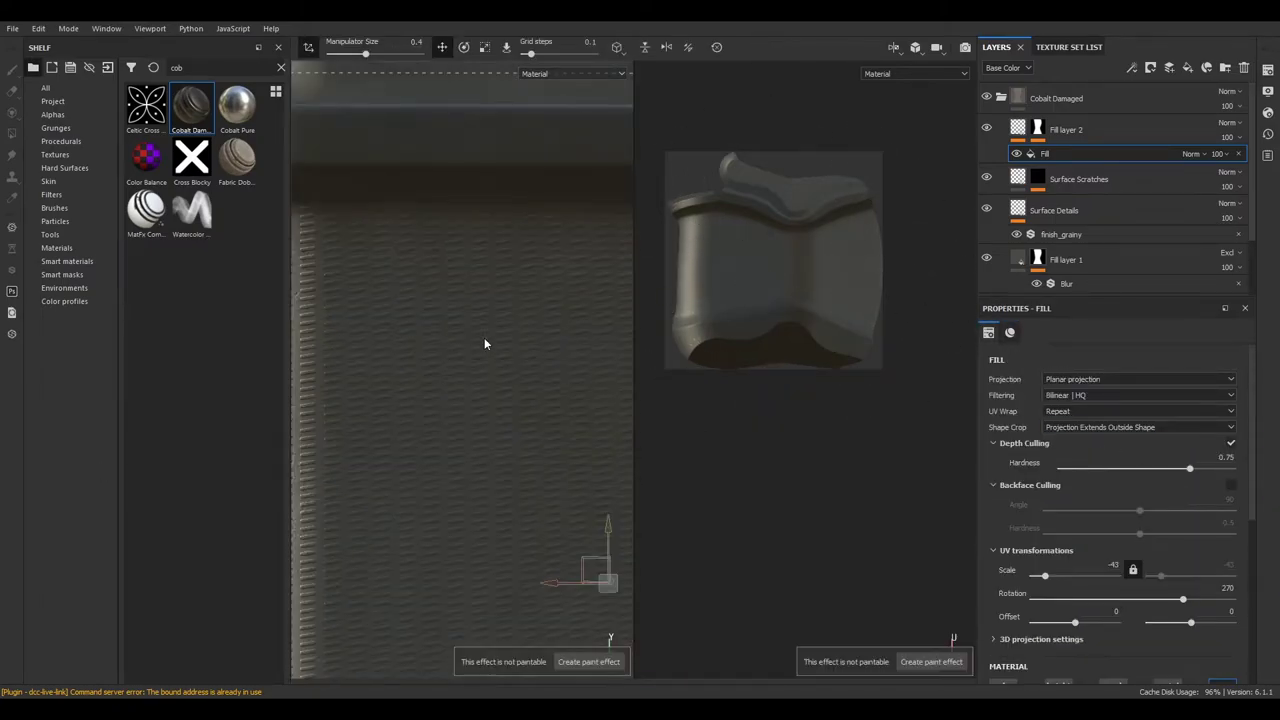
pyautogui.scroll(-2, 484, 337)
pyautogui.press('e')
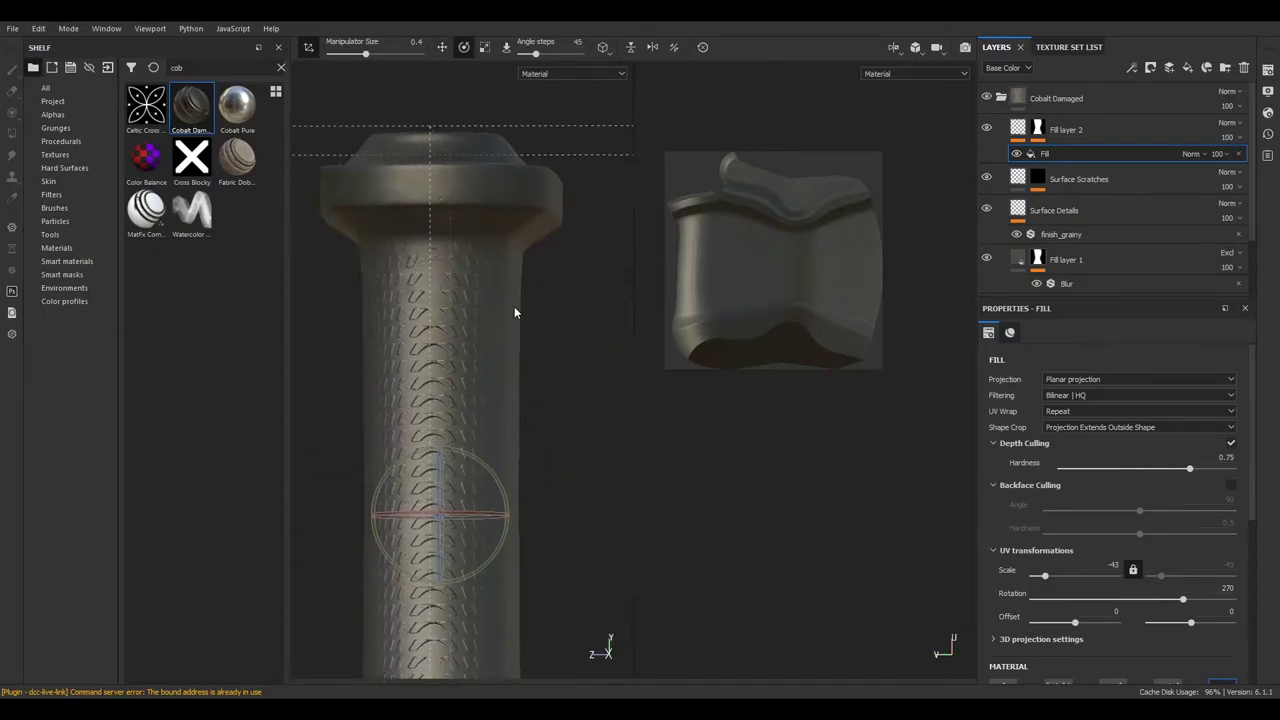
# Return to a single 3D view, select Fill layer 2 and switch to Polygon Fill
pyautogui.click(893, 47)
pyautogui.click(900, 100)
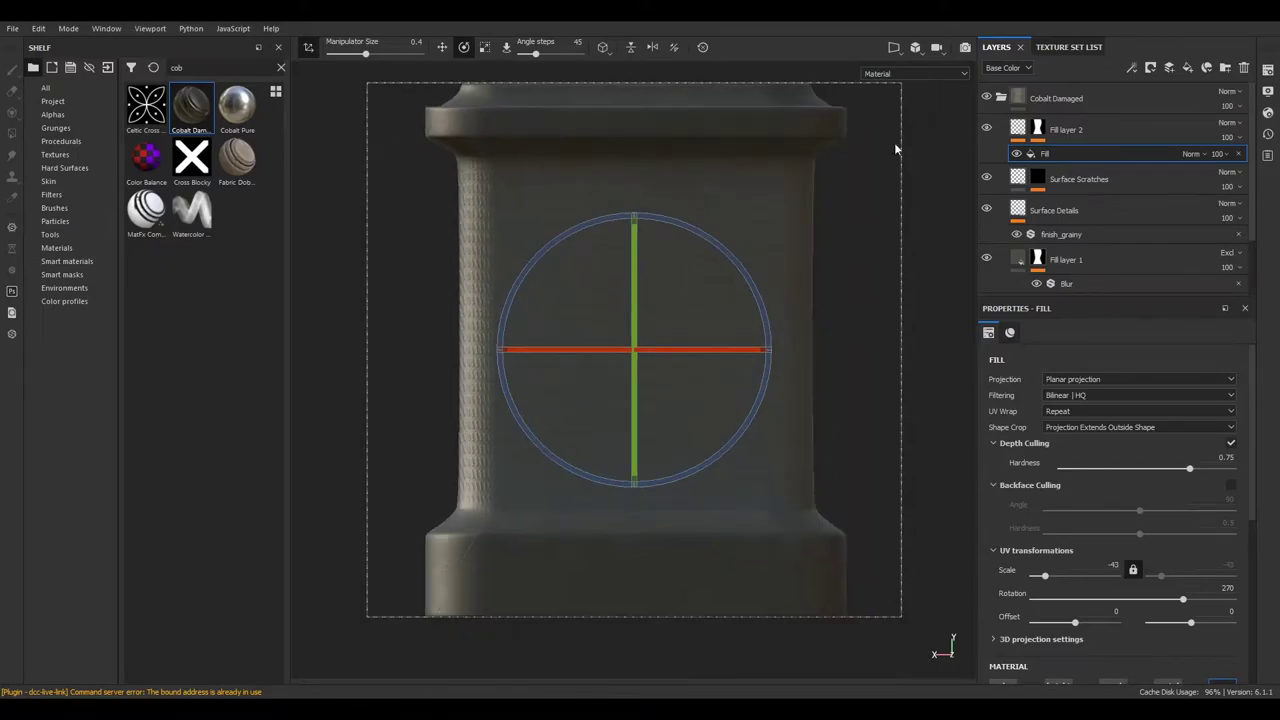
pyautogui.click(1037, 129)
pyautogui.press('5')
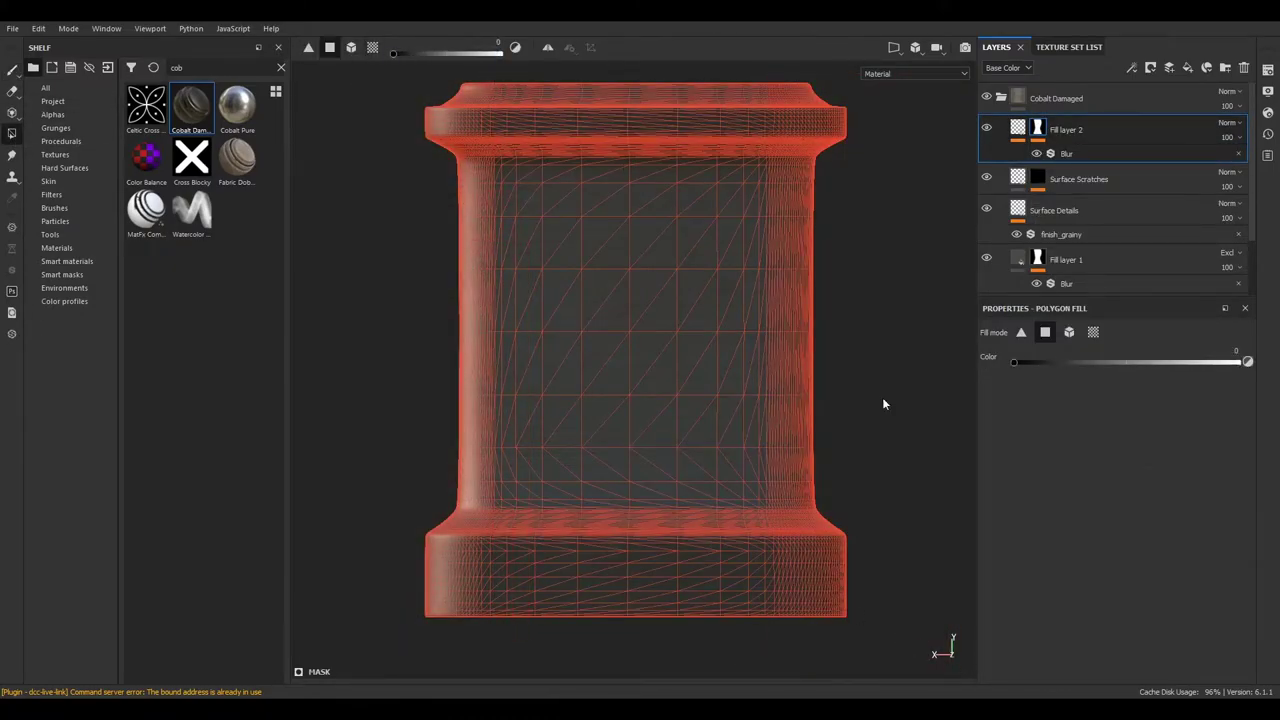
# Check Fill layer 2's vent mask on the pillar's front panel in Mask view, then return to Material view
pyautogui.keyDown('alt'); pyautogui.click(1037, 130); pyautogui.keyUp('alt')
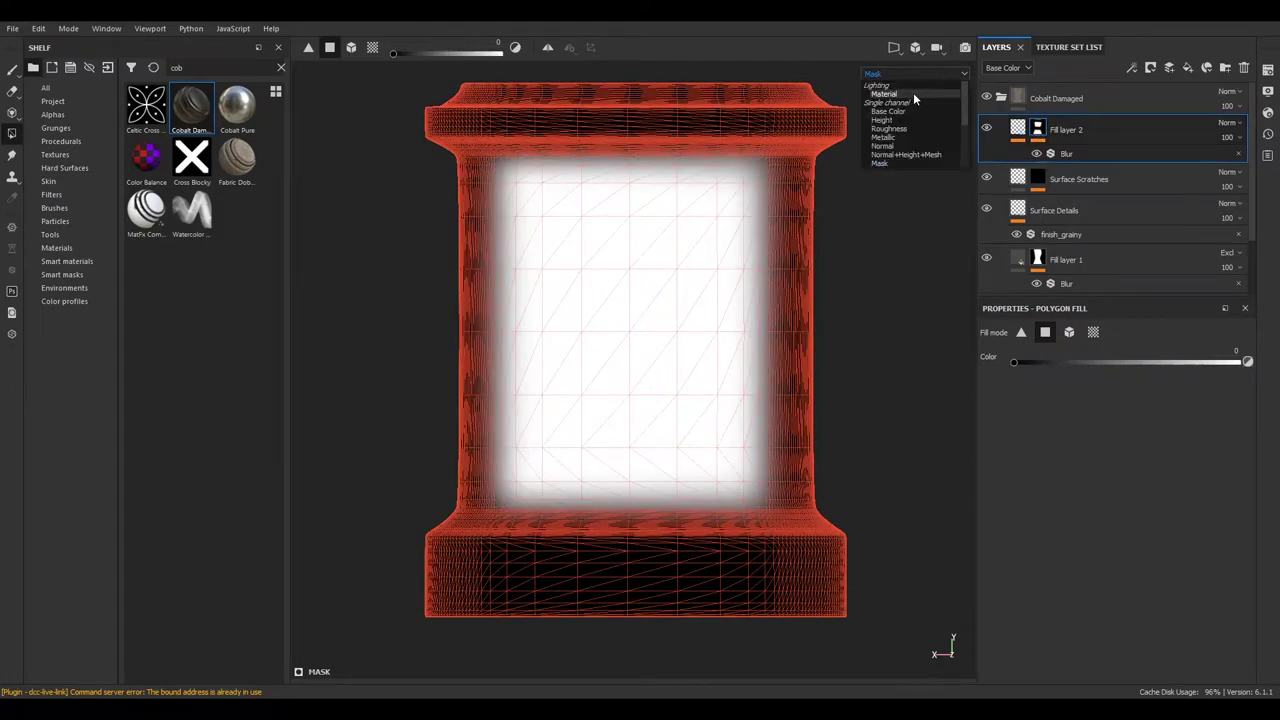
pyautogui.click(913, 93)
pyautogui.click(1067, 153)
pyautogui.moveTo(429, 349)
pyautogui.keyDown('alt'); pyautogui.mouseDown()
pyautogui.moveTo(632, 298)
pyautogui.moveTo(680, 331)
pyautogui.mouseUp(); pyautogui.keyUp('alt')
pyautogui.keyDown('alt'); pyautogui.moveTo(680, 331); pyautogui.dragTo(693, 320, button='middle'); pyautogui.keyUp('alt')
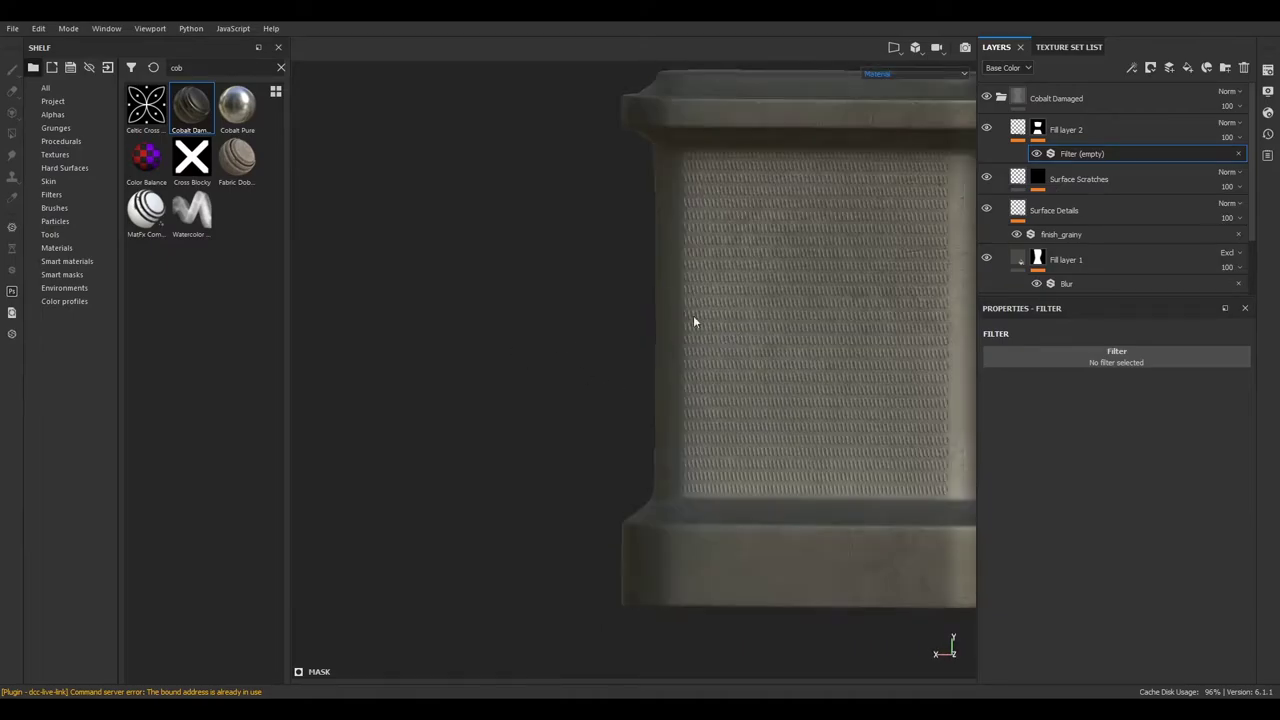
pyautogui.press('f')
pyautogui.click(1045, 153)
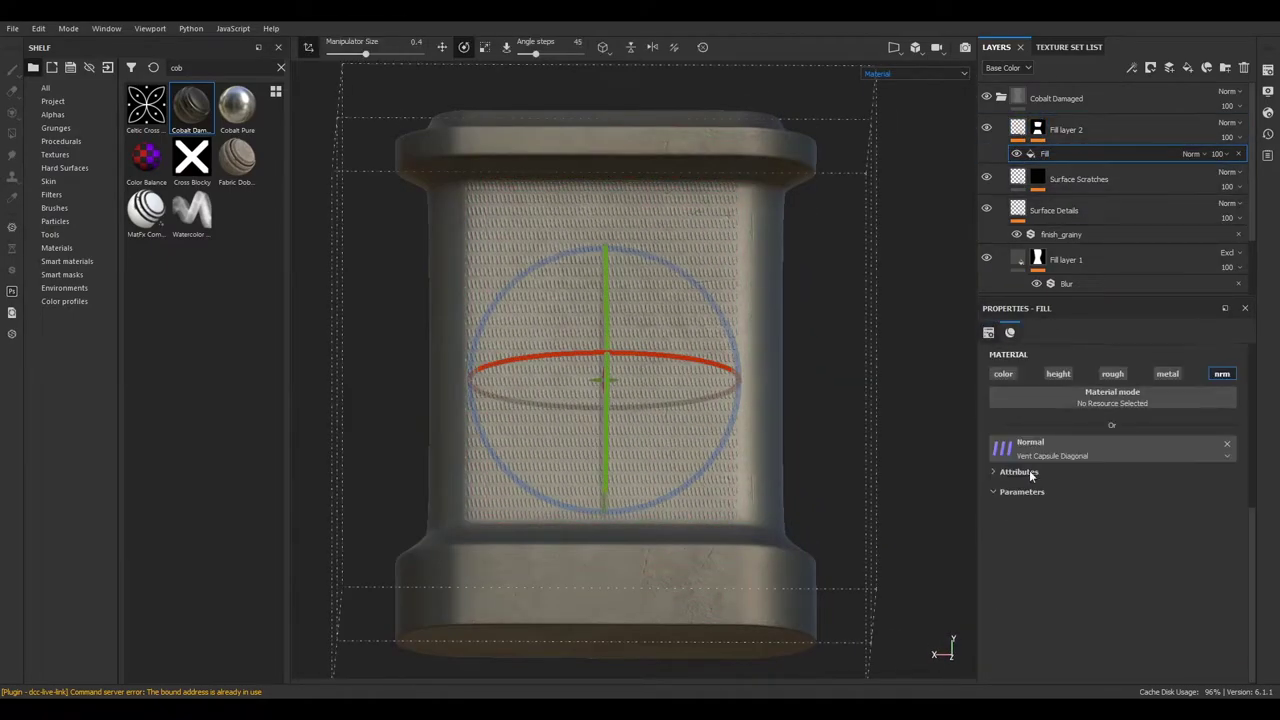
pyautogui.scroll(1, 1029, 475)
pyautogui.scroll(-2, 1057, 195)
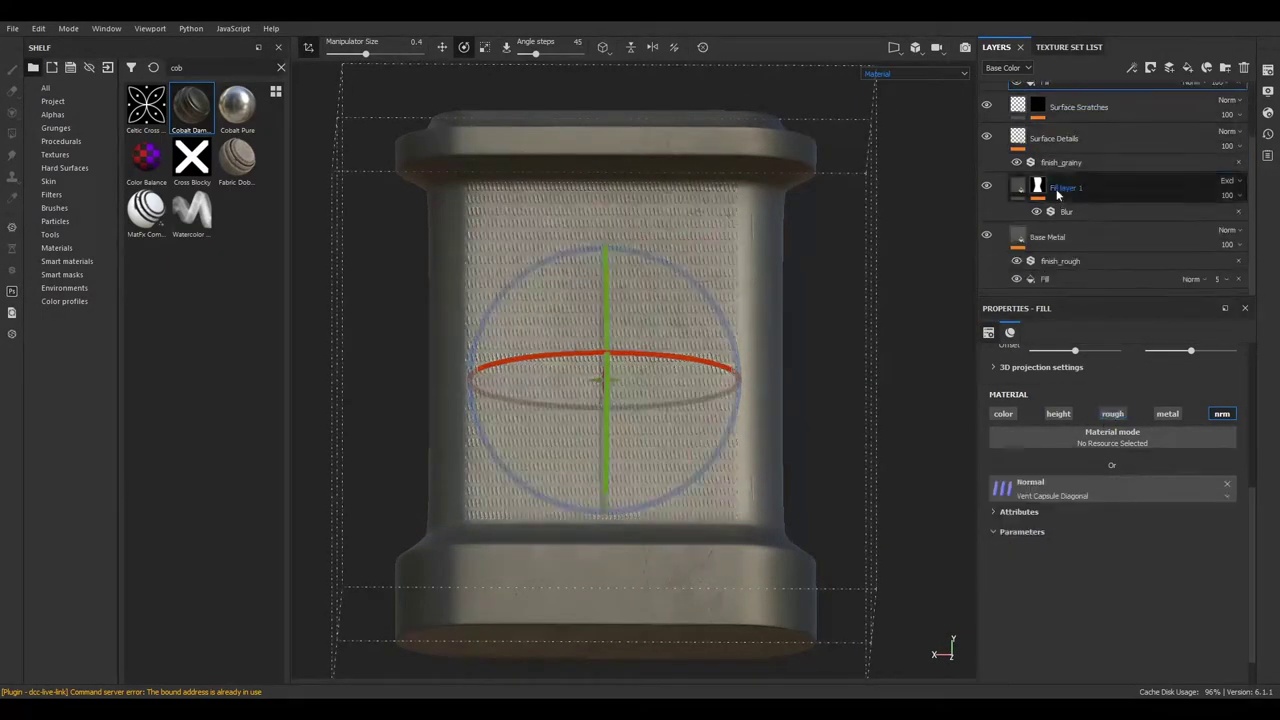
# Enable roughness on Fill layer 1 and set it to 0.2857 with a warm pale base colour
pyautogui.click(1057, 195)
pyautogui.click(1113, 373)
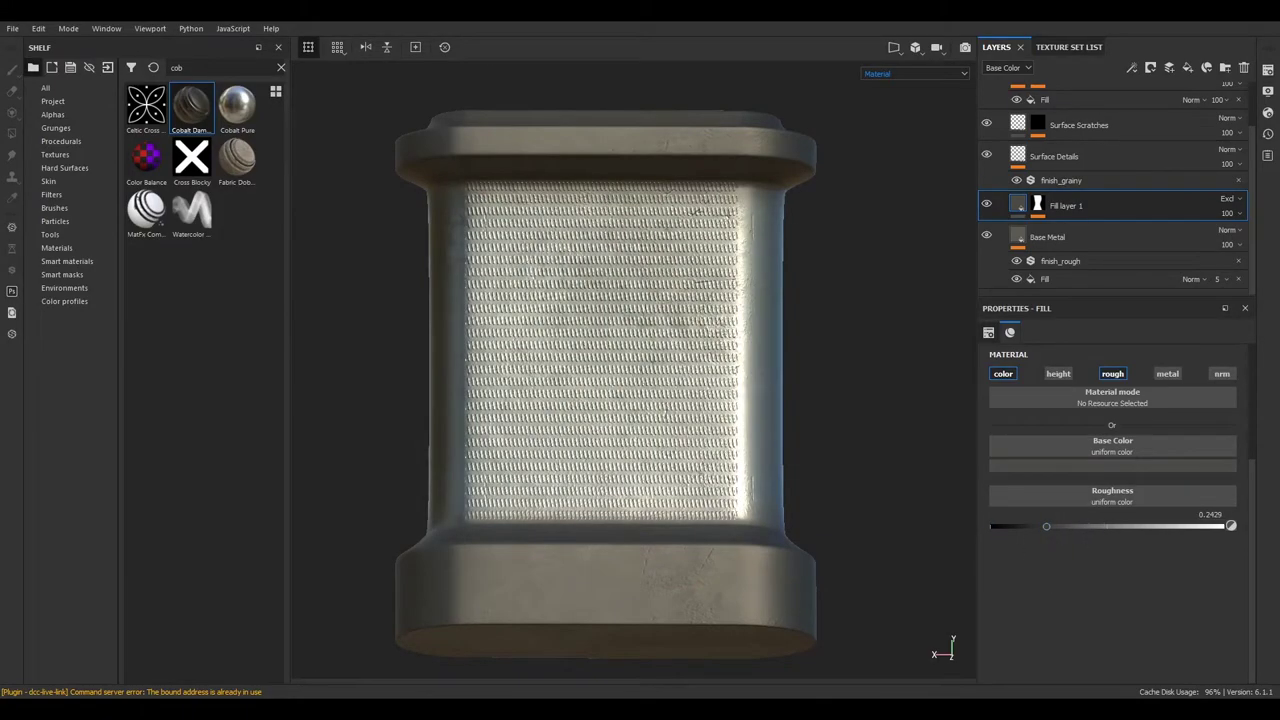
pyautogui.moveTo(1046, 526); pyautogui.dragTo(1054, 526)
pyautogui.click(1060, 465)
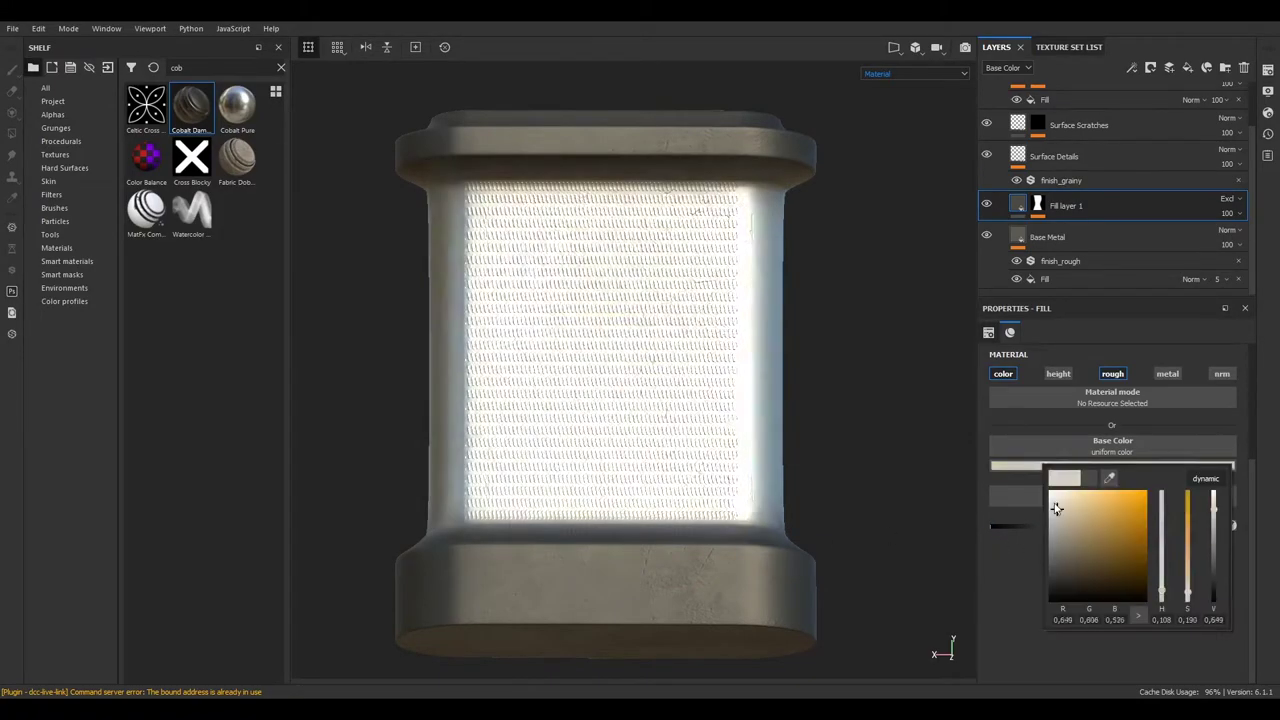
pyautogui.moveTo(898, 465)
pyautogui.keyDown('alt'); pyautogui.mouseDown()
pyautogui.moveTo(723, 413)
pyautogui.moveTo(640, 413)
pyautogui.mouseUp(); pyautogui.keyUp('alt')
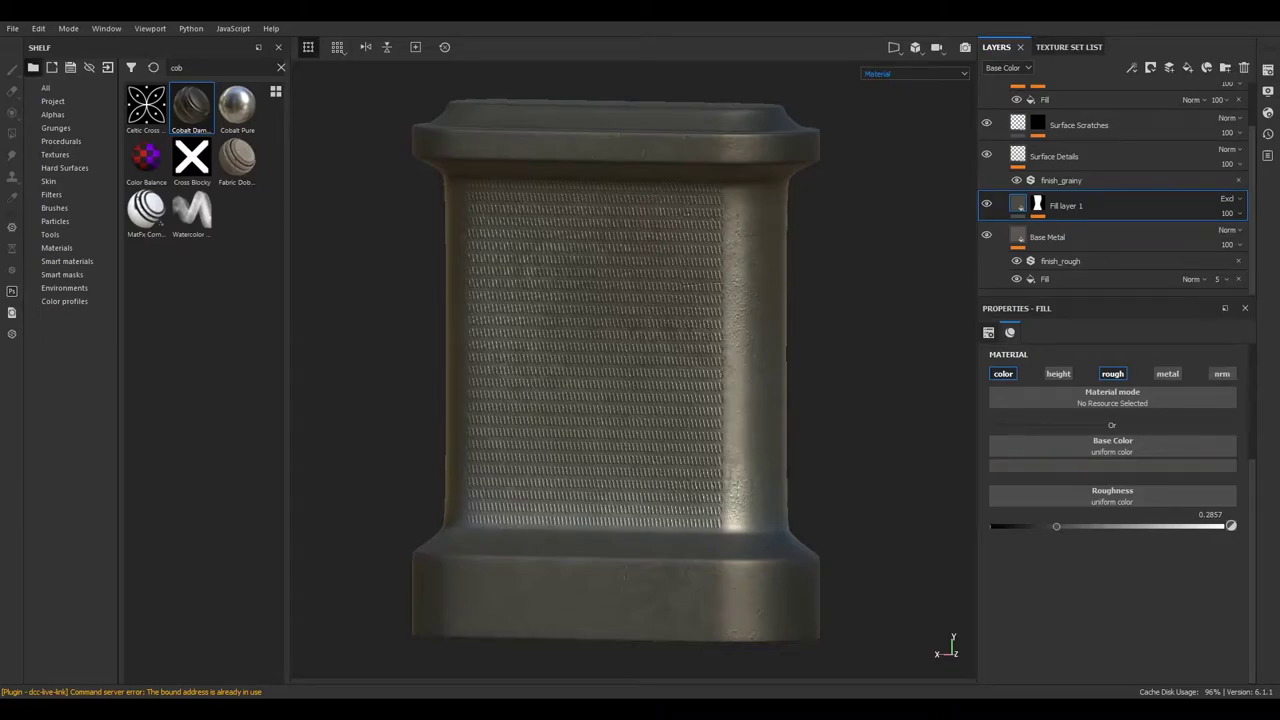
pyautogui.scroll(2, 1033, 128)
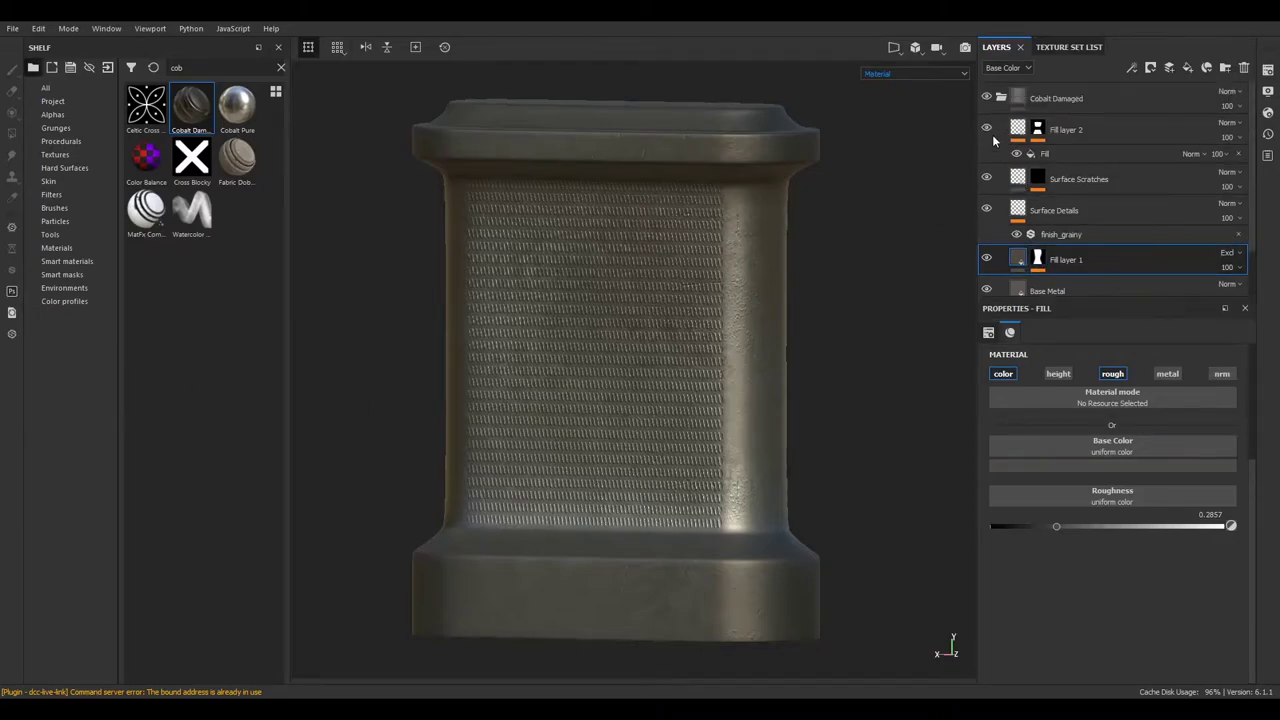
# Add Fill layer 3 above Fill layer 2 and give it a Fill effect, undoing a stray filter
pyautogui.click(1033, 128)
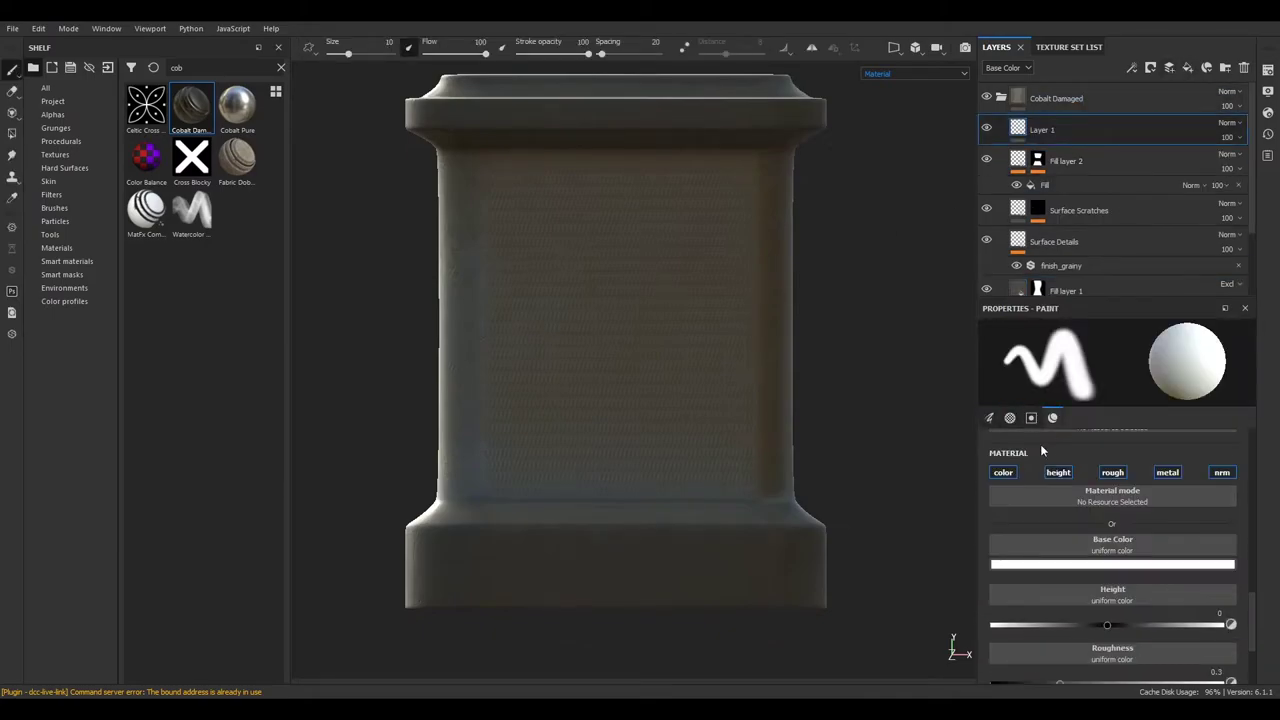
pyautogui.click(1160, 377)
pyautogui.rightClick(1045, 140)
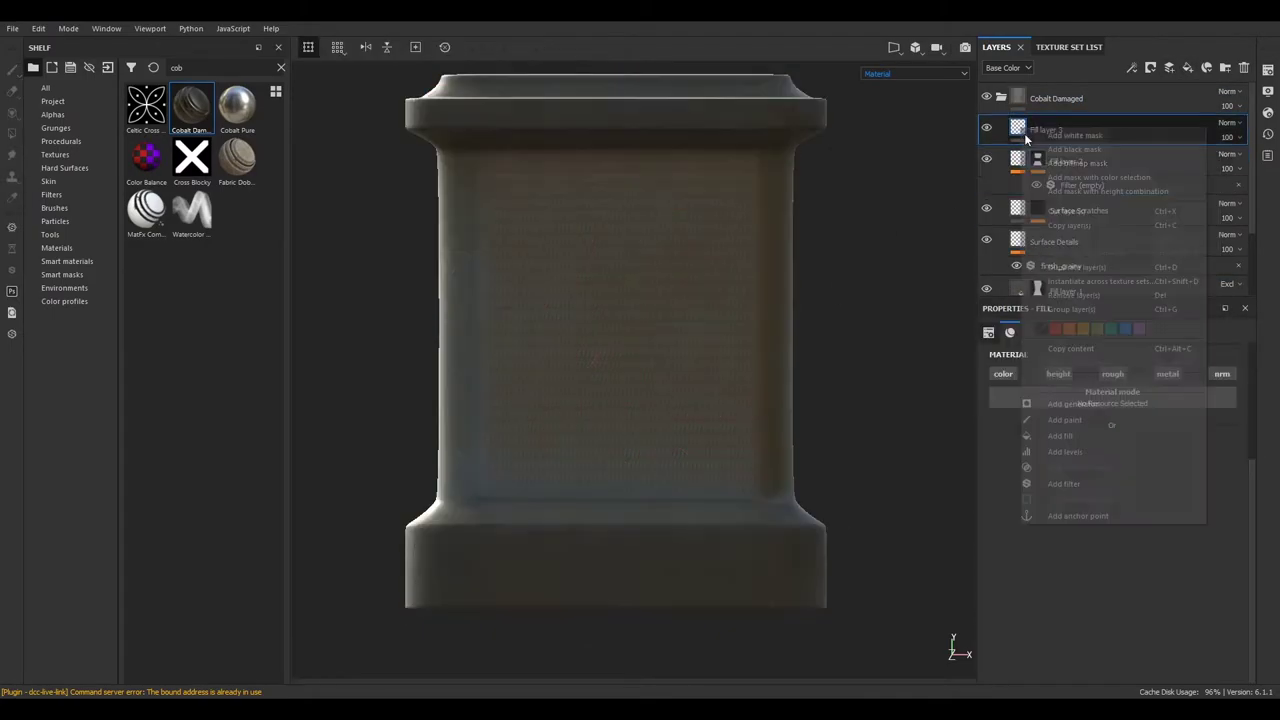
pyautogui.click(1062, 182)
pyautogui.hotkey('ctrl', 'z')
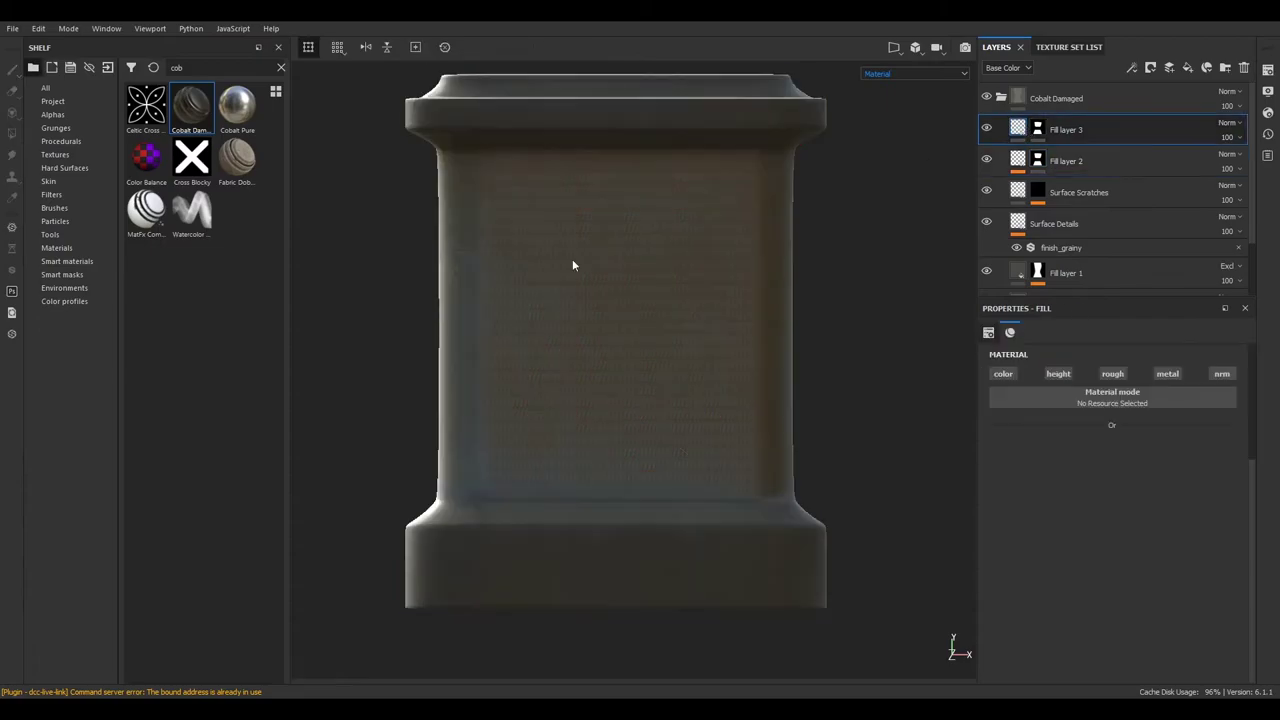
pyautogui.moveTo(574, 266)
pyautogui.keyDown('alt'); pyautogui.mouseDown()
pyautogui.moveTo(962, 234)
pyautogui.moveTo(423, 400)
pyautogui.mouseUp(); pyautogui.keyUp('alt')
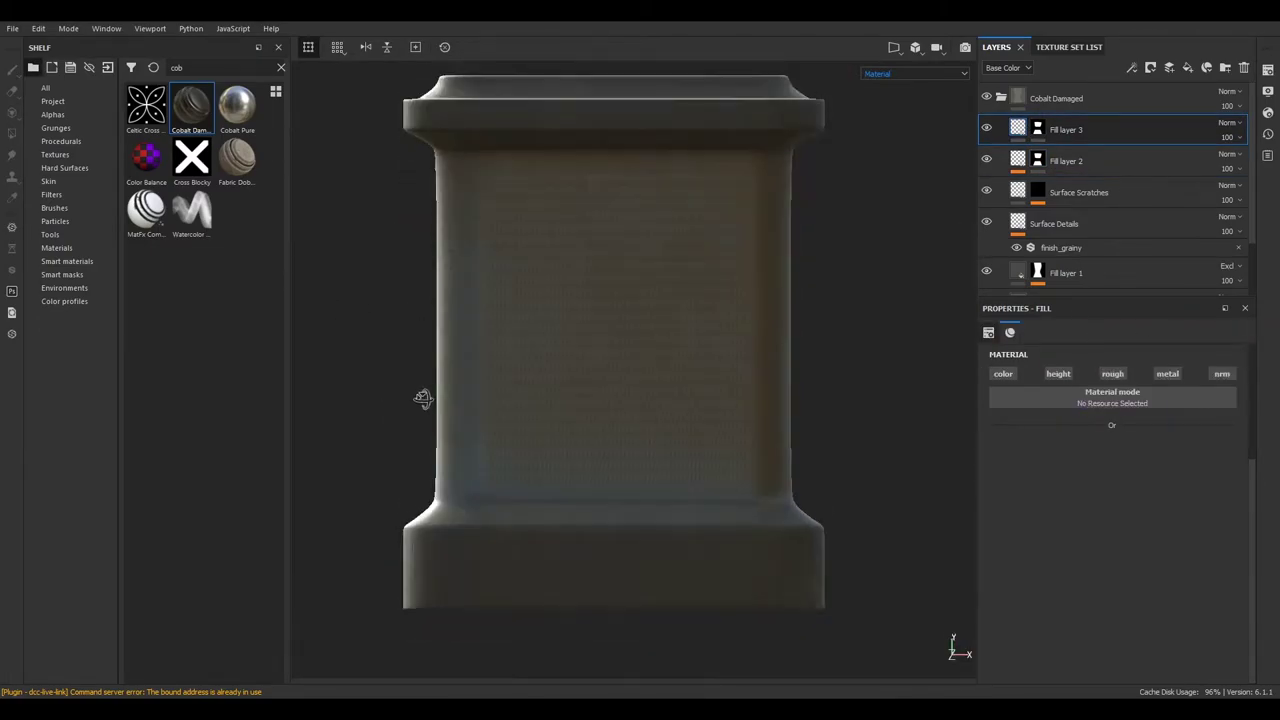
pyautogui.rightClick(1045, 128)
pyautogui.click(1064, 182)
# Make the fill normal-only using Niche Rectangle Corner Slope Wide, Planar projection and UV Wrap None
pyautogui.click(1038, 374)
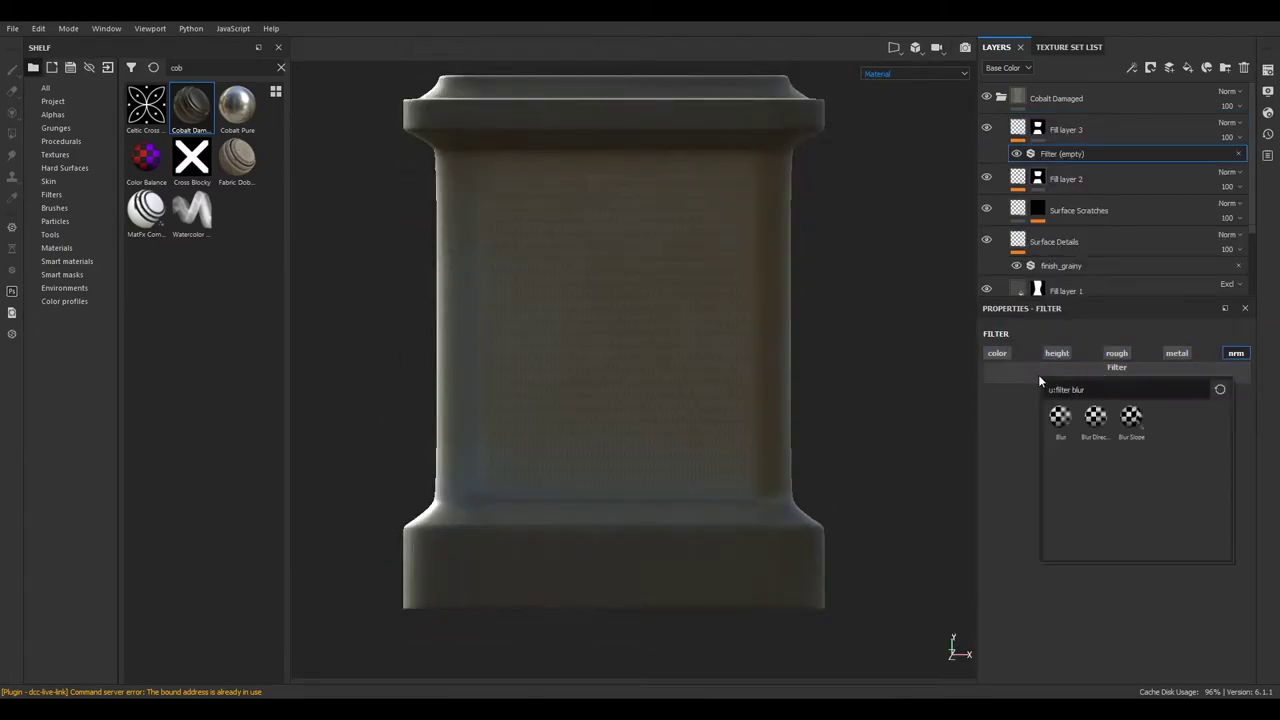
pyautogui.click(1166, 418)
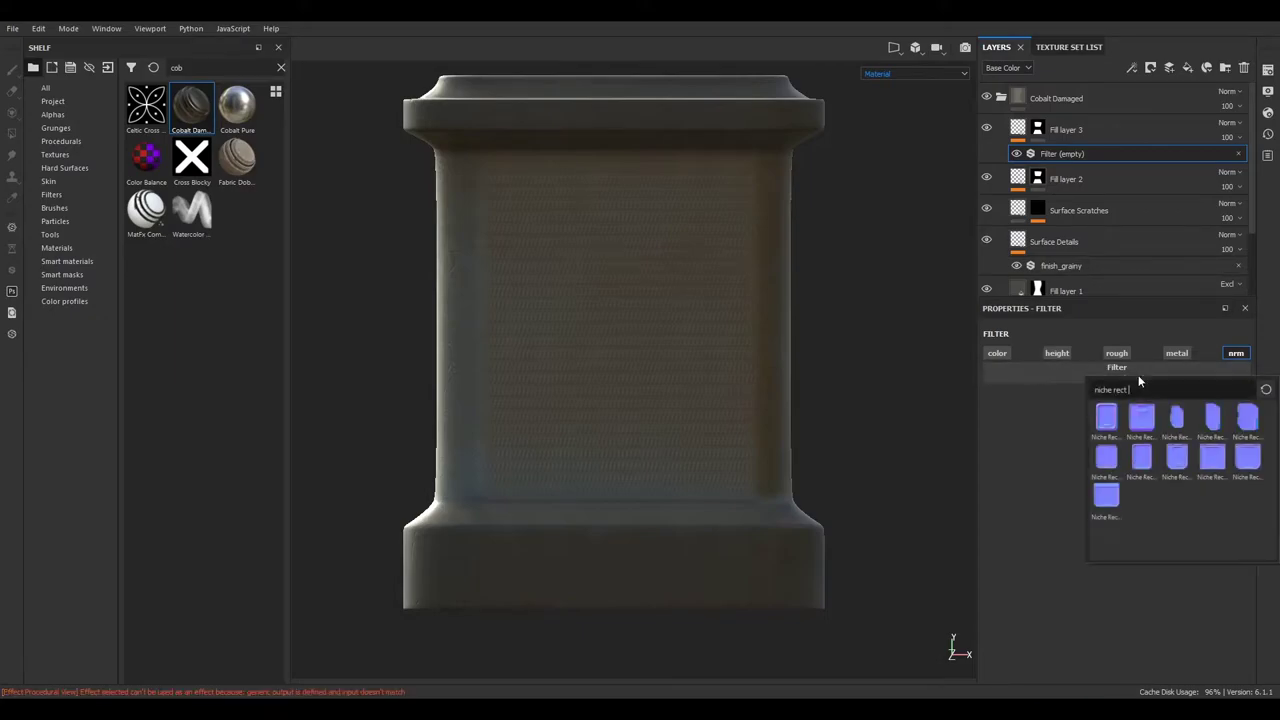
pyautogui.click(1218, 370)
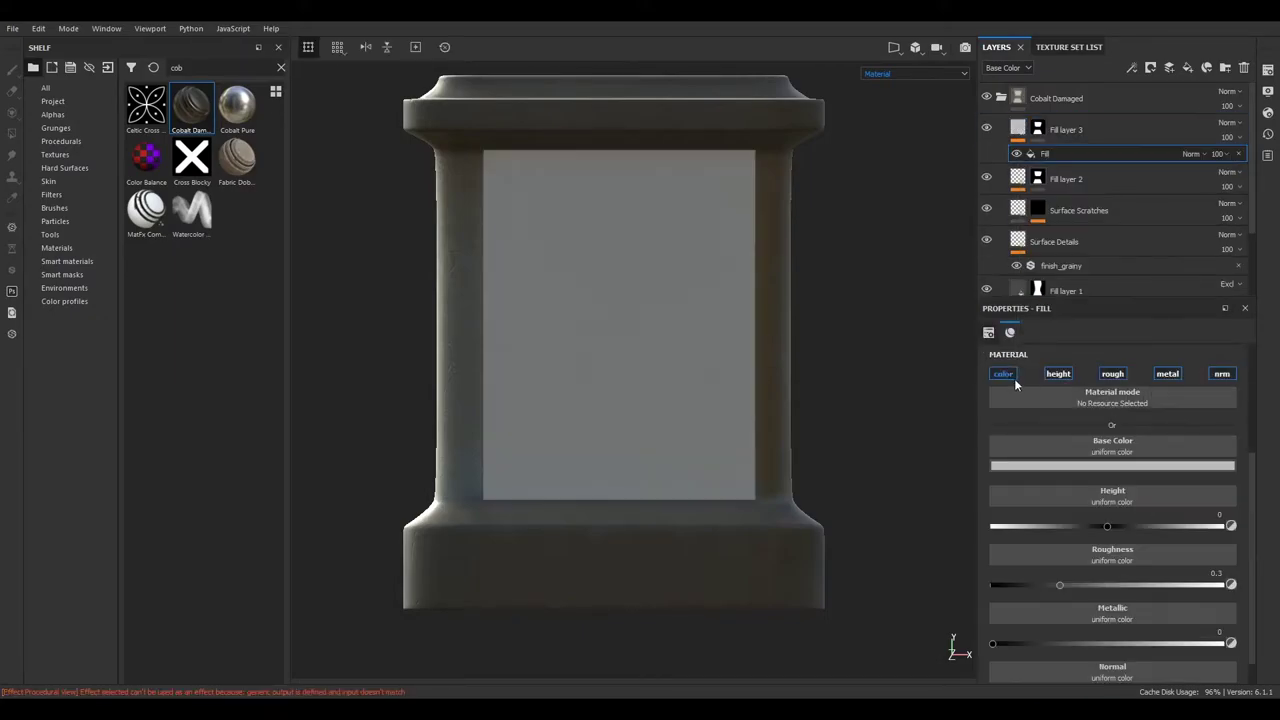
pyautogui.click(1003, 373)
pyautogui.click(1110, 465)
pyautogui.click(1104, 510)
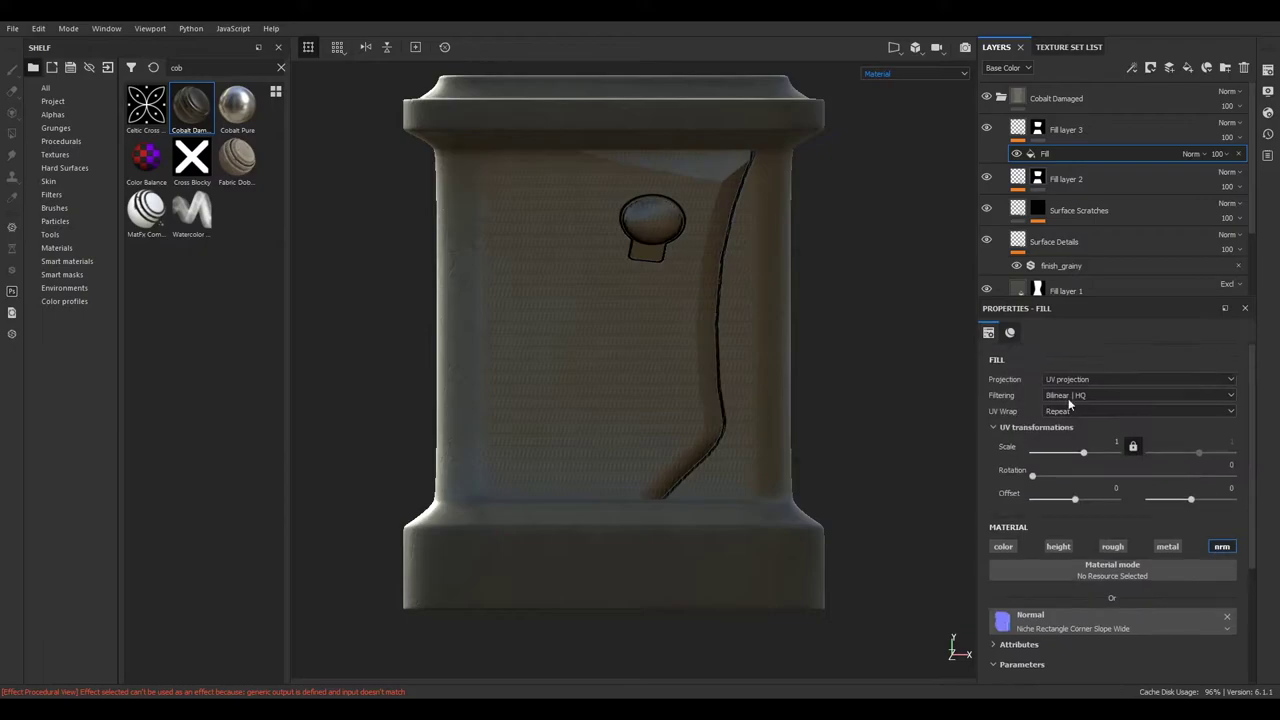
pyautogui.click(1138, 379)
pyautogui.click(1097, 409)
pyautogui.click(1097, 411)
pyautogui.click(1070, 412)
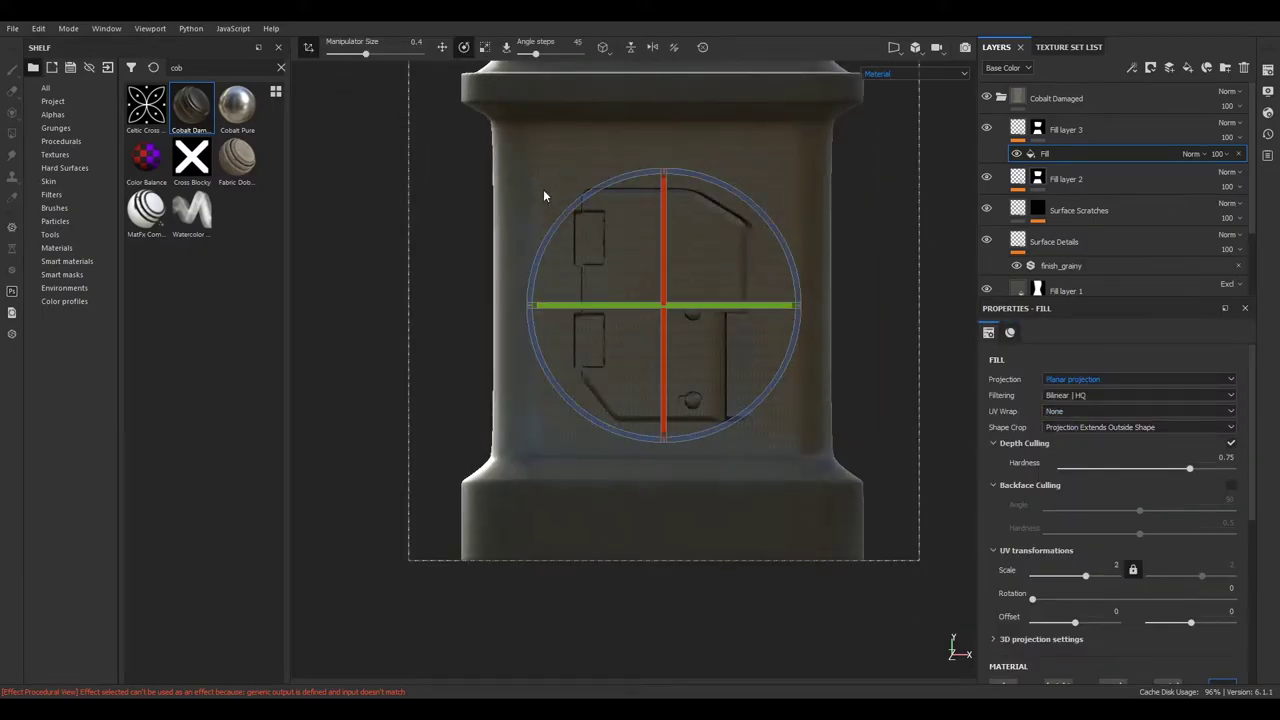
# Move the projected niche lower on the front face and rotate it 180 degrees
pyautogui.press('w')
pyautogui.moveTo(670, 194); pyautogui.dragTo(670, 226)
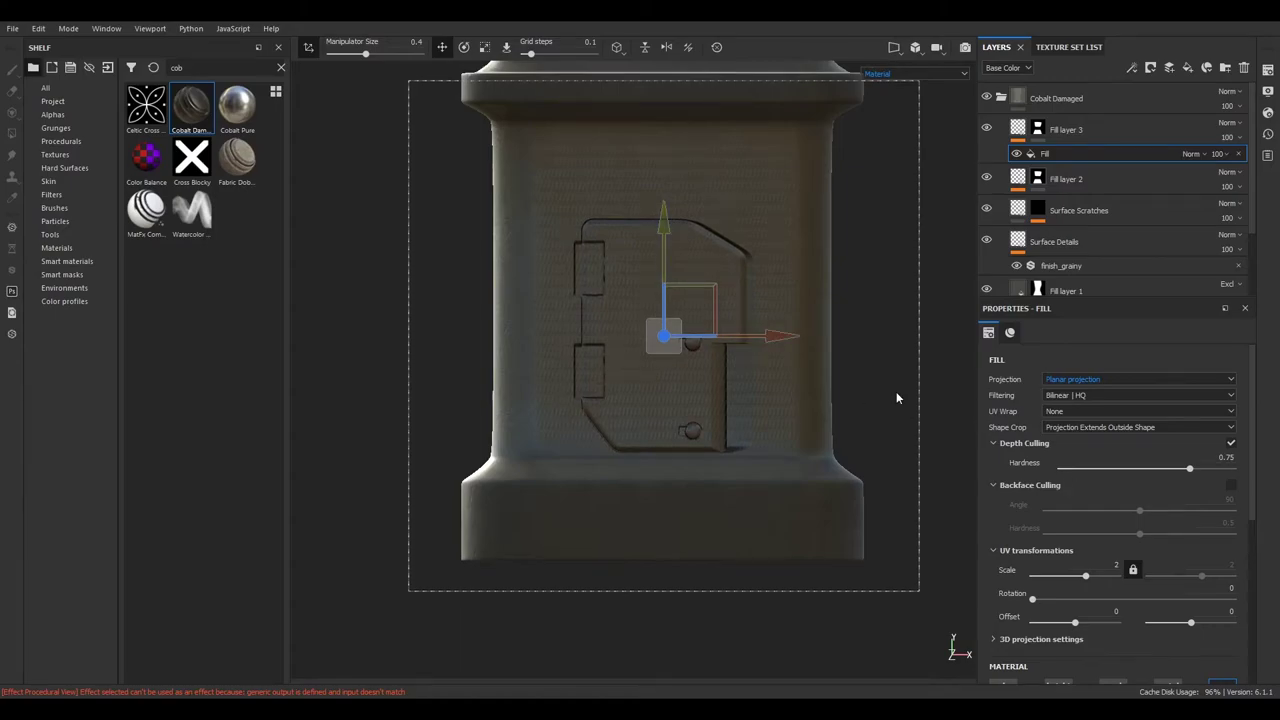
pyautogui.press('p')
pyautogui.scroll(-2, 1110, 500)
pyautogui.moveTo(1032, 526); pyautogui.dragTo(1133, 527)
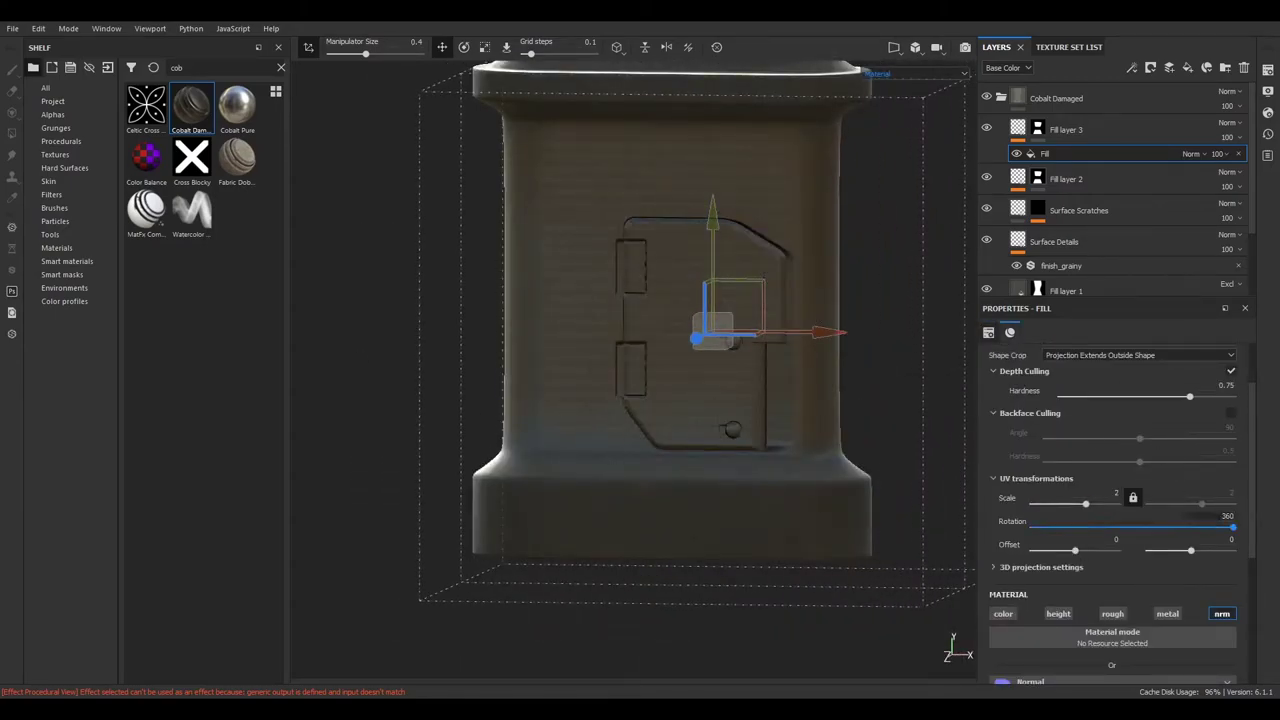
pyautogui.moveTo(1033, 538); pyautogui.dragTo(1133, 527)
pyautogui.keyDown('alt'); pyautogui.moveTo(760, 345); pyautogui.dragTo(900, 345, button='middle'); pyautogui.keyUp('alt')
pyautogui.keyDown('alt'); pyautogui.moveTo(900, 345); pyautogui.dragTo(1014, 454); pyautogui.keyUp('alt')
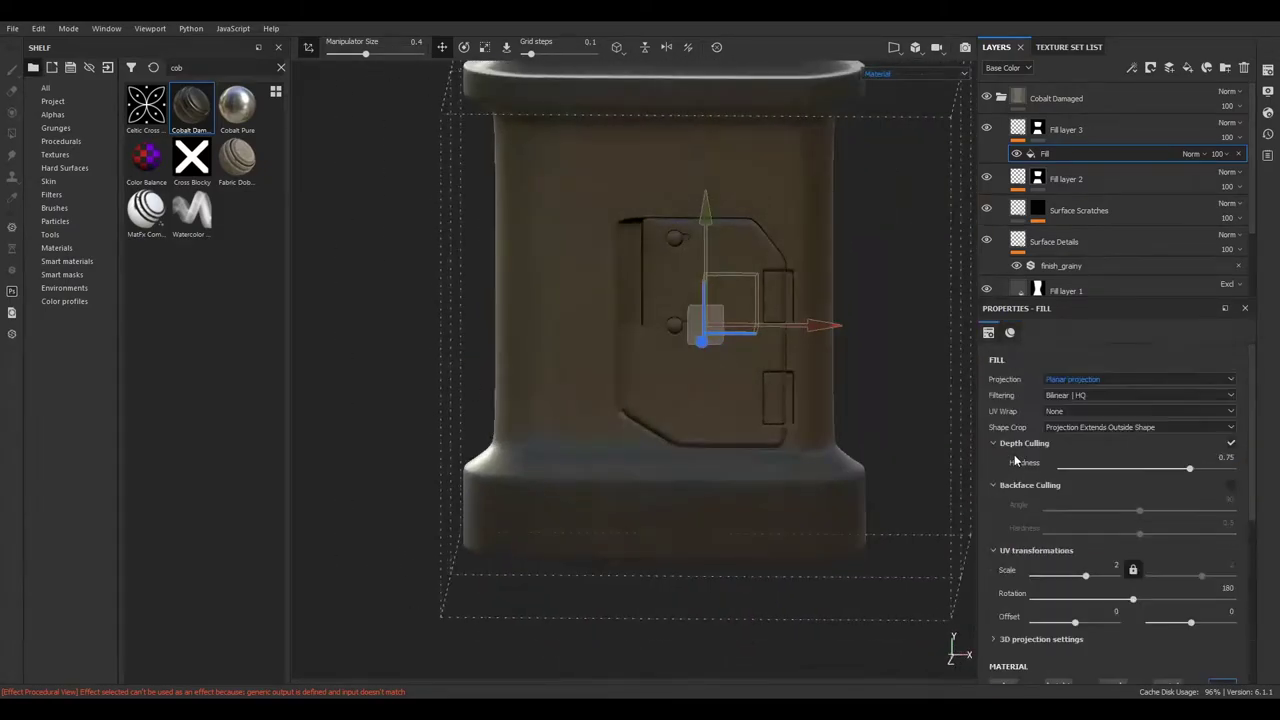
pyautogui.scroll(2, 995, 457)
pyautogui.scroll(-1, 992, 471)
pyautogui.scroll(-1, 992, 471)
pyautogui.scroll(-2, 992, 471)
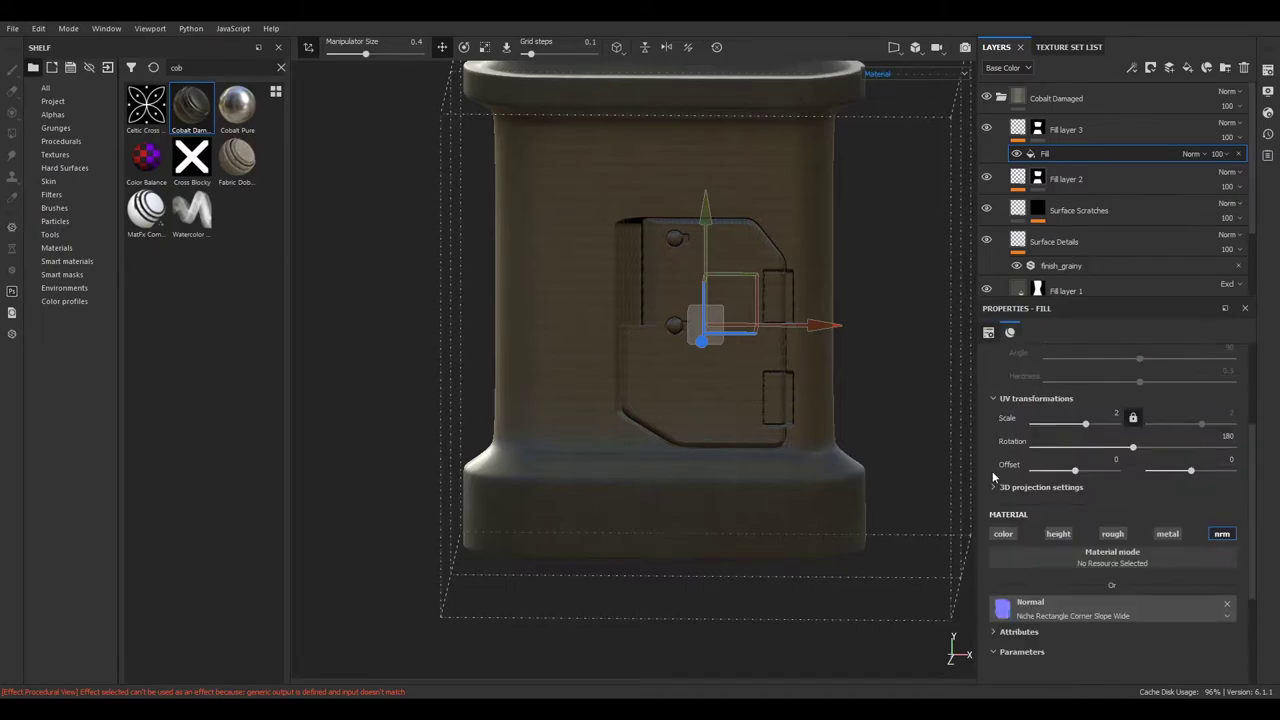
# Fine-tune the niche's rotation and position on the front face, settling back at 0 degrees
pyautogui.press('e')
pyautogui.moveTo(786, 216)
pyautogui.mouseDown()
pyautogui.moveTo(852, 578)
pyautogui.moveTo(635, 243)
pyautogui.moveTo(547, 531)
pyautogui.moveTo(872, 413)
pyautogui.mouseUp()
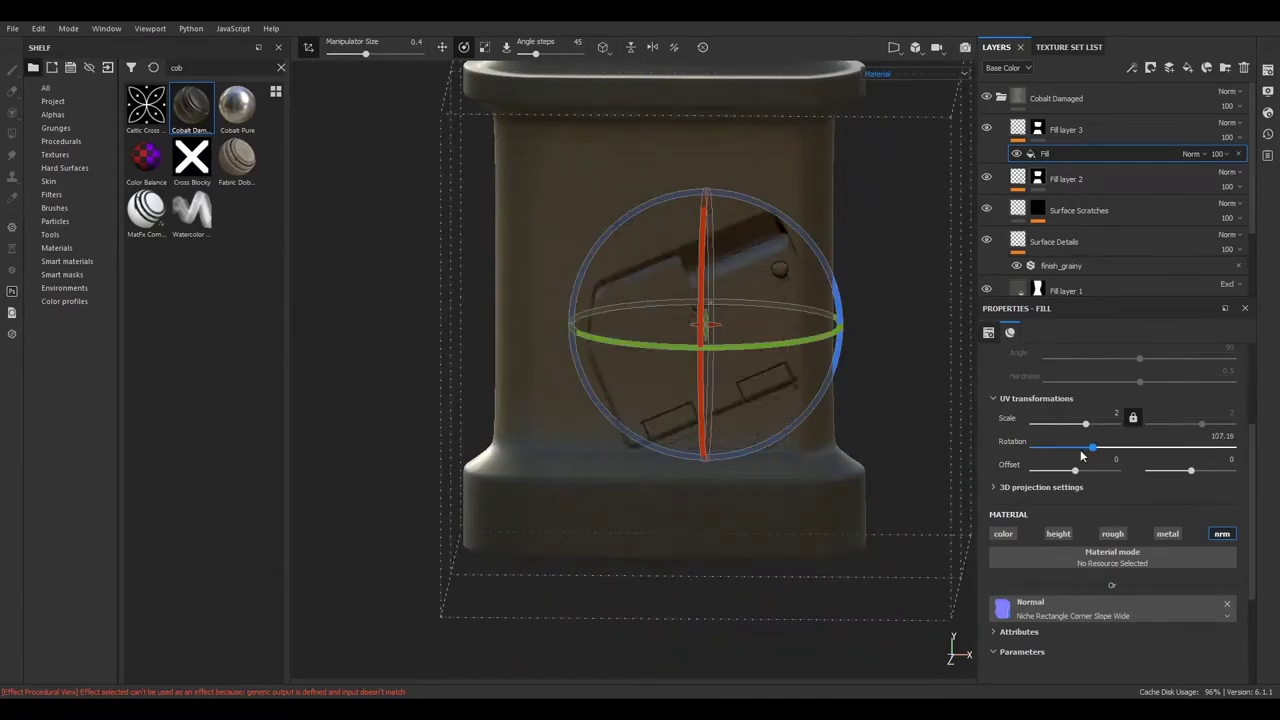
pyautogui.moveTo(1032, 446); pyautogui.dragTo(1197, 435)
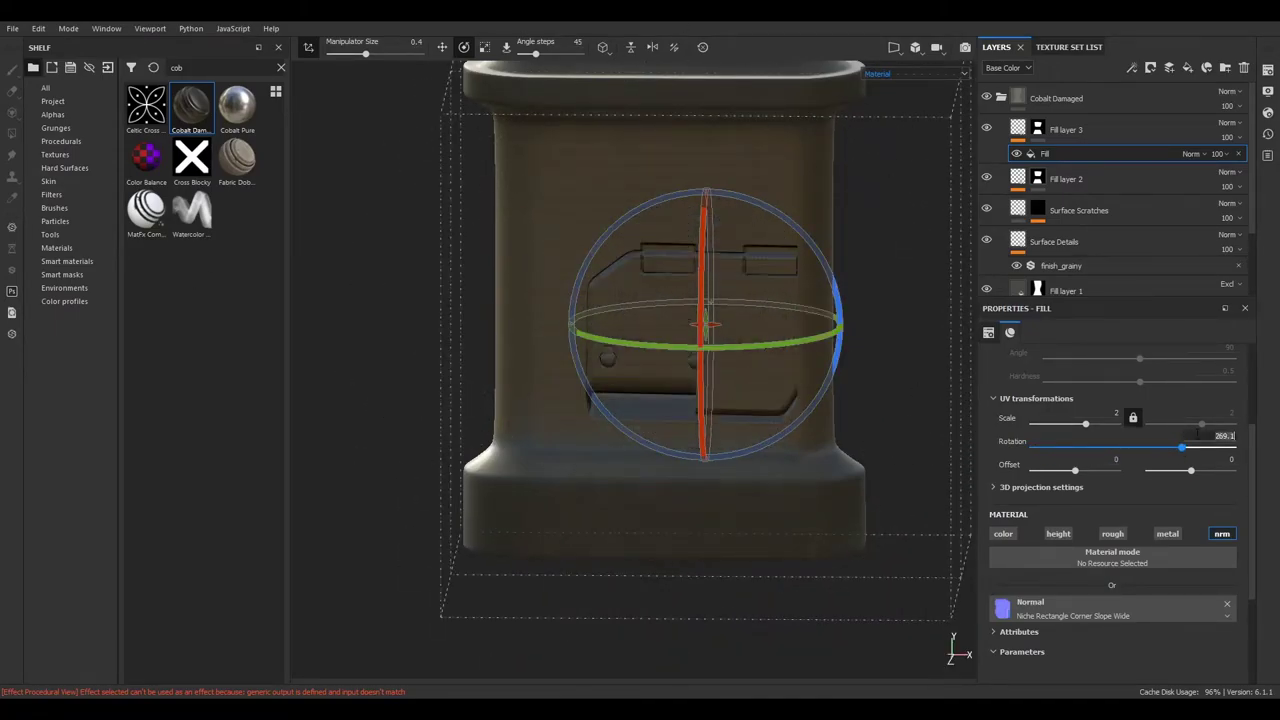
pyautogui.press('w')
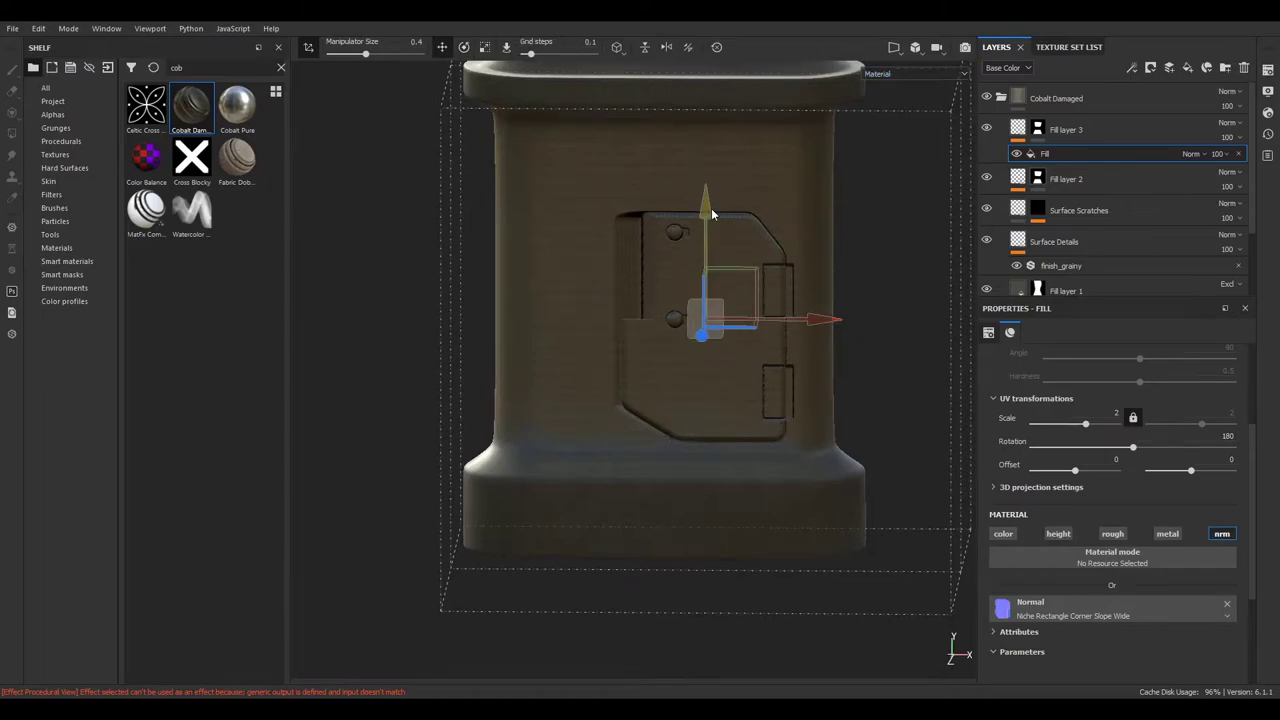
pyautogui.keyDown('alt'); pyautogui.moveTo(457, 357); pyautogui.dragTo(513, 393); pyautogui.keyUp('alt')
pyautogui.press('e')
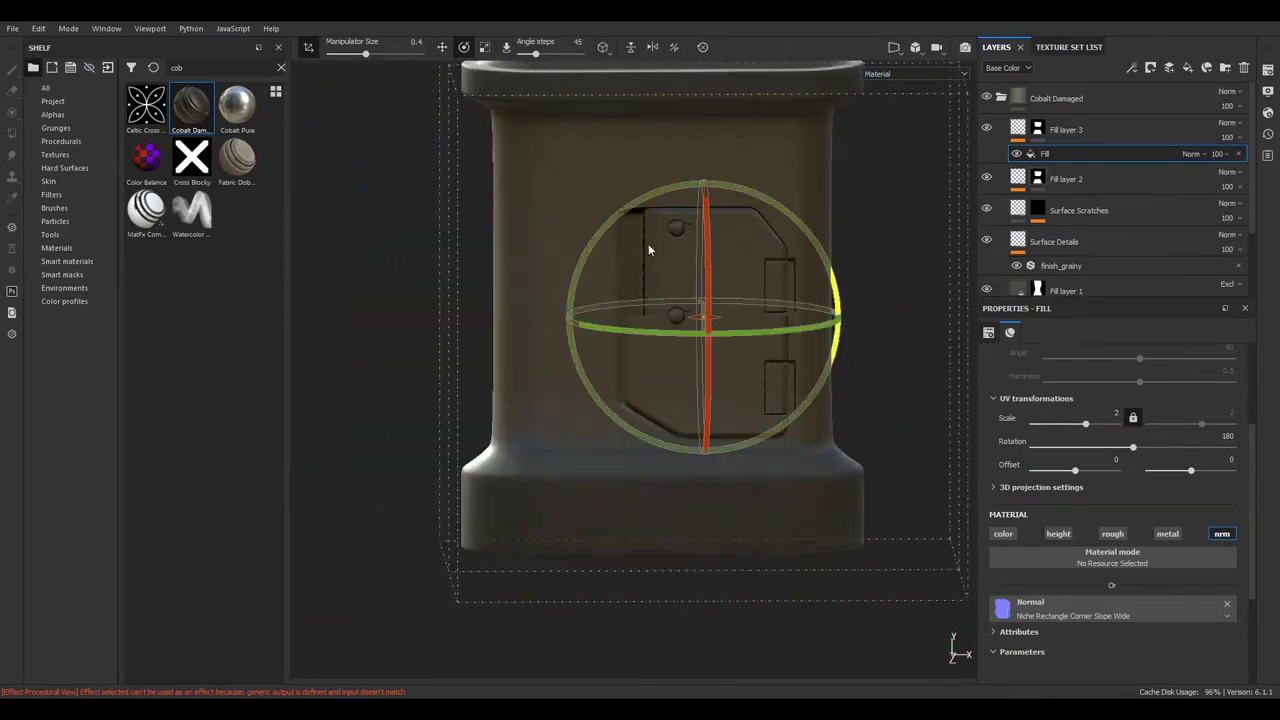
pyautogui.moveTo(649, 251); pyautogui.dragTo(706, 320)
pyautogui.press('w')
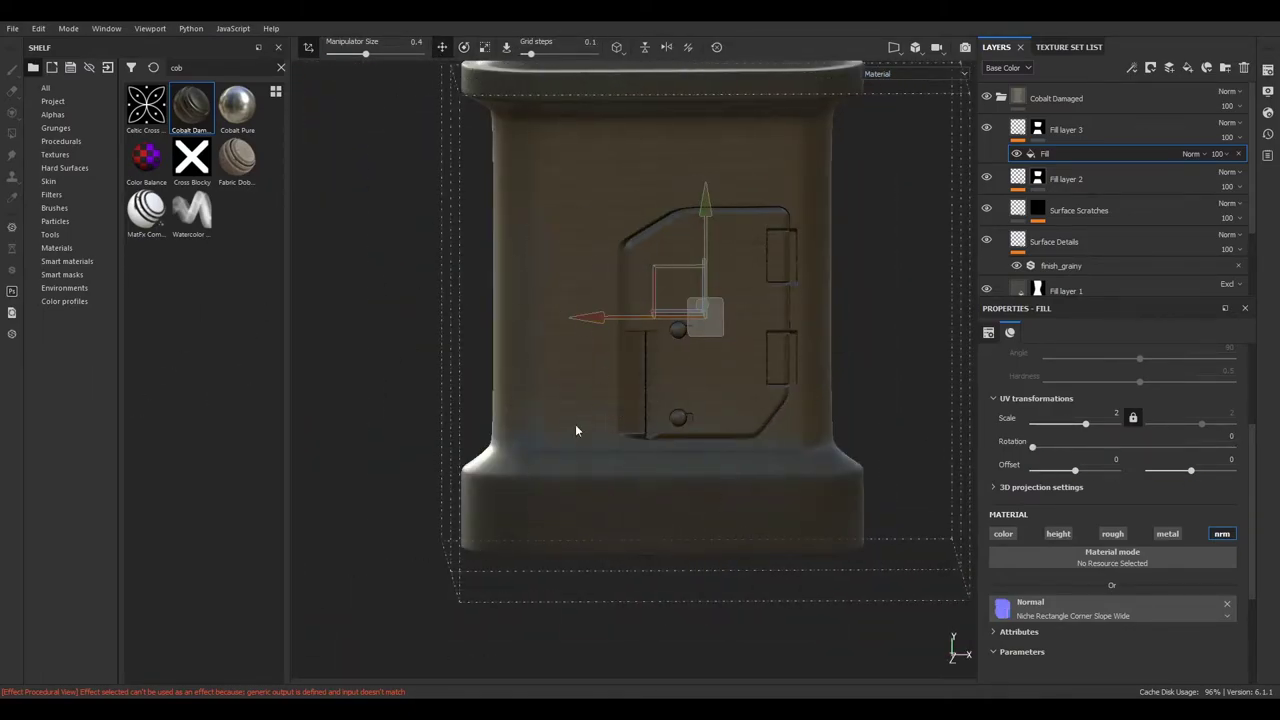
pyautogui.keyDown('alt'); pyautogui.moveTo(575, 424); pyautogui.dragTo(491, 429); pyautogui.keyUp('alt')
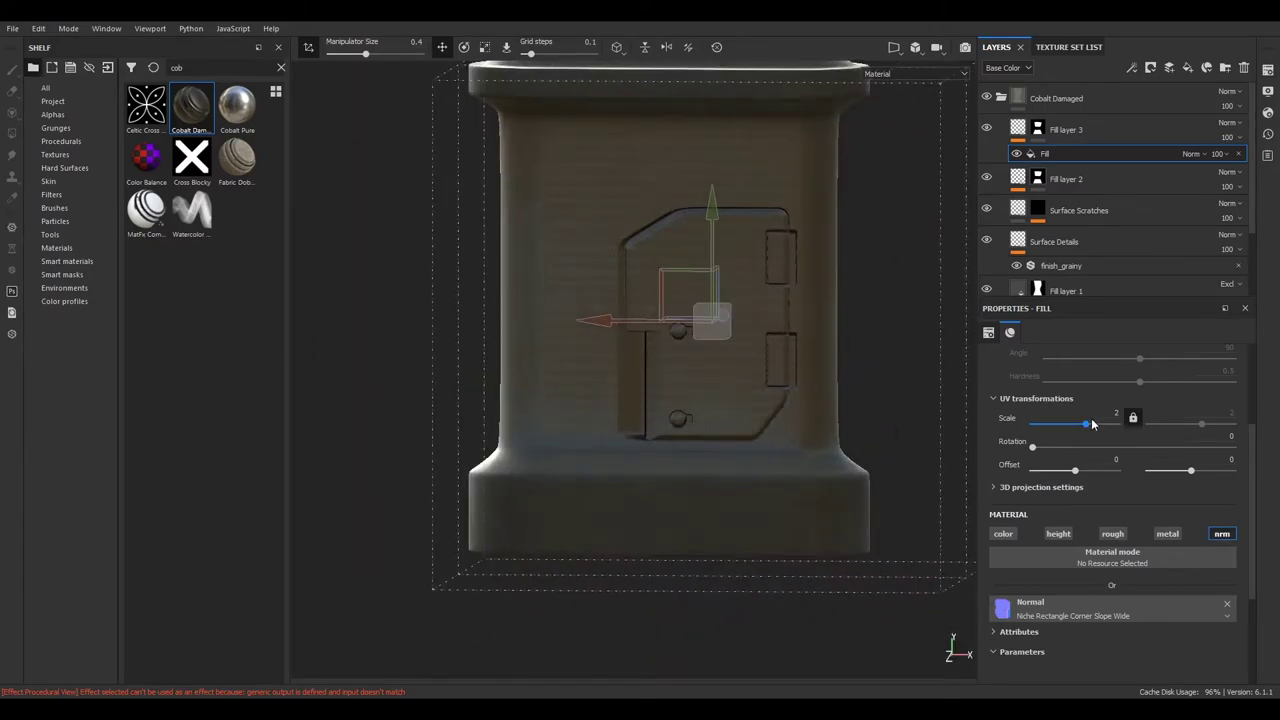
pyautogui.click(1038, 178)
# Review Fill layer 2's black-and-white mask in Mask view around the pillar, then return to Material
pyautogui.rightClick(1038, 178)
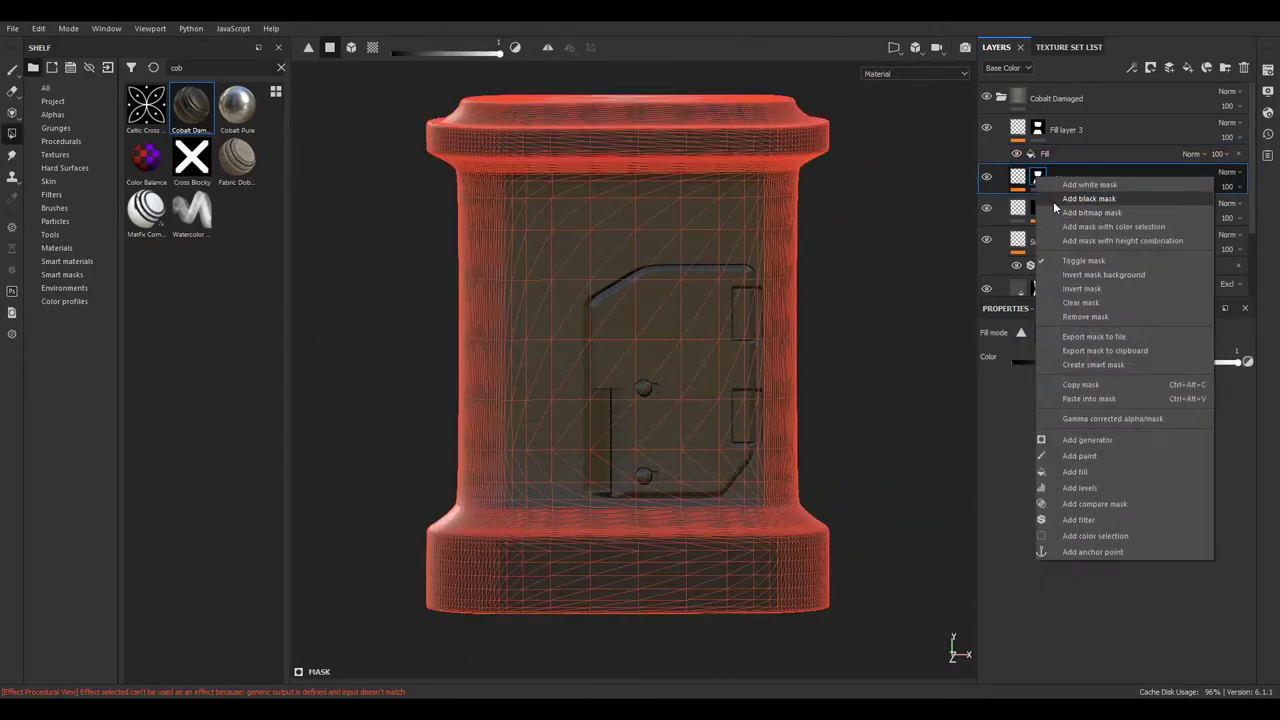
pyautogui.press('Escape')
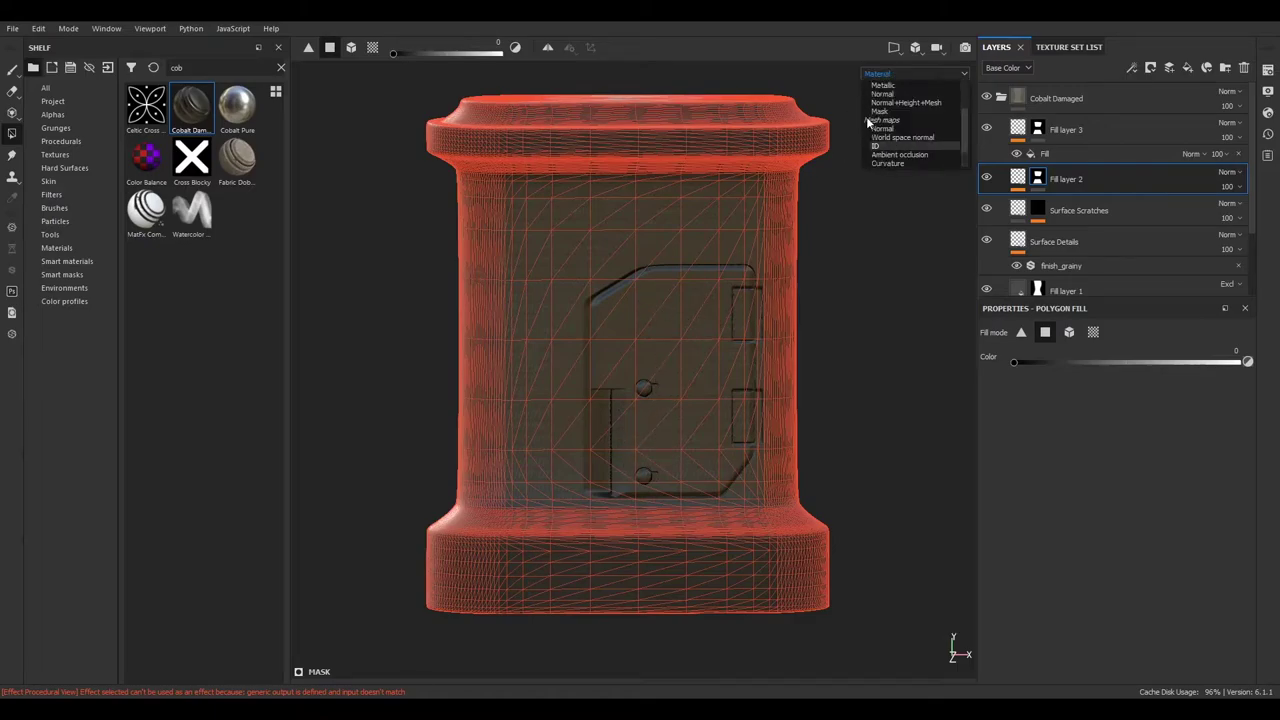
pyautogui.click(878, 111)
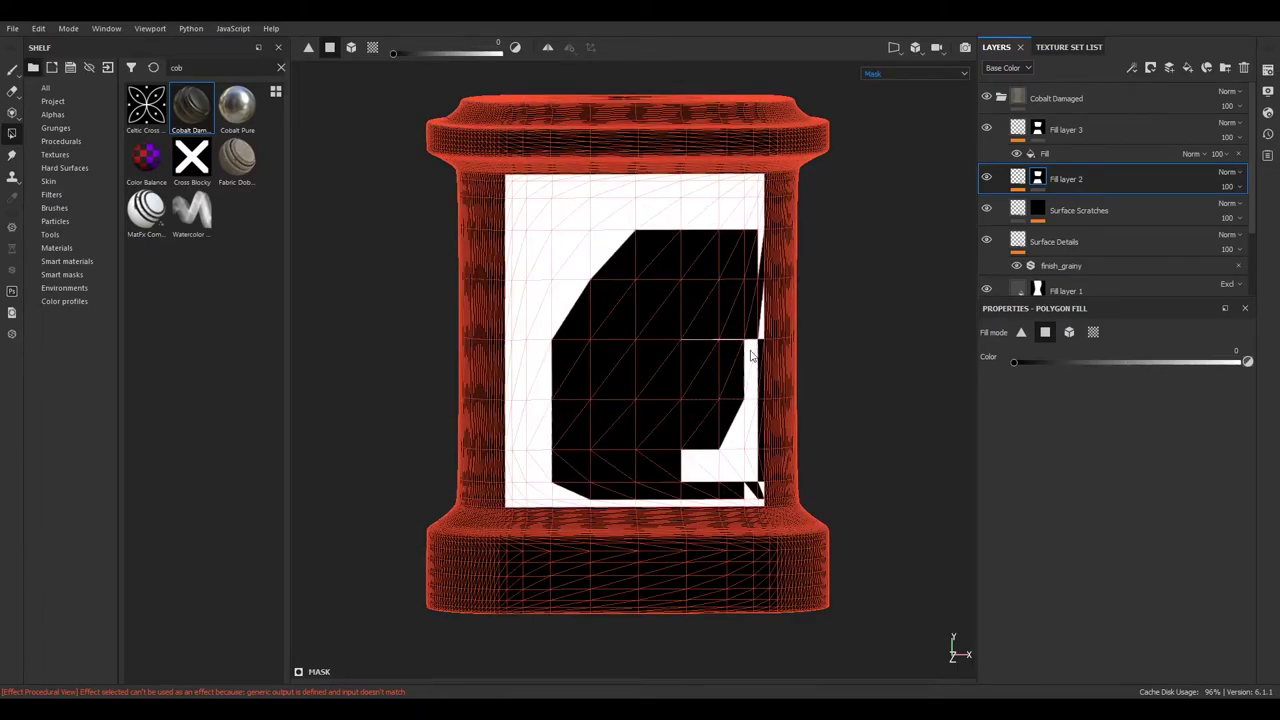
pyautogui.scroll(2, 759, 260)
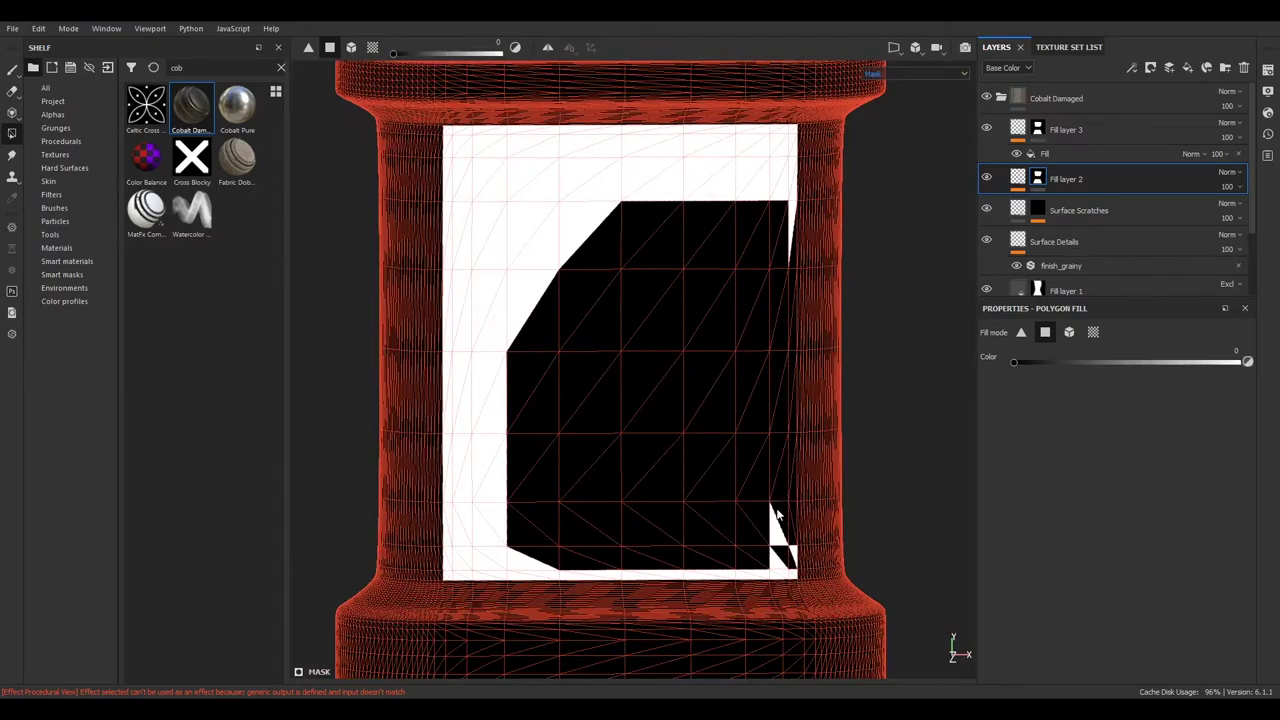
pyautogui.keyDown('alt'); pyautogui.moveTo(790, 217); pyautogui.dragTo(634, 388); pyautogui.keyUp('alt')
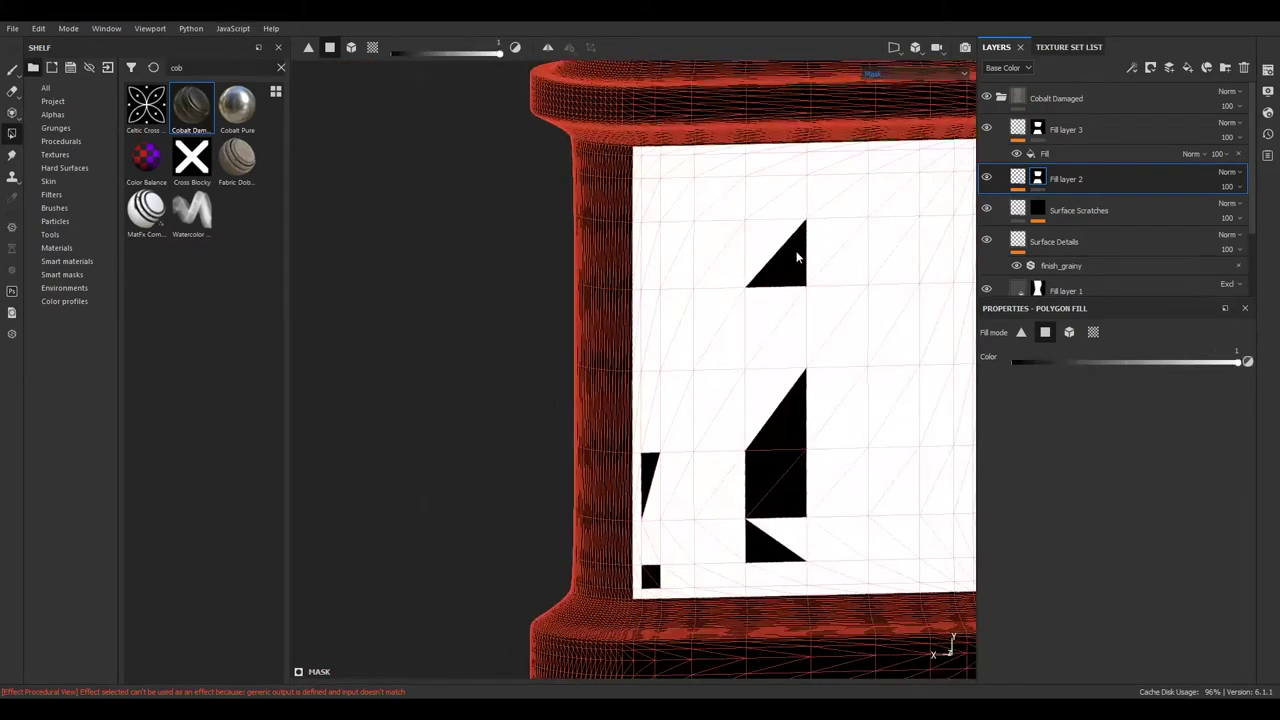
pyautogui.keyDown('alt'); pyautogui.moveTo(651, 510); pyautogui.dragTo(403, 506); pyautogui.keyUp('alt')
pyautogui.press('f')
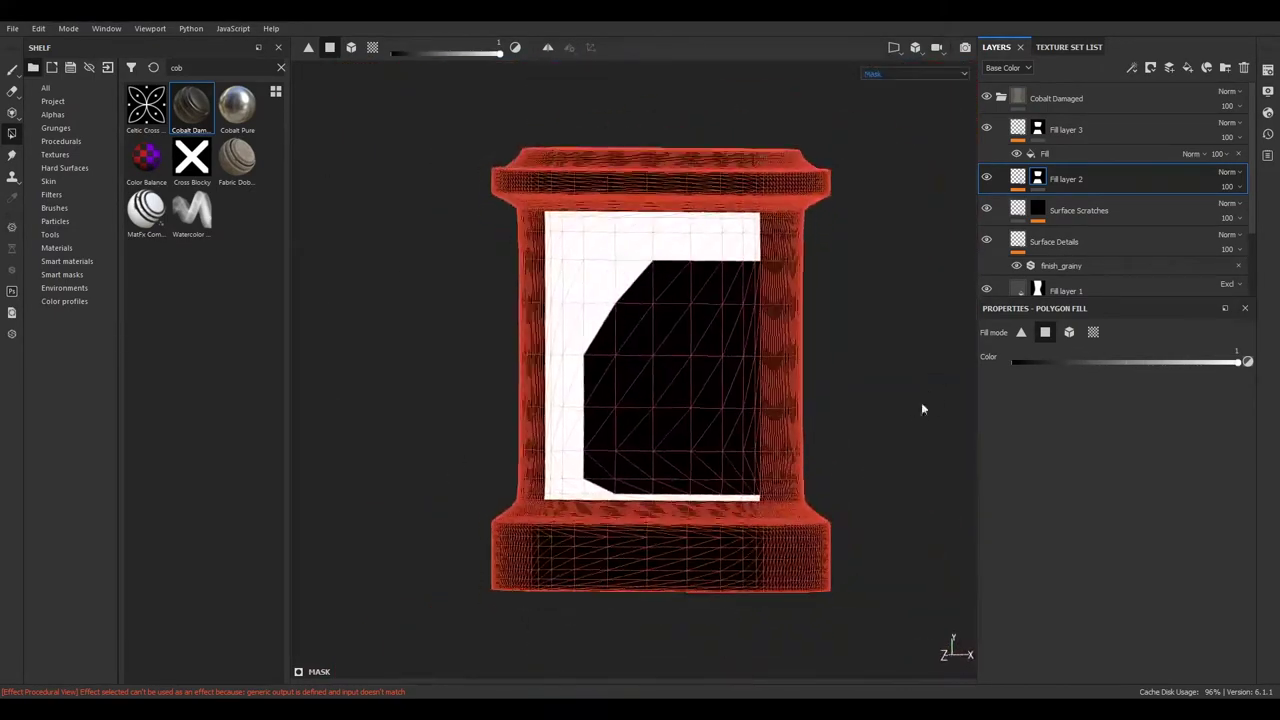
pyautogui.scroll(2, 543, 332)
pyautogui.click(916, 73)
pyautogui.click(916, 92)
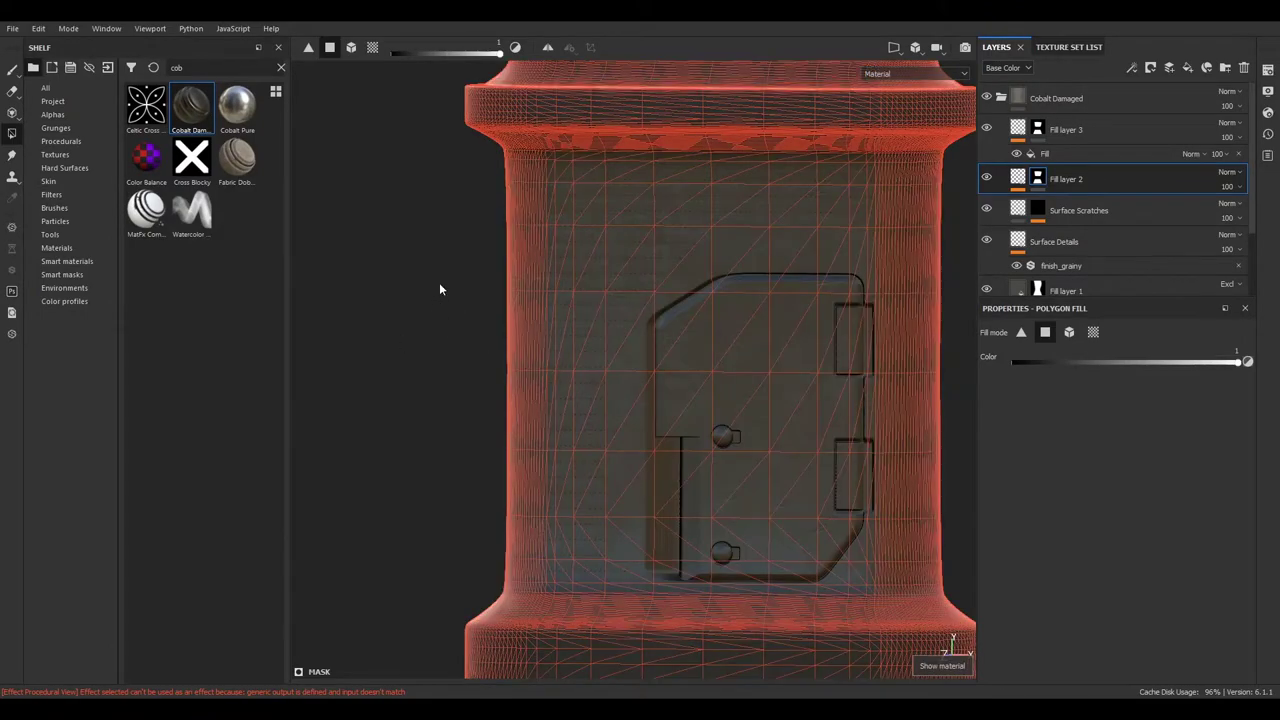
# Paint a straight stroke on Fill layer 2's mask and shrink the brush to size 1.87
pyautogui.press('1')
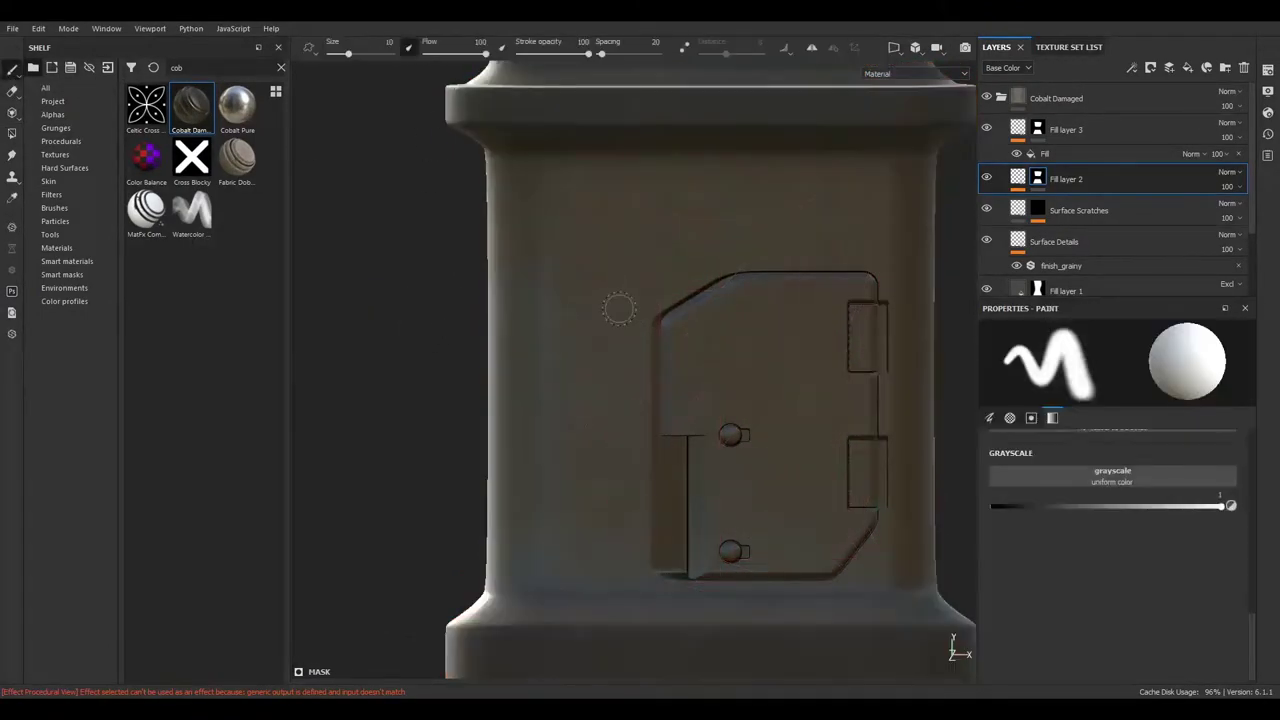
pyautogui.click(633, 297)
pyautogui.keyDown('shift'); pyautogui.click(625, 555); pyautogui.keyUp('shift')
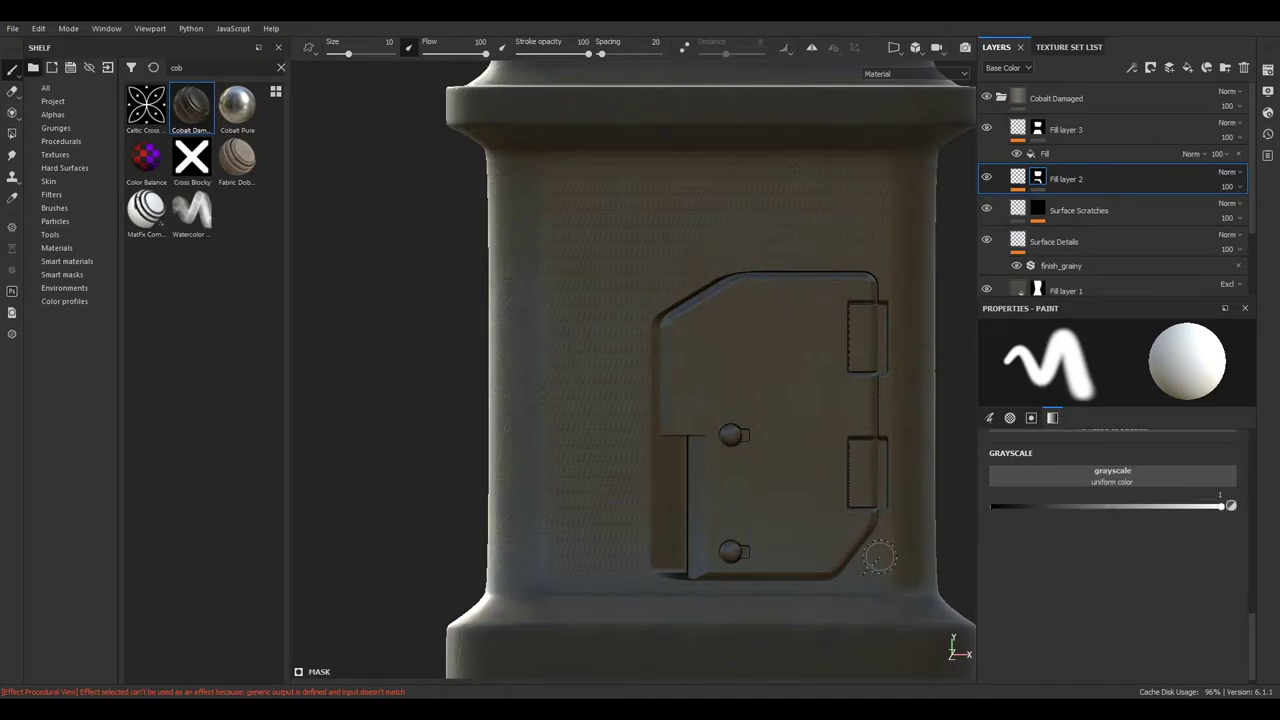
pyautogui.moveTo(338, 57); pyautogui.dragTo(335, 57)
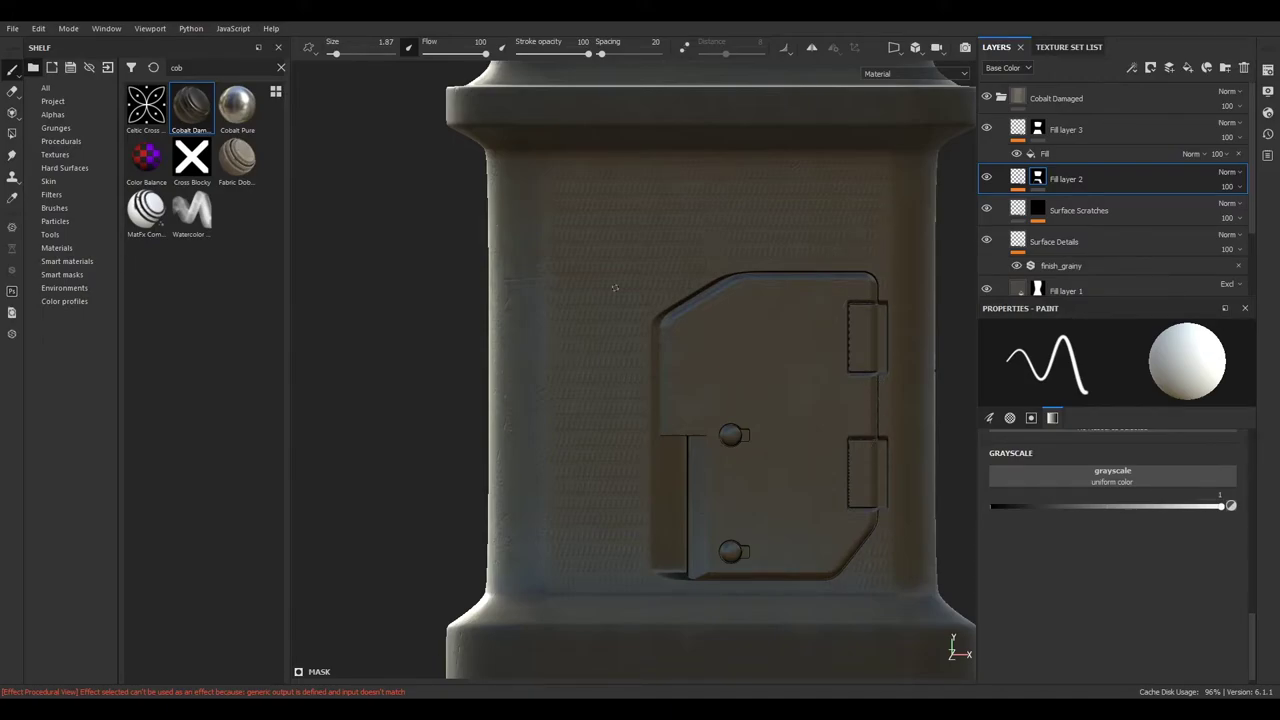
pyautogui.keyDown('alt'); pyautogui.moveTo(615, 288); pyautogui.dragTo(931, 360); pyautogui.keyUp('alt')
# Select Fill layer 3's mask and toggle between polygon fill and the paint brush
pyautogui.click(1037, 131)
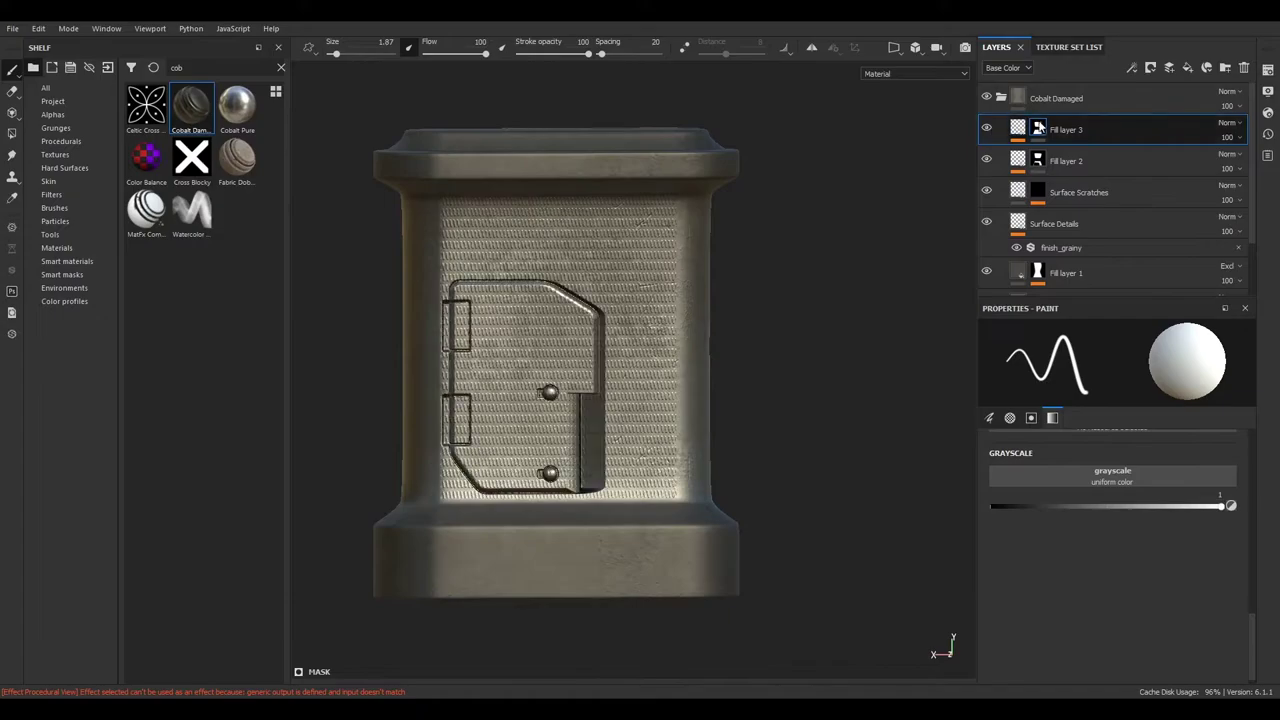
pyautogui.press('4')
pyautogui.moveTo(819, 632)
pyautogui.keyDown('alt'); pyautogui.mouseDown()
pyautogui.moveTo(895, 105)
pyautogui.moveTo(859, 265)
pyautogui.moveTo(760, 268)
pyautogui.mouseUp(); pyautogui.keyUp('alt')
pyautogui.press('1')
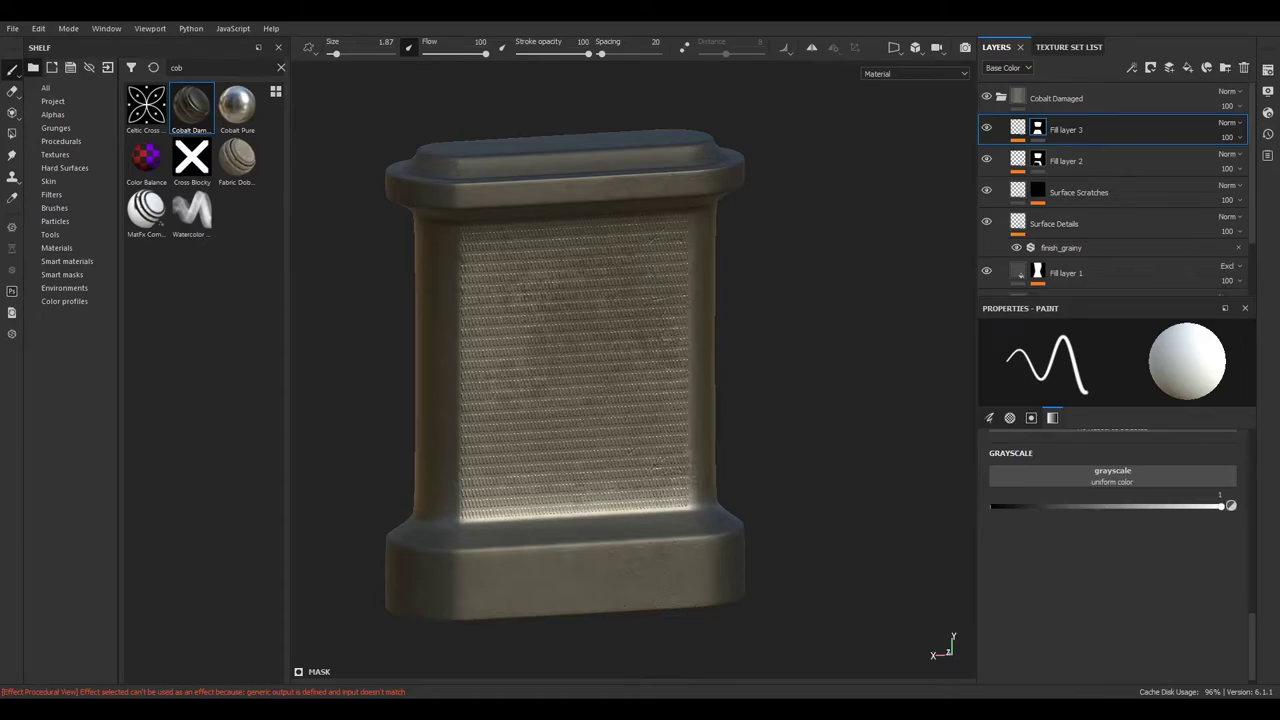
pyautogui.scroll(-2, 1100, 200)
# Inspect Fill layer 1's blurred mask, then show the Hard Surfaces stamps in the Shelf
pyautogui.click(1066, 240)
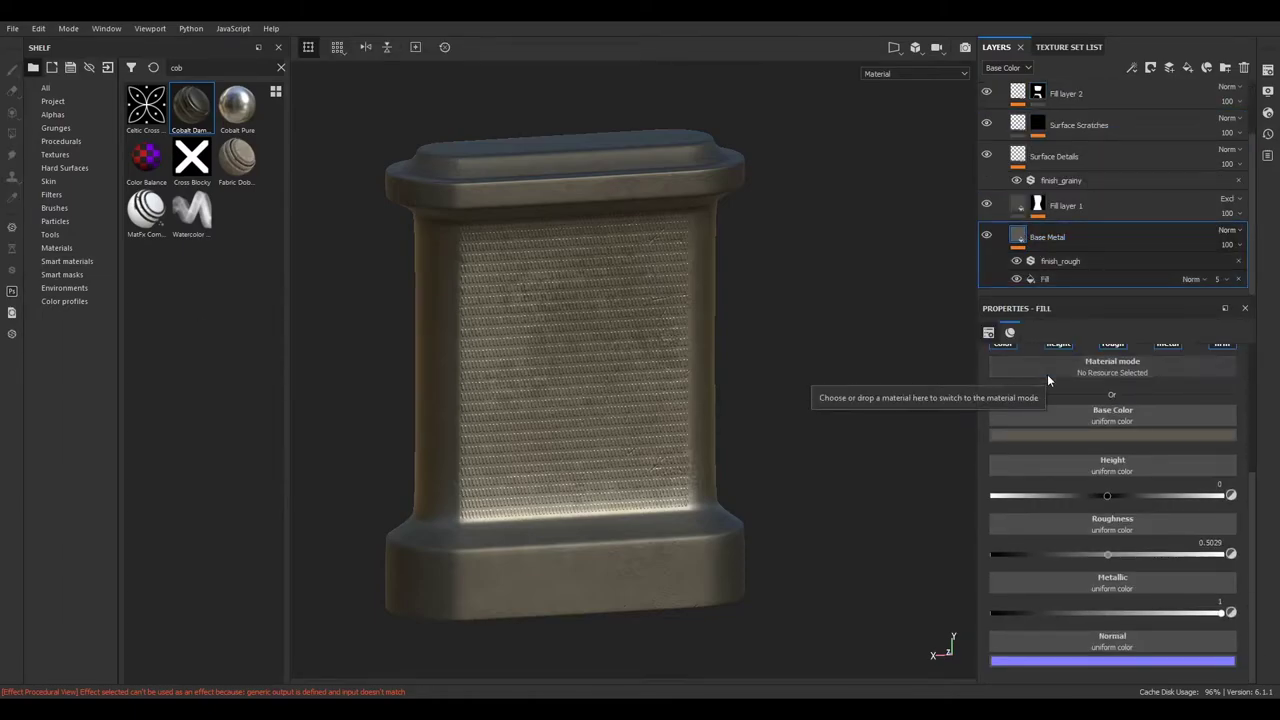
pyautogui.scroll(-2, 1110, 420)
pyautogui.keyDown('alt'); pyautogui.click(1037, 205); pyautogui.keyUp('alt')
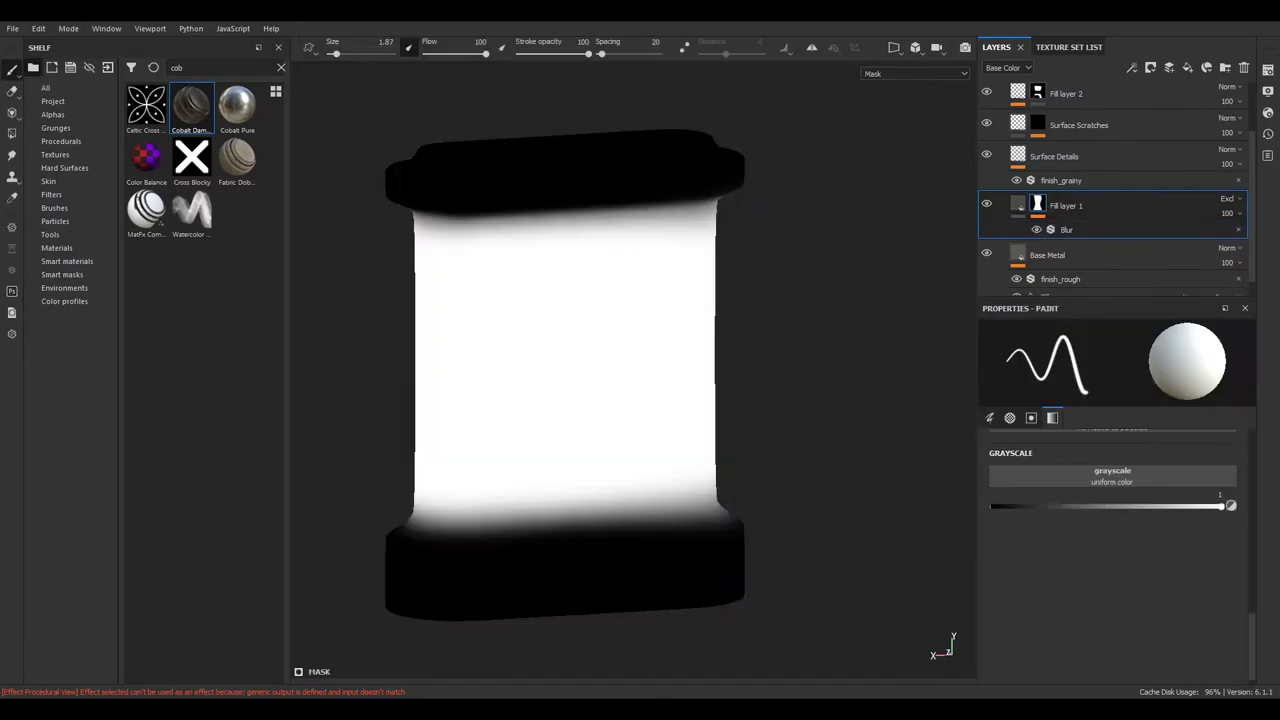
pyautogui.press('m')
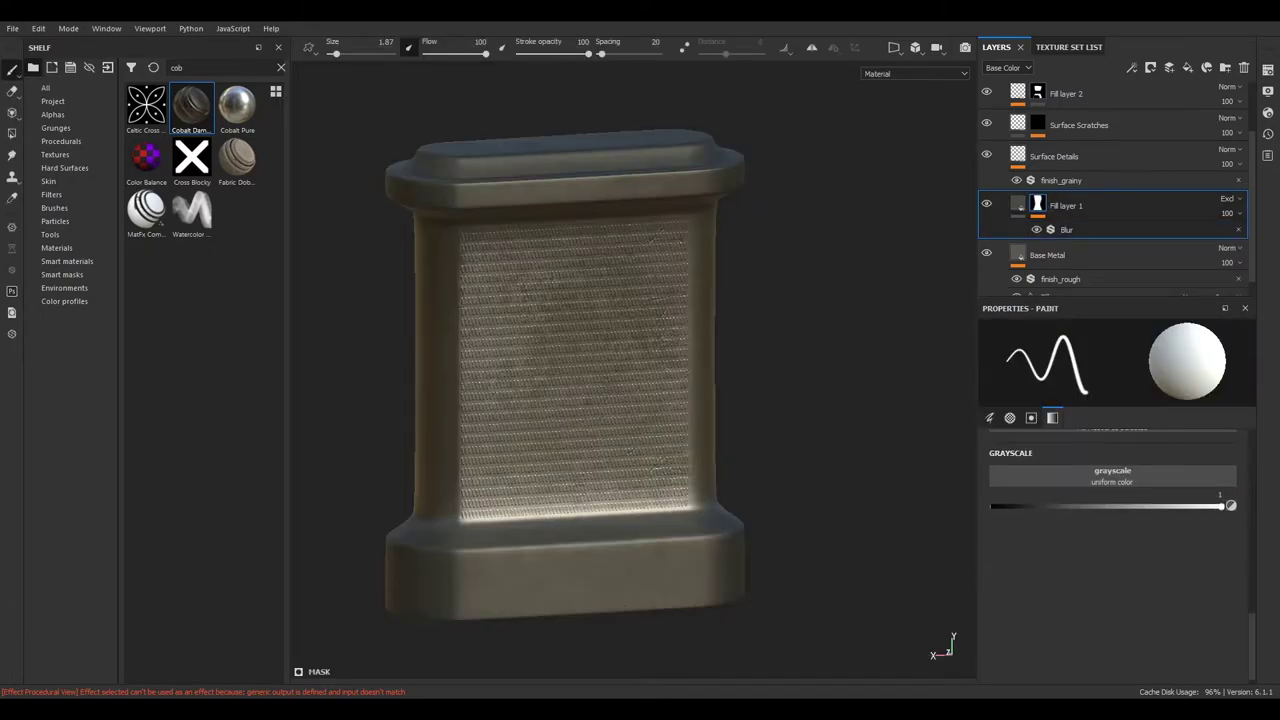
pyautogui.click(64, 167)
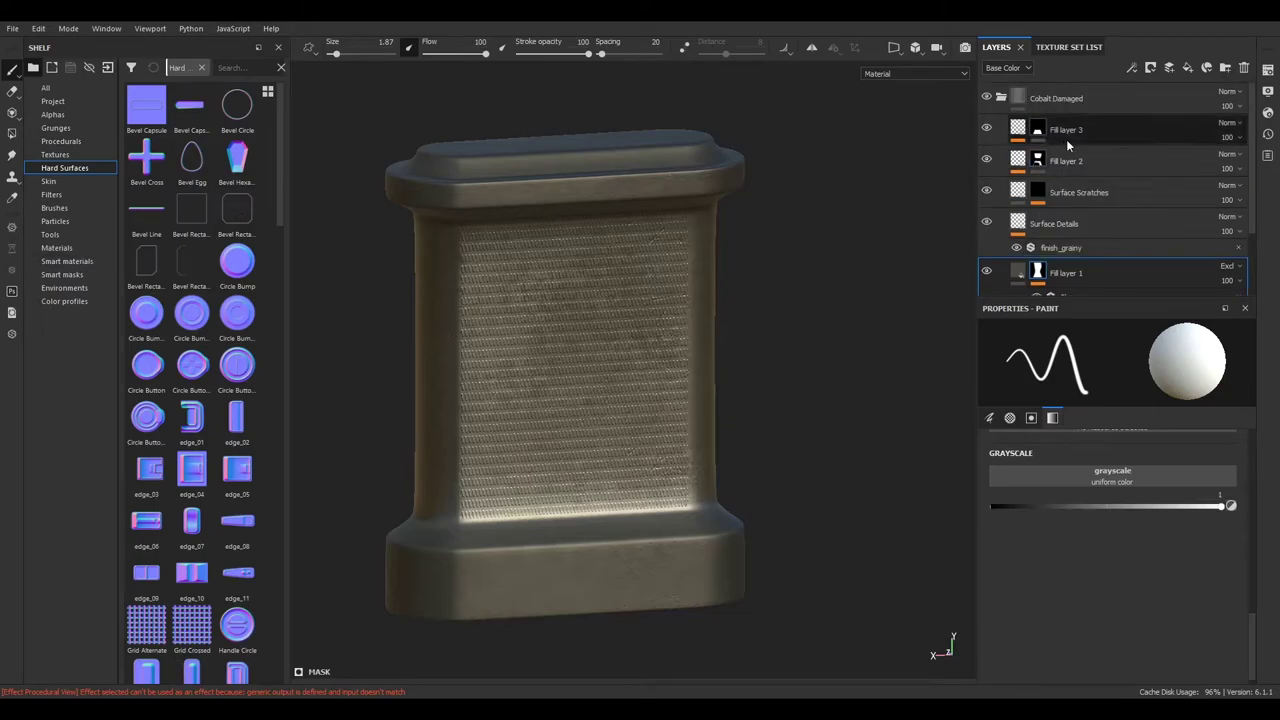
# Add a new paint layer with only the normal channel, using Circle Bump as the stamp
pyautogui.click(1206, 67)
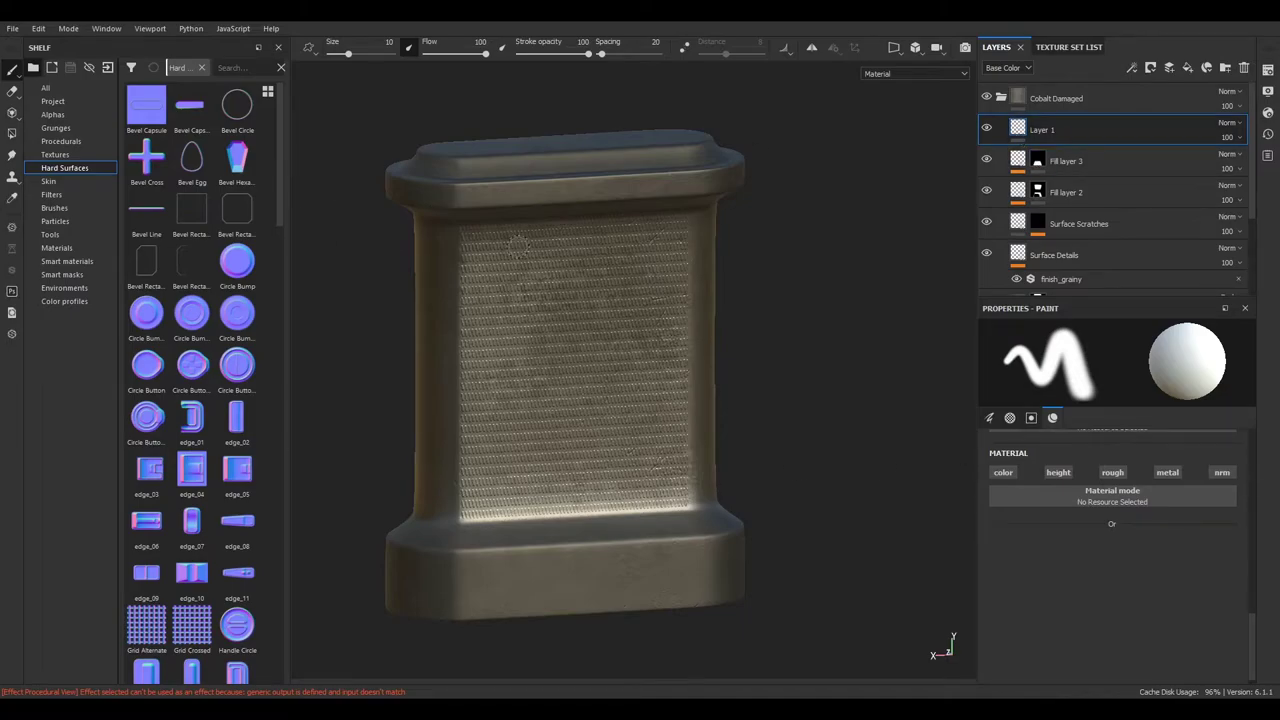
pyautogui.scroll(2, 521, 251)
pyautogui.scroll(5, 1111, 482)
pyautogui.scroll(-3, 1111, 482)
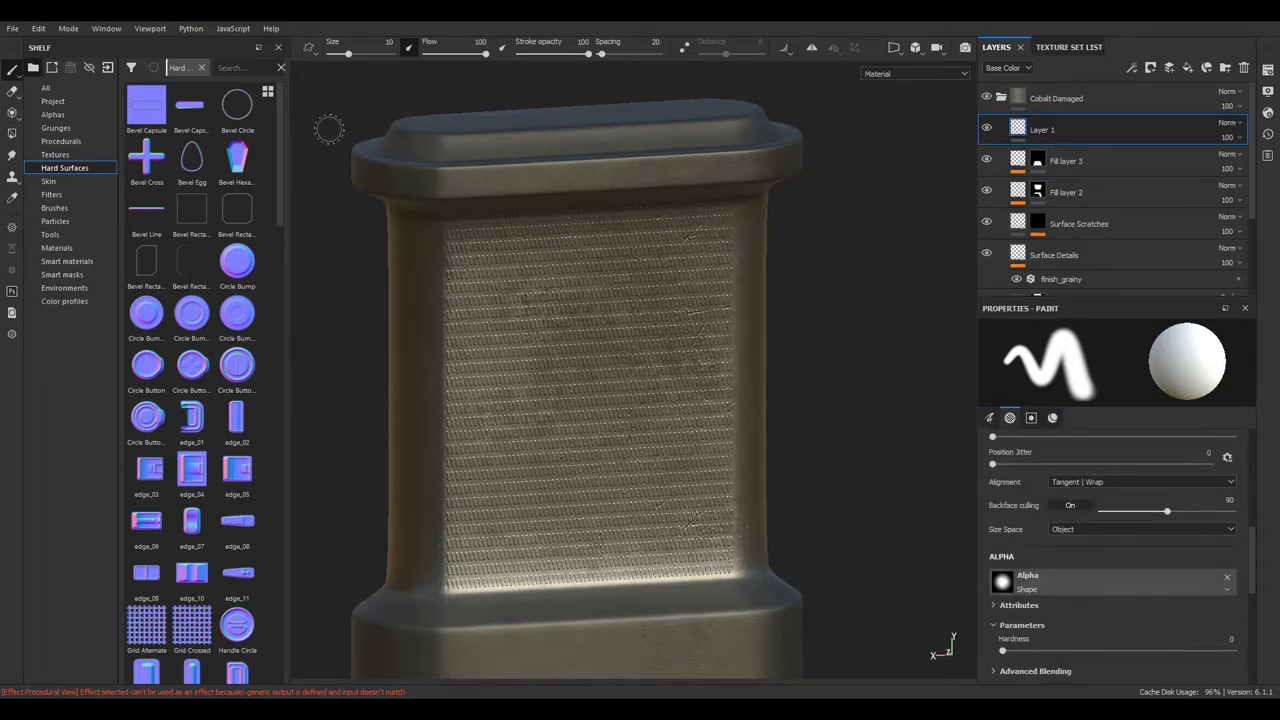
pyautogui.scroll(-3, 1075, 528)
pyautogui.scroll(3, 1173, 550)
pyautogui.scroll(-3, 1173, 550)
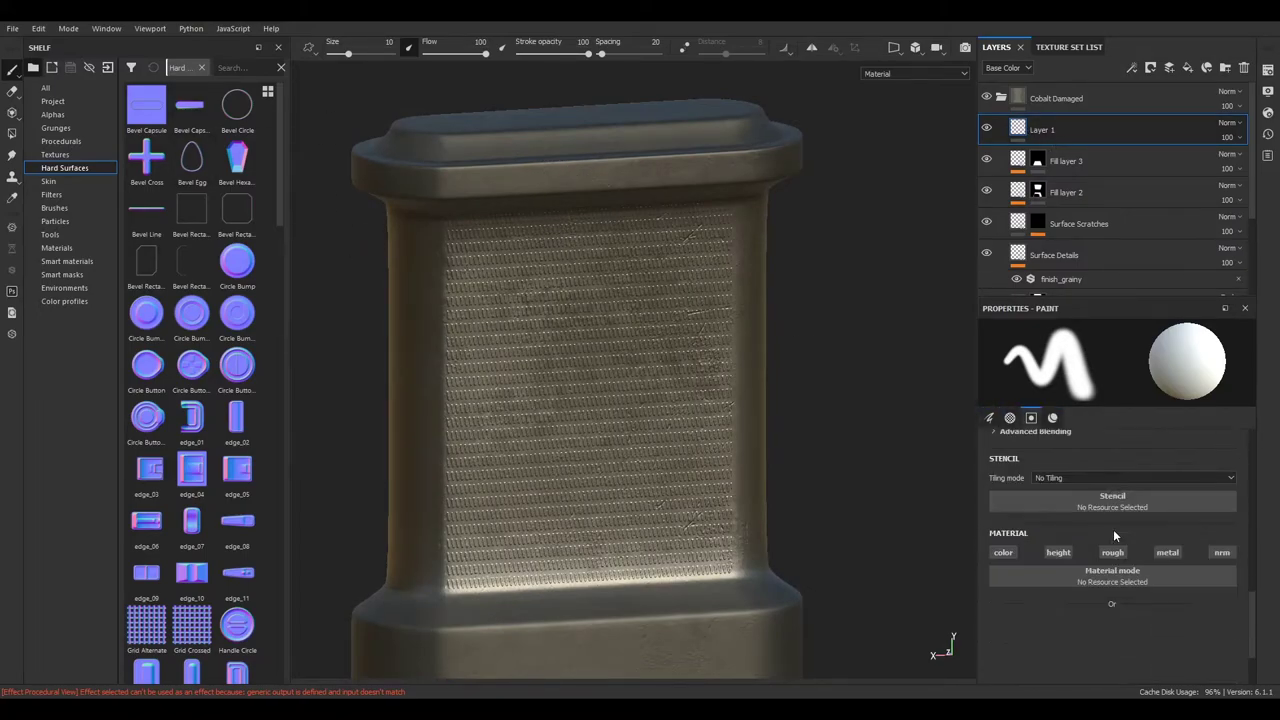
pyautogui.click(1222, 552)
pyautogui.moveTo(1048, 637); pyautogui.dragTo(1050, 638)
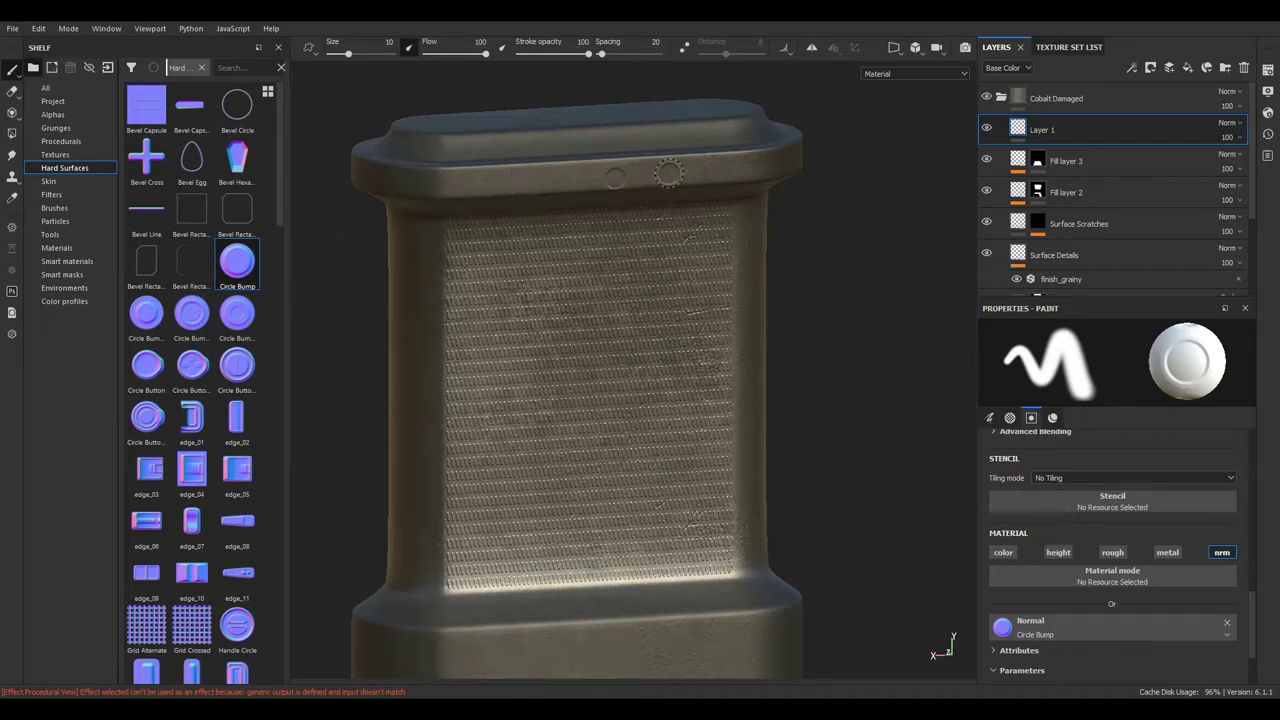
# Switch the normal stamp to handle_14 and enlarge the brush to about 45.39
pyautogui.scroll(-5, 238, 196)
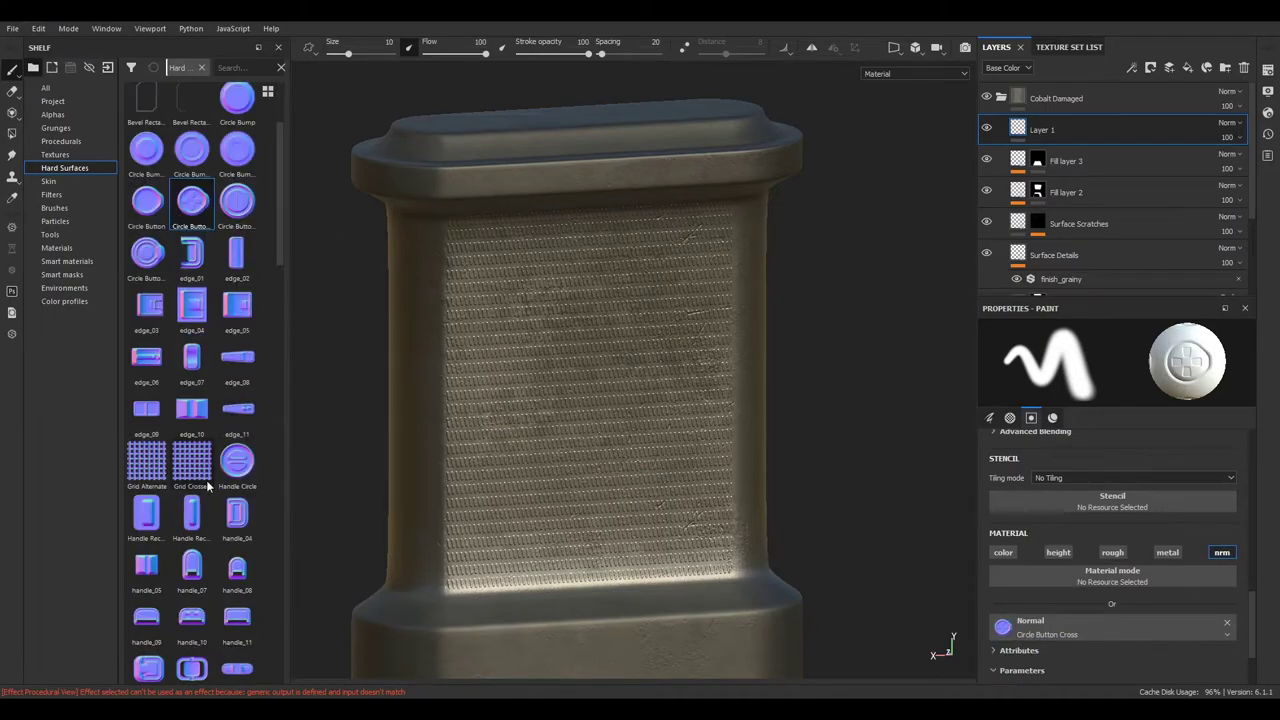
pyautogui.scroll(-5, 238, 196)
pyautogui.scroll(-5, 238, 196)
pyautogui.scroll(-5, 238, 196)
pyautogui.click(238, 196)
pyautogui.keyDown('alt'); pyautogui.moveTo(460, 380); pyautogui.dragTo(414, 377); pyautogui.keyUp('alt')
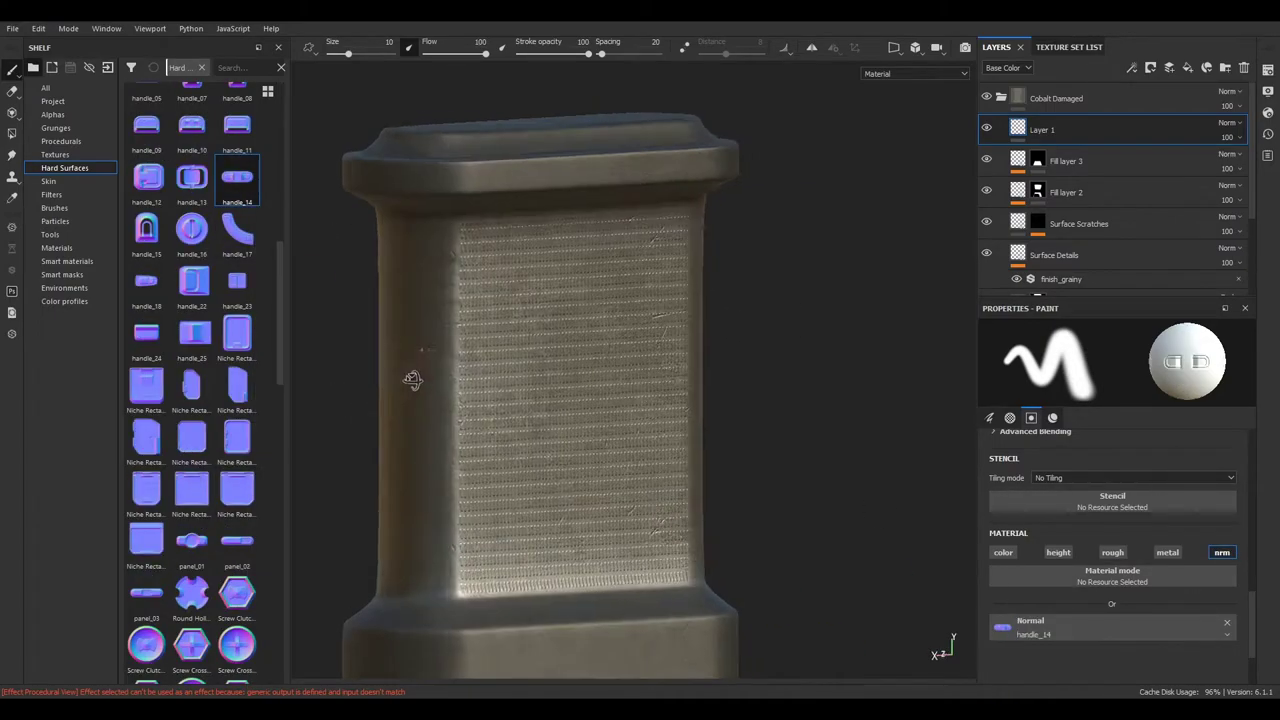
pyautogui.scroll(-3, 172, 424)
pyautogui.keyDown('ctrl'); pyautogui.moveTo(424, 118); pyautogui.dragTo(470, 118, button='right'); pyautogui.keyUp('ctrl')
pyautogui.keyDown('alt'); pyautogui.moveTo(470, 118); pyautogui.dragTo(430, 340); pyautogui.keyUp('alt')
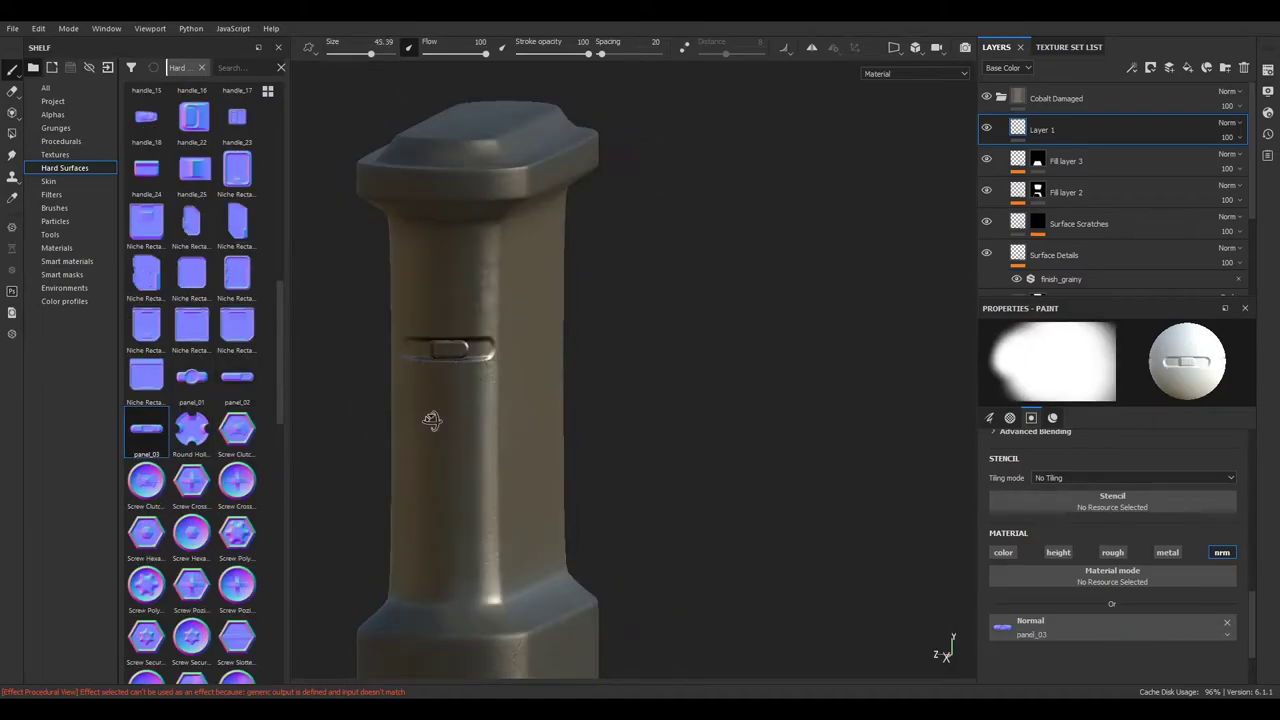
pyautogui.scroll(-3, 180, 450)
pyautogui.scroll(-5, 180, 480)
pyautogui.scroll(-3, 200, 503)
pyautogui.scroll(5, 203, 503)
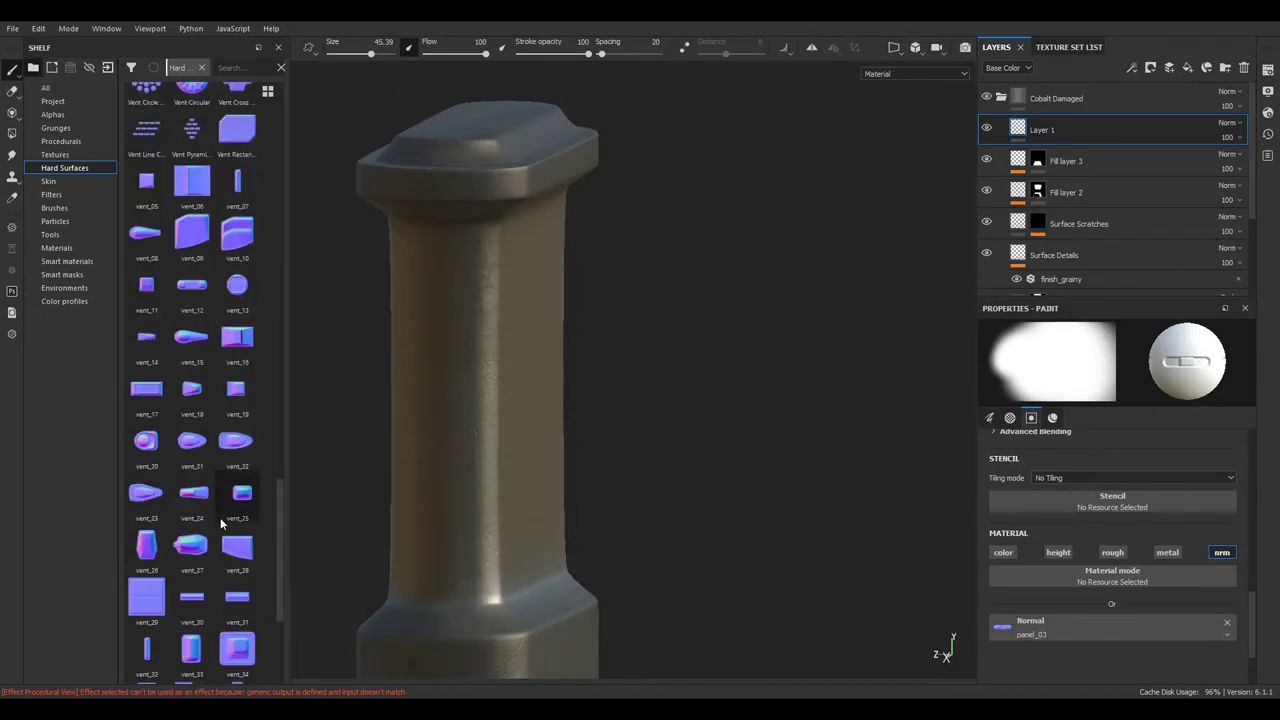
pyautogui.scroll(5, 203, 503)
pyautogui.scroll(5, 203, 505)
pyautogui.scroll(-3, 232, 513)
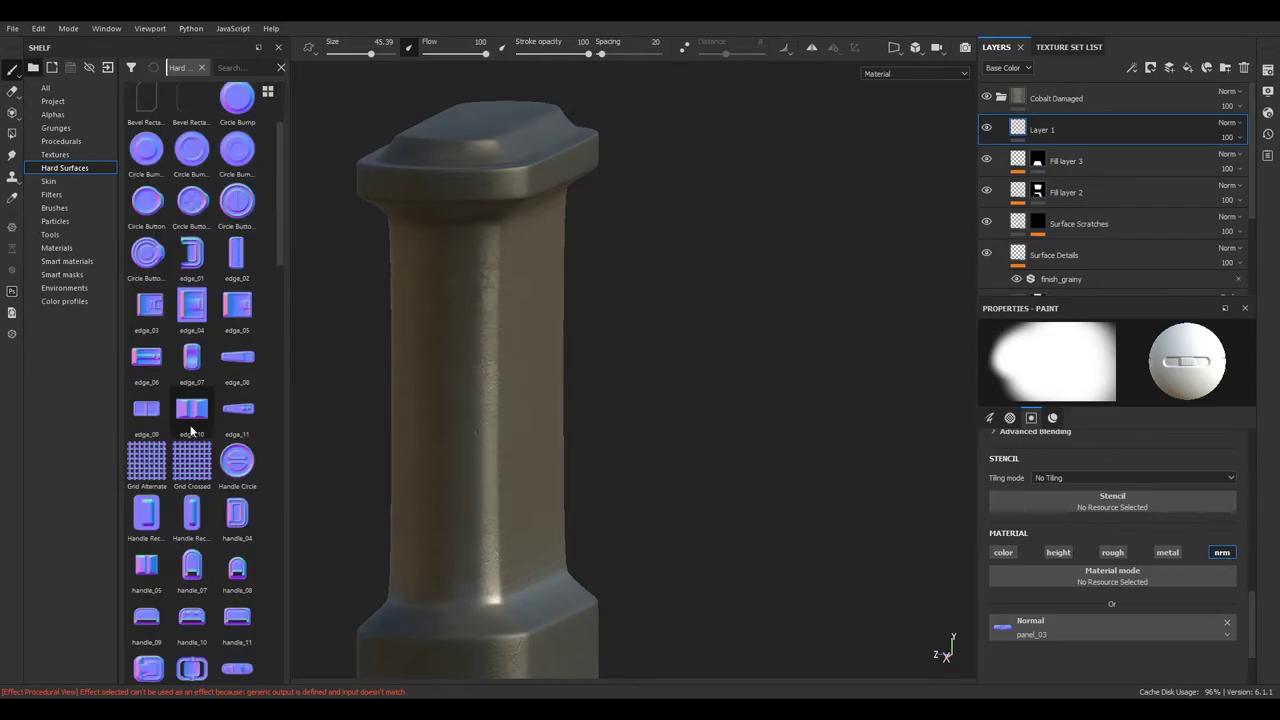
pyautogui.scroll(-3, 232, 513)
# Load vent_07 into the brush's Normal slot and set the brush Angle to 90
pyautogui.scroll(-3, 232, 513)
pyautogui.moveTo(237, 510); pyautogui.dragTo(1070, 627)
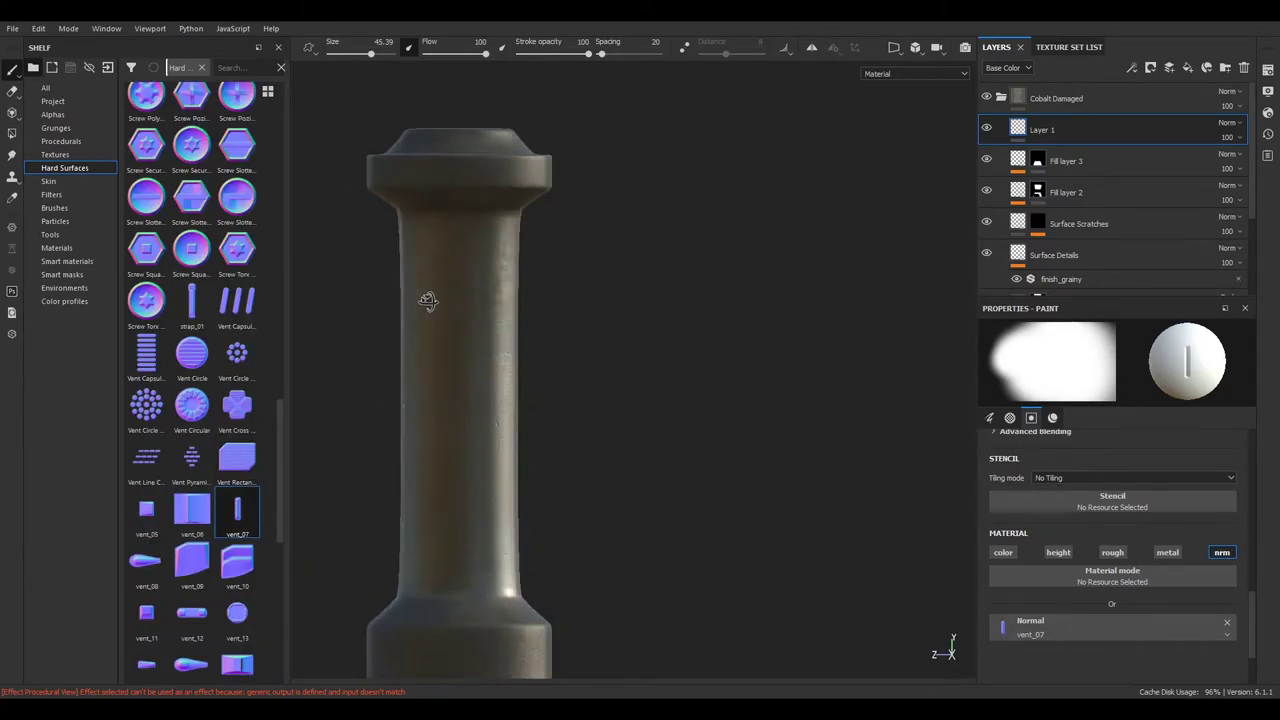
pyautogui.scroll(5, 1070, 627)
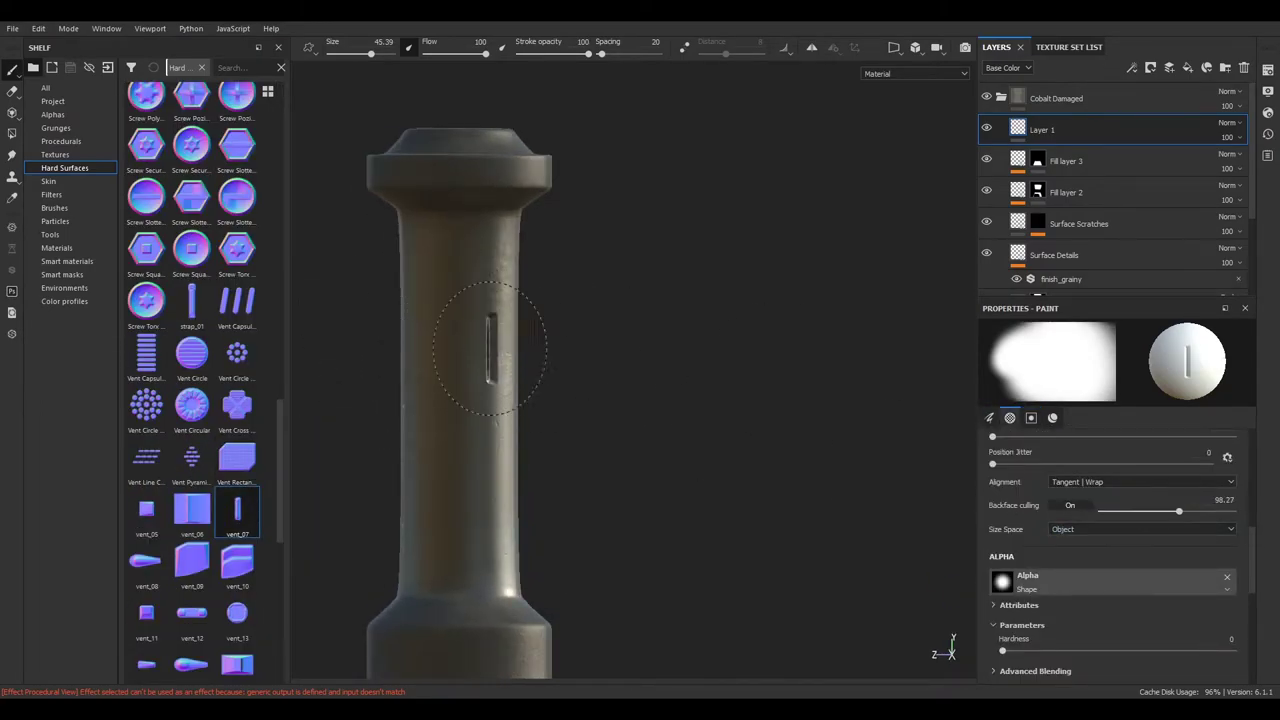
pyautogui.scroll(-3, 1138, 564)
pyautogui.scroll(5, 1138, 564)
pyautogui.scroll(5, 1138, 564)
pyautogui.scroll(5, 1095, 526)
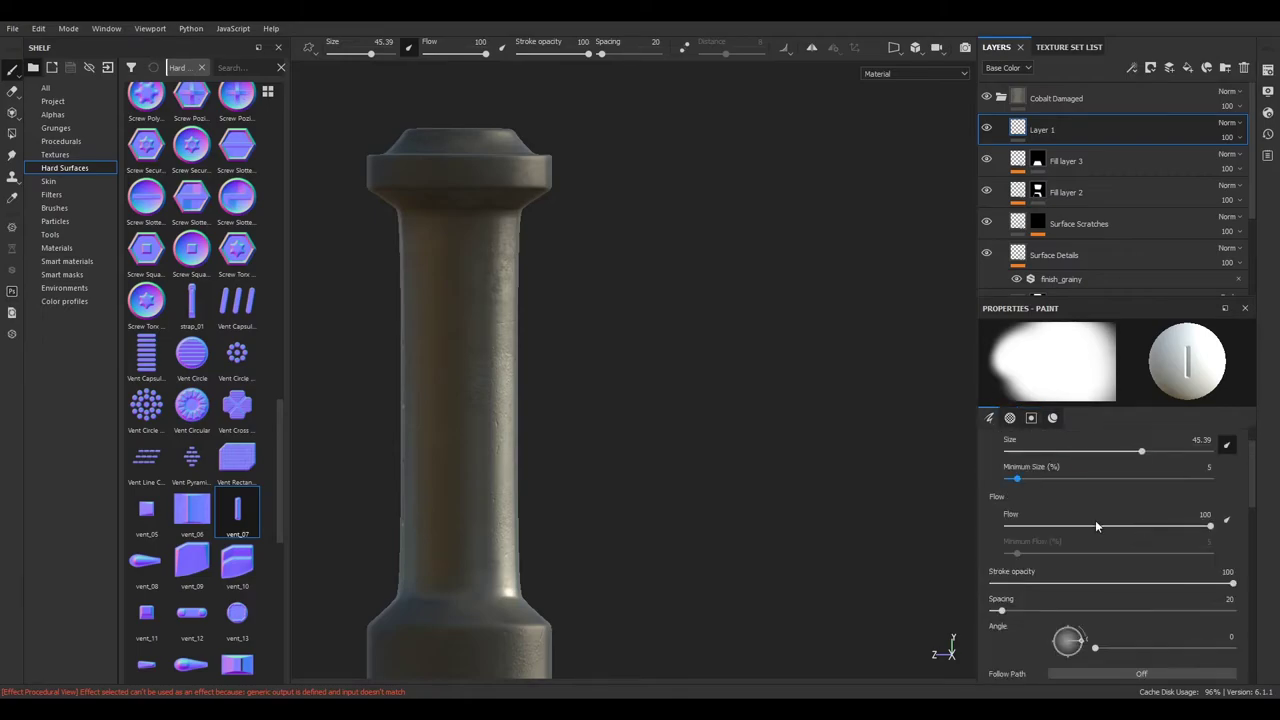
pyautogui.scroll(-3, 1095, 526)
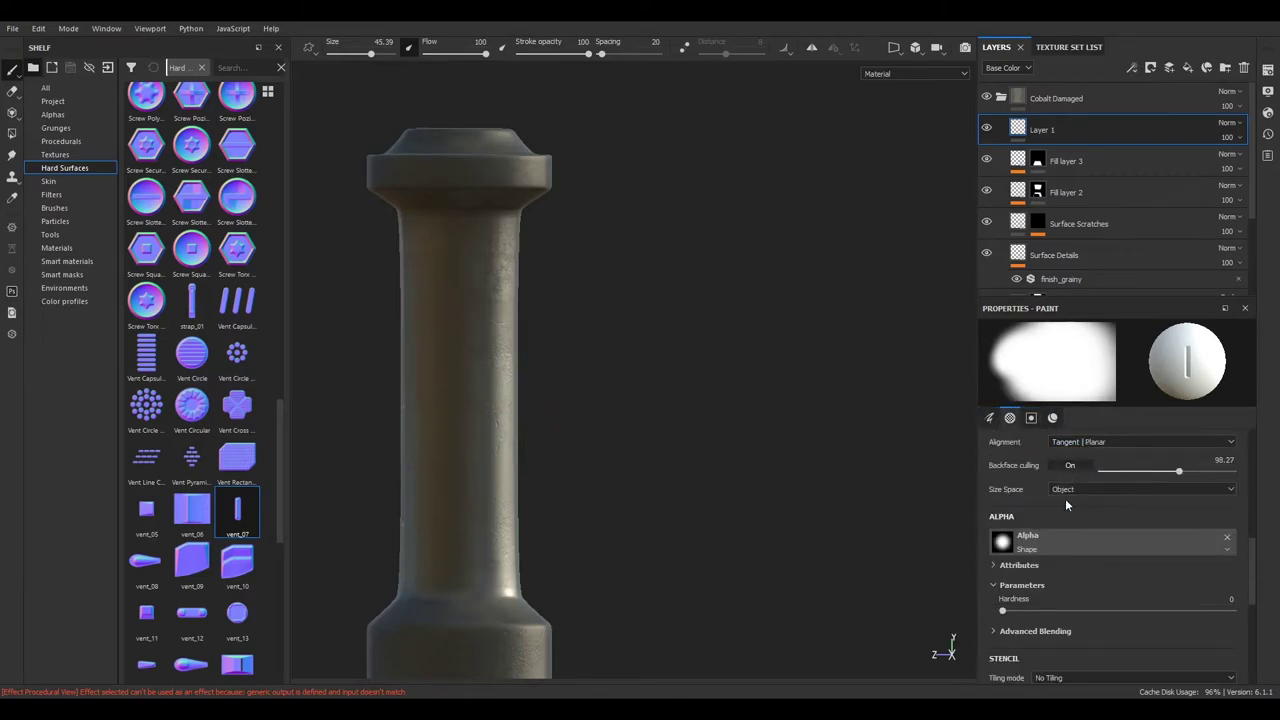
pyautogui.scroll(2, 1065, 500)
pyautogui.scroll(2, 1088, 537)
pyautogui.scroll(2, 1088, 537)
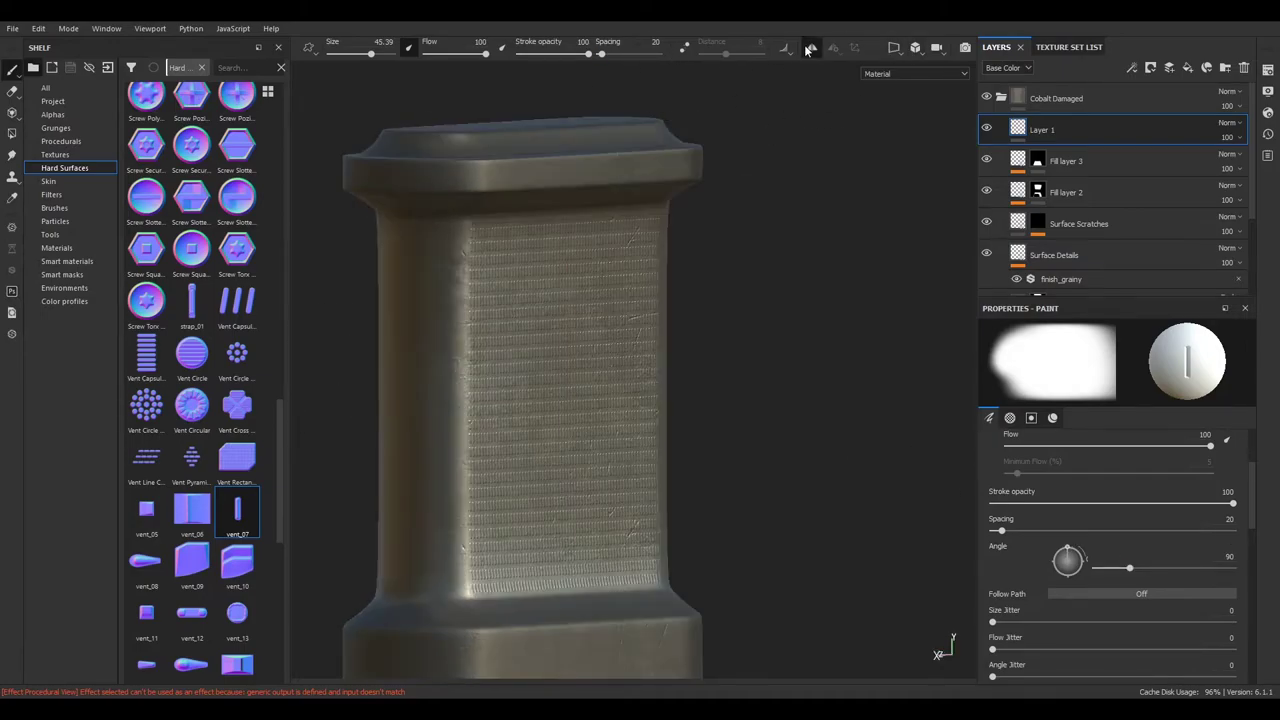
# With symmetry on, stamp a vent_12 slot onto the pillar's side, then switch to Circle Bump
pyautogui.click(811, 48)
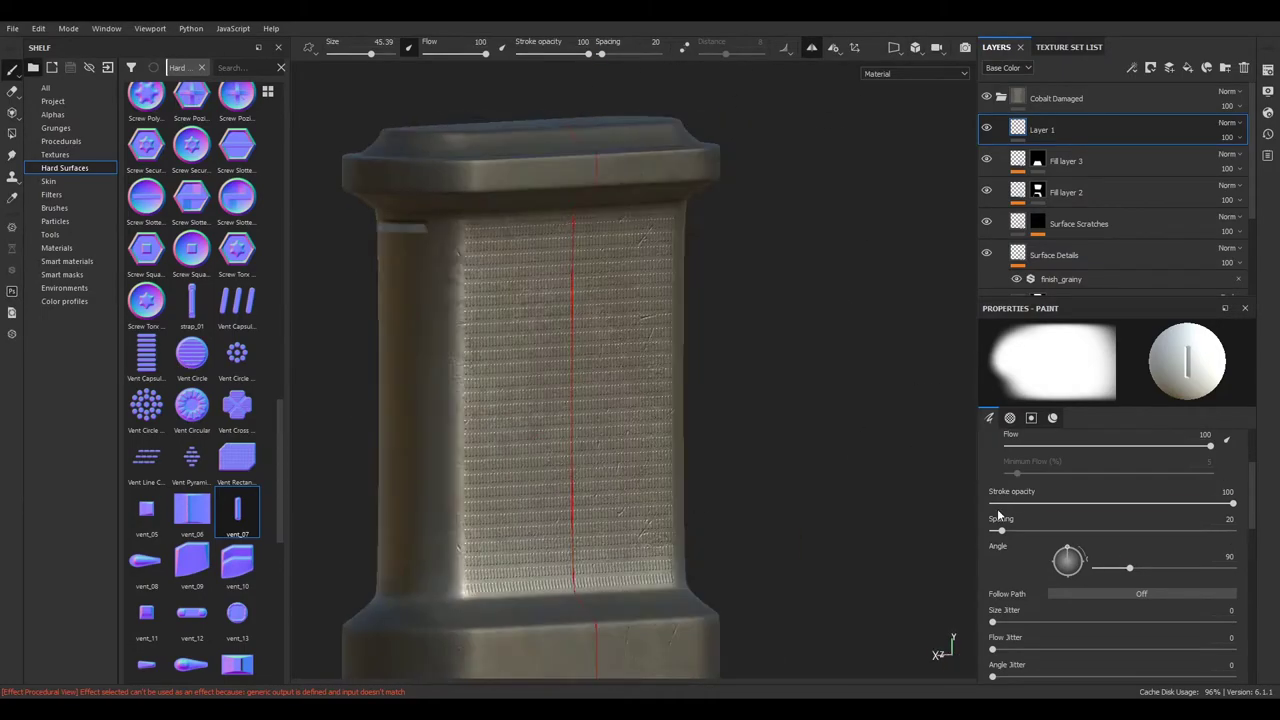
pyautogui.click(1031, 417)
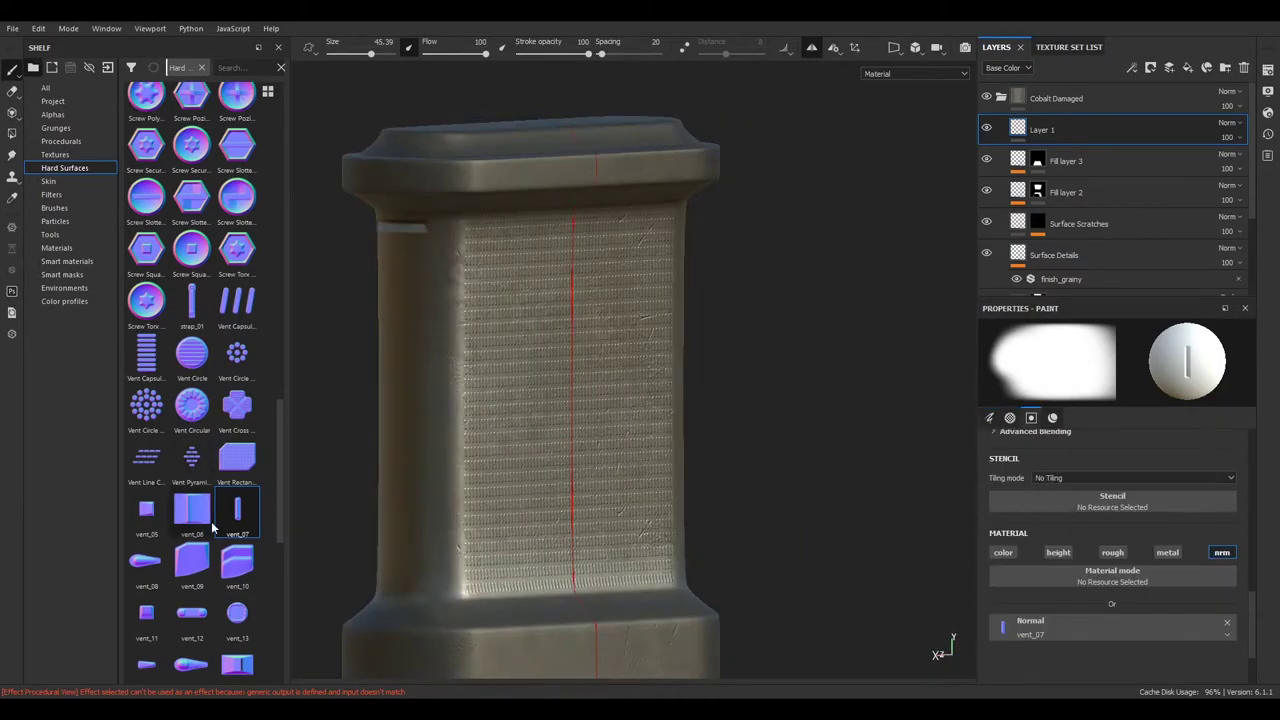
pyautogui.click(192, 612)
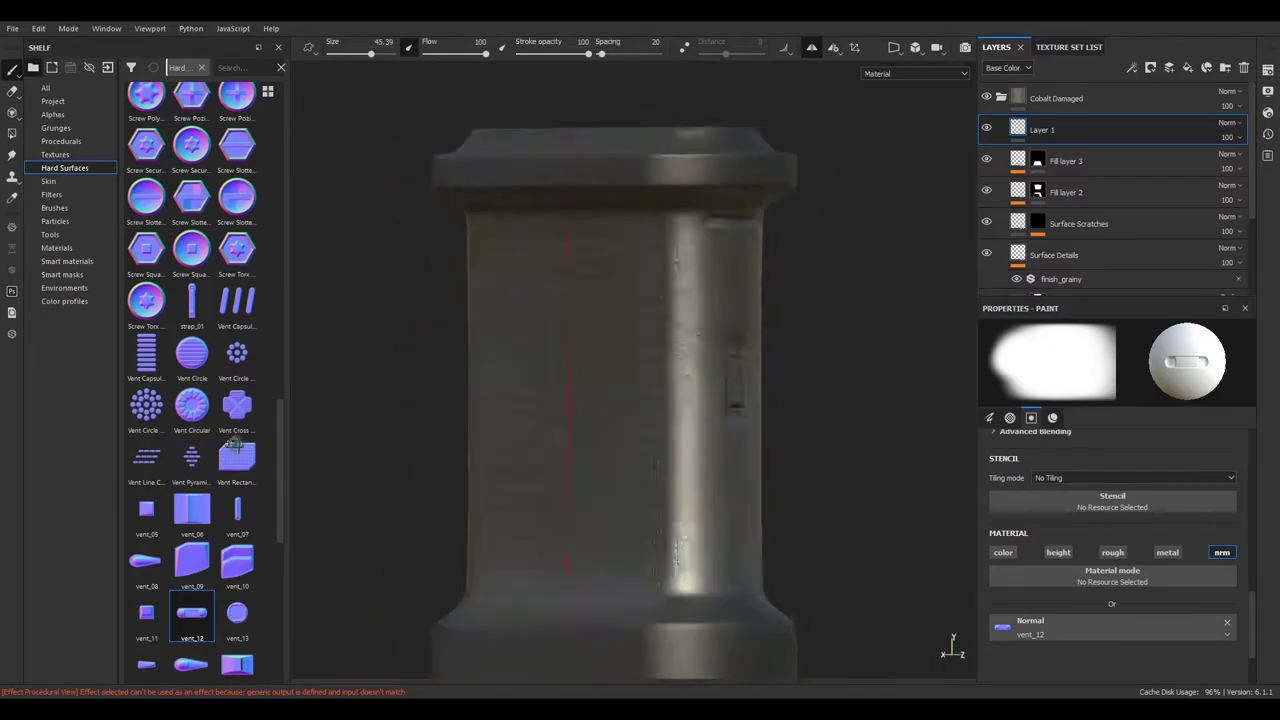
pyautogui.scroll(10, 237, 437)
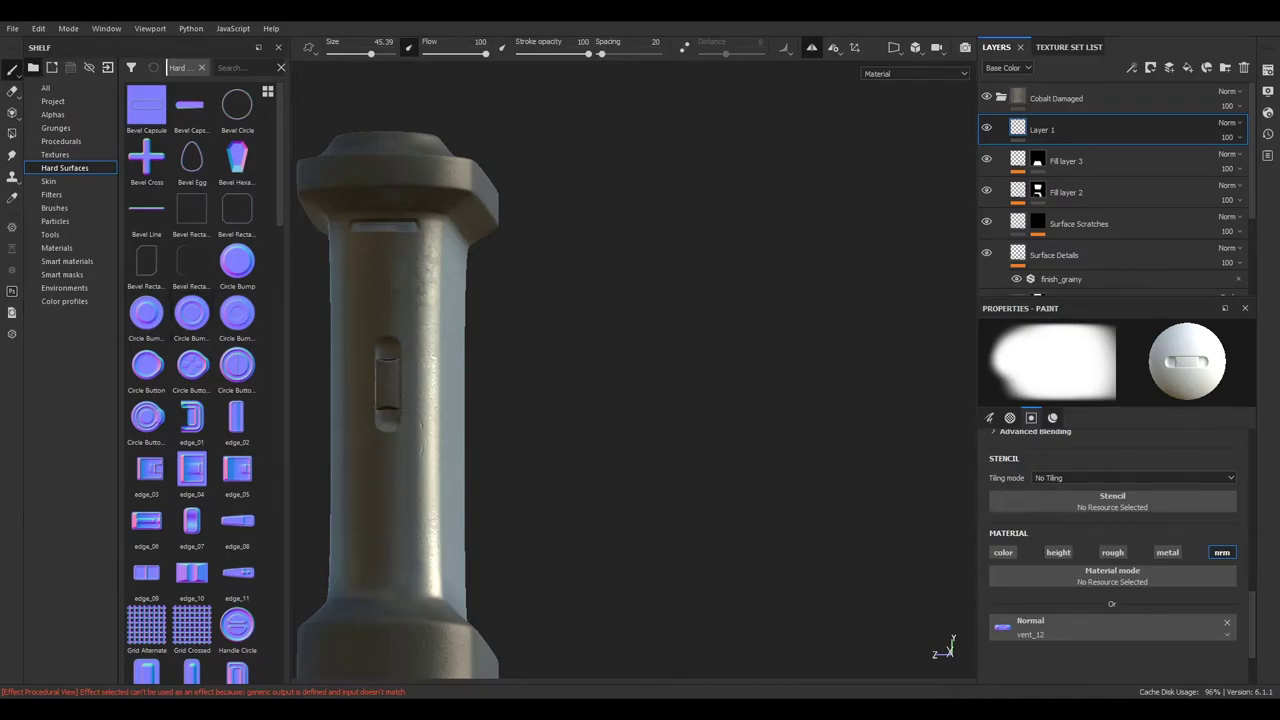
pyautogui.click(186, 317)
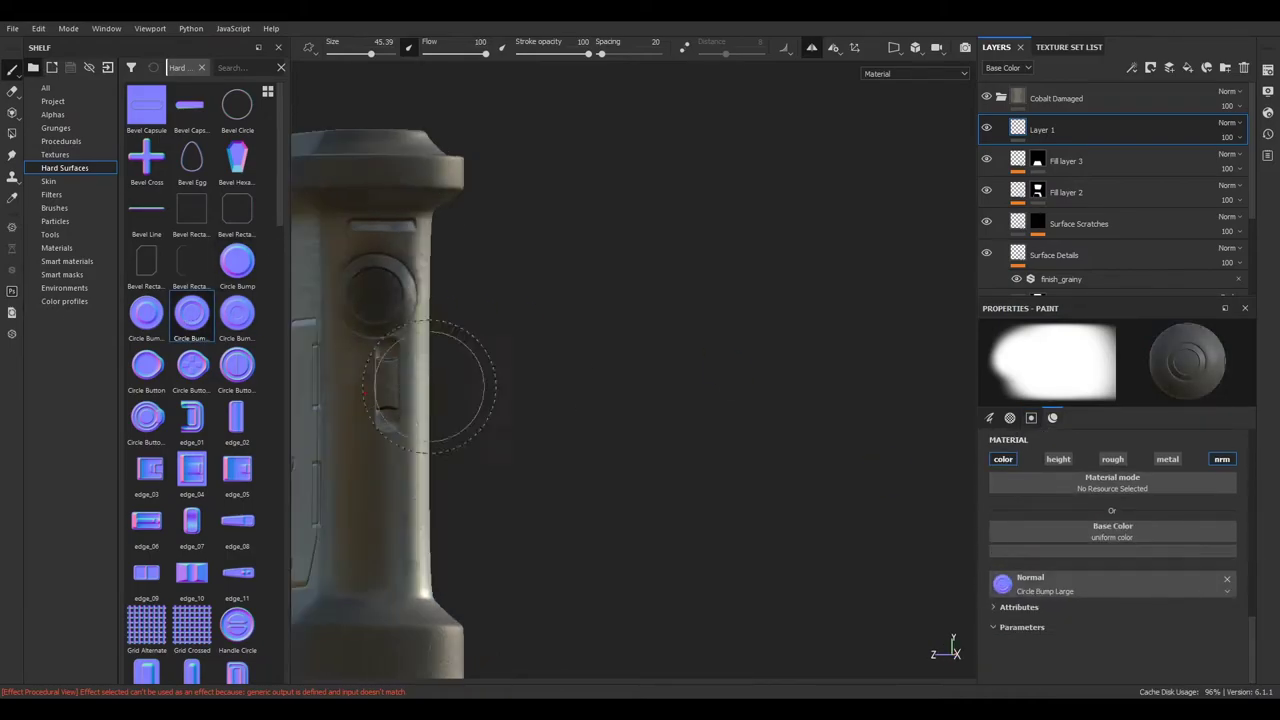
# Switch the stamp to Circle Button, enable height, and add a paint effect inside Layer 1
pyautogui.click(146, 418)
pyautogui.click(1058, 497)
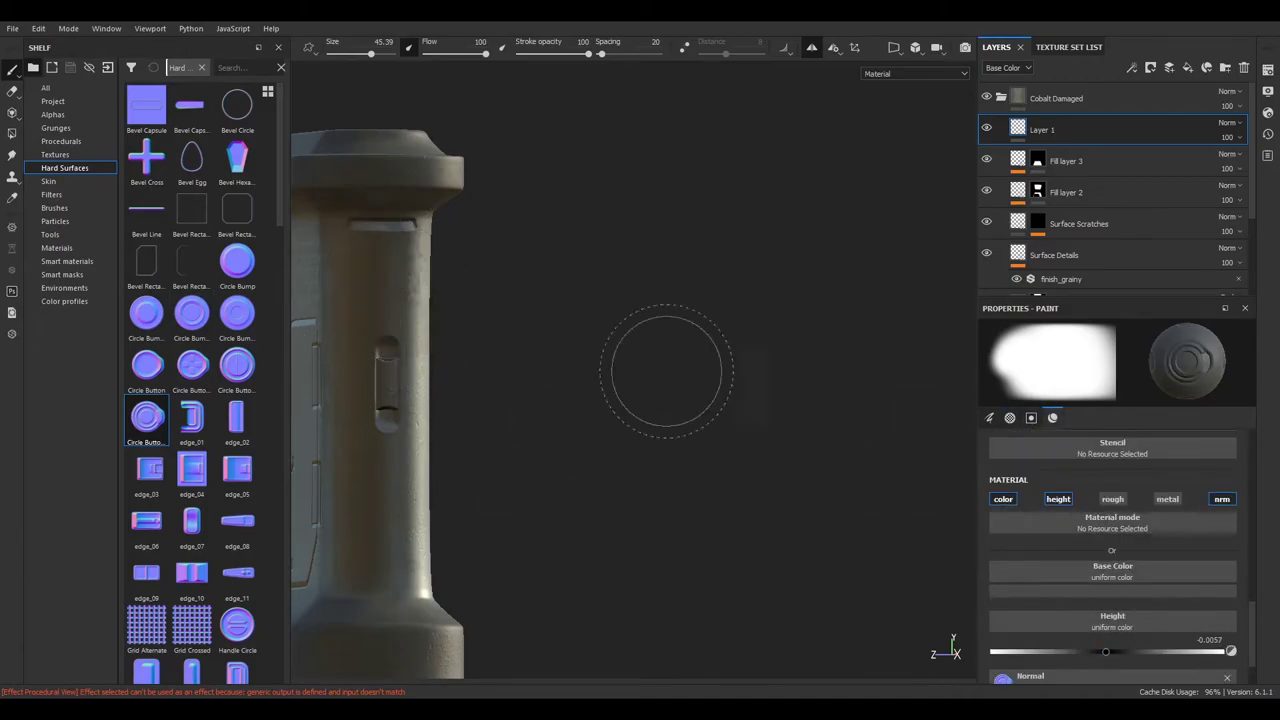
pyautogui.scroll(4, 1011, 506)
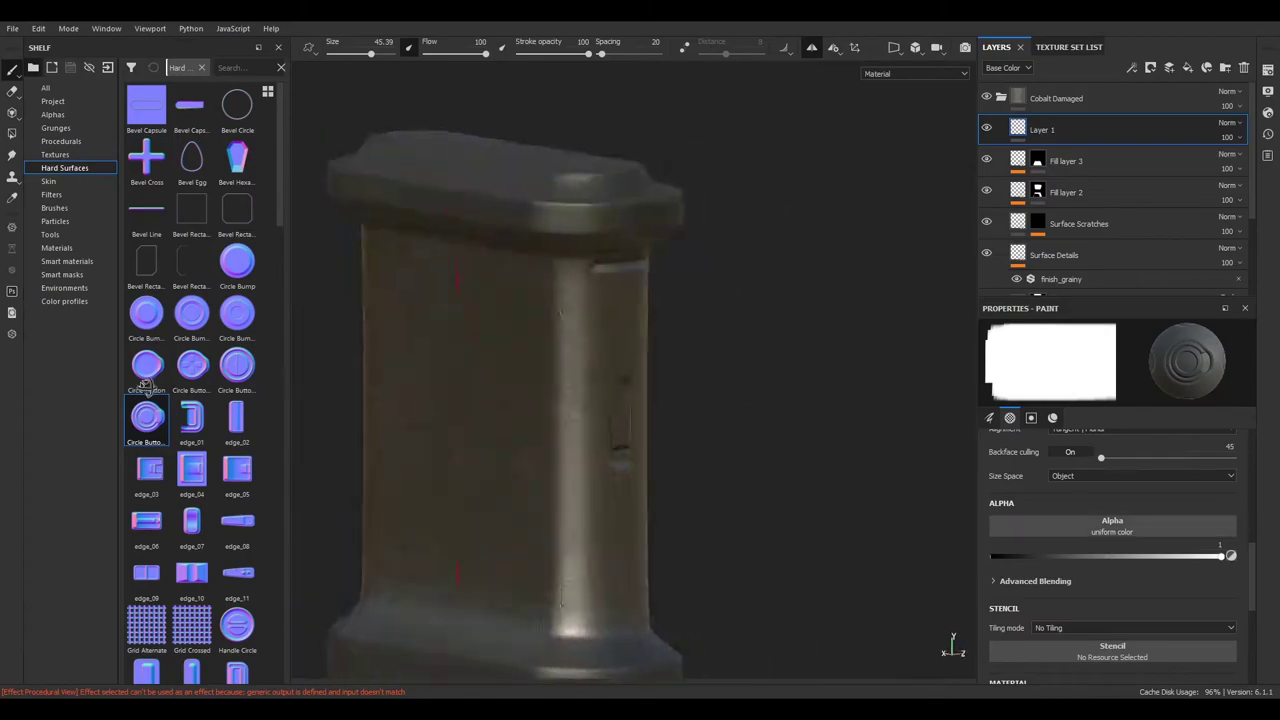
pyautogui.keyDown('alt'); pyautogui.moveTo(940, 400); pyautogui.dragTo(837, 123); pyautogui.keyUp('alt')
pyautogui.scroll(-2, 1110, 520)
pyautogui.scroll(-2, 1110, 520)
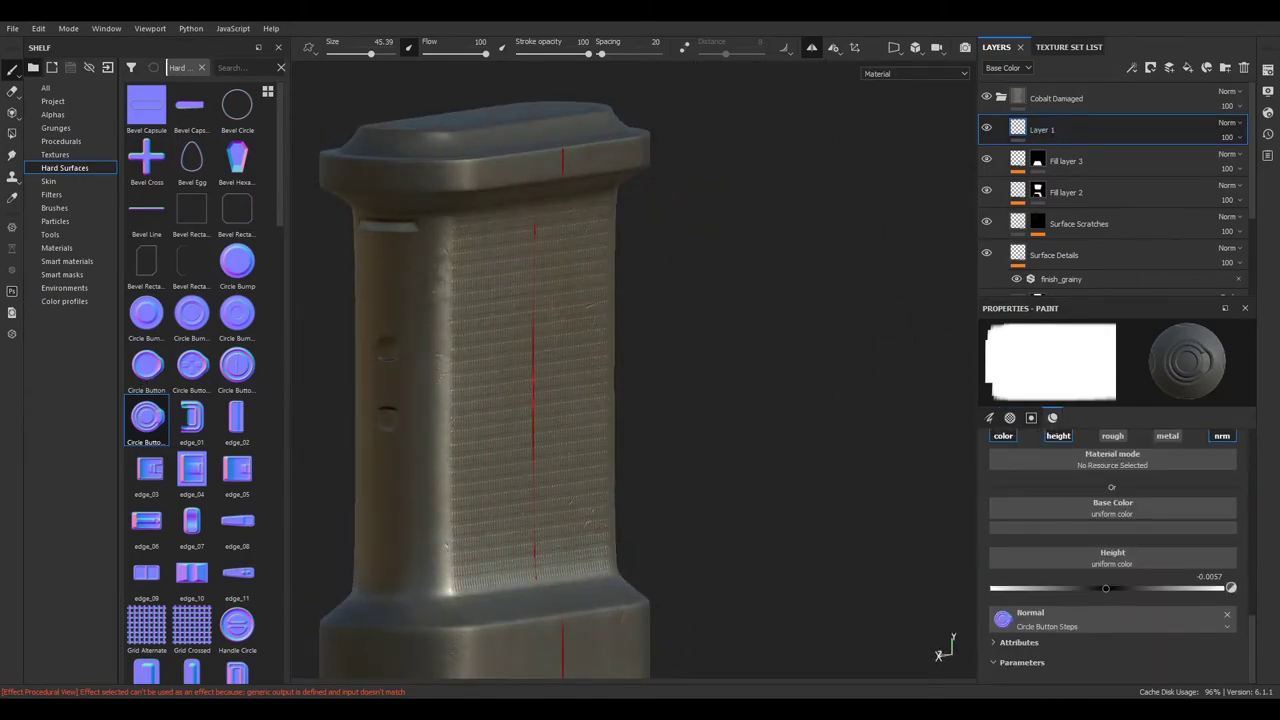
pyautogui.rightClick(1012, 130)
pyautogui.click(1035, 410)
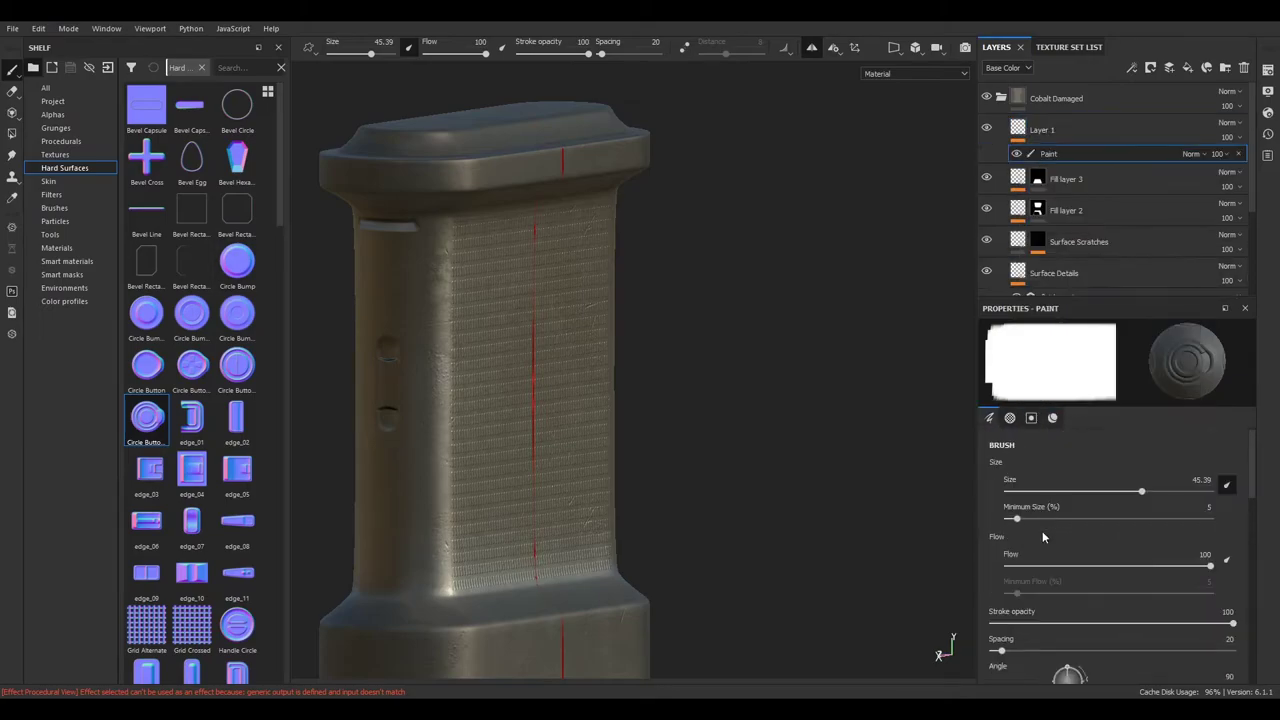
pyautogui.scroll(2, 1100, 540)
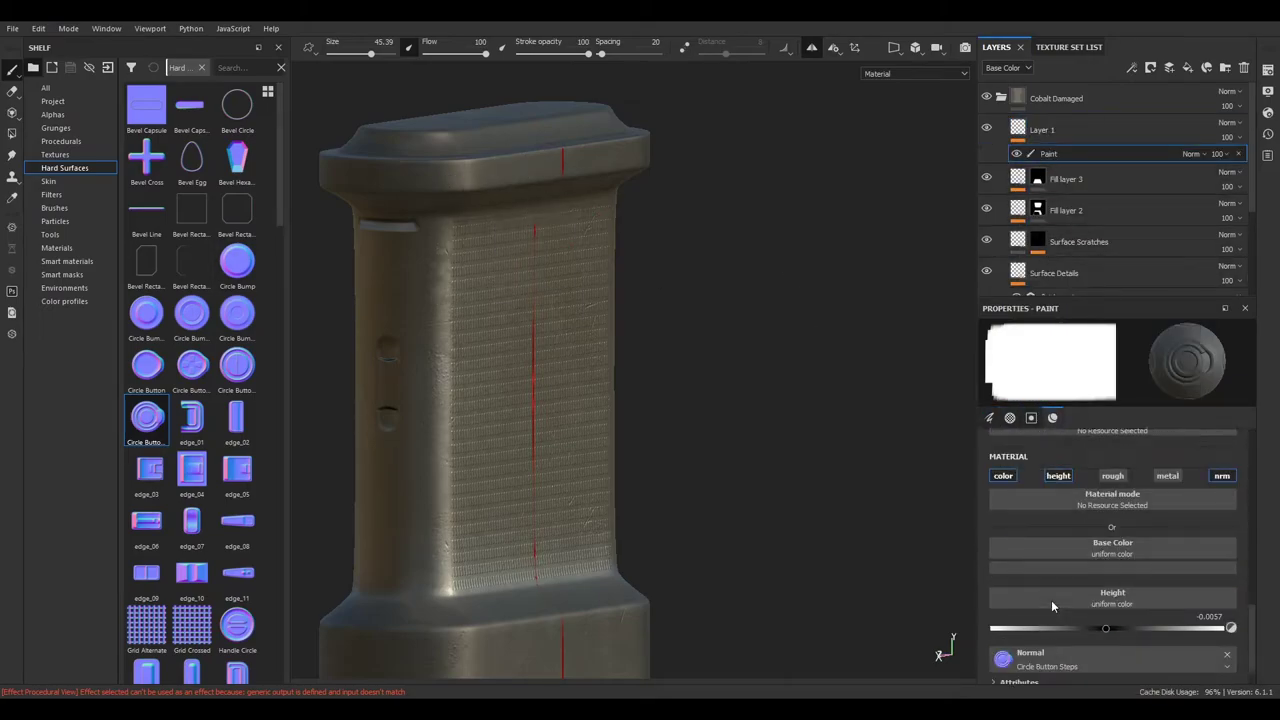
pyautogui.scroll(2, 1100, 540)
# Give the brush the soft round Shape alpha at size 10
pyautogui.click(1112, 497)
pyautogui.scroll(-1, 1120, 580)
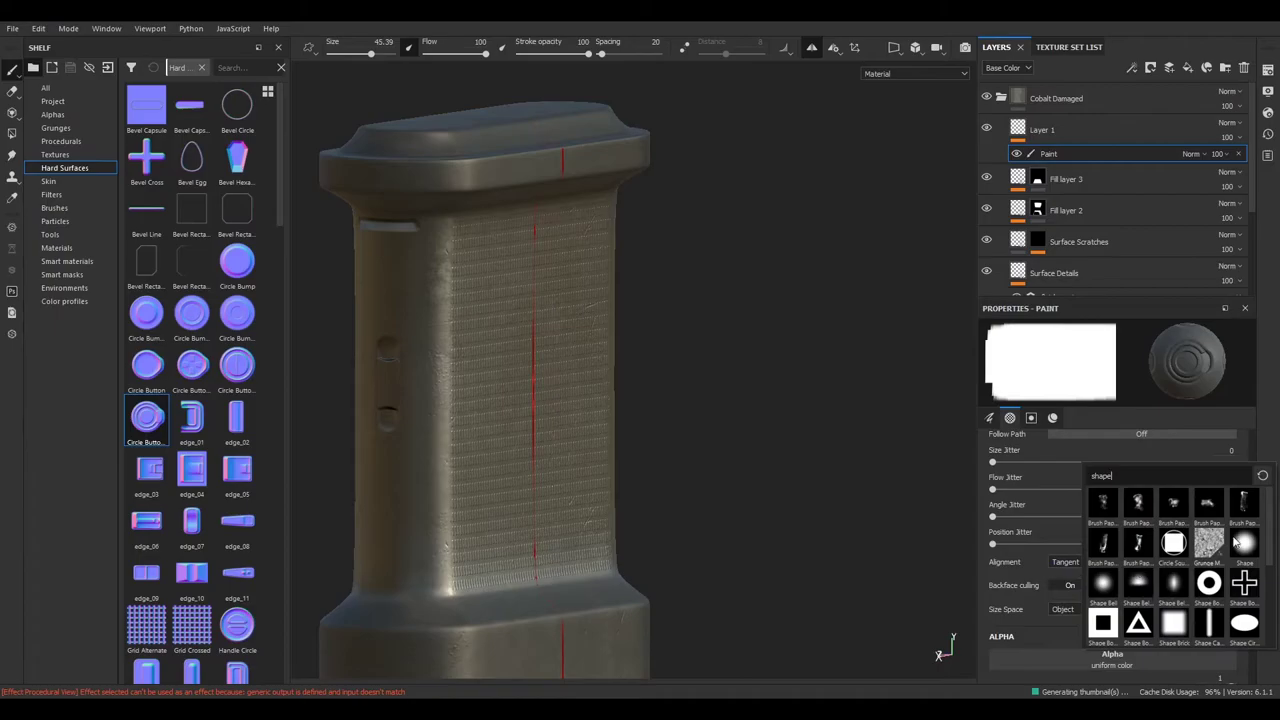
pyautogui.click(1208, 580)
pyautogui.moveTo(377, 59); pyautogui.dragTo(348, 54)
pyautogui.keyDown('alt'); pyautogui.keyDown('shift'); pyautogui.moveTo(440, 200); pyautogui.dragTo(700, 262); pyautogui.keyUp('shift'); pyautogui.keyUp('alt')
pyautogui.scroll(3, 490, 199)
pyautogui.scroll(-3, 1088, 570)
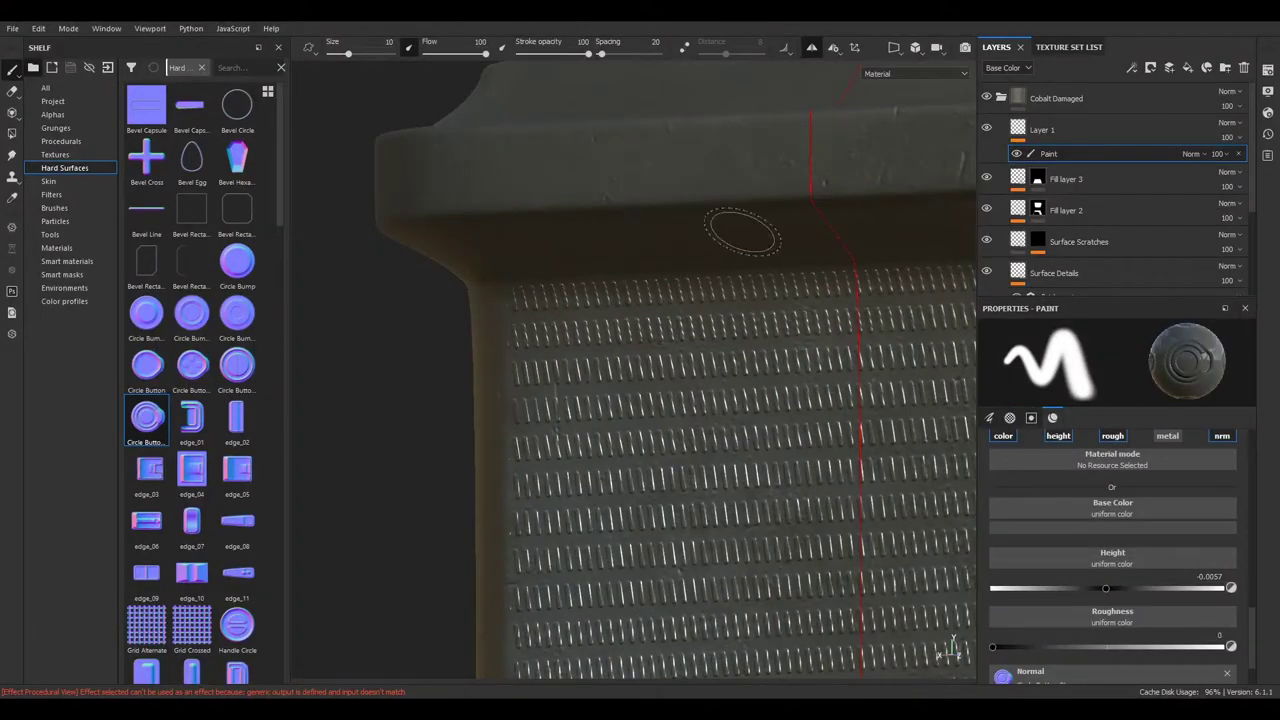
# Go back to painting on Layer 1's Paint effect and show the brush alpha settings
pyautogui.click(1002, 138)
pyautogui.click(1000, 140)
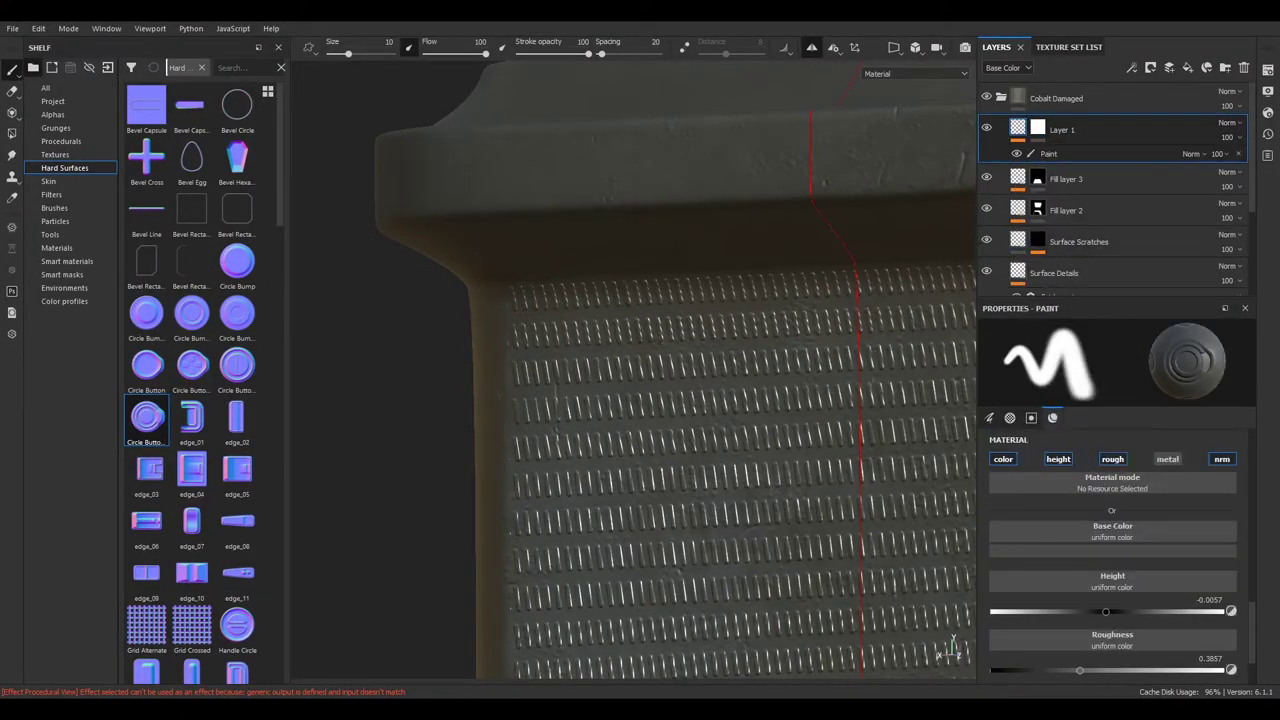
pyautogui.scroll(3, 505, 340)
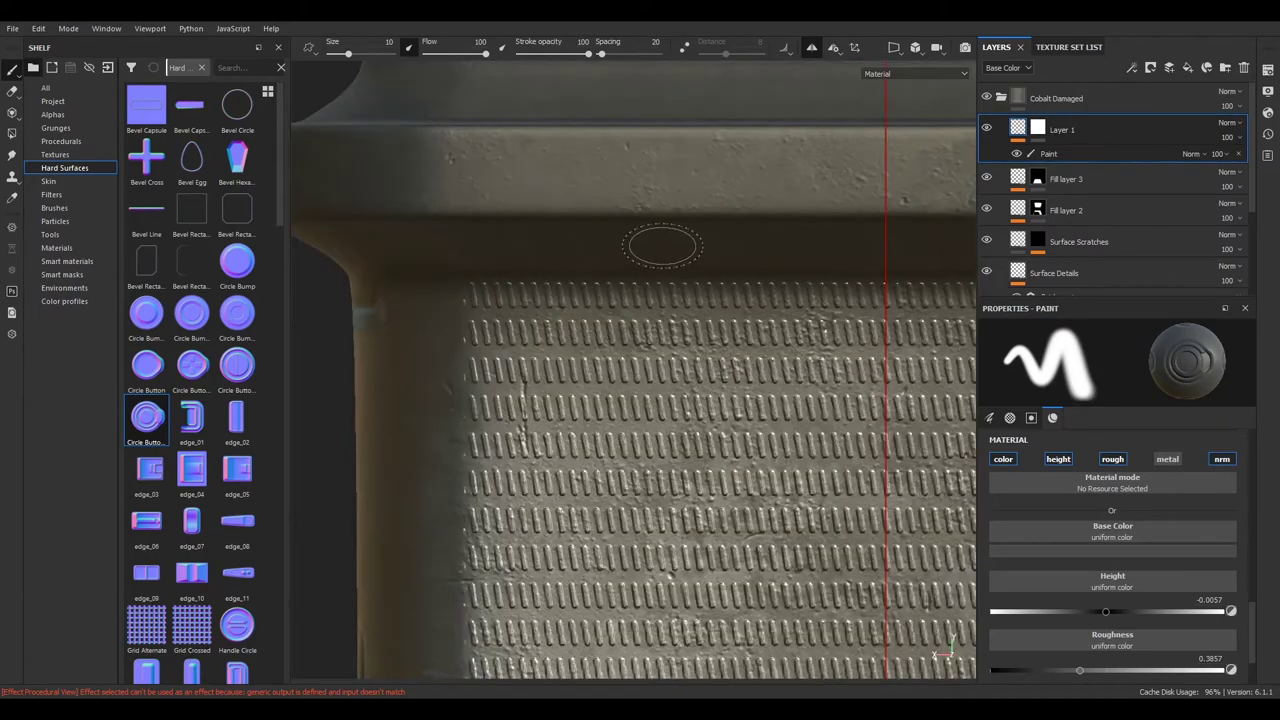
pyautogui.scroll(-5, 994, 516)
pyautogui.click(1010, 417)
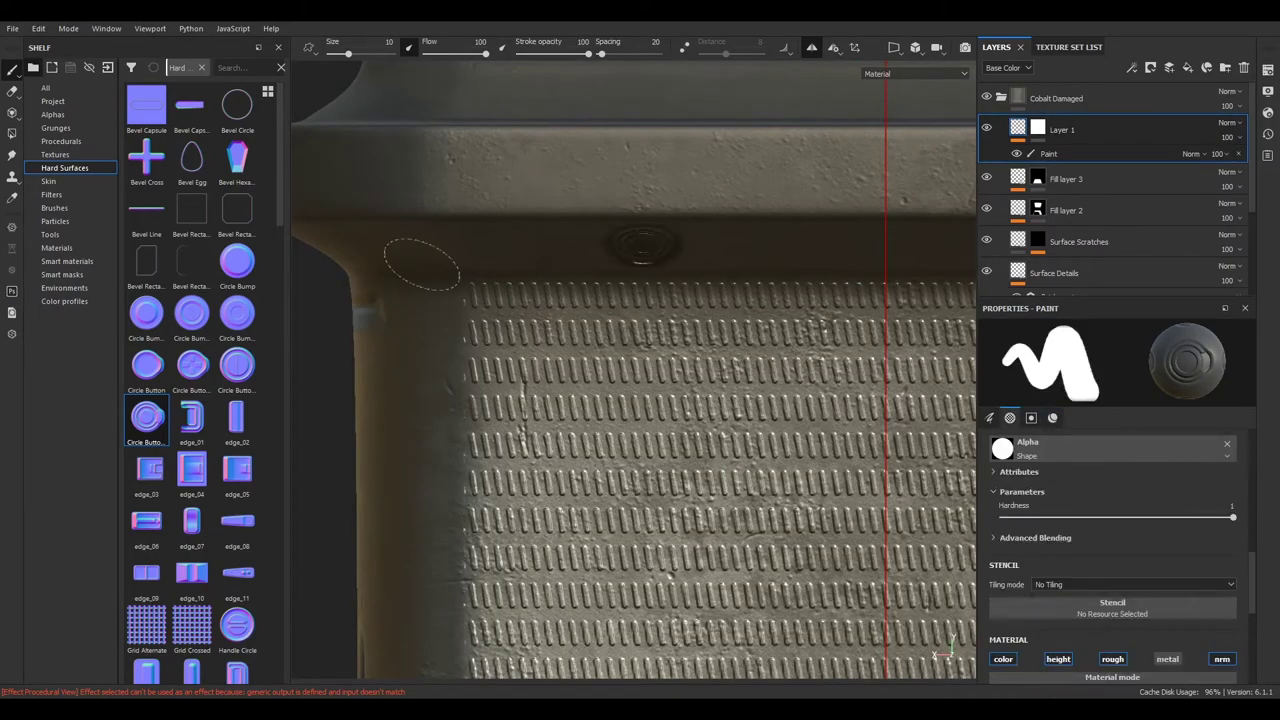
pyautogui.scroll(-3, 498, 300)
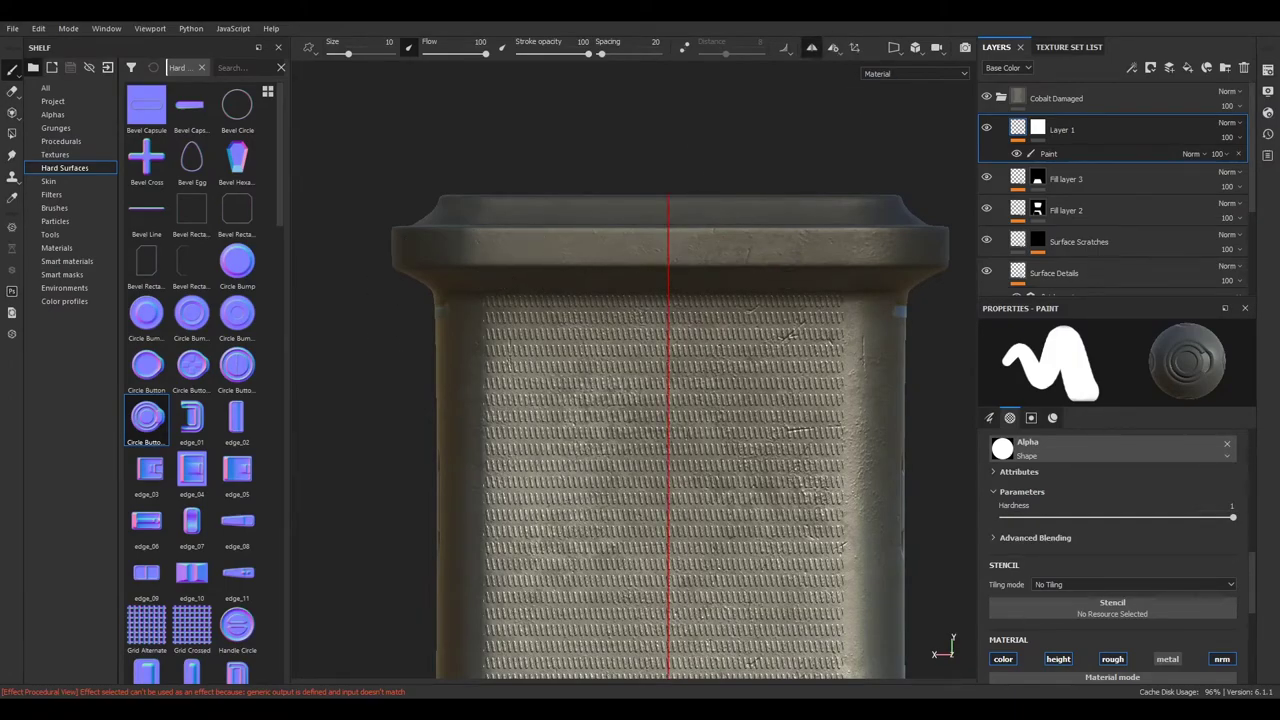
# Enable mirror symmetry and check the pillar from top, front and side views
pyautogui.click(820, 48)
pyautogui.moveTo(800, 178)
pyautogui.keyDown('alt'); pyautogui.mouseDown()
pyautogui.moveTo(671, 134)
pyautogui.moveTo(523, 140)
pyautogui.mouseUp(); pyautogui.keyUp('alt')
pyautogui.click(811, 48)
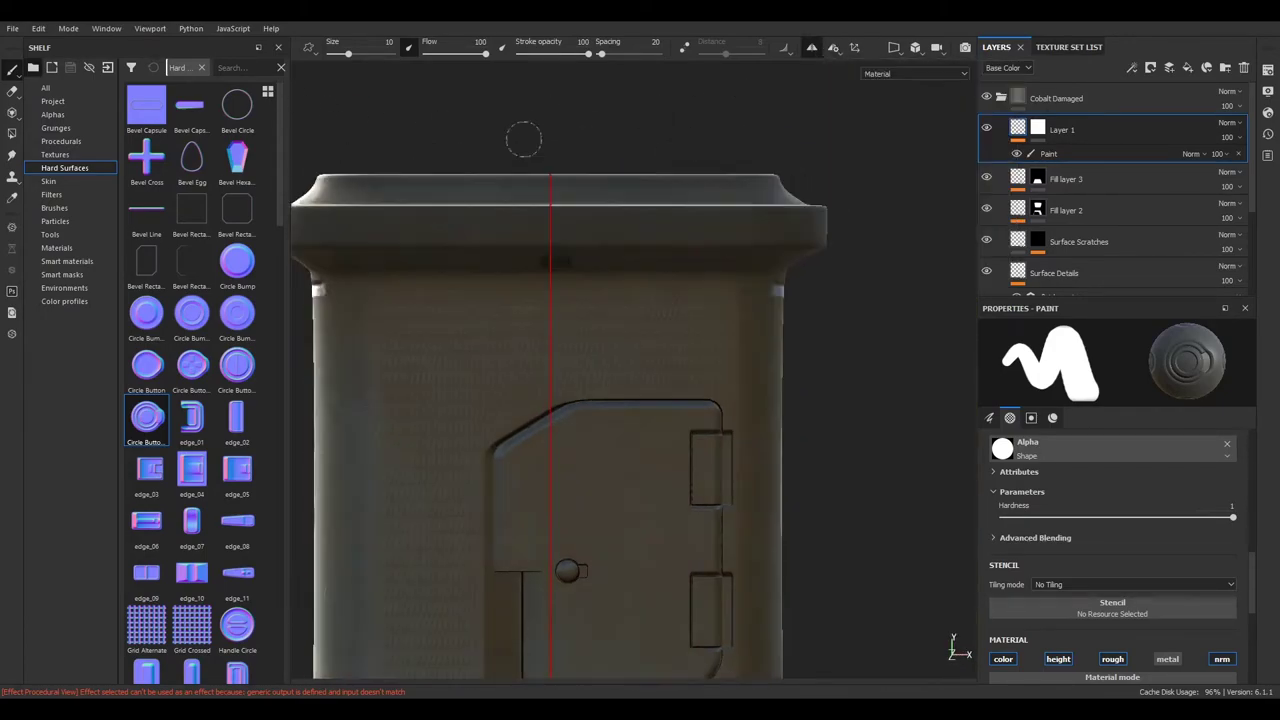
pyautogui.moveTo(368, 252)
pyautogui.keyDown('alt'); pyautogui.mouseDown()
pyautogui.moveTo(793, 258)
pyautogui.moveTo(443, 449)
pyautogui.mouseUp(); pyautogui.keyUp('alt')
# Frame the pillar and turn off the brush's color channel, leaving only nrm
pyautogui.scroll(3, 443, 449)
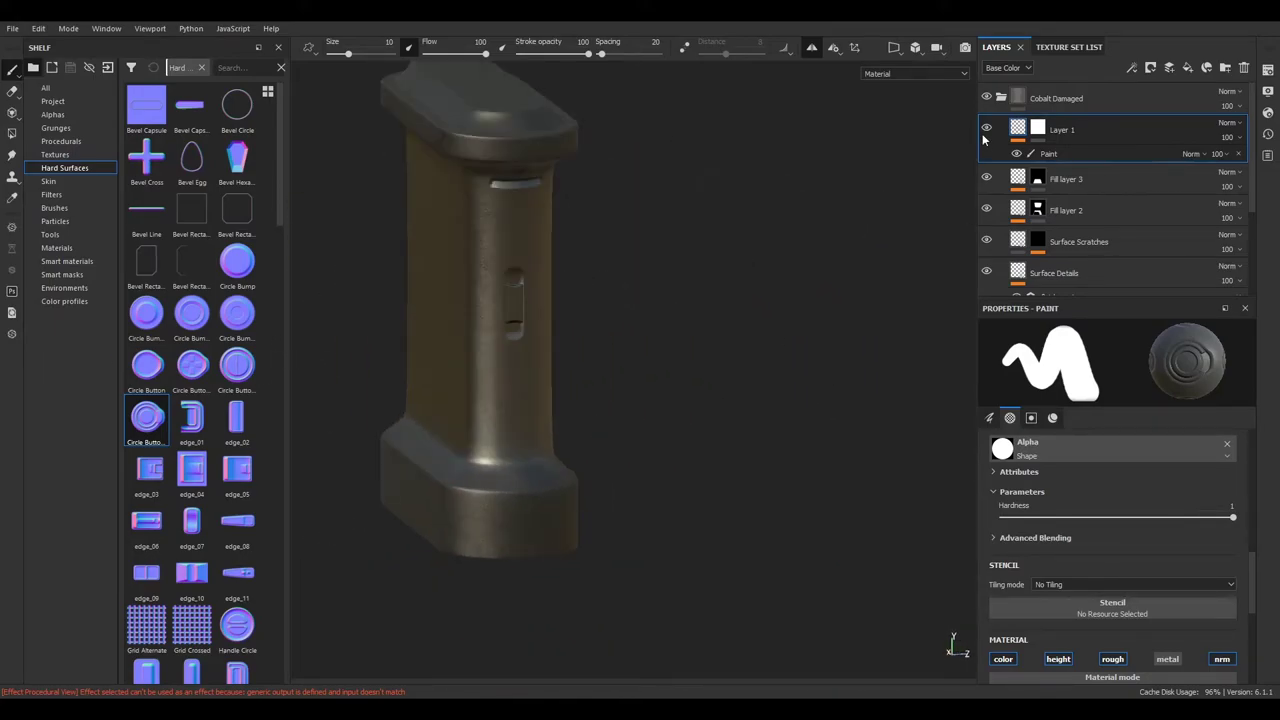
pyautogui.press('f')
pyautogui.scroll(-3, 1131, 575)
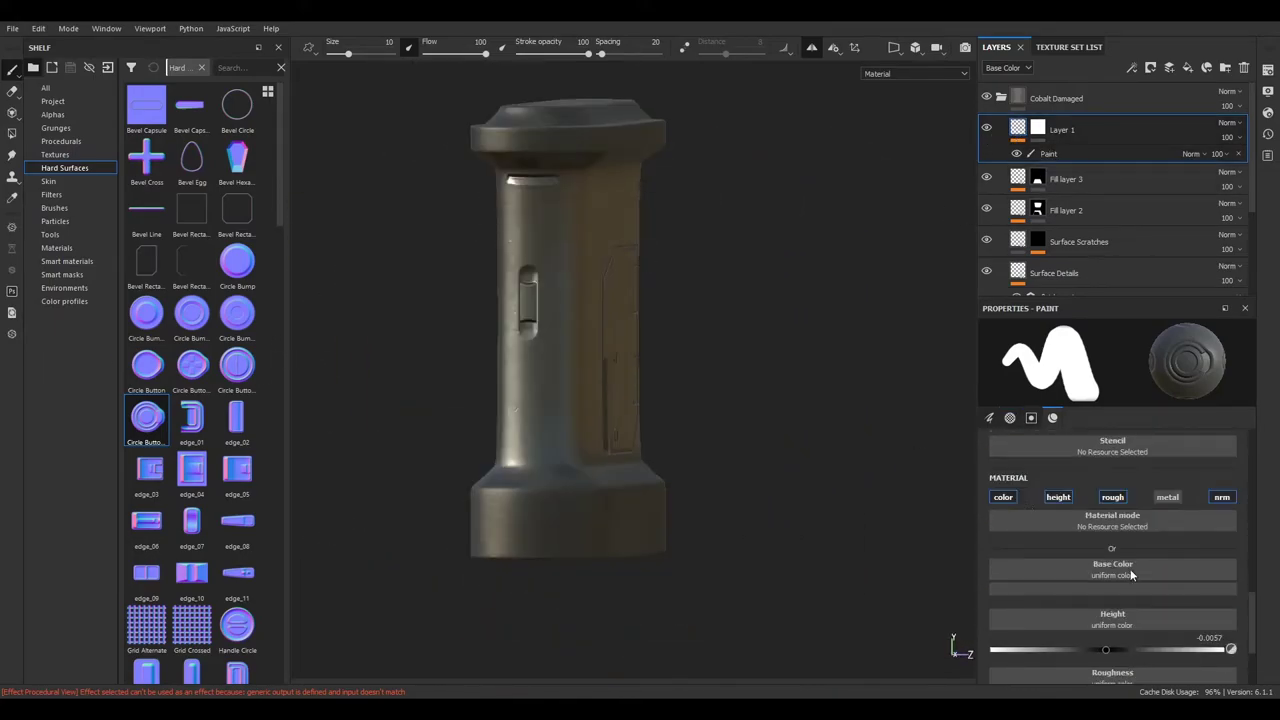
pyautogui.click(1003, 497)
# Reframe the pillar from the front and browse the Hard Surfaces shelf for stamps
pyautogui.keyDown('alt'); pyautogui.moveTo(640, 350); pyautogui.dragTo(811, 206); pyautogui.keyUp('alt')
pyautogui.scroll(5, 768, 495)
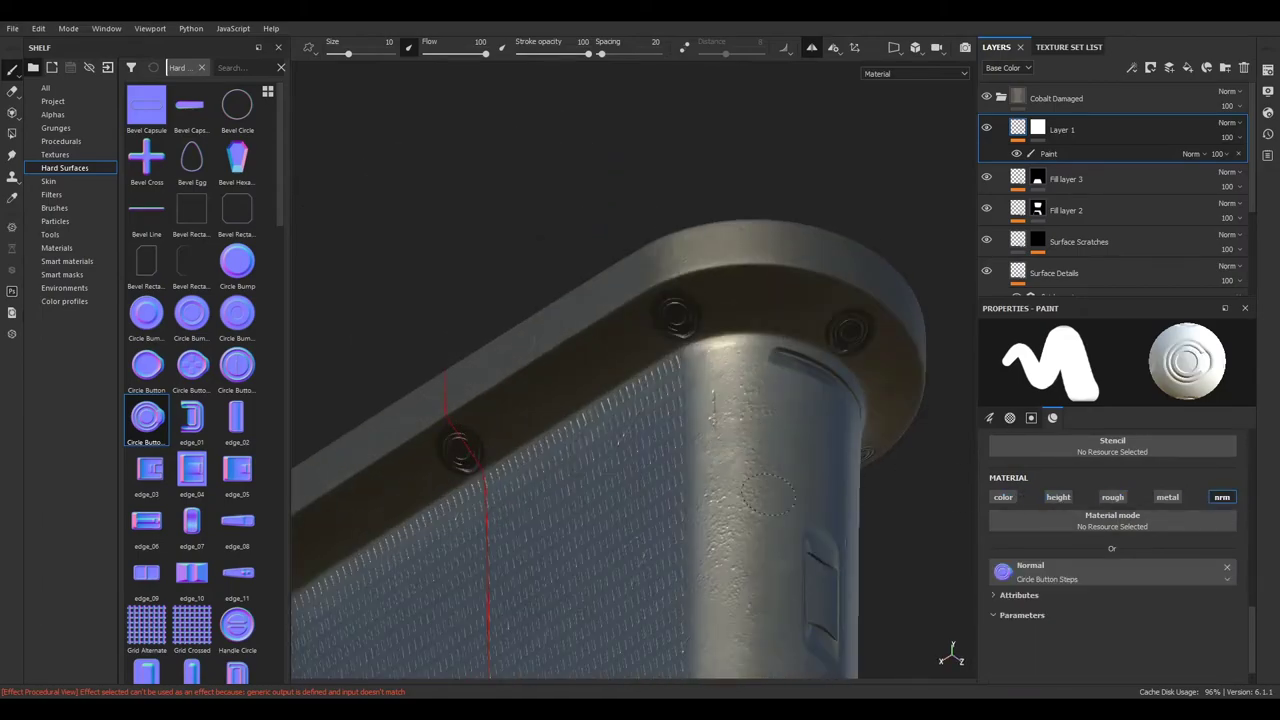
pyautogui.press('f')
pyautogui.scroll(-5, 222, 527)
pyautogui.scroll(-10, 222, 527)
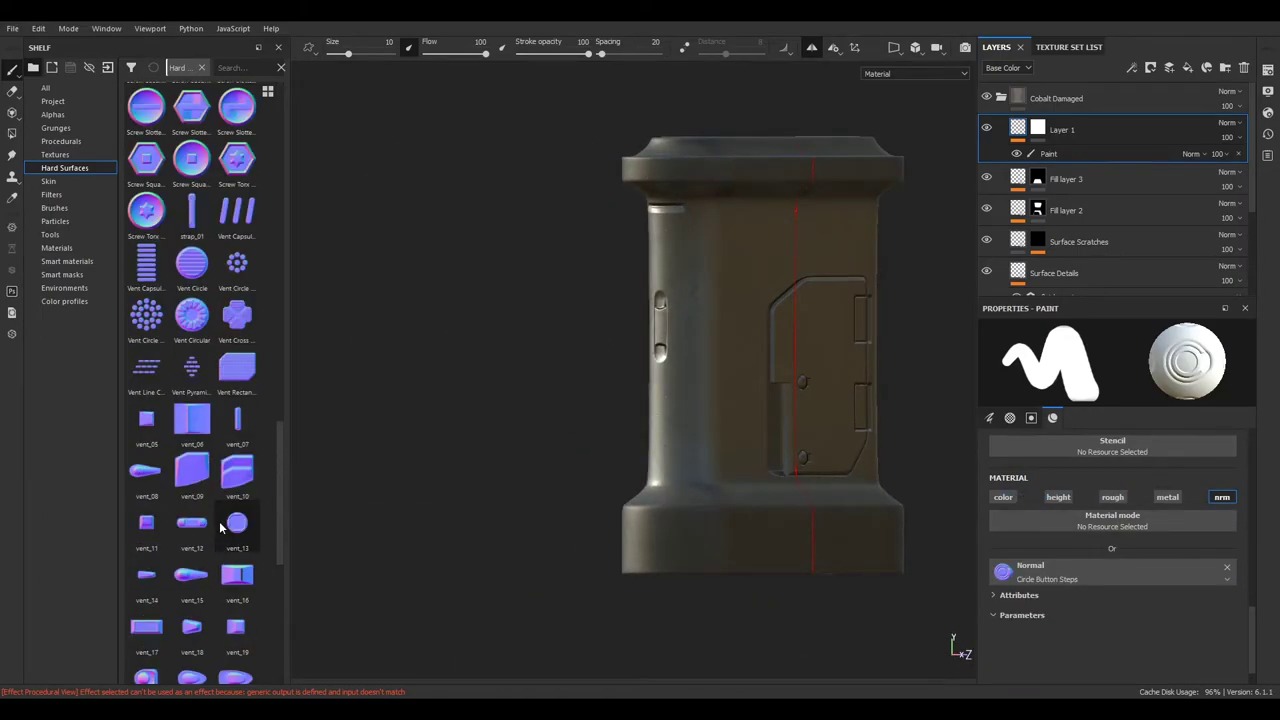
pyautogui.scroll(5, 221, 527)
pyautogui.scroll(5, 216, 515)
pyautogui.scroll(-5, 214, 510)
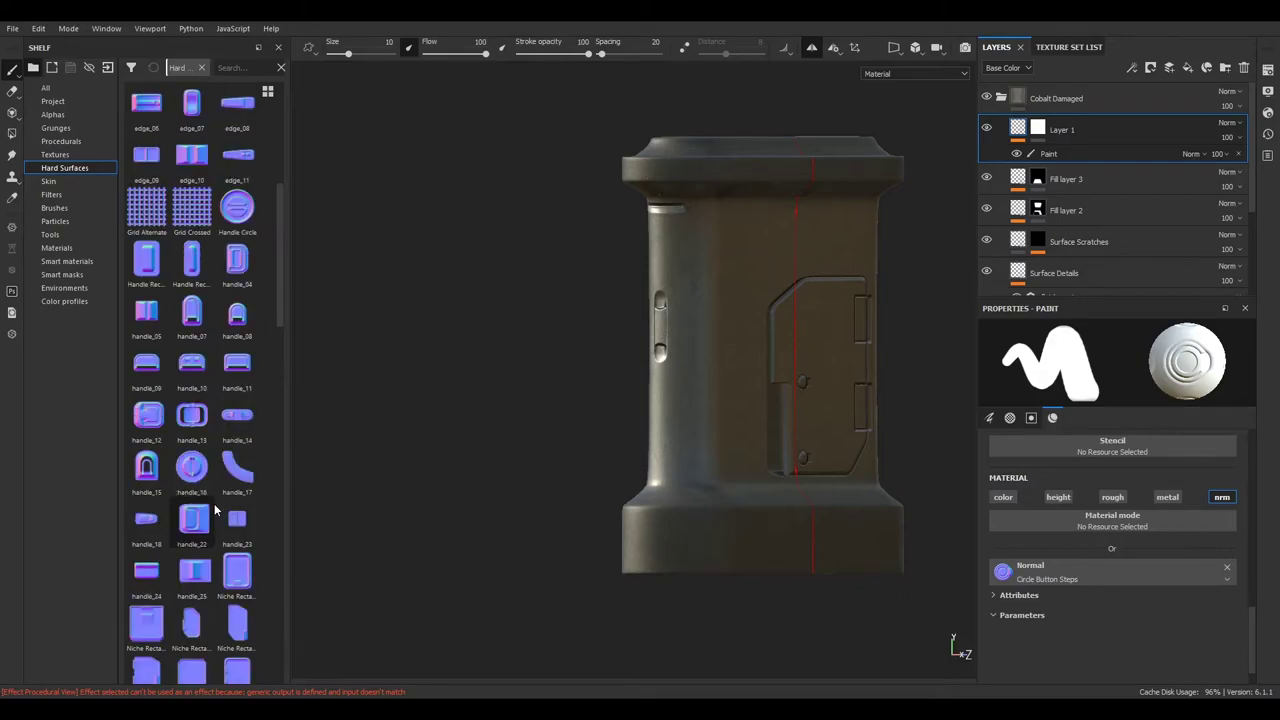
pyautogui.scroll(-5, 214, 510)
pyautogui.scroll(-5, 214, 510)
pyautogui.scroll(-5, 214, 510)
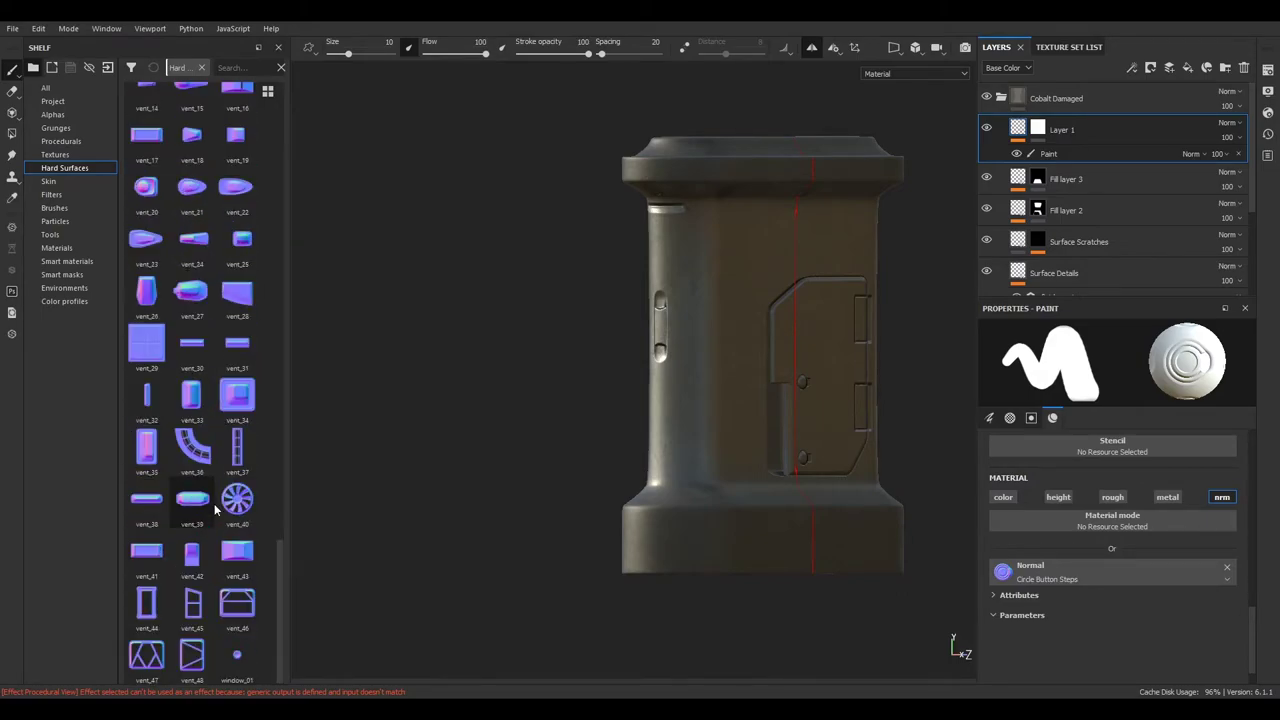
pyautogui.scroll(3, 172, 400)
pyautogui.scroll(3, 196, 333)
pyautogui.scroll(3, 196, 333)
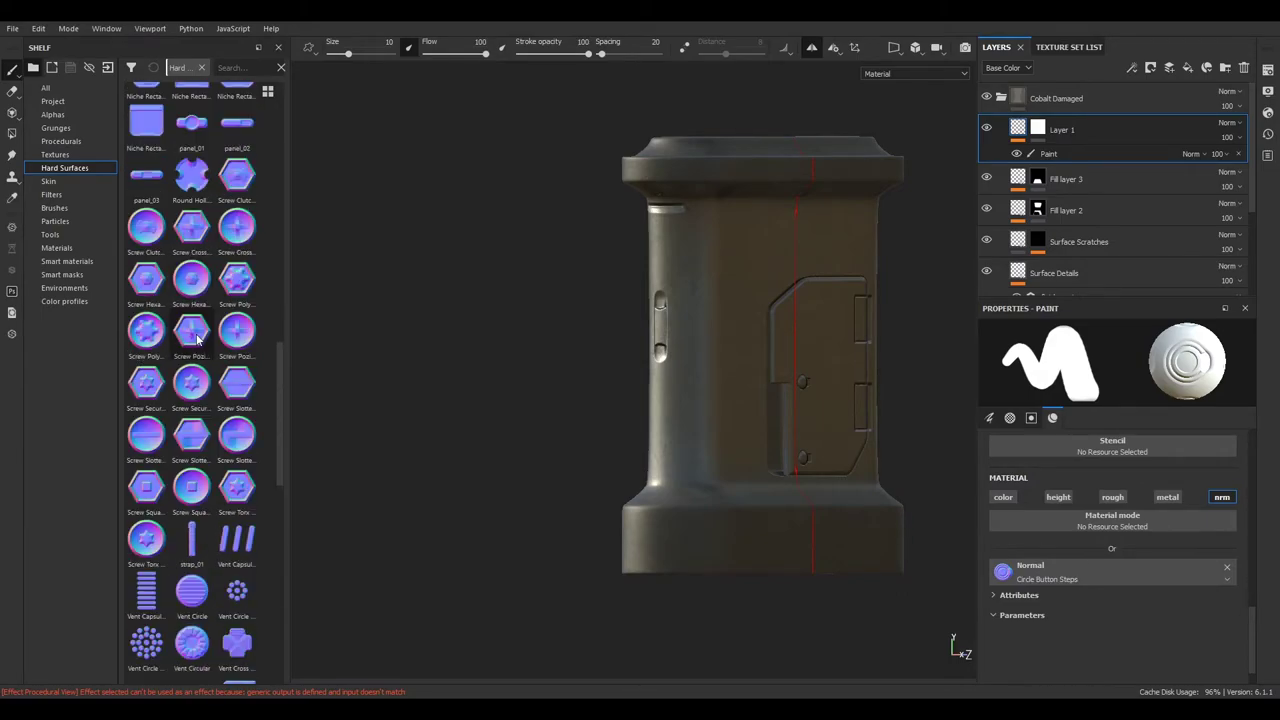
pyautogui.scroll(3, 197, 341)
pyautogui.scroll(3, 199, 370)
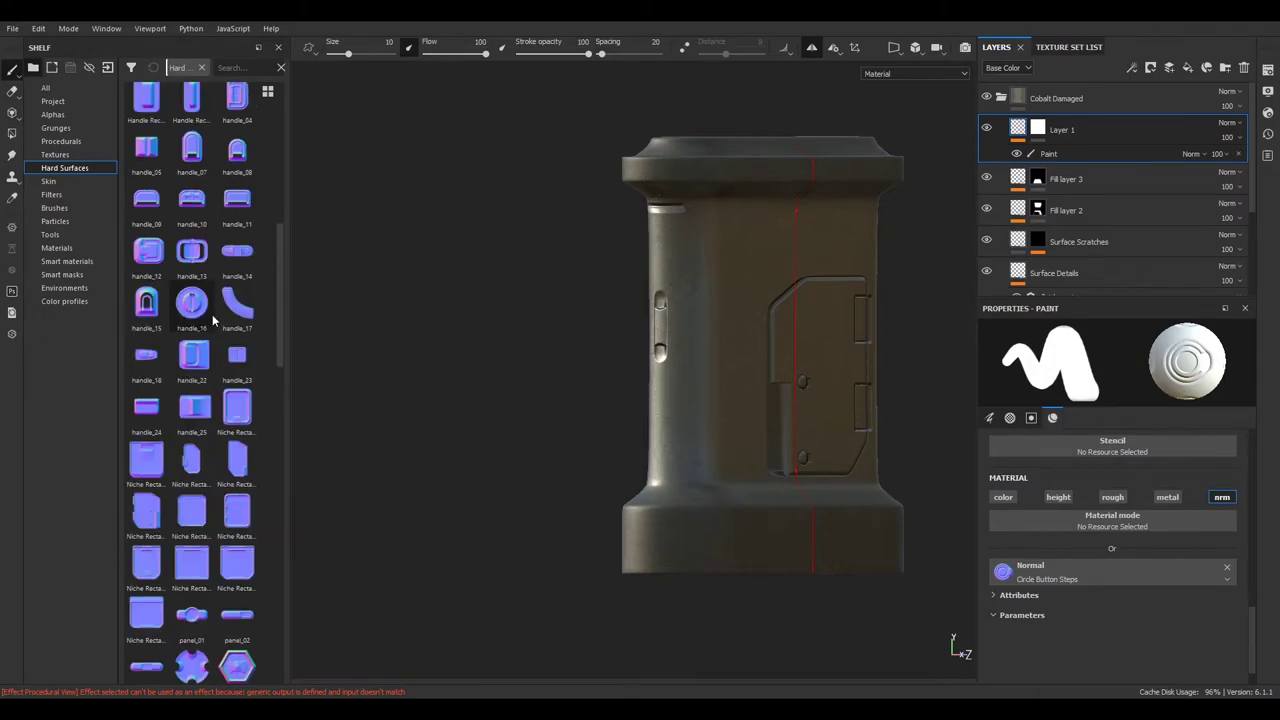
pyautogui.scroll(3, 199, 375)
pyautogui.scroll(3, 199, 380)
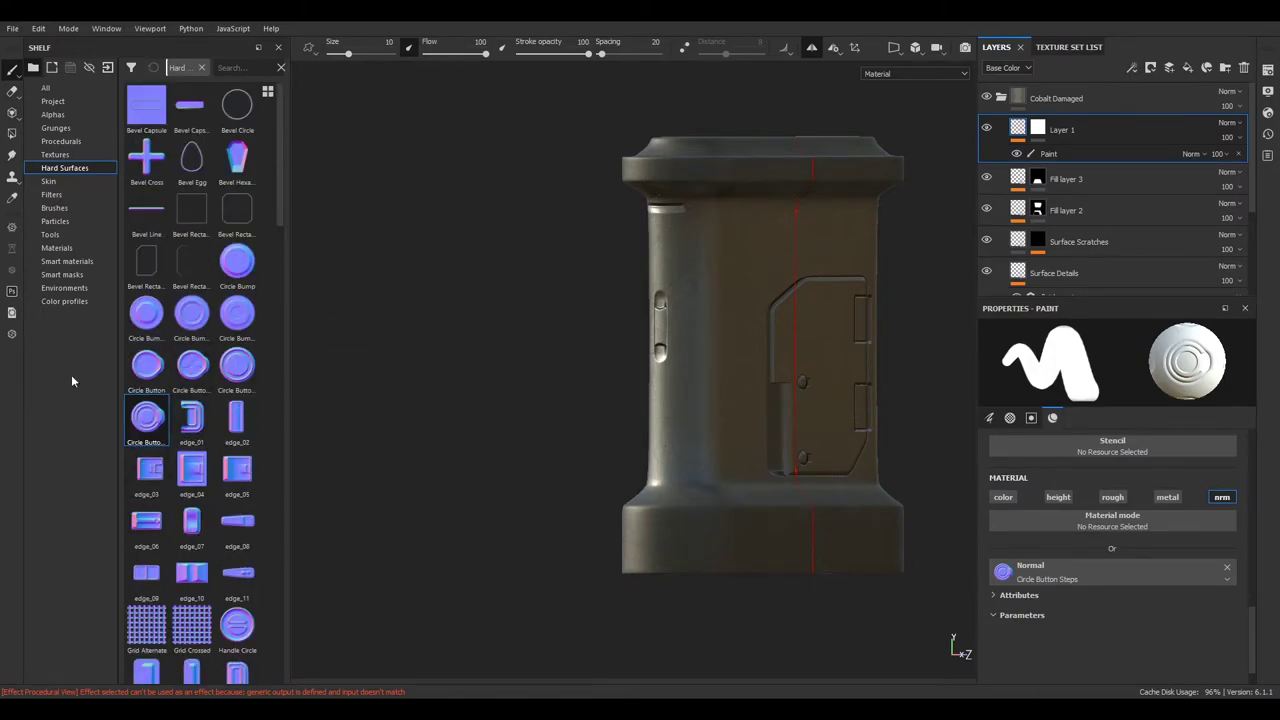
pyautogui.scroll(-3, 190, 380)
# Lower Fill layer 3's opacity to 72
pyautogui.scroll(-3, 190, 380)
pyautogui.keyDown('alt'); pyautogui.moveTo(760, 350); pyautogui.dragTo(820, 350); pyautogui.keyUp('alt')
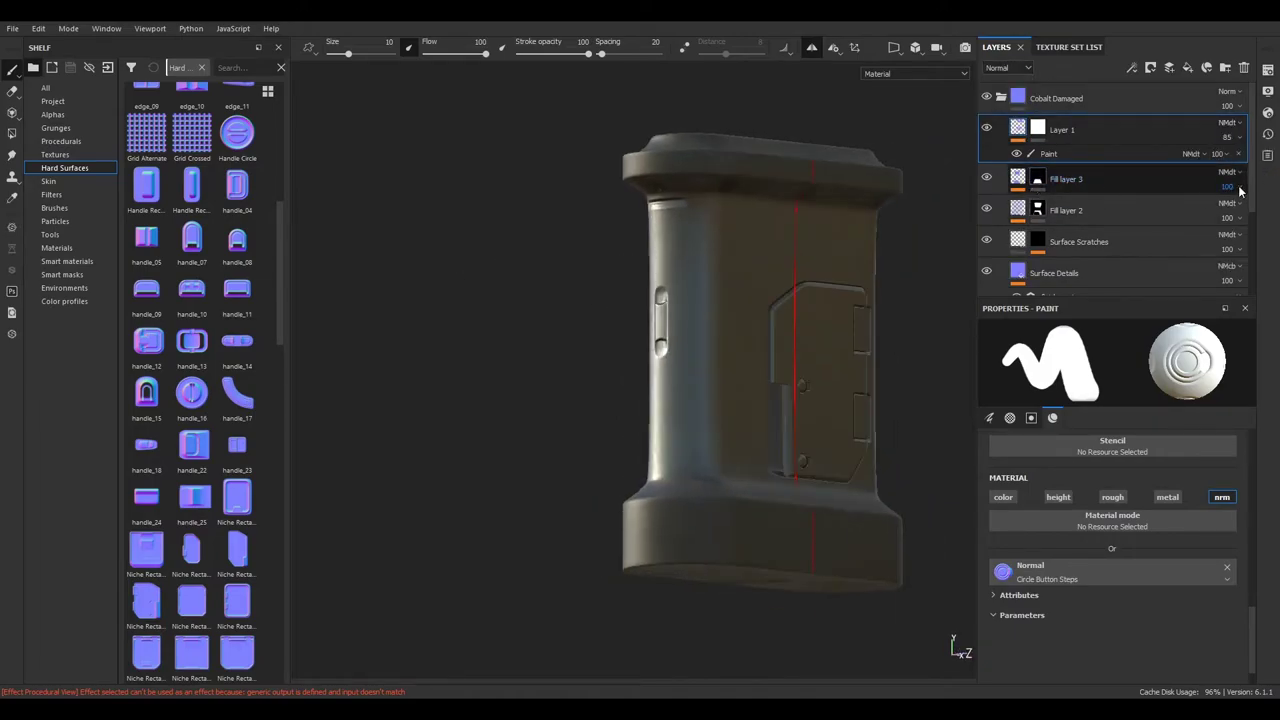
pyautogui.moveTo(1240, 190); pyautogui.dragTo(1245, 205)
pyautogui.moveTo(497, 309)
pyautogui.keyDown('alt'); pyautogui.mouseDown()
pyautogui.moveTo(420, 277)
pyautogui.moveTo(938, 322)
pyautogui.mouseUp(); pyautogui.keyUp('alt')
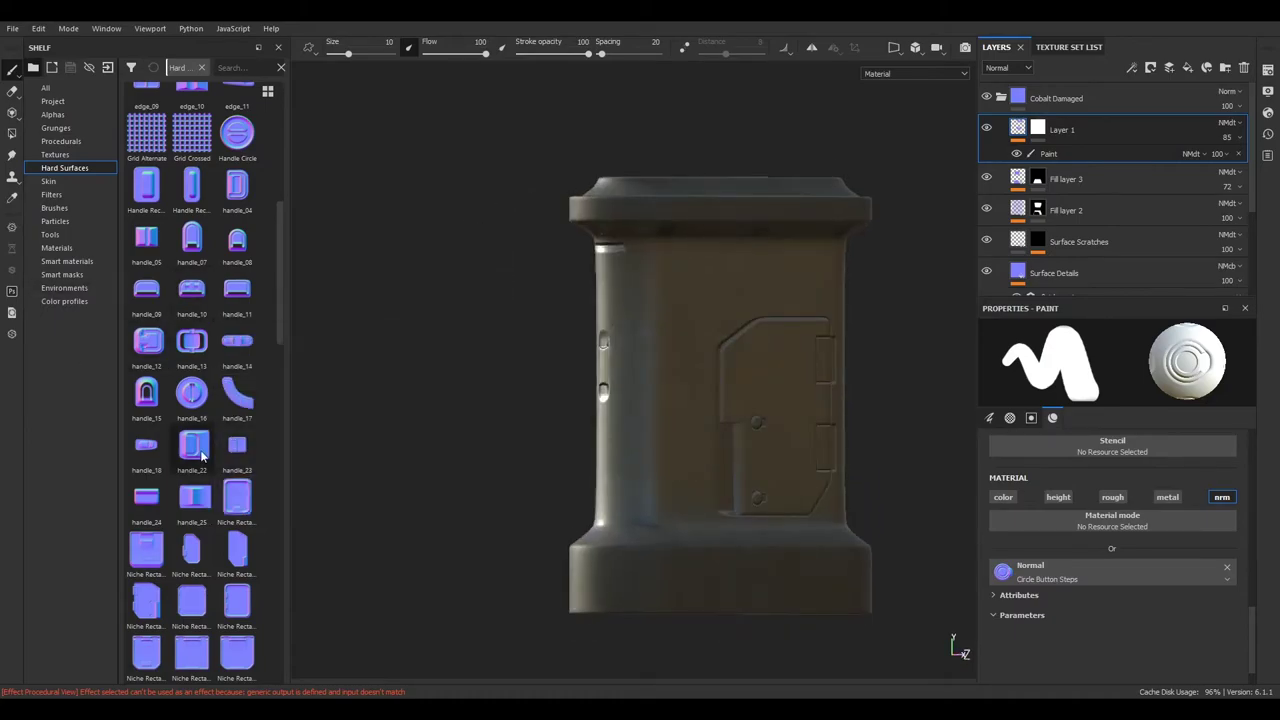
# Load a Niche Rectangle stamp into the brush Normal slot and set brush size 20
pyautogui.scroll(-3, 255, 380)
pyautogui.moveTo(745, 458); pyautogui.dragTo(745, 458)
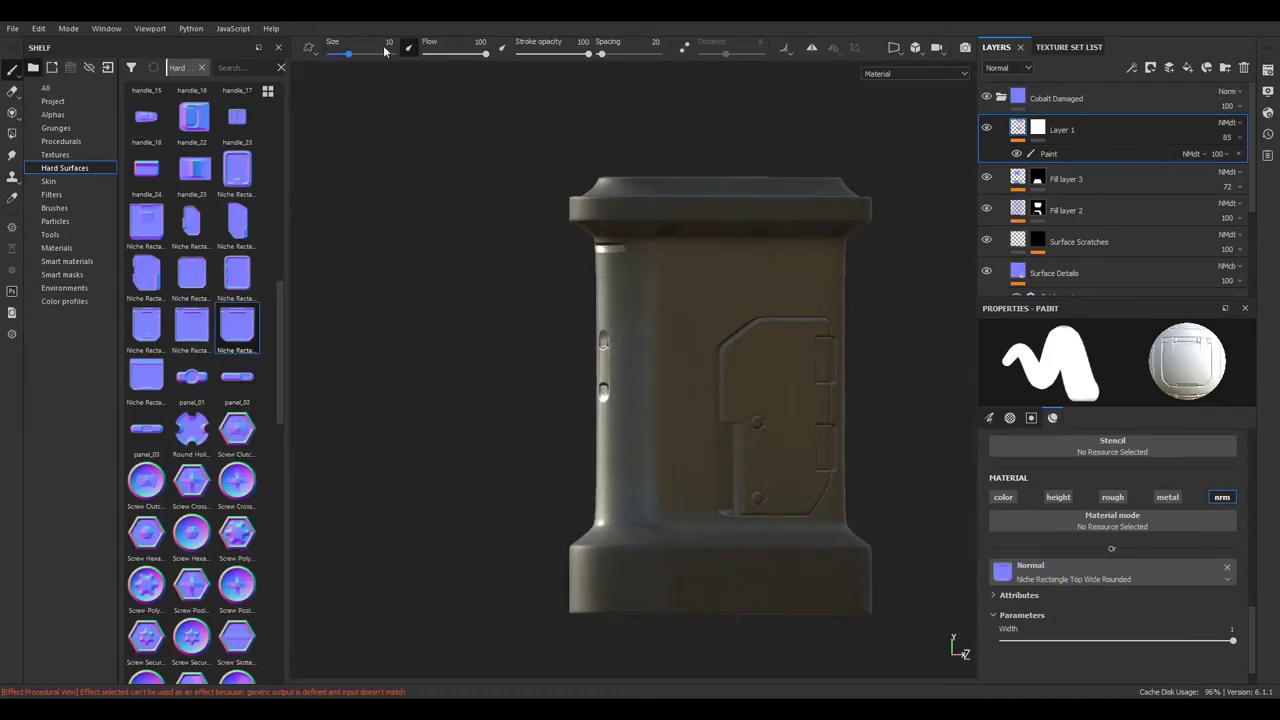
pyautogui.press(']')
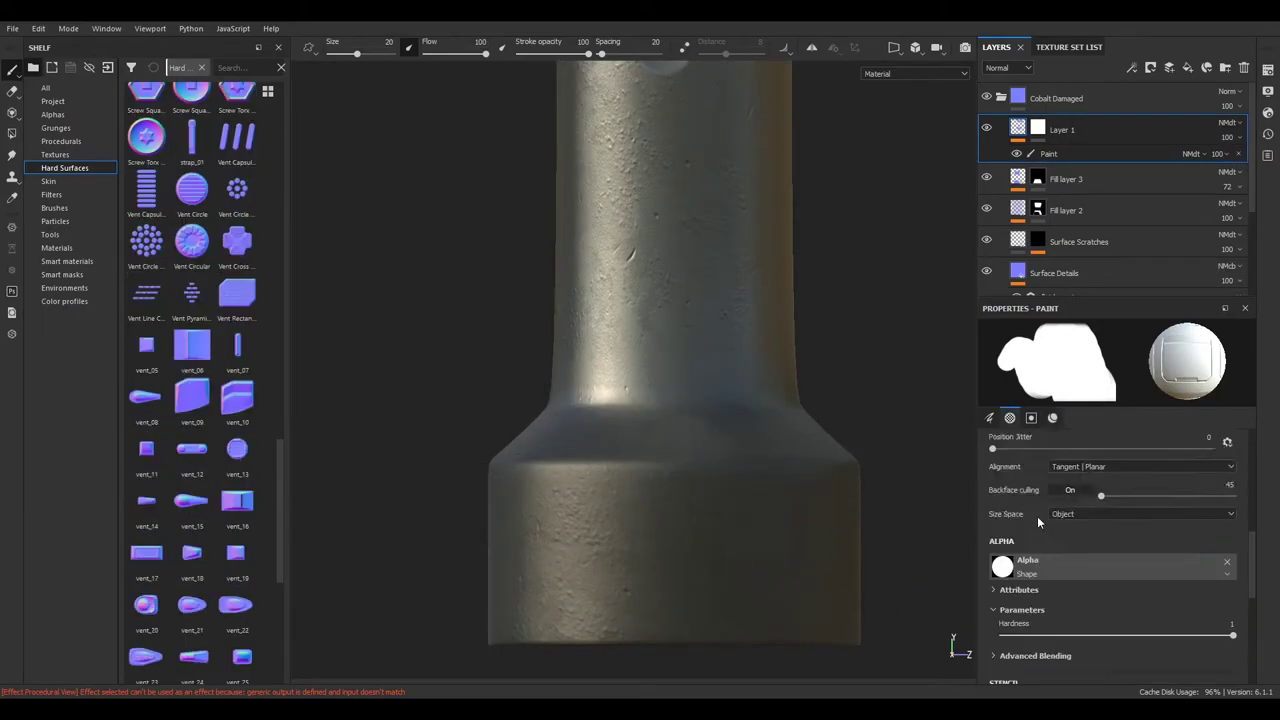
# Switch the stamp to Niche Rectangle Top Thin Rounded and set its angle to 0
pyautogui.scroll(-3, 1037, 519)
pyautogui.scroll(5, 233, 494)
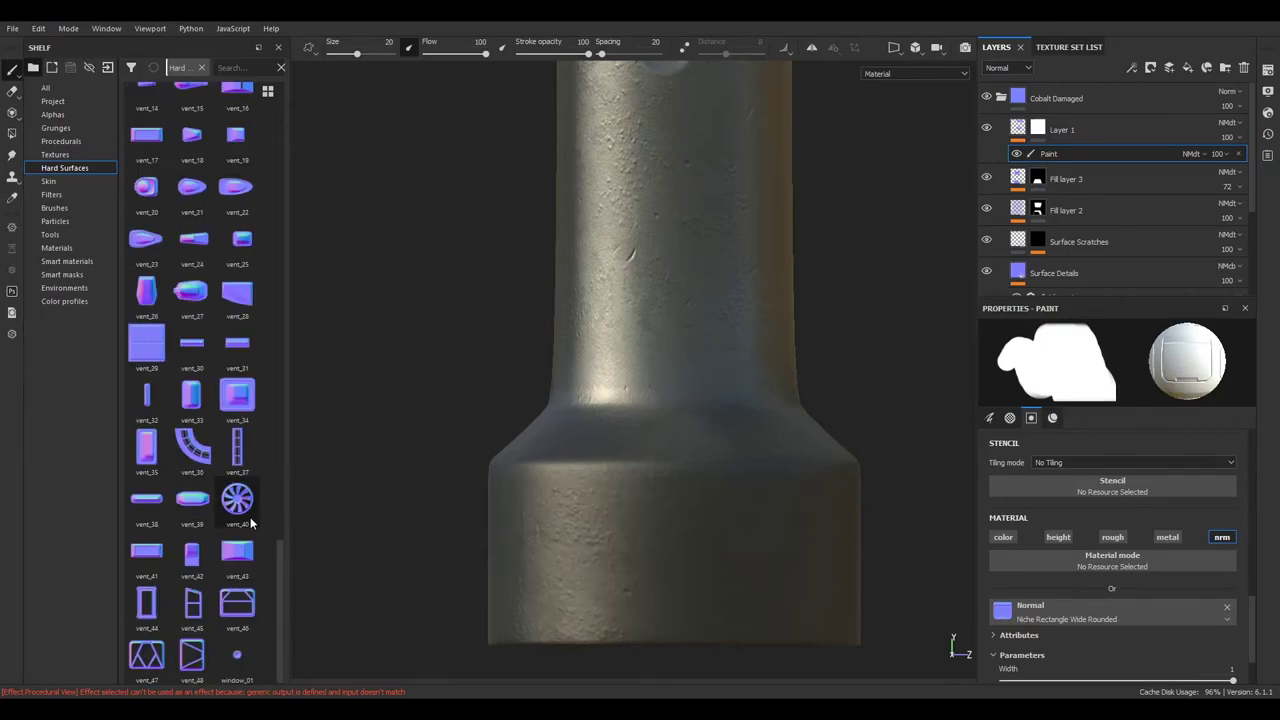
pyautogui.scroll(5, 233, 494)
pyautogui.scroll(3, 233, 494)
pyautogui.scroll(-3, 250, 460)
pyautogui.scroll(-3, 259, 440)
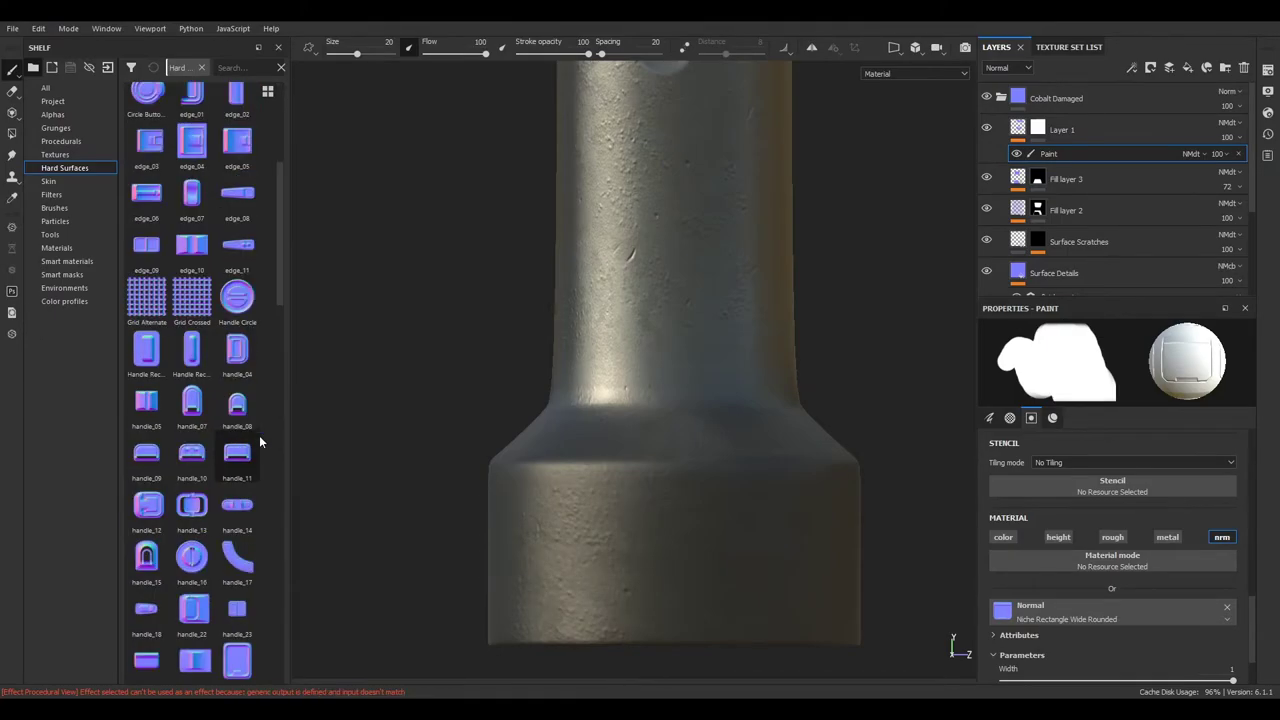
pyautogui.scroll(-3, 259, 440)
pyautogui.scroll(-3, 259, 440)
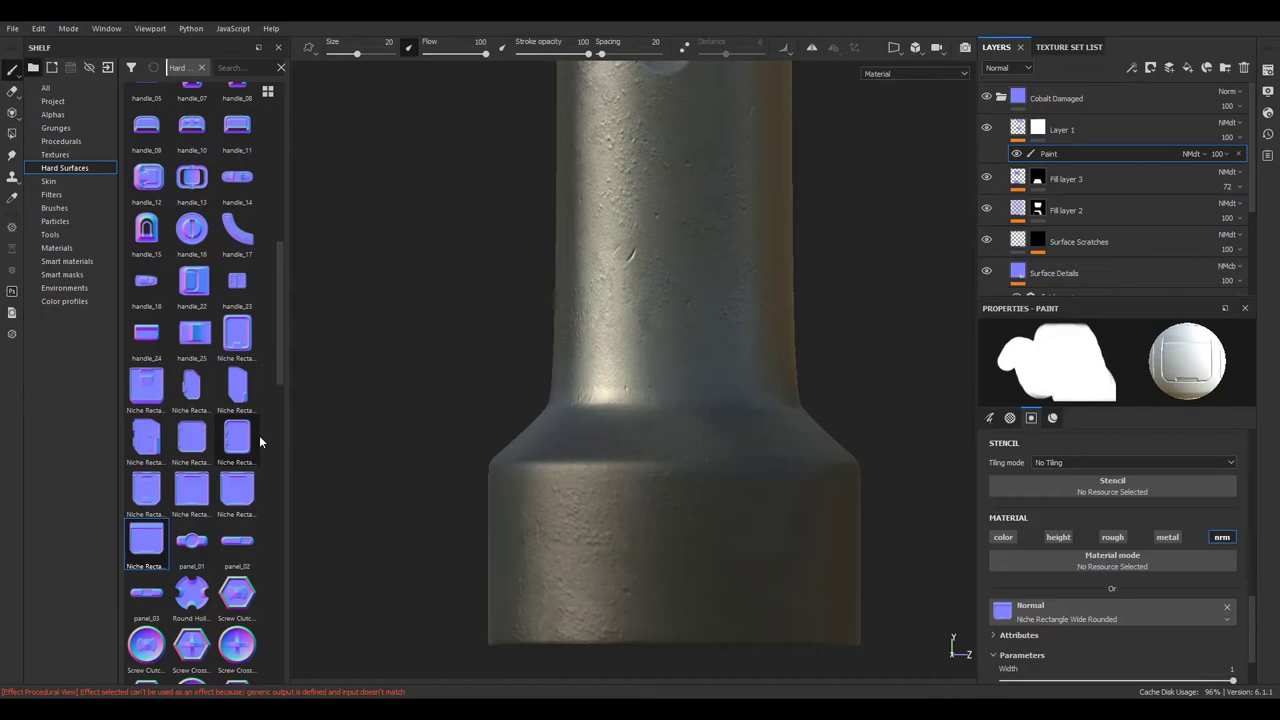
pyautogui.click(237, 488)
pyautogui.click(147, 490)
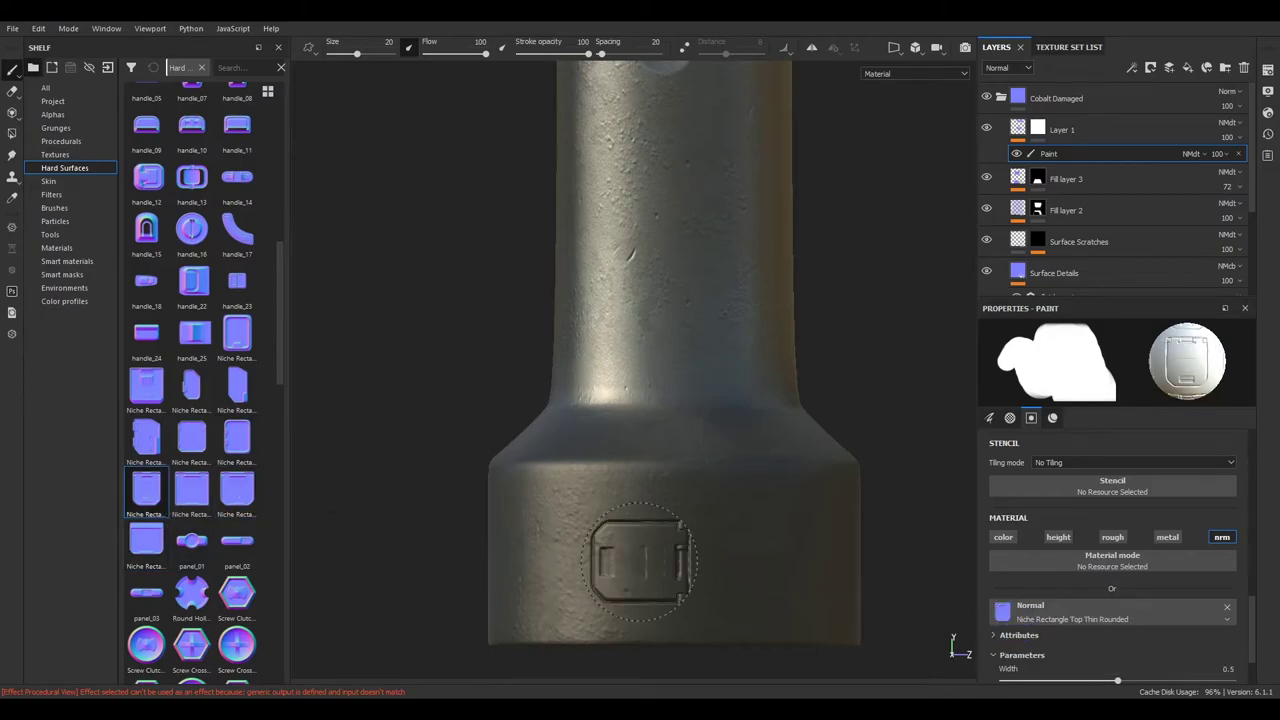
pyautogui.scroll(-5, 260, 517)
pyautogui.scroll(-5, 260, 512)
pyautogui.scroll(-2, 260, 512)
pyautogui.scroll(5, 1149, 529)
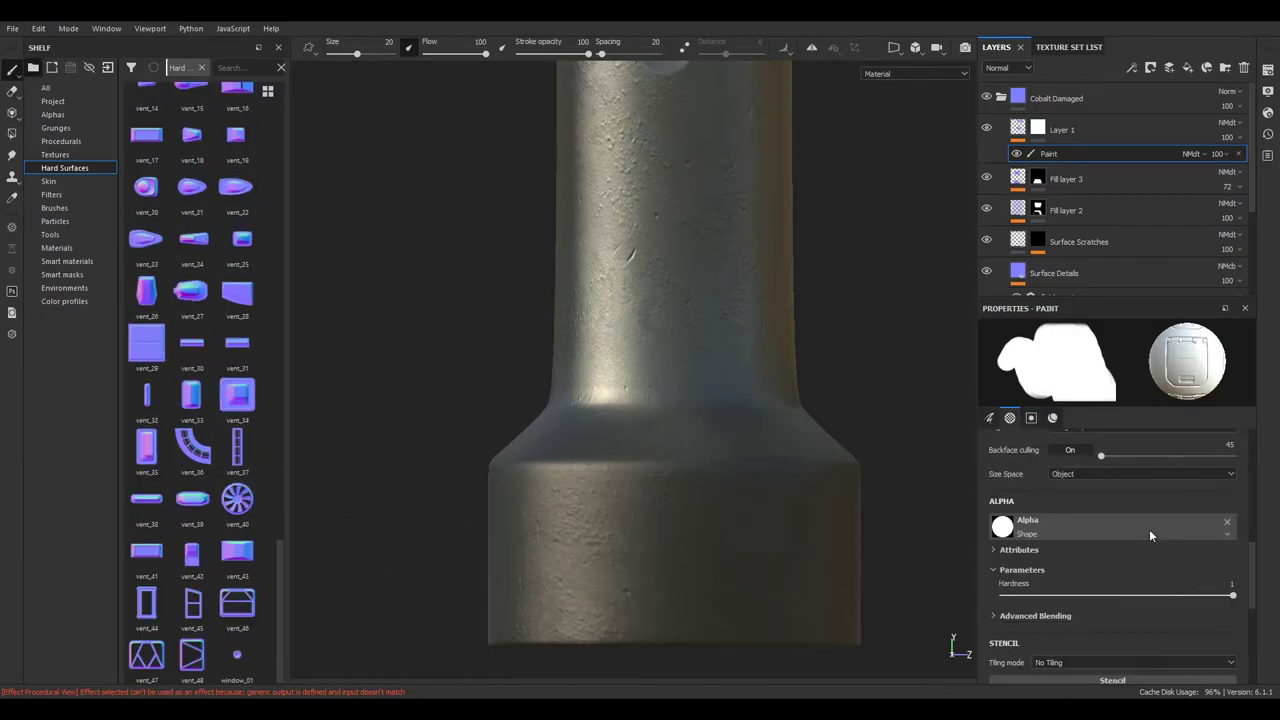
pyautogui.scroll(3, 1124, 529)
pyautogui.moveTo(1128, 552); pyautogui.dragTo(1090, 552)
# Orbit to the side of the pillar's base and save the project
pyautogui.keyDown('alt'); pyautogui.moveTo(338, 538); pyautogui.dragTo(255, 589); pyautogui.keyUp('alt')
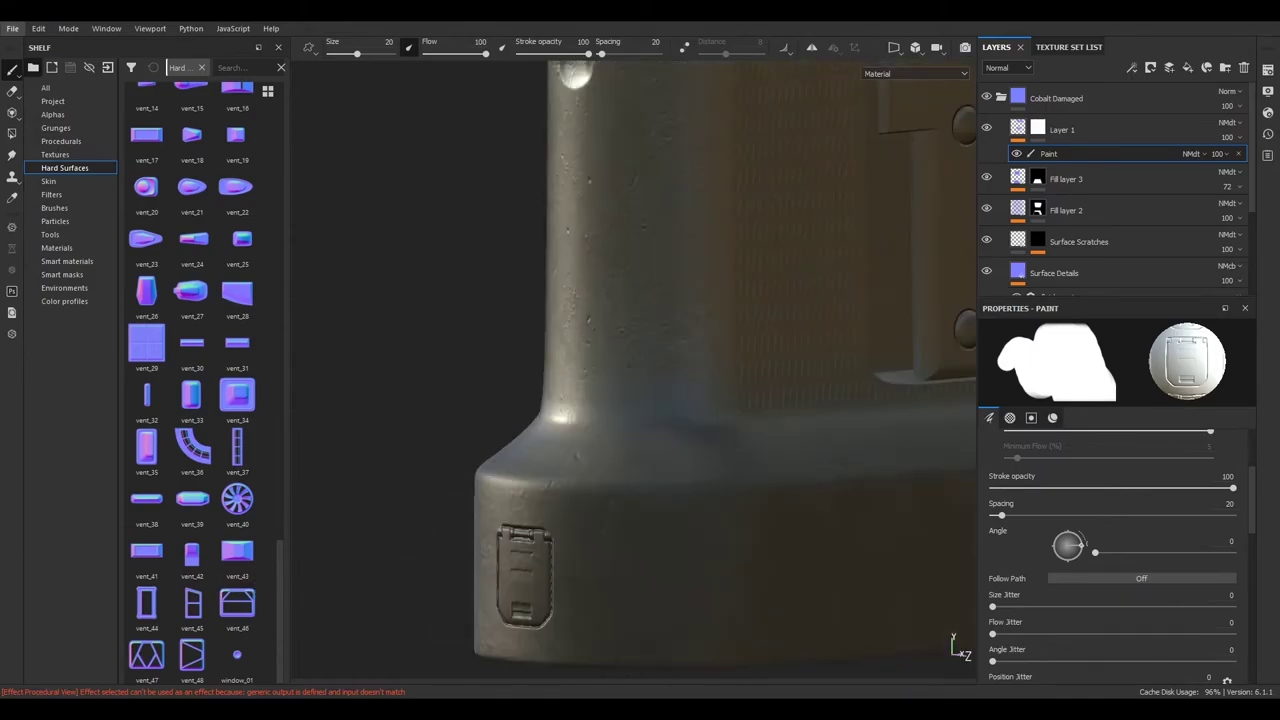
pyautogui.scroll(4, 200, 474)
pyautogui.scroll(4, 200, 474)
pyautogui.hotkey('ctrl', 's')
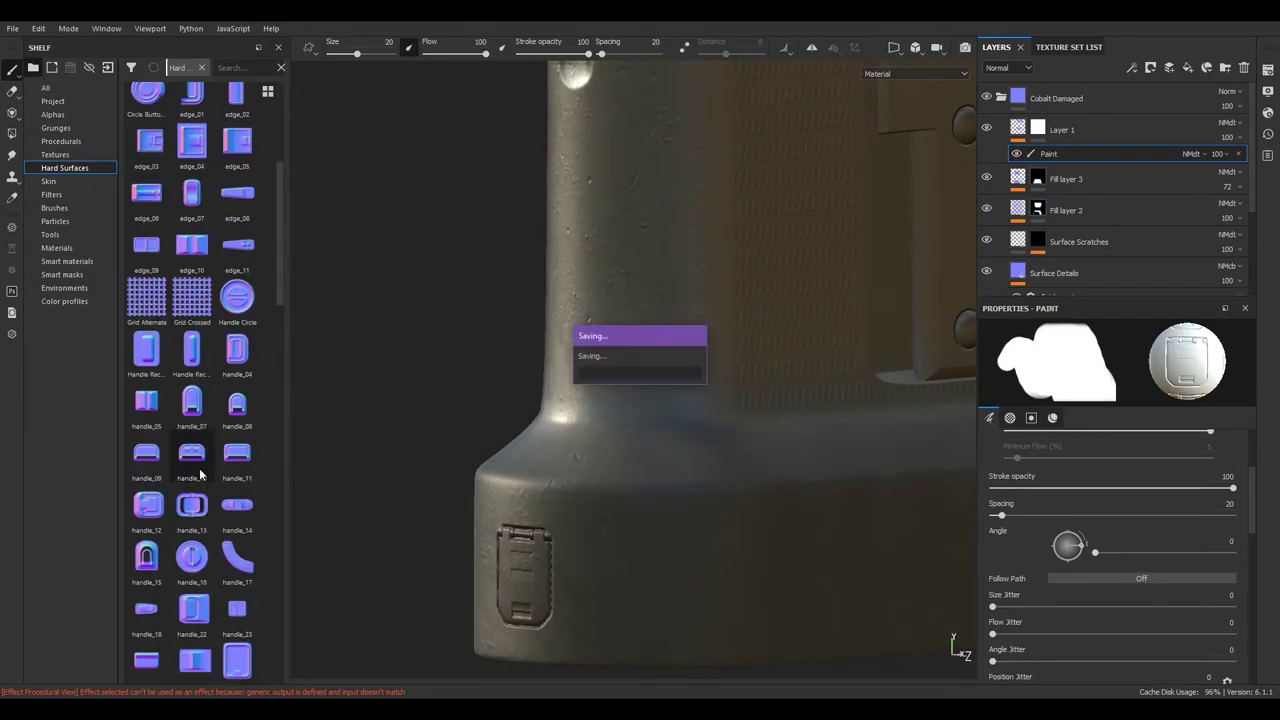
# Load handle_11 from the Hard Surfaces shelf as the brush's Normal stamp
pyautogui.scroll(-5, 173, 425)
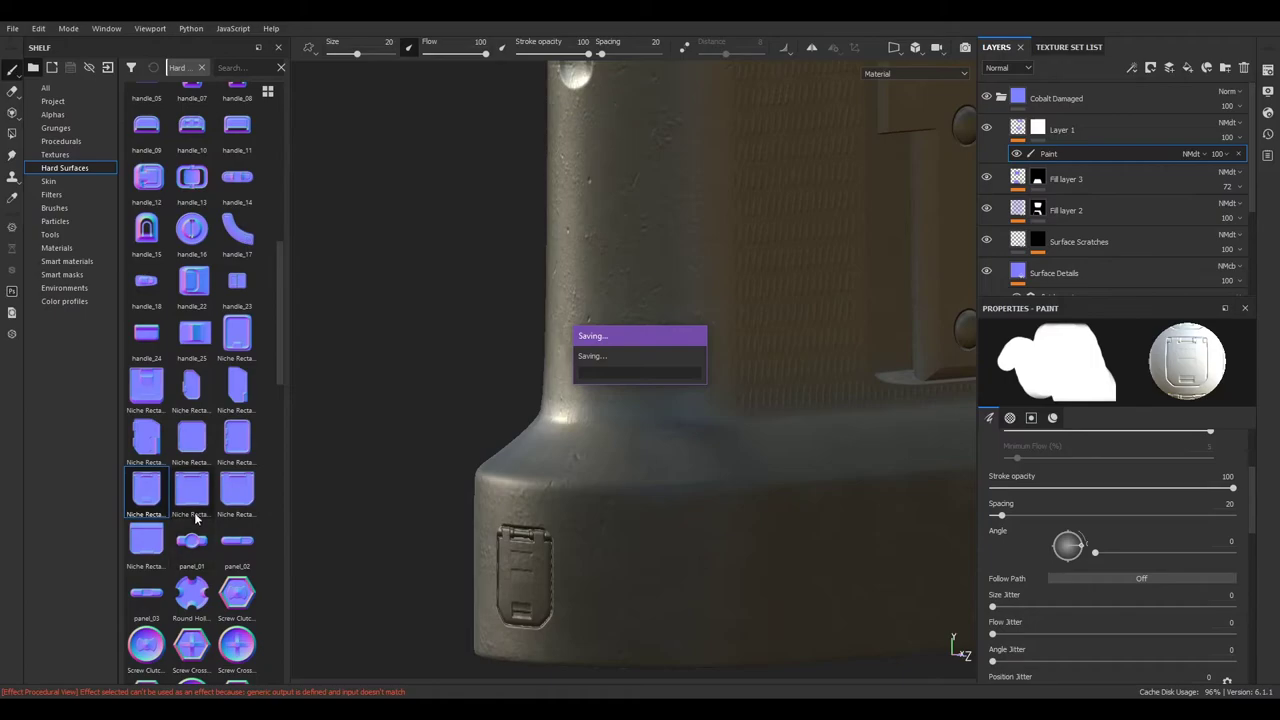
pyautogui.moveTo(146, 540); pyautogui.dragTo(1016, 545)
pyautogui.press('f')
pyautogui.keyDown('alt'); pyautogui.moveTo(374, 465); pyautogui.dragTo(374, 430, button='right'); pyautogui.keyUp('alt')
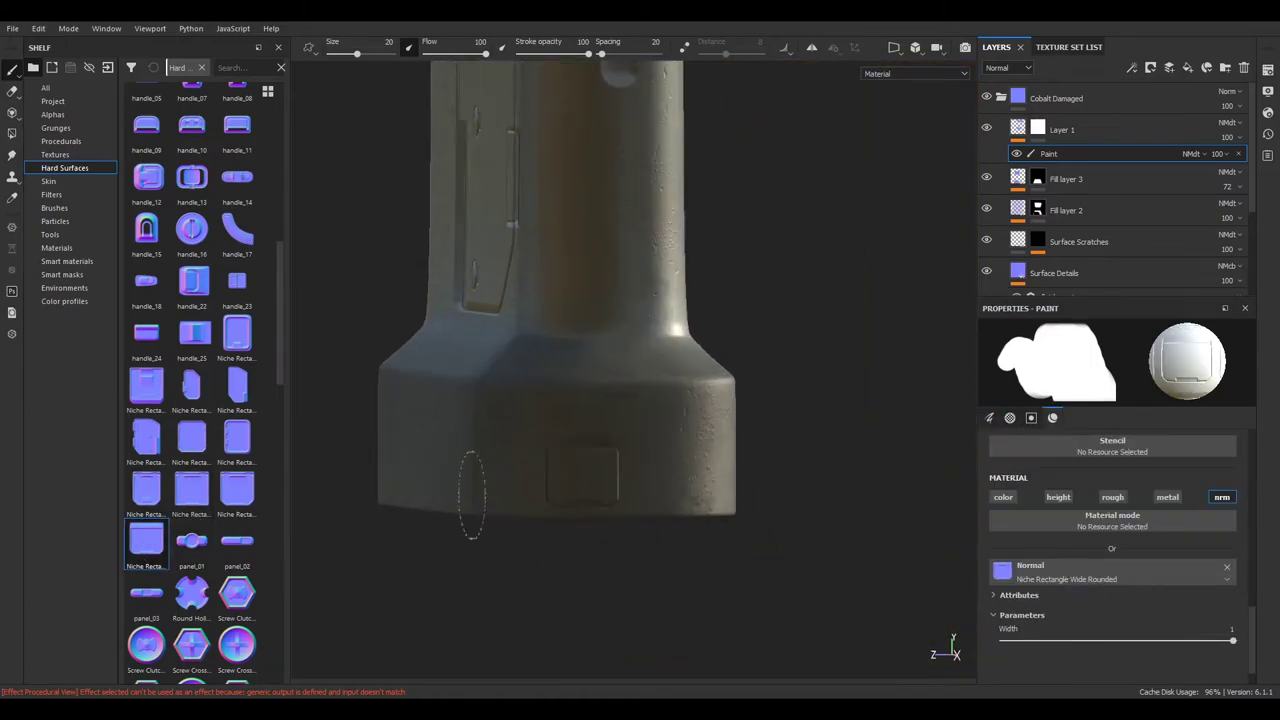
pyautogui.scroll(5, 205, 520)
pyautogui.scroll(3, 210, 552)
pyautogui.scroll(-3, 210, 552)
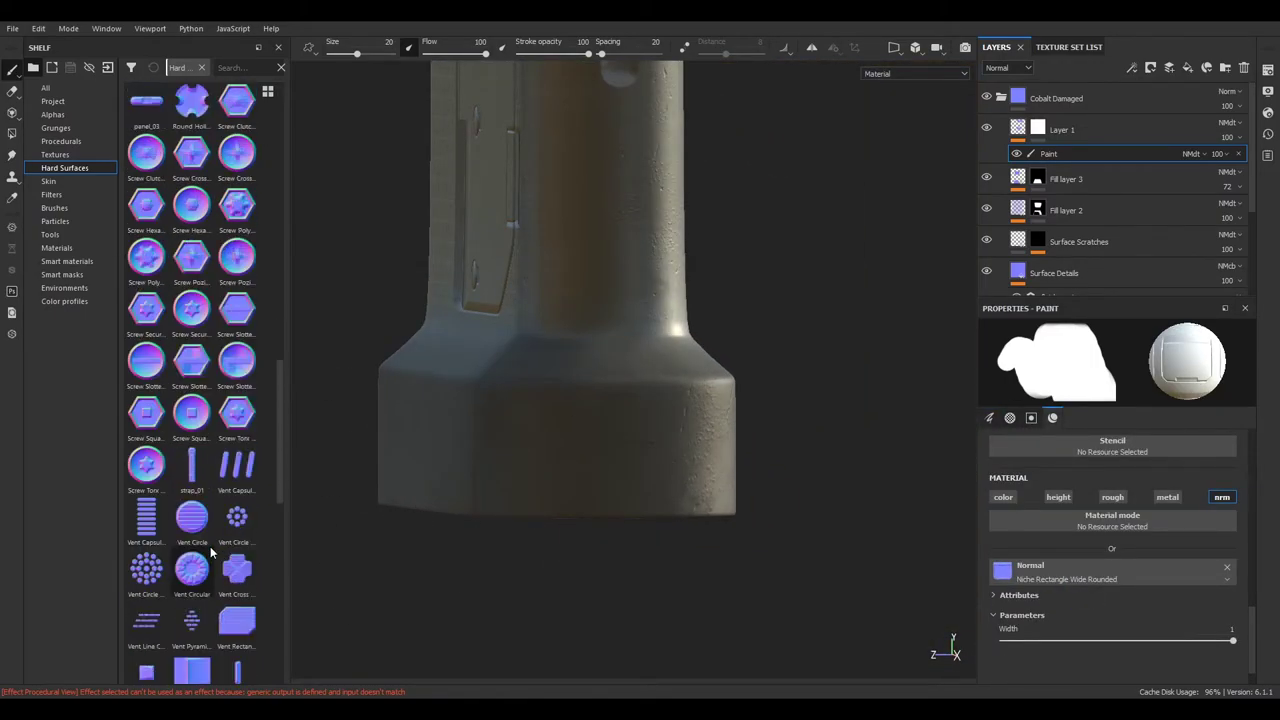
pyautogui.moveTo(237, 617); pyautogui.dragTo(1016, 570)
pyautogui.keyDown('alt'); pyautogui.moveTo(608, 466); pyautogui.dragTo(590, 571, button='middle'); pyautogui.keyUp('alt')
pyautogui.press('f')
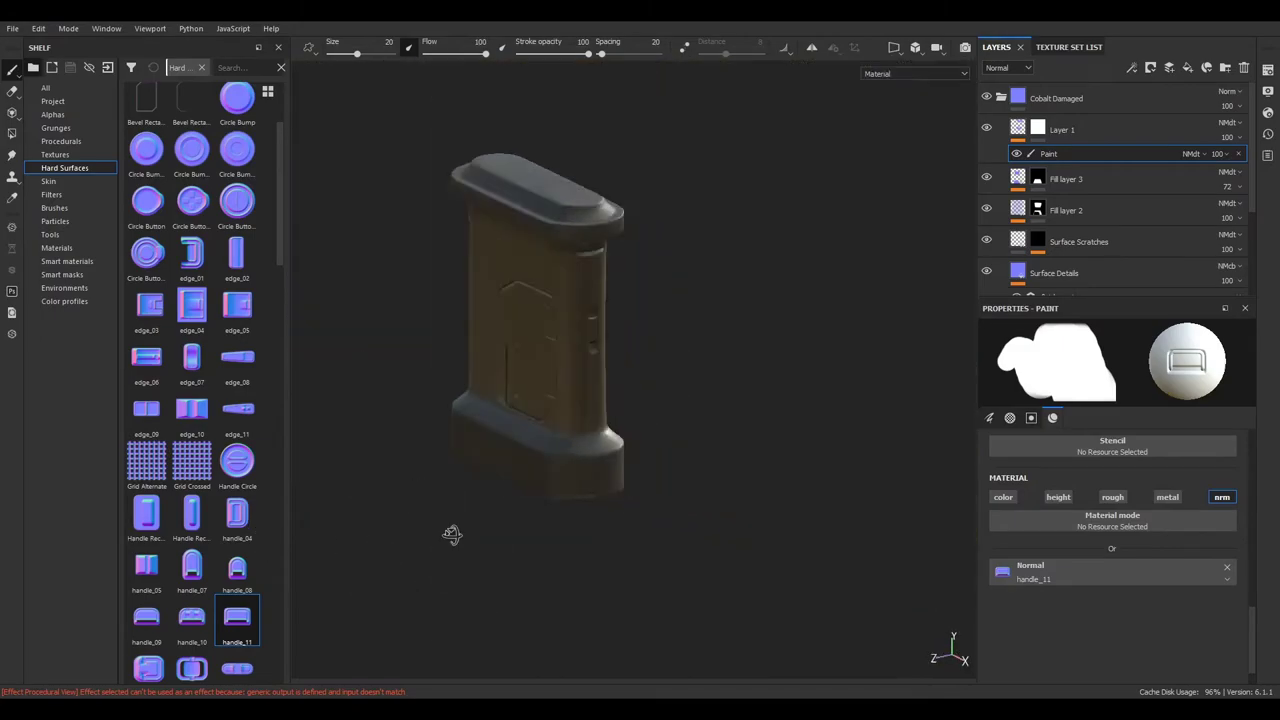
pyautogui.scroll(-5, 209, 518)
pyautogui.scroll(-3, 209, 518)
# Use Vent Circle Dot Large as the normal stamp at size 8 with mirror symmetry on
pyautogui.moveTo(146, 316); pyautogui.dragTo(1016, 570)
pyautogui.keyDown('alt'); pyautogui.moveTo(500, 566); pyautogui.dragTo(386, 508, button='right'); pyautogui.keyUp('alt')
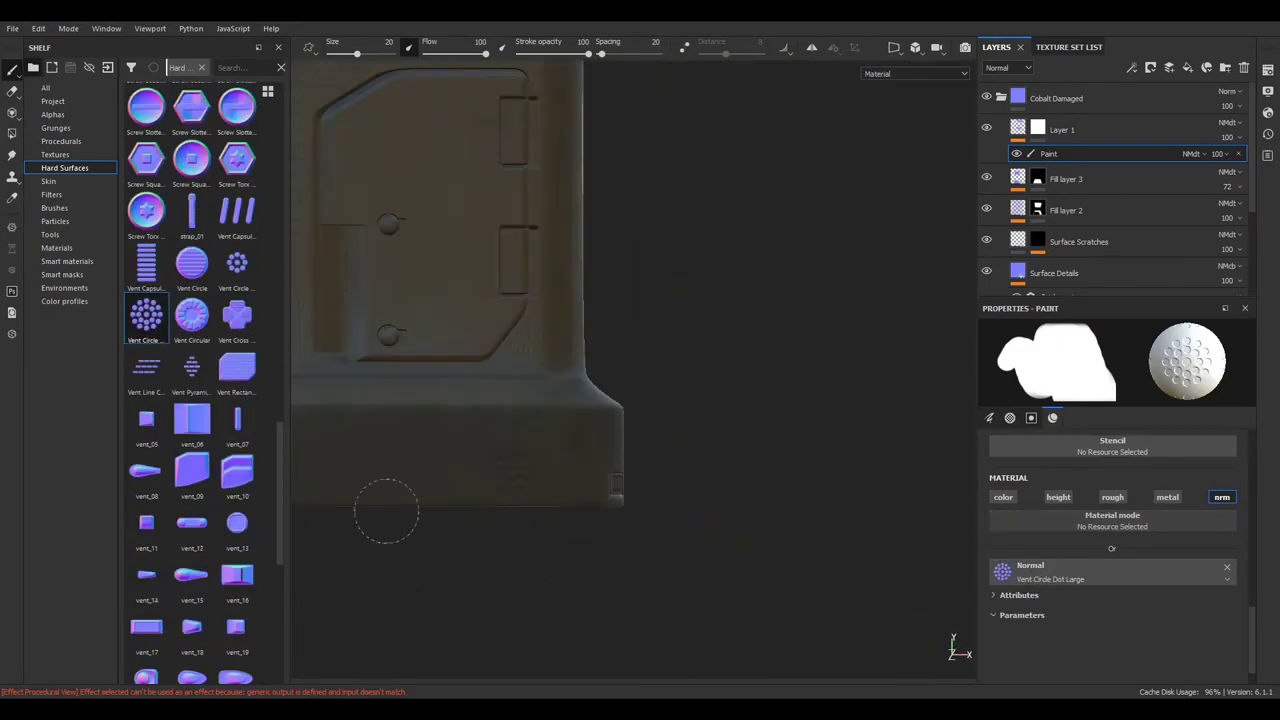
pyautogui.press('[')
pyautogui.click(811, 47)
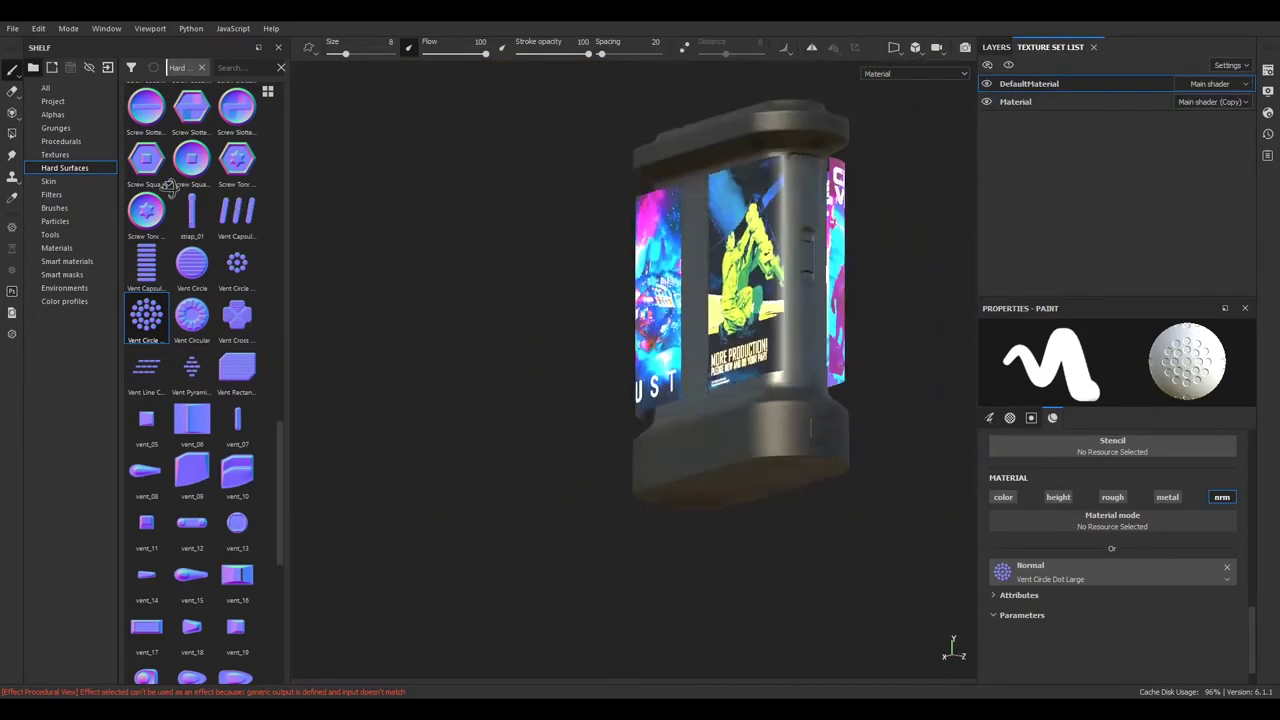
# Add a fill layer on the poster material with only the opacity channel enabled
pyautogui.keyDown('alt'); pyautogui.moveTo(600, 320); pyautogui.dragTo(480, 286); pyautogui.keyUp('alt')
pyautogui.click(1005, 50)
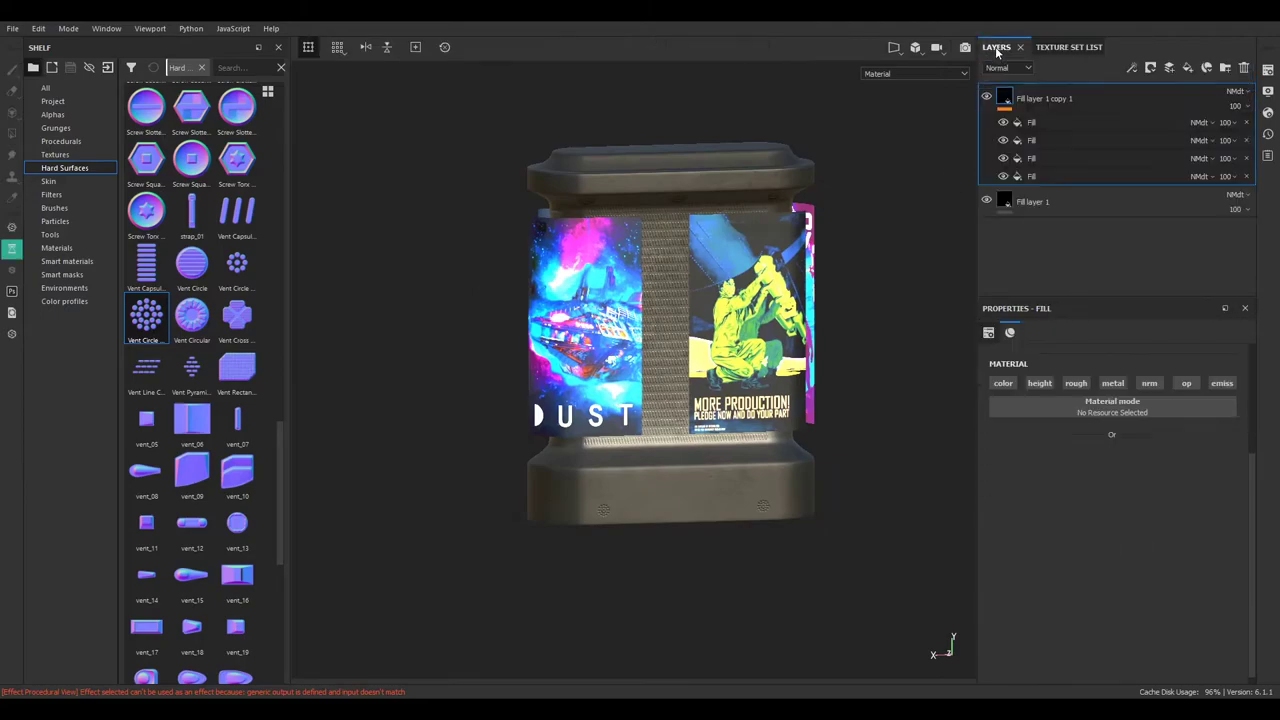
pyautogui.click(1150, 67)
pyautogui.moveTo(1022, 386); pyautogui.dragTo(1217, 383)
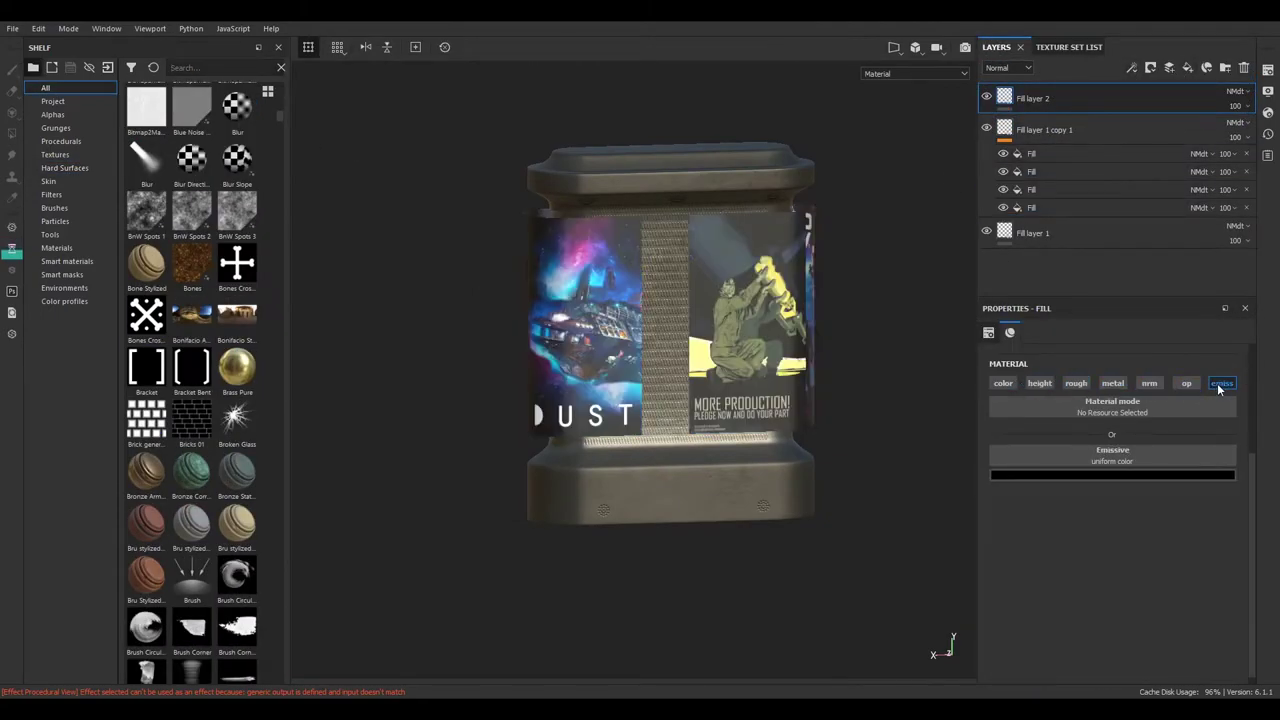
pyautogui.click(1186, 383)
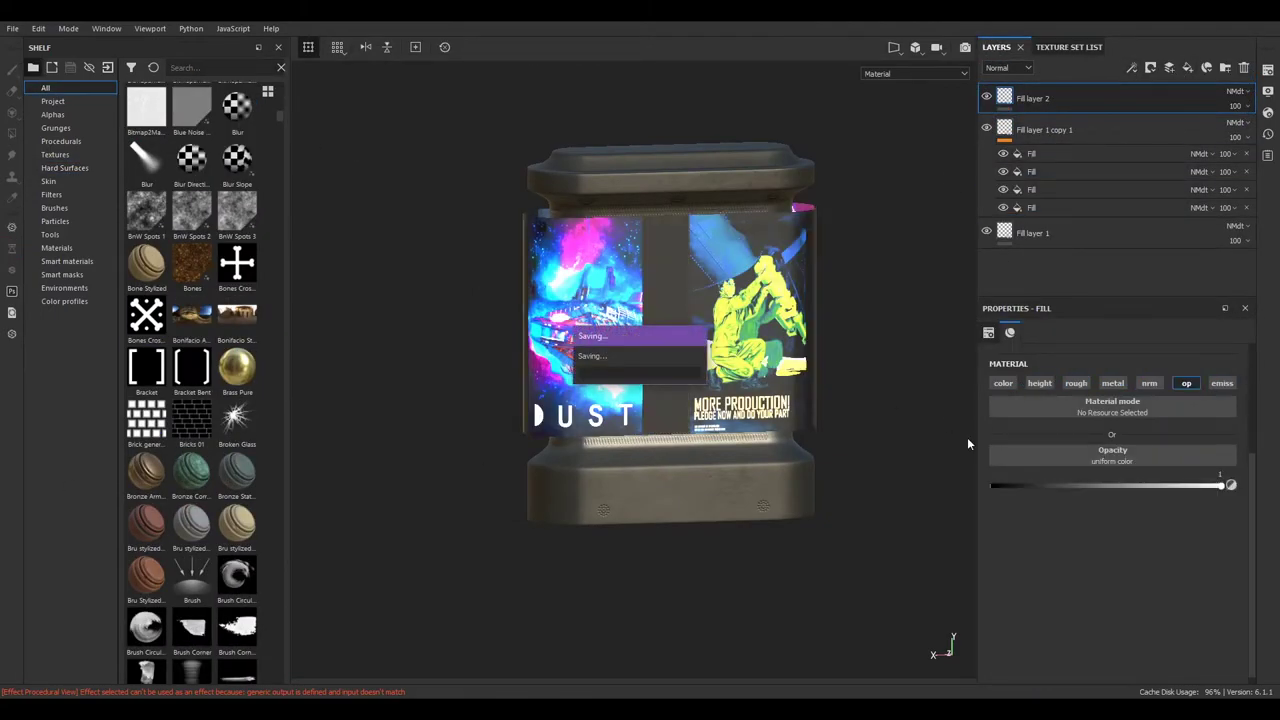
# Load the Hologram resource as the fill's opacity input
pyautogui.click(1000, 486)
pyautogui.click(56, 247)
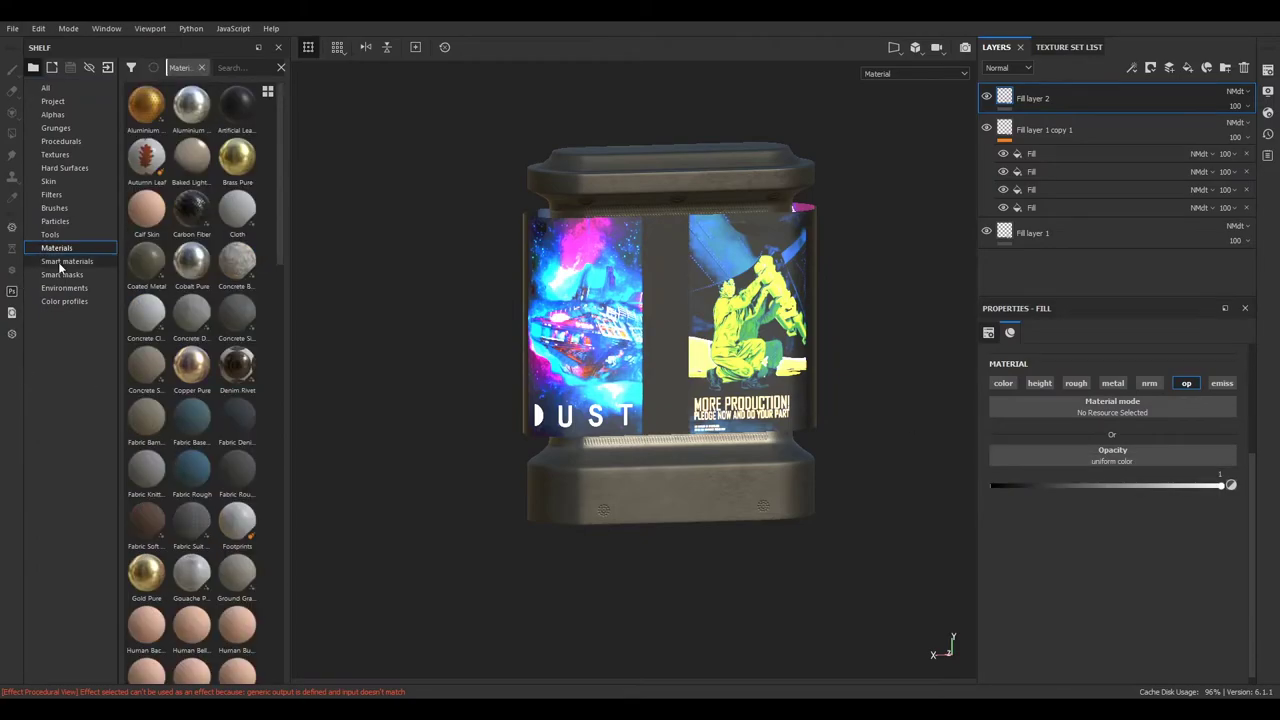
pyautogui.click(66, 261)
pyautogui.scroll(-10, 178, 268)
pyautogui.scroll(5, 178, 268)
pyautogui.scroll(5, 180, 257)
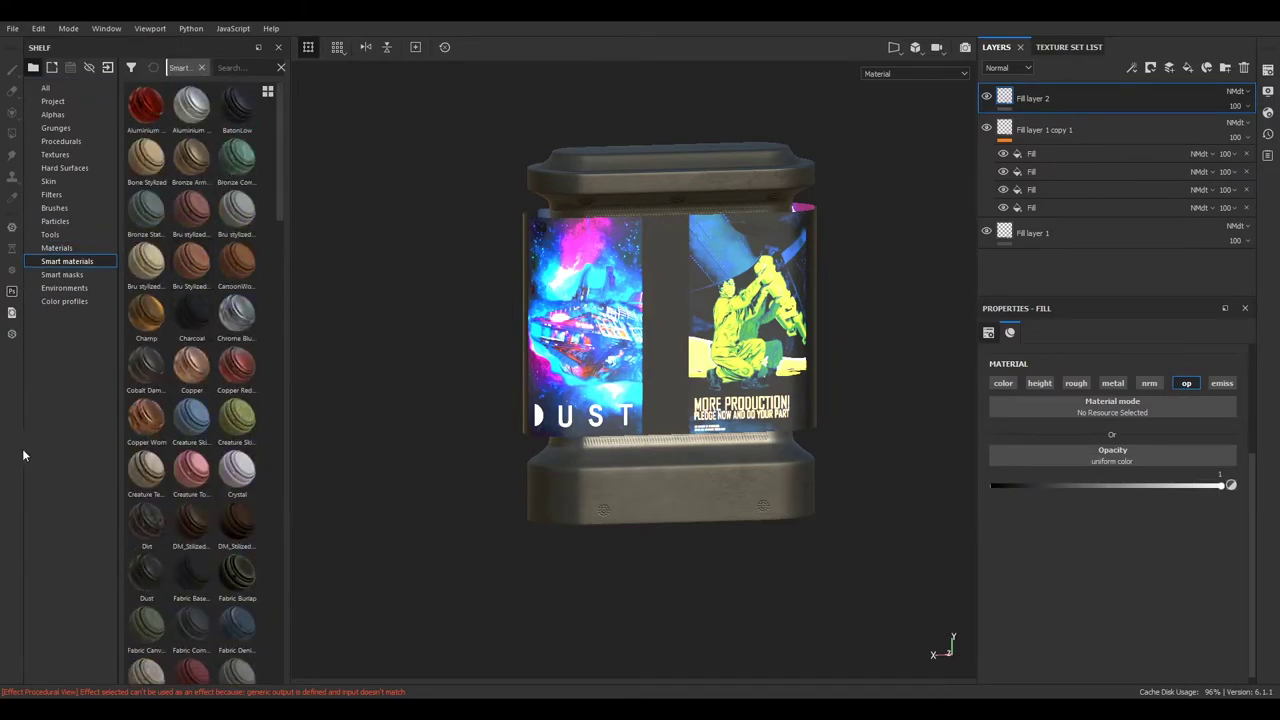
pyautogui.click(990, 486)
pyautogui.click(1103, 560)
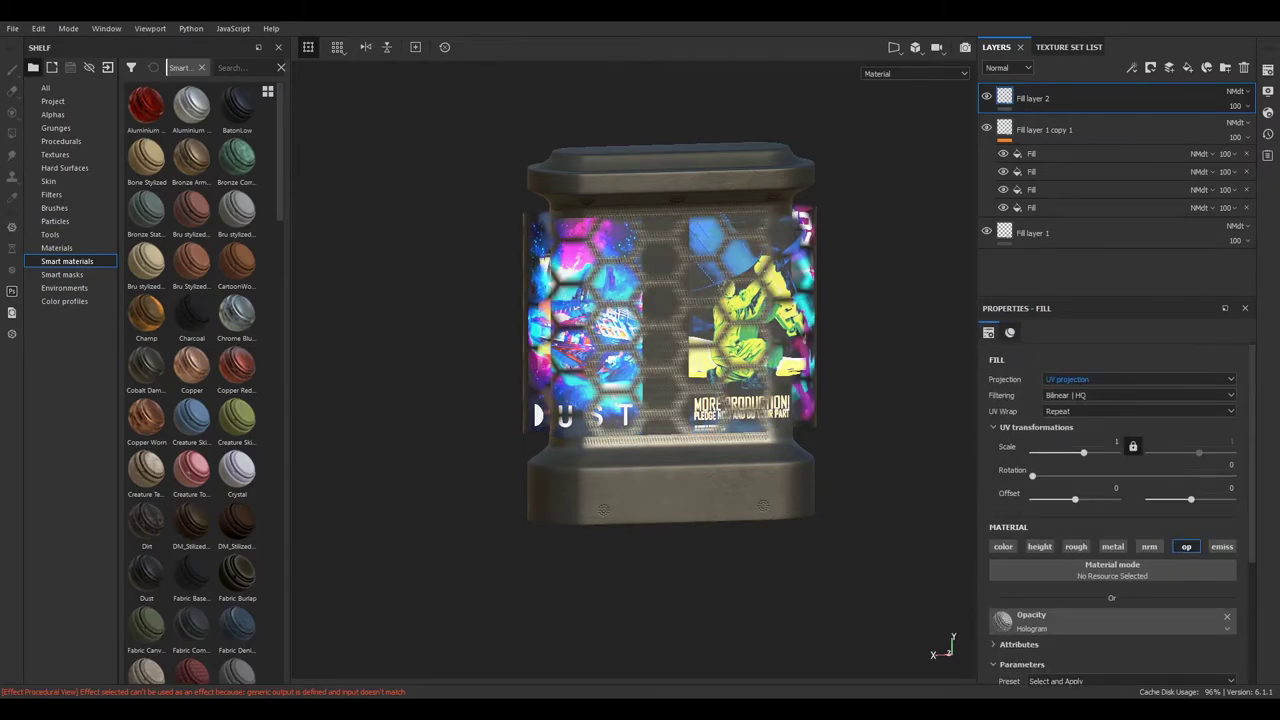
# Set the Hologram's Hexagon X and Y amounts to 300
pyautogui.scroll(-3, 1002, 537)
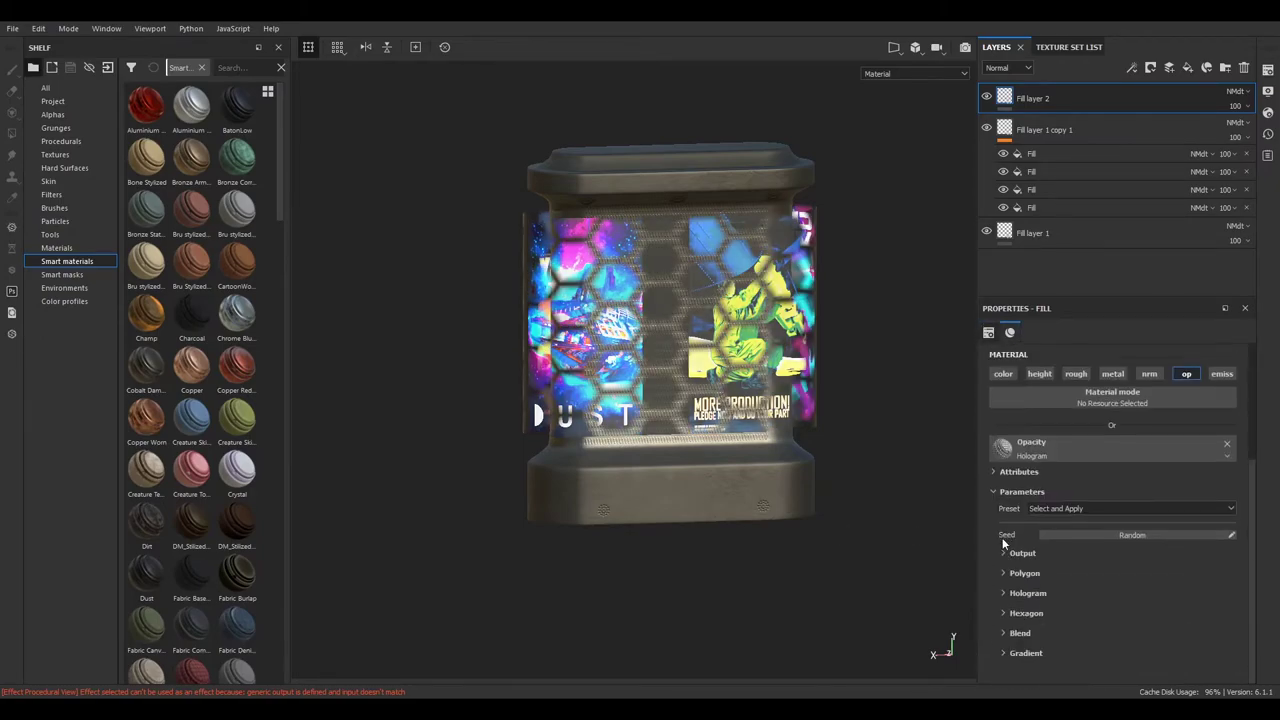
pyautogui.click(1003, 560)
pyautogui.scroll(-1, 1003, 560)
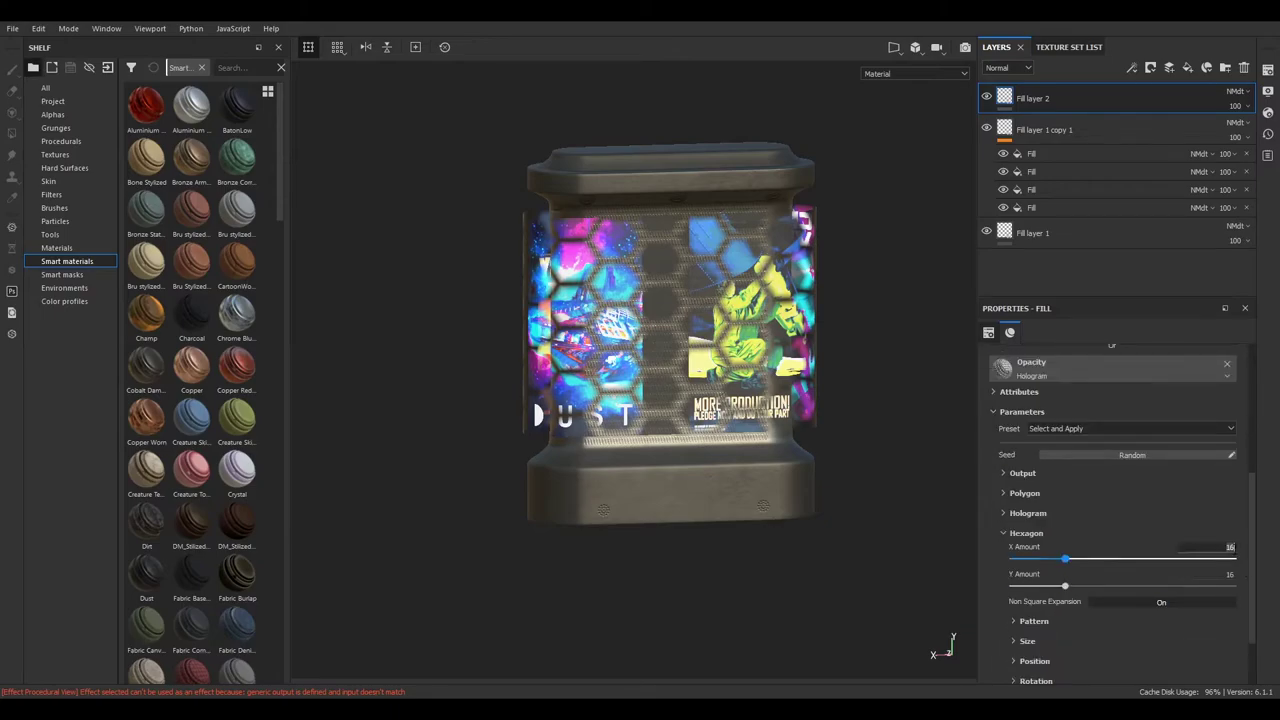
pyautogui.press('Return')
pyautogui.scroll(5, 690, 380)
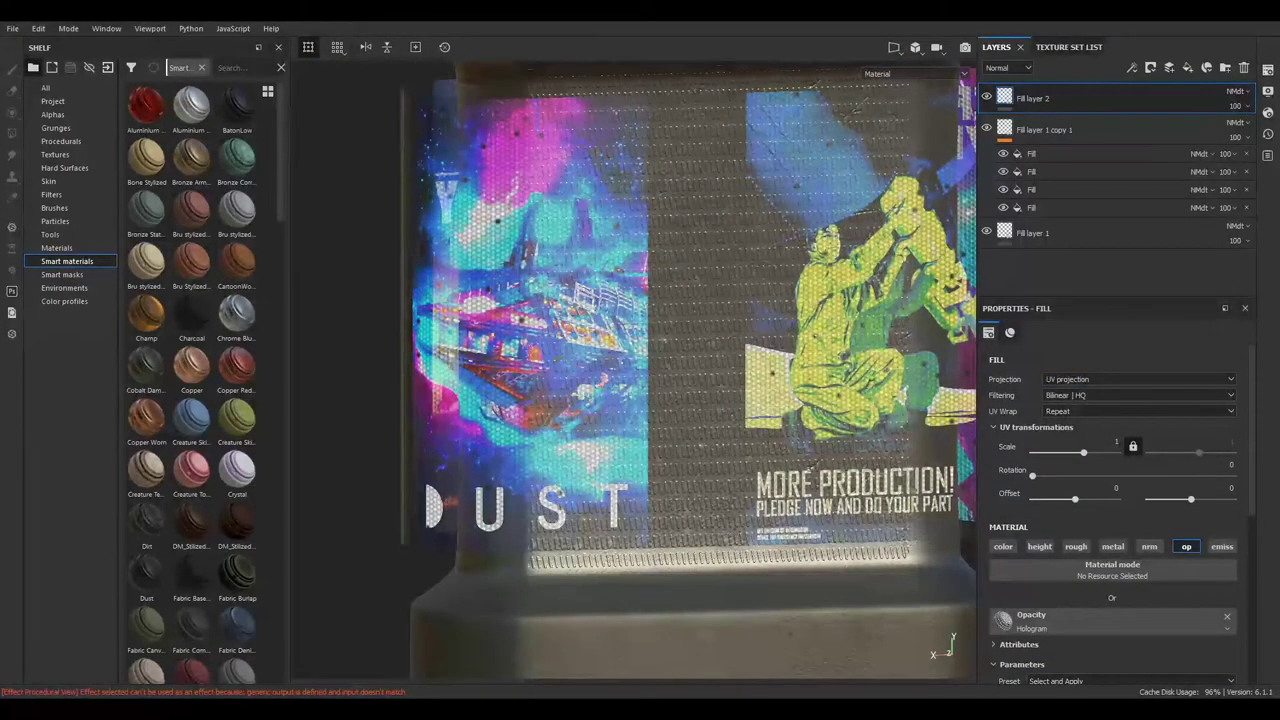
# Set the fill's opacity blend mode to Mul and adjust the hologram's opacity multiplier
pyautogui.click(1008, 67)
pyautogui.click(1000, 90)
pyautogui.click(1238, 91)
pyautogui.click(1225, 138)
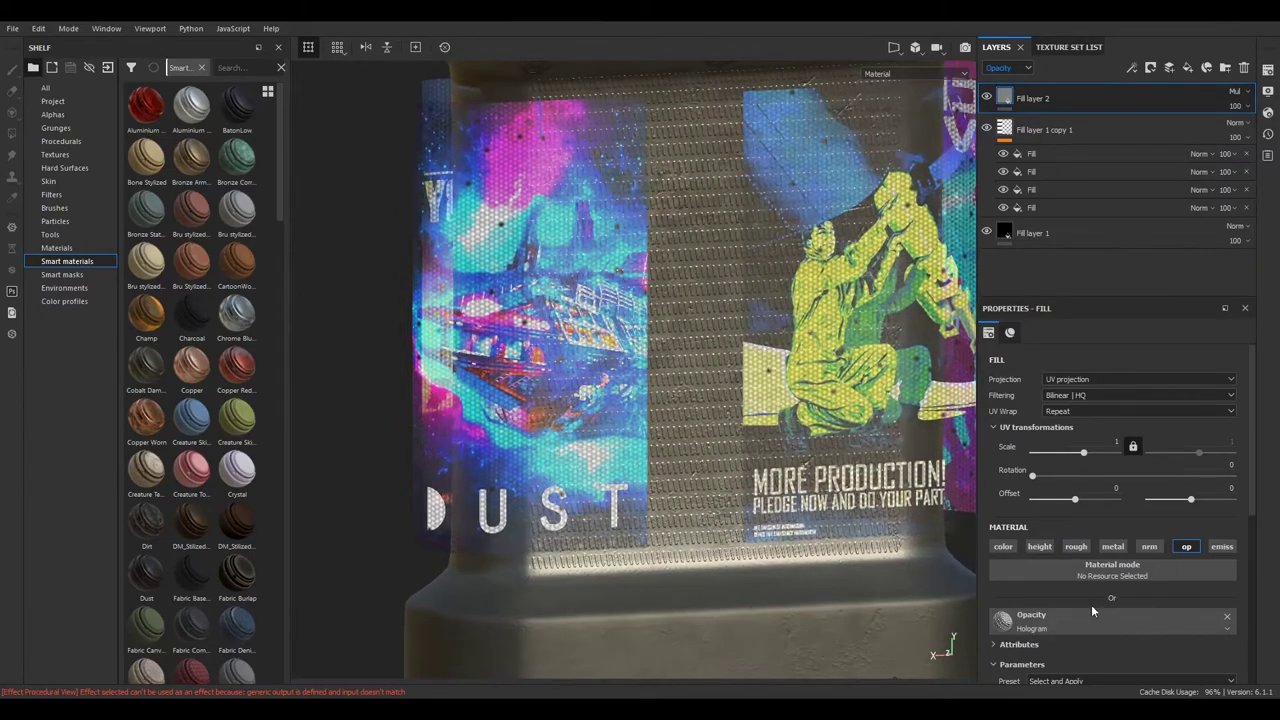
pyautogui.scroll(-5, 1091, 610)
pyautogui.moveTo(1011, 648); pyautogui.dragTo(1162, 646)
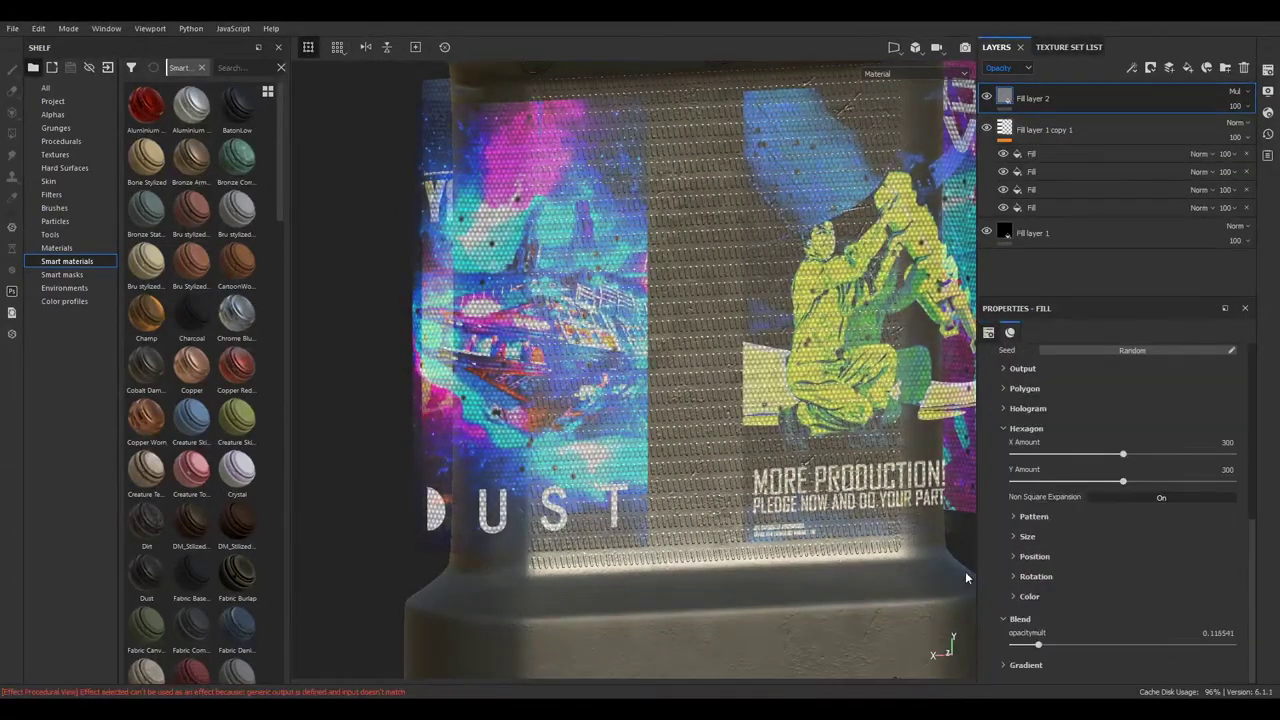
pyautogui.scroll(4, 1002, 570)
pyautogui.click(1003, 568)
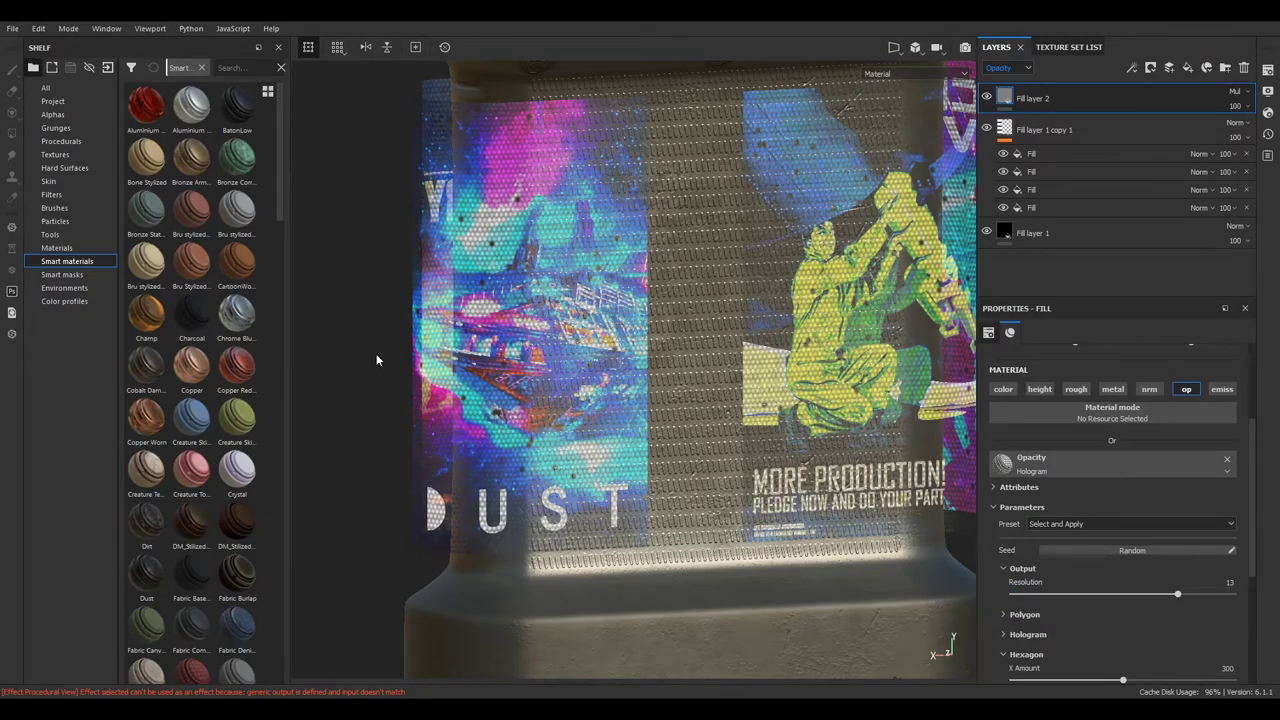
# Inspect the hologram and open Export Textures settings for the poster material
pyautogui.moveTo(377, 360)
pyautogui.keyDown('alt'); pyautogui.mouseDown()
pyautogui.moveTo(422, 337)
pyautogui.moveTo(333, 390)
pyautogui.moveTo(360, 388)
pyautogui.mouseUp(); pyautogui.keyUp('alt')
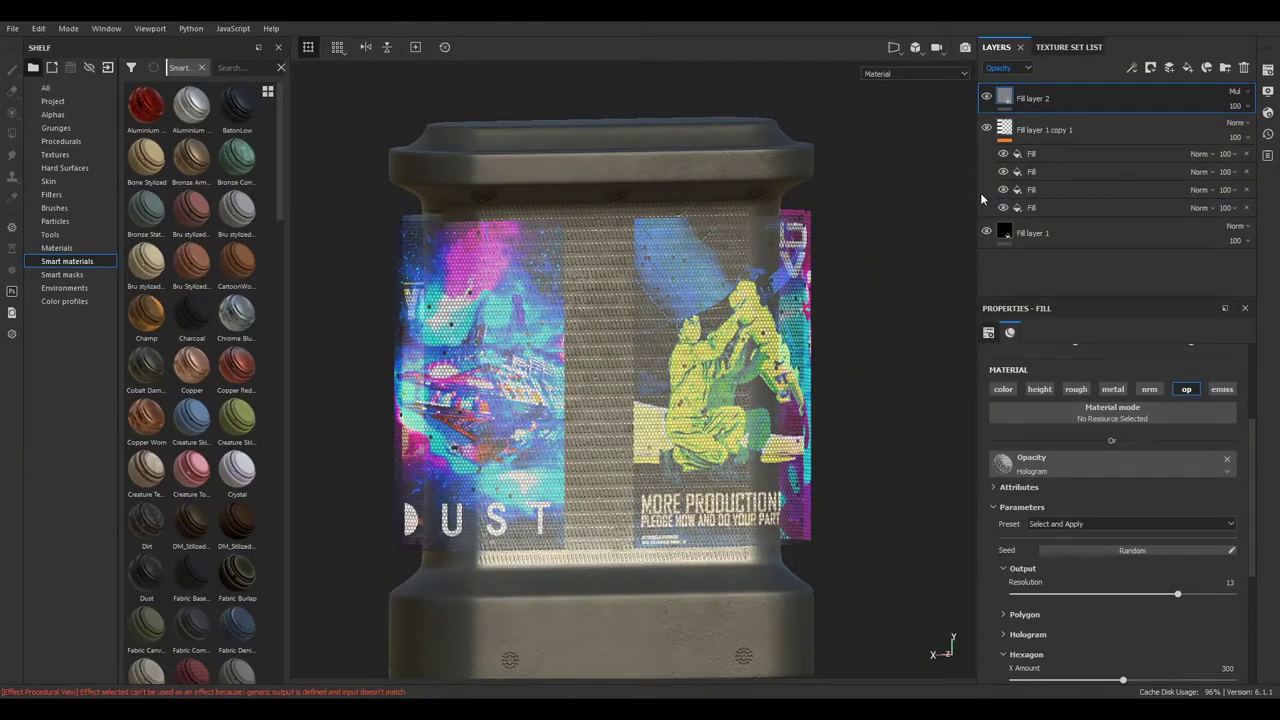
pyautogui.click(12, 28)
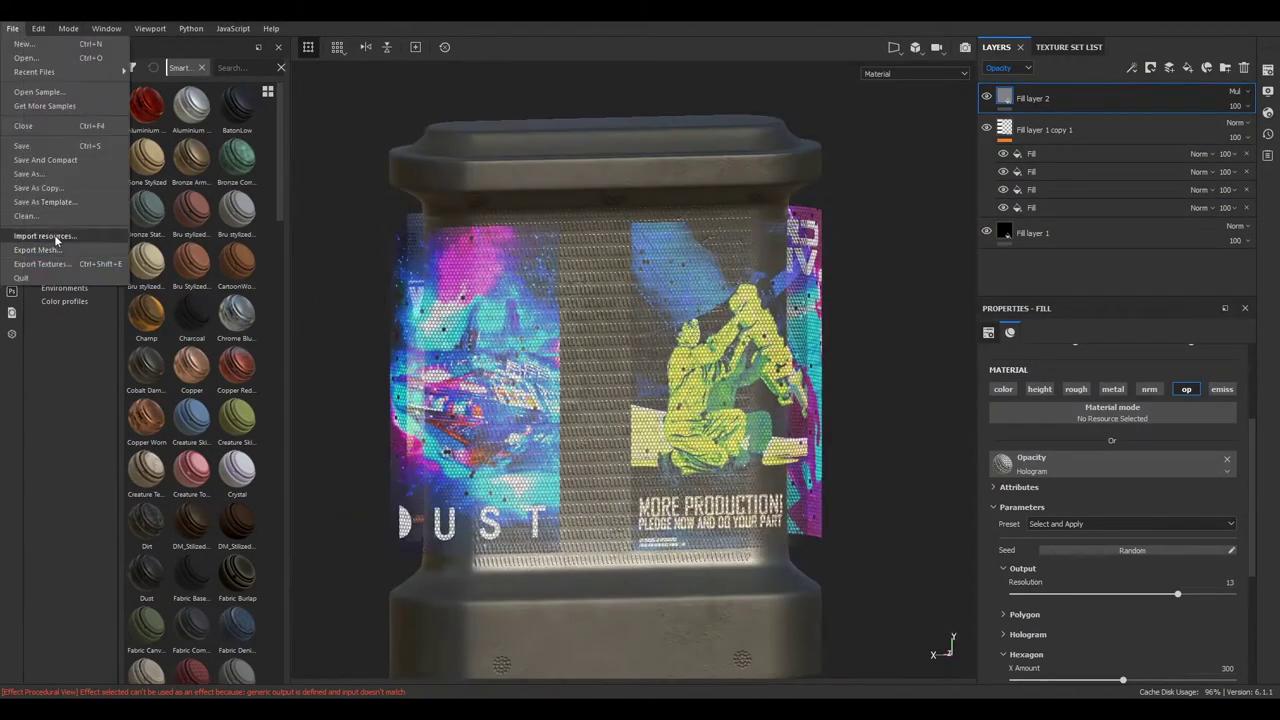
pyautogui.click(45, 241)
pyautogui.click(342, 203)
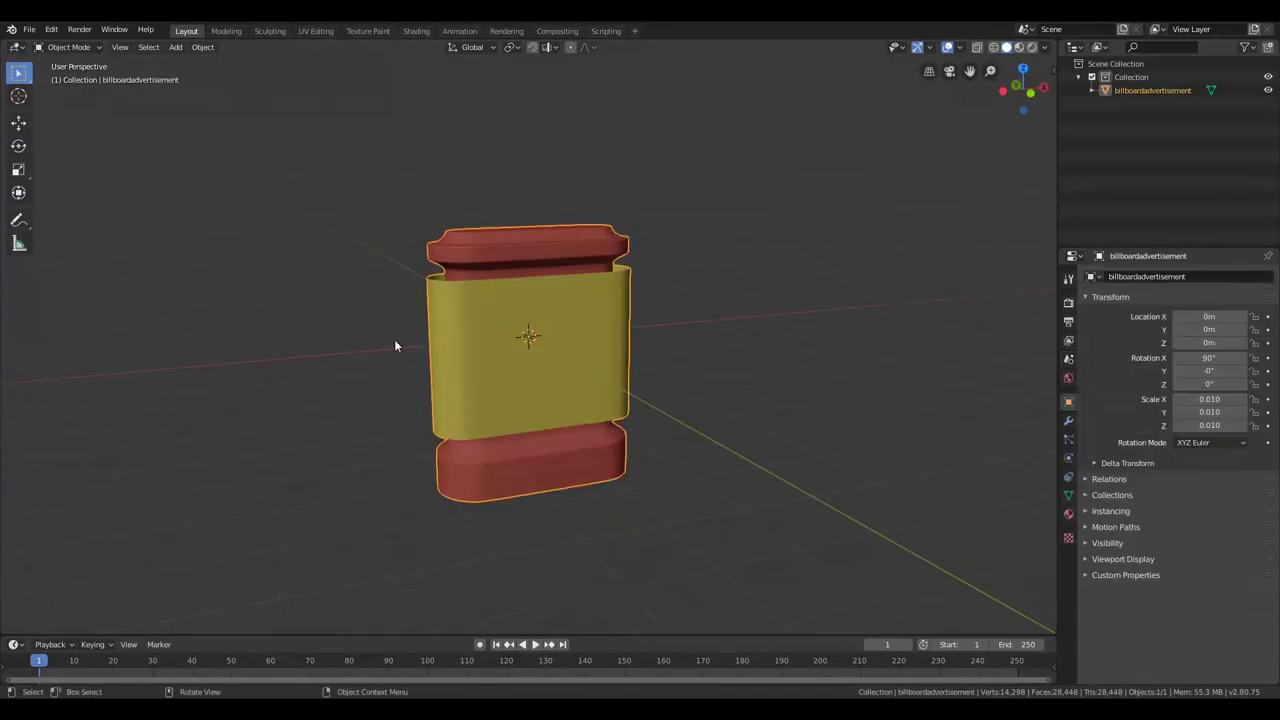
# Switch the viewport to material shading and turn the timeline into an enlarged Shader Editor
pyautogui.click(1017, 47)
pyautogui.click(1068, 514)
pyautogui.click(14, 566)
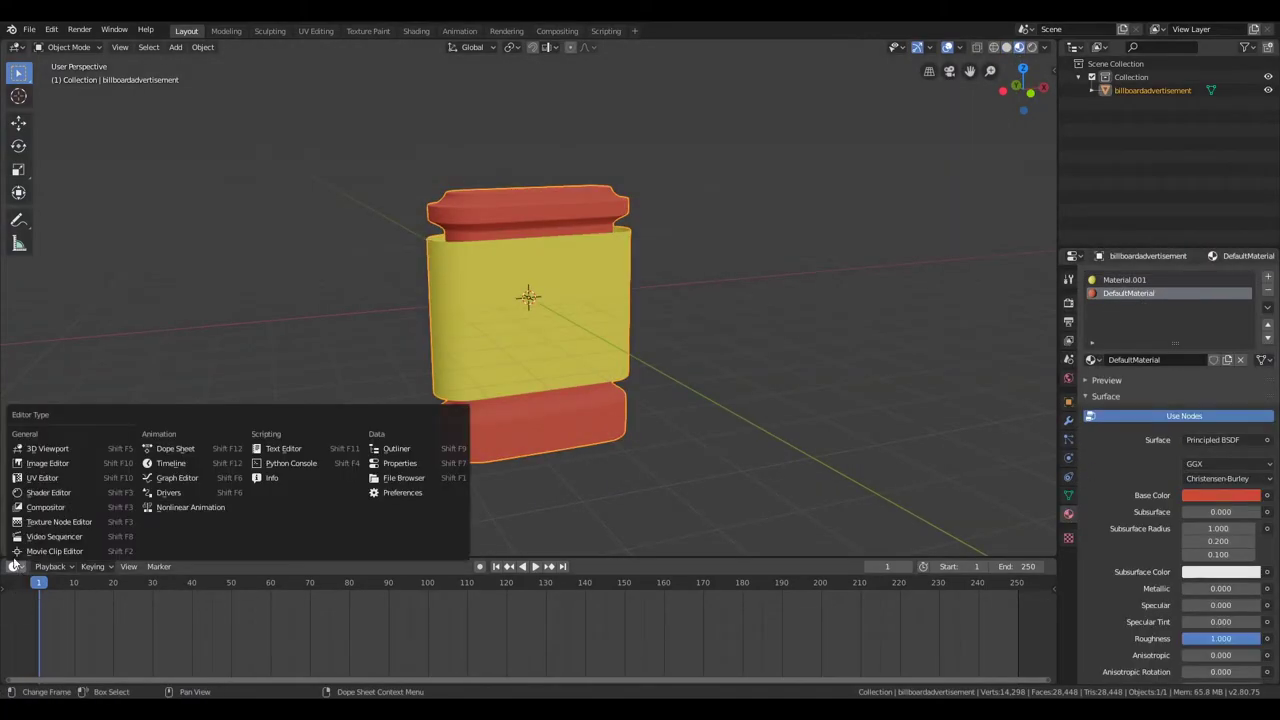
pyautogui.click(60, 482)
pyautogui.moveTo(431, 557); pyautogui.dragTo(431, 492)
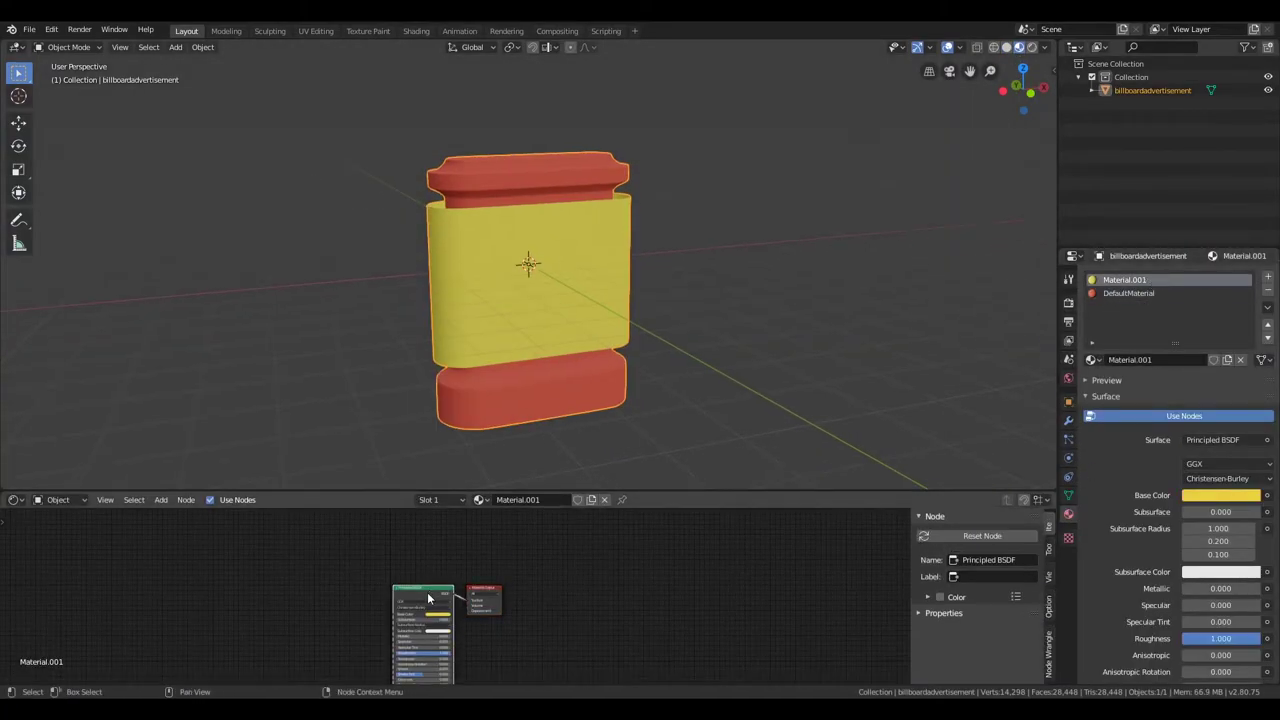
# Load the five billboard texture maps onto DefaultMaterial with Ctrl+Shift+T
pyautogui.hotkey('ctrl', 'shift', 't')
pyautogui.moveTo(413, 150); pyautogui.dragTo(170, 175)
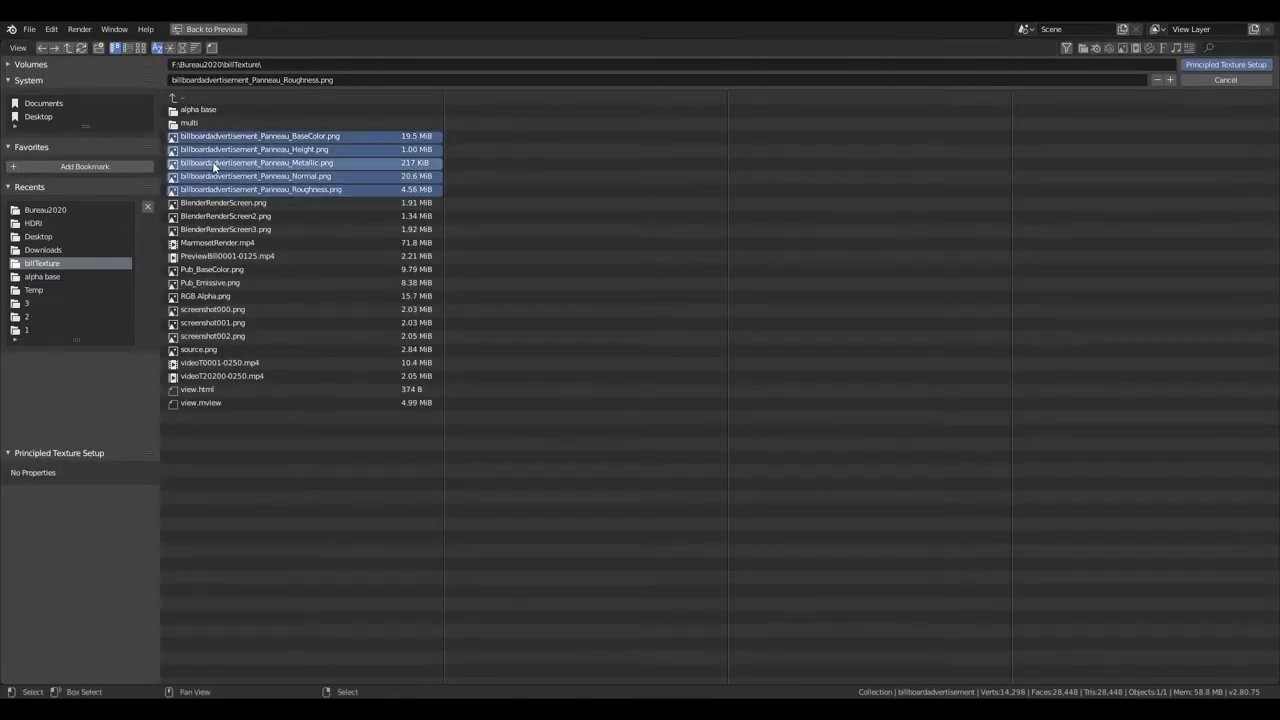
pyautogui.press('Return')
# Select the poster band in Edit Mode and separate it into its own object
pyautogui.moveTo(571, 217); pyautogui.dragTo(531, 160, button='middle')
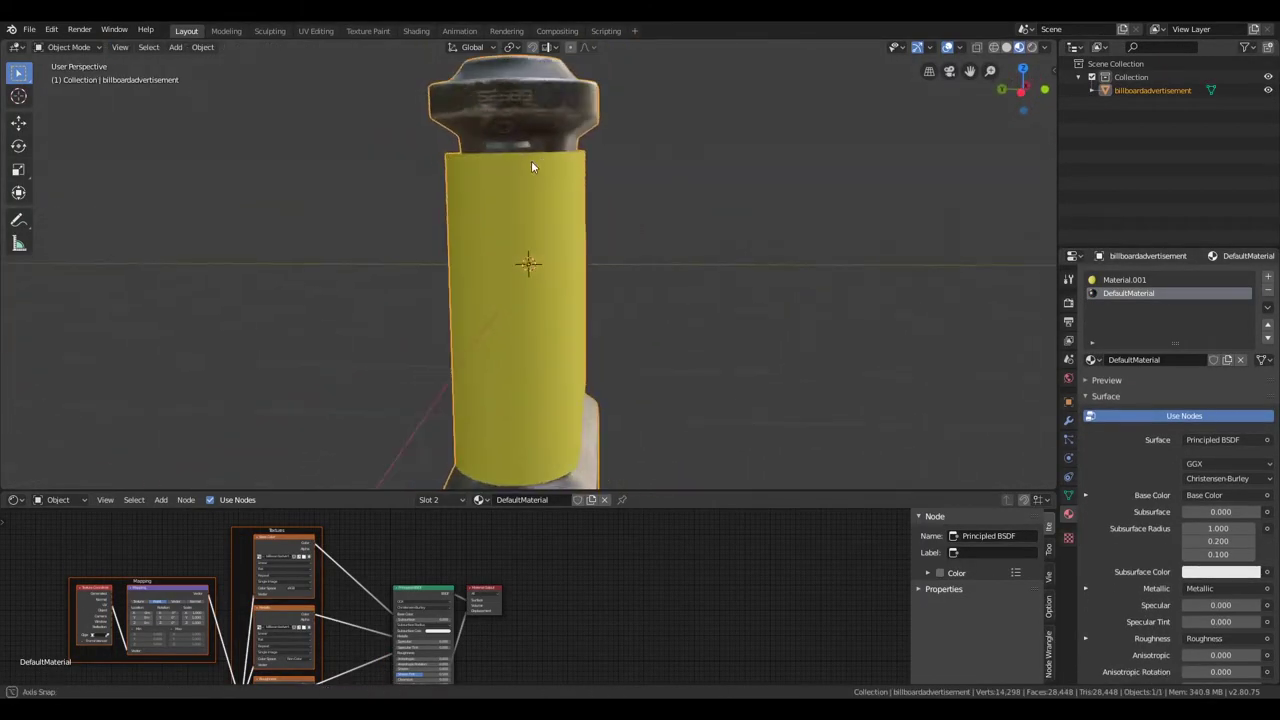
pyautogui.press('Tab')
pyautogui.press('2')
pyautogui.click(436, 288)
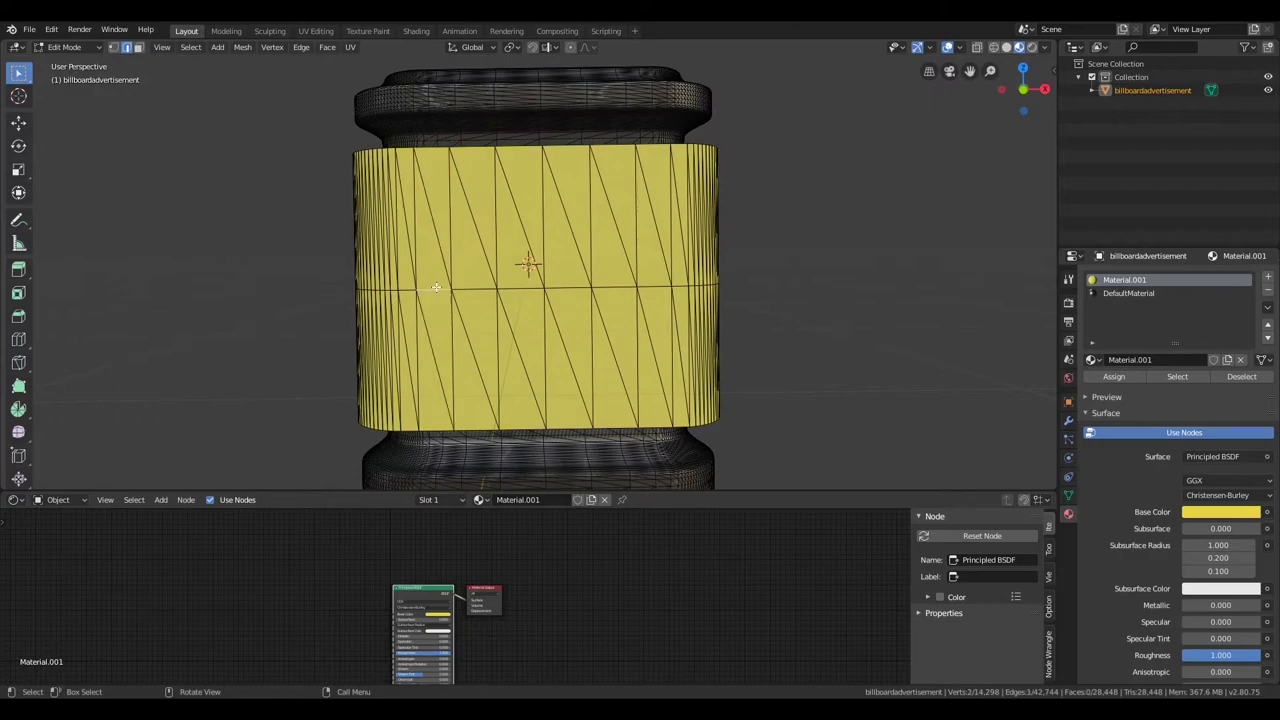
pyautogui.moveTo(496, 256); pyautogui.dragTo(420, 200, button='middle')
pyautogui.click(190, 47)
pyautogui.click(240, 197)
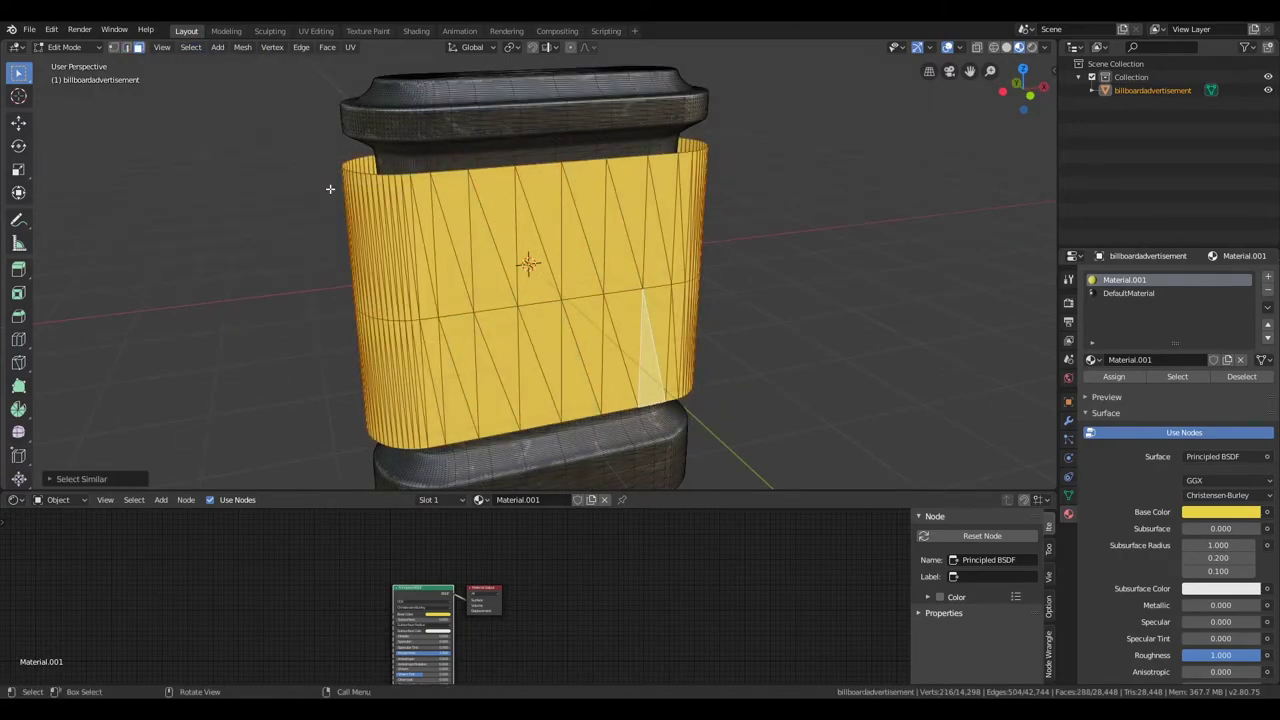
pyautogui.press('p')
pyautogui.click(270, 135)
# Back in Object Mode, apply the DUST and More Production poster textures to Material.001
pyautogui.press('Tab')
pyautogui.moveTo(363, 253)
pyautogui.mouseDown(button='middle')
pyautogui.moveTo(569, 124)
pyautogui.moveTo(626, 362)
pyautogui.moveTo(670, 268)
pyautogui.moveTo(345, 291)
pyautogui.moveTo(346, 328)
pyautogui.mouseUp(button='middle')
pyautogui.hotkey('ctrl', 'shift', 't')
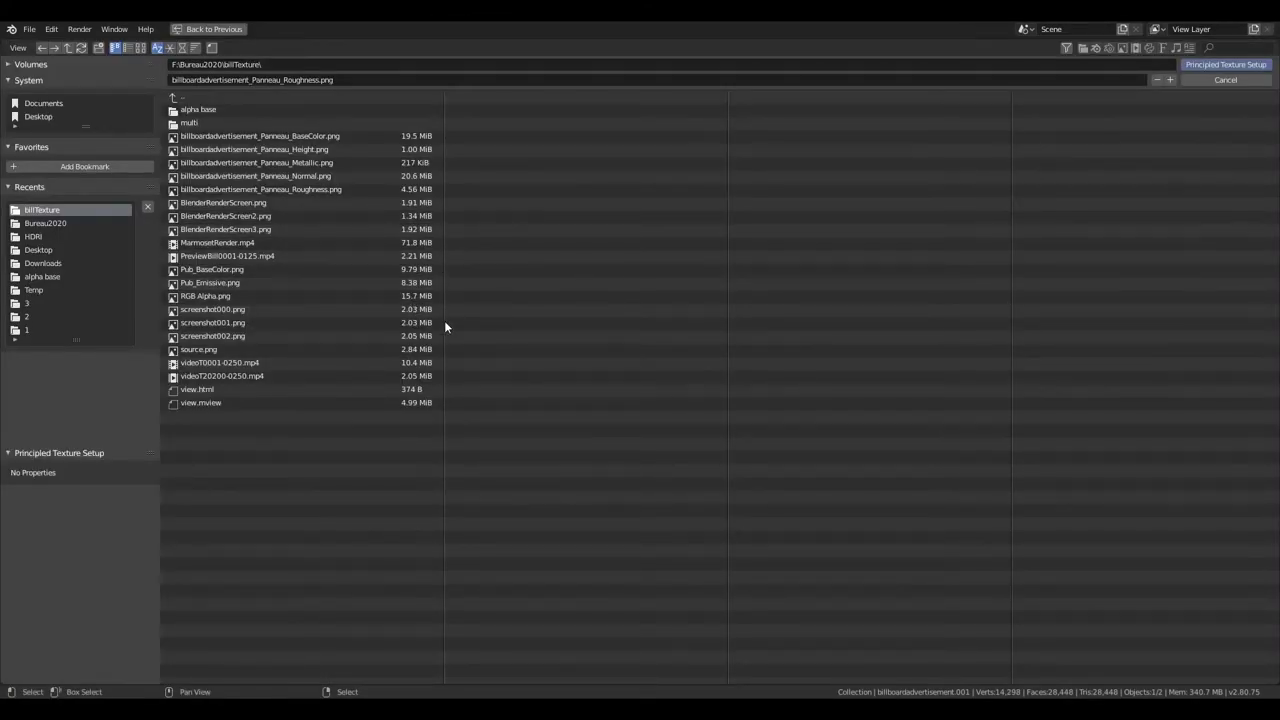
pyautogui.press('Return')
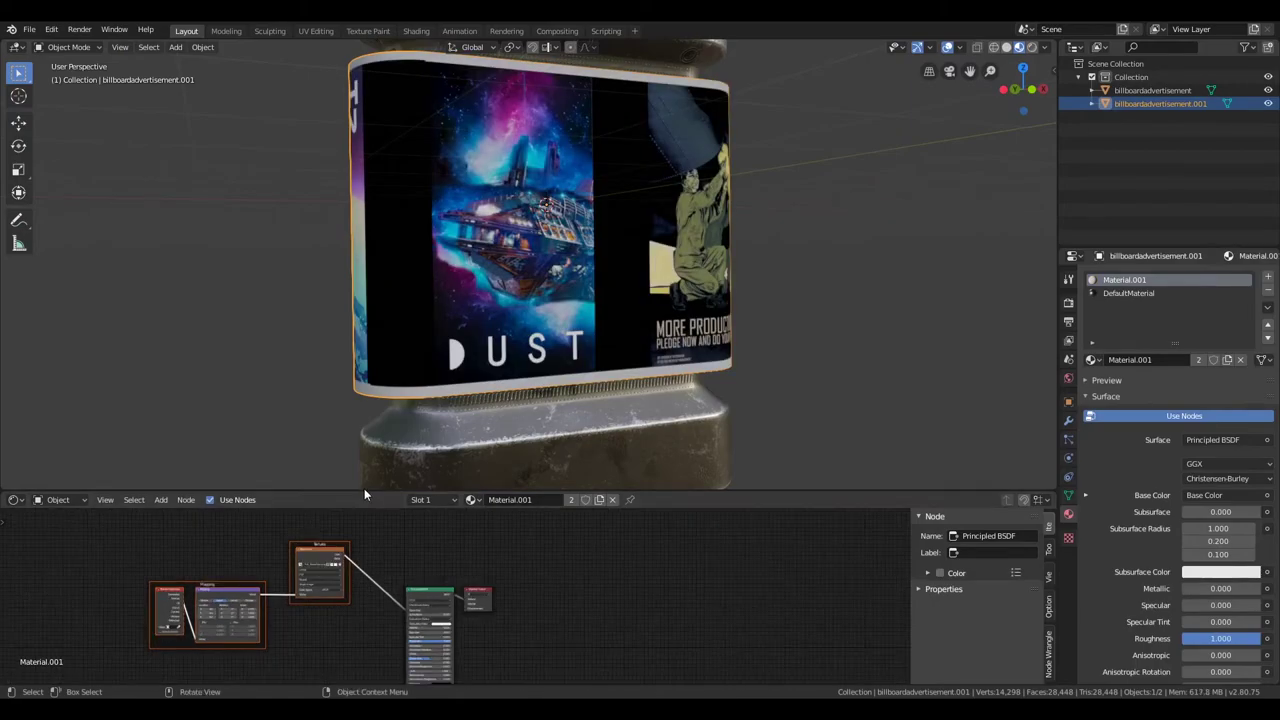
# Enlarge the node editor, delete the Principled BSDF, and select the base colour texture node
pyautogui.moveTo(364, 488); pyautogui.dragTo(440, 246)
pyautogui.press('x')
pyautogui.press('Home')
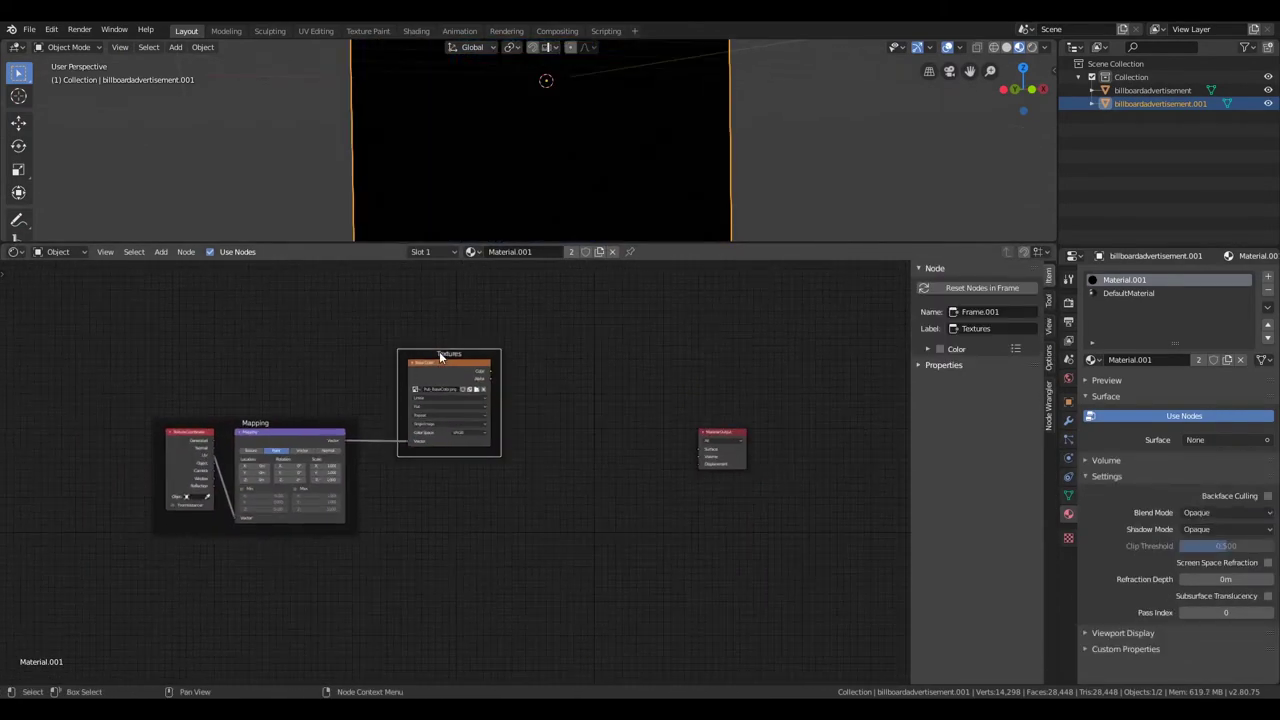
pyautogui.scroll(-1, 654, 447)
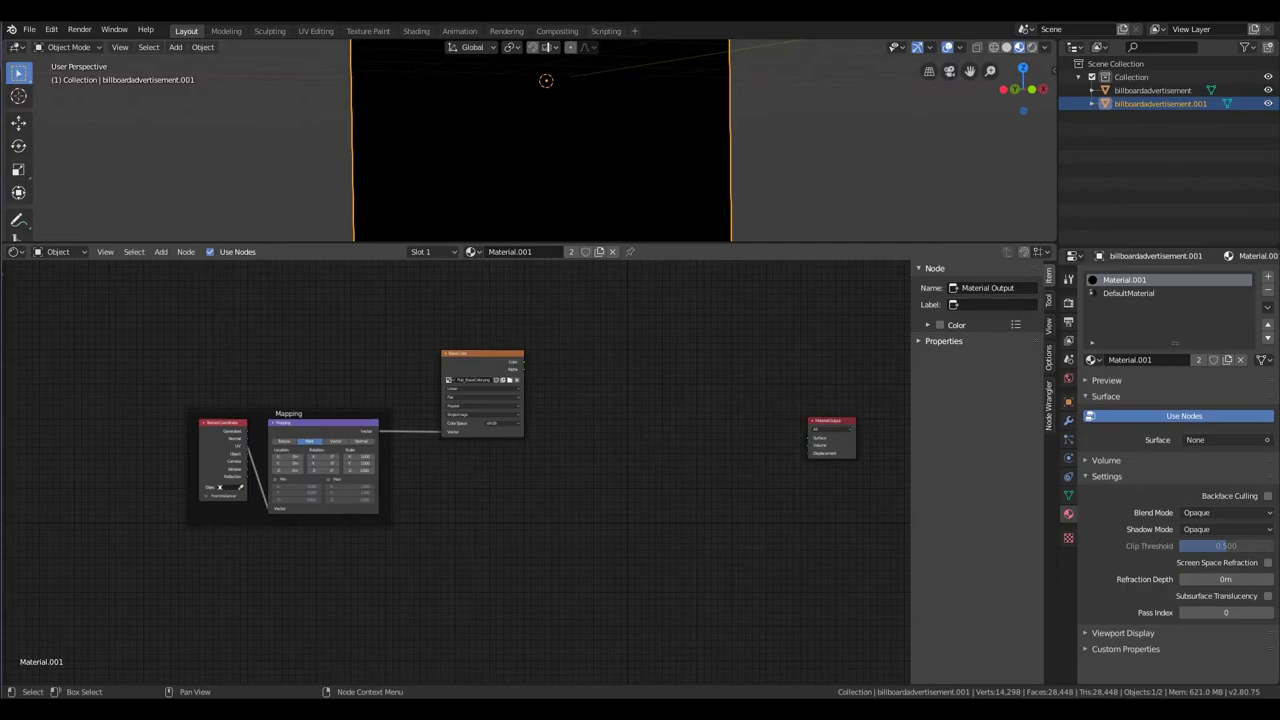
pyautogui.click(505, 395)
pyautogui.moveTo(554, 360); pyautogui.dragTo(500, 372, button='middle')
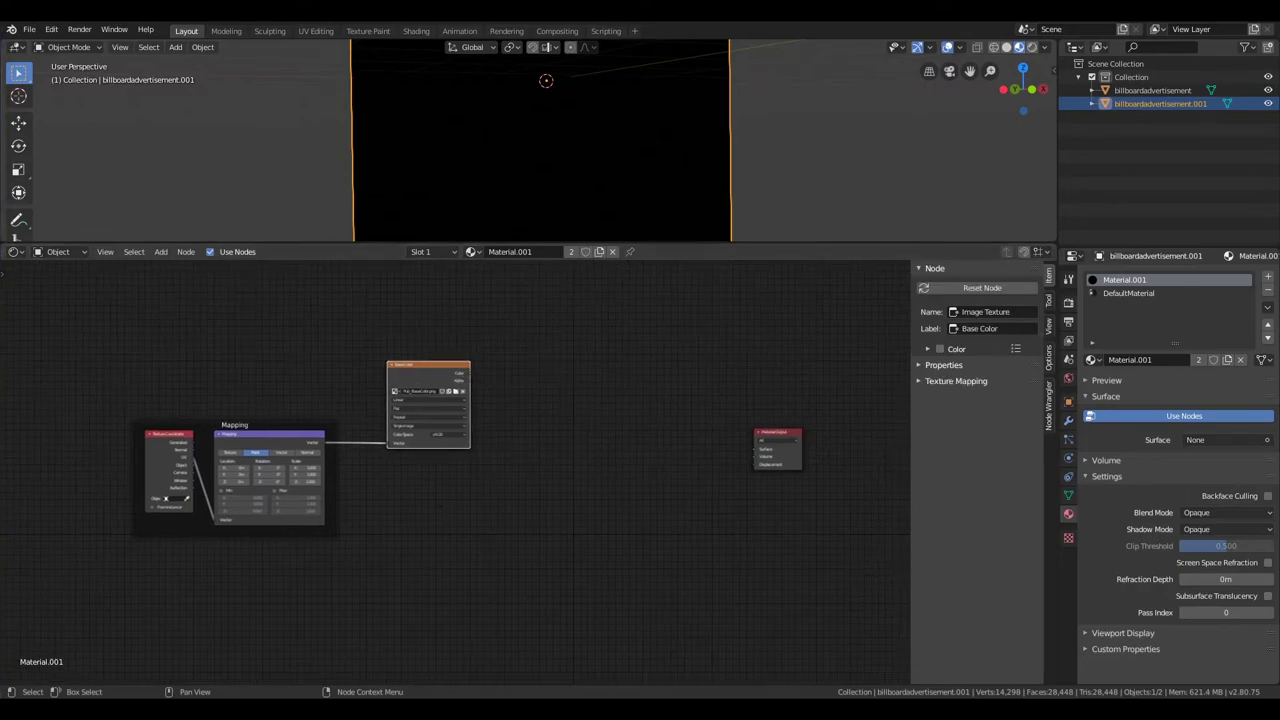
# Add a Diffuse BSDF and wire the base colour texture through it to the Material Output
pyautogui.press('F3')
pyautogui.write('dif')
pyautogui.press('Return')
pyautogui.click(619, 397)
pyautogui.moveTo(640, 450); pyautogui.dragTo(592, 444, button='middle')
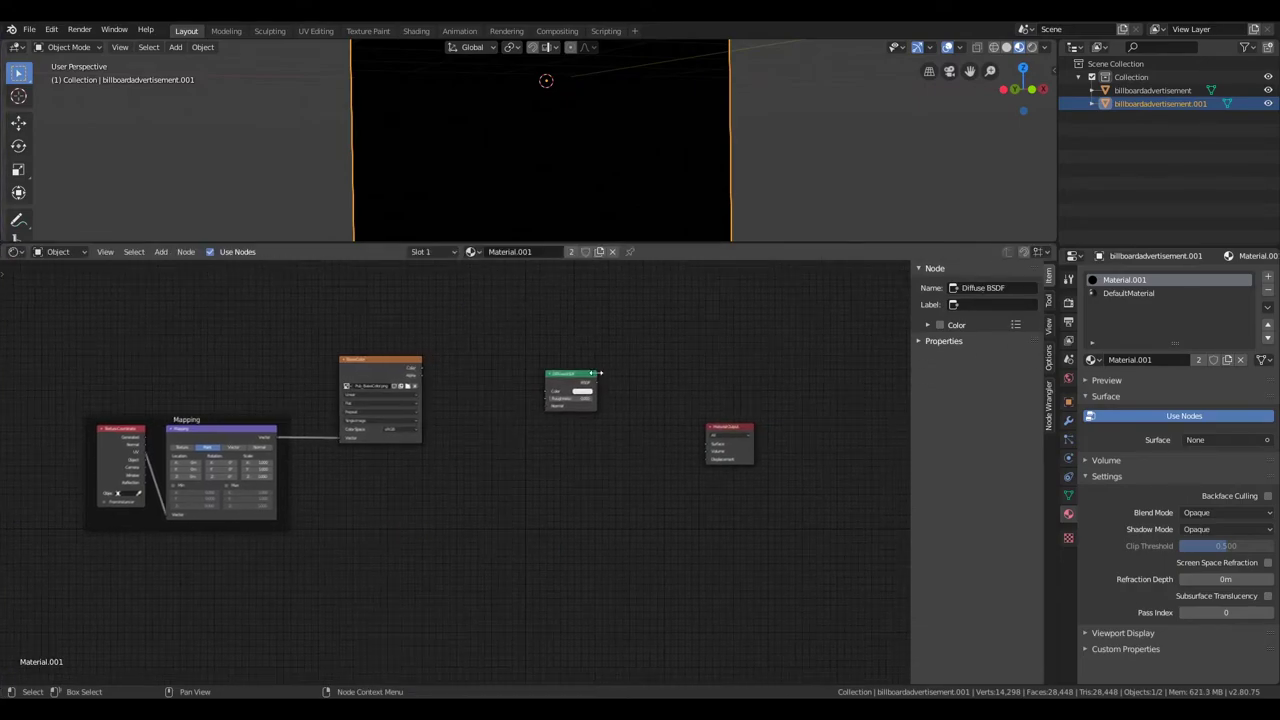
pyautogui.moveTo(597, 381); pyautogui.dragTo(707, 443)
pyautogui.moveTo(421, 366); pyautogui.dragTo(546, 390)
# Duplicate the base colour texture node and load RGB Alpha.png into the copy
pyautogui.scroll(-5, 368, 147)
pyautogui.moveTo(411, 128); pyautogui.dragTo(420, 180, button='middle')
pyautogui.scroll(2, 365, 342)
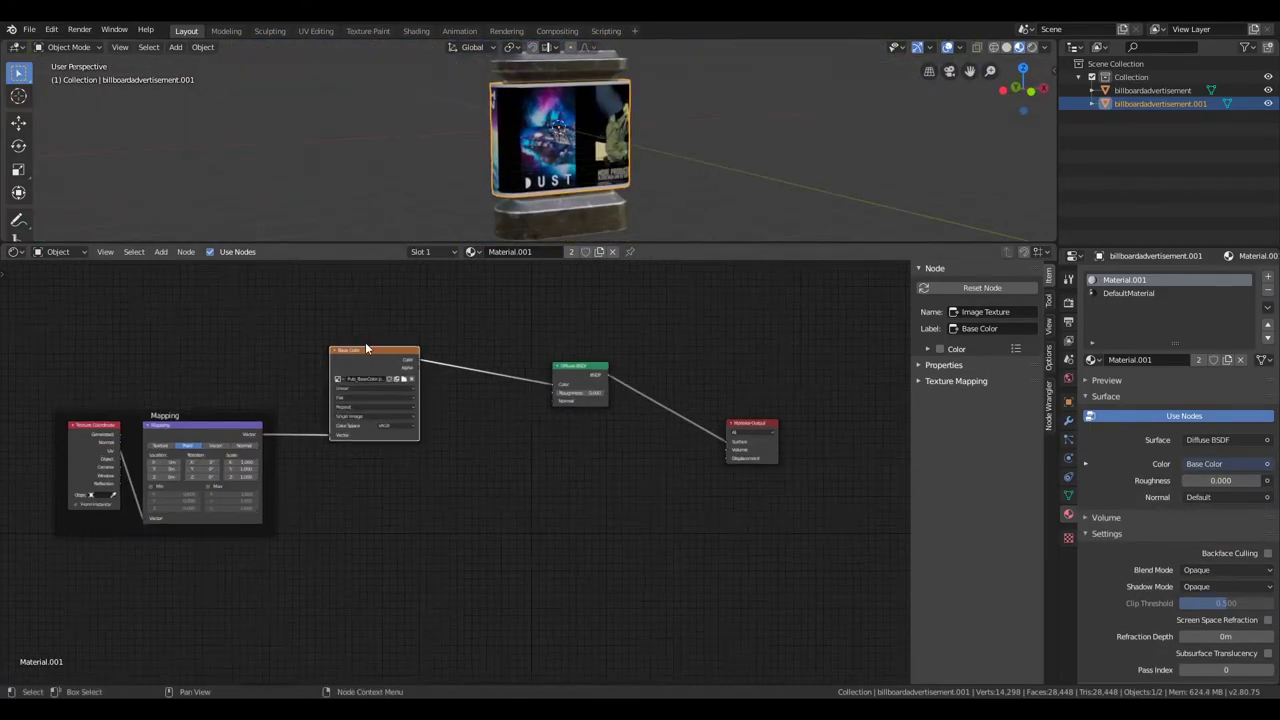
pyautogui.moveTo(236, 300); pyautogui.dragTo(338, 386, button='middle')
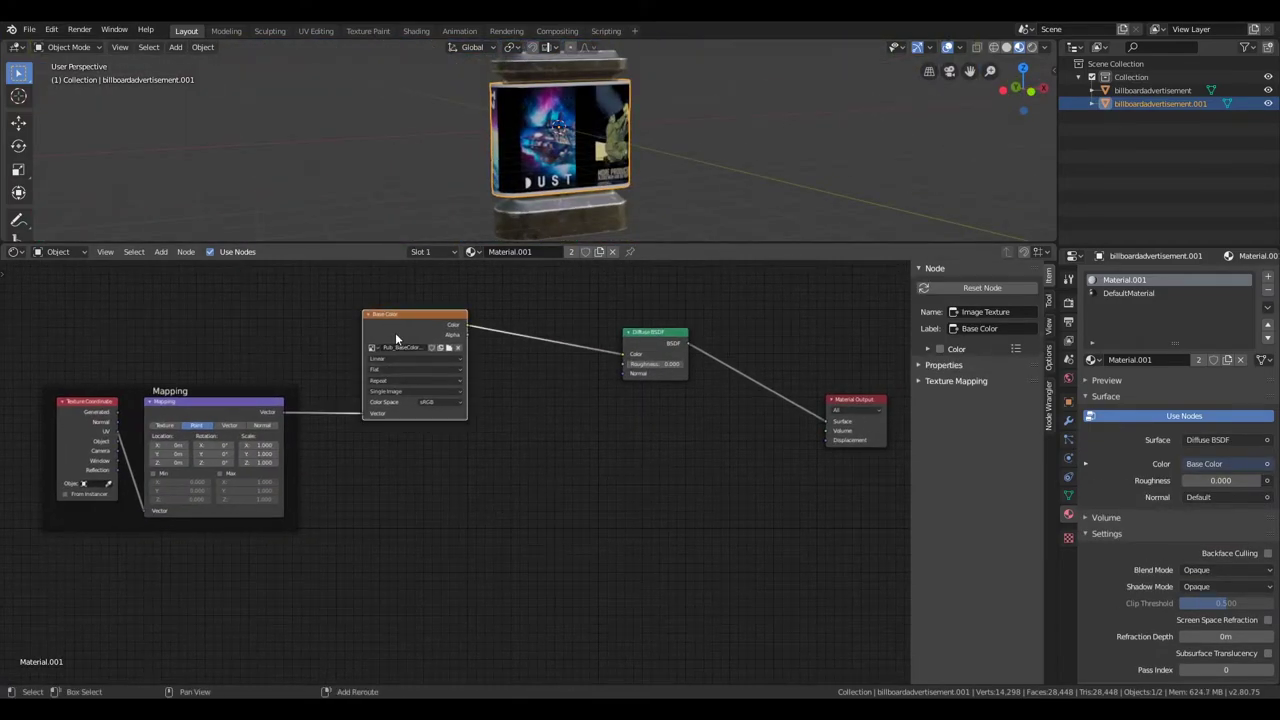
pyautogui.hotkey('shift', 'd')
pyautogui.click(322, 313)
pyautogui.doubleClick(205, 296)
pyautogui.click(436, 526)
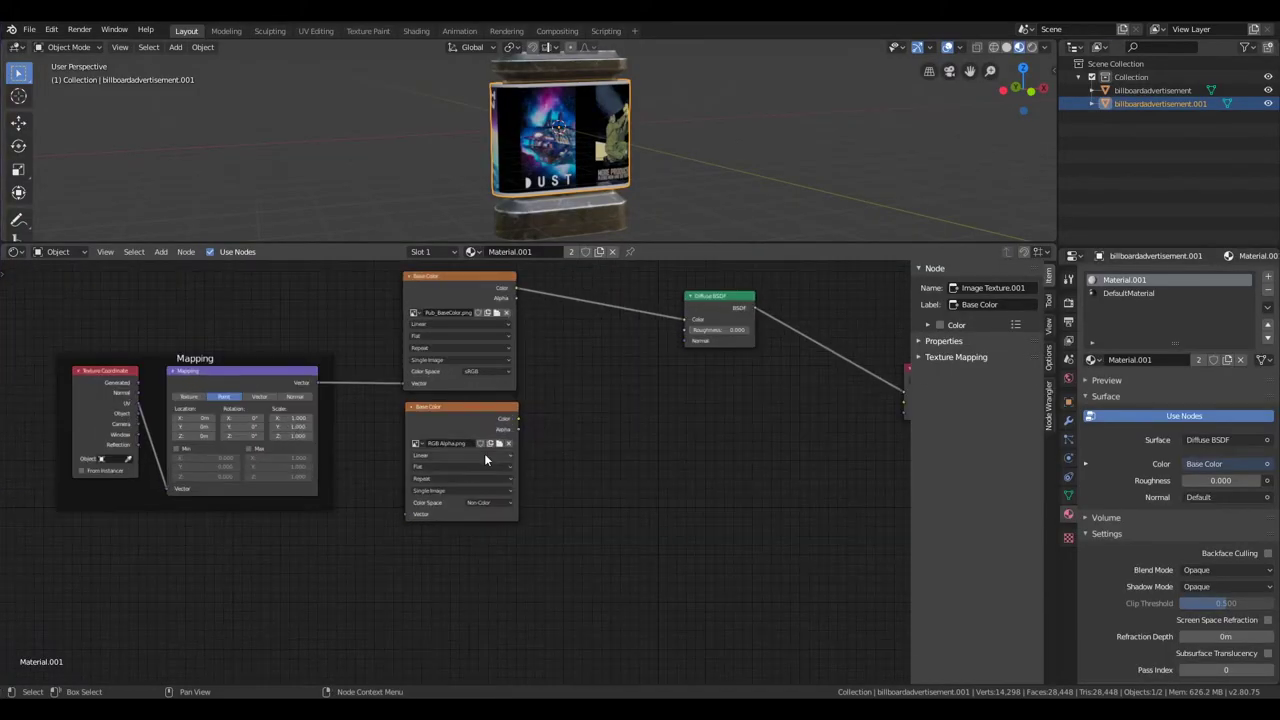
# Add two more texture node copies, loading RGB Alpha.png and Pub_Emissive.png
pyautogui.hotkey('shift', 'd')
pyautogui.click(295, 565)
pyautogui.click(305, 566)
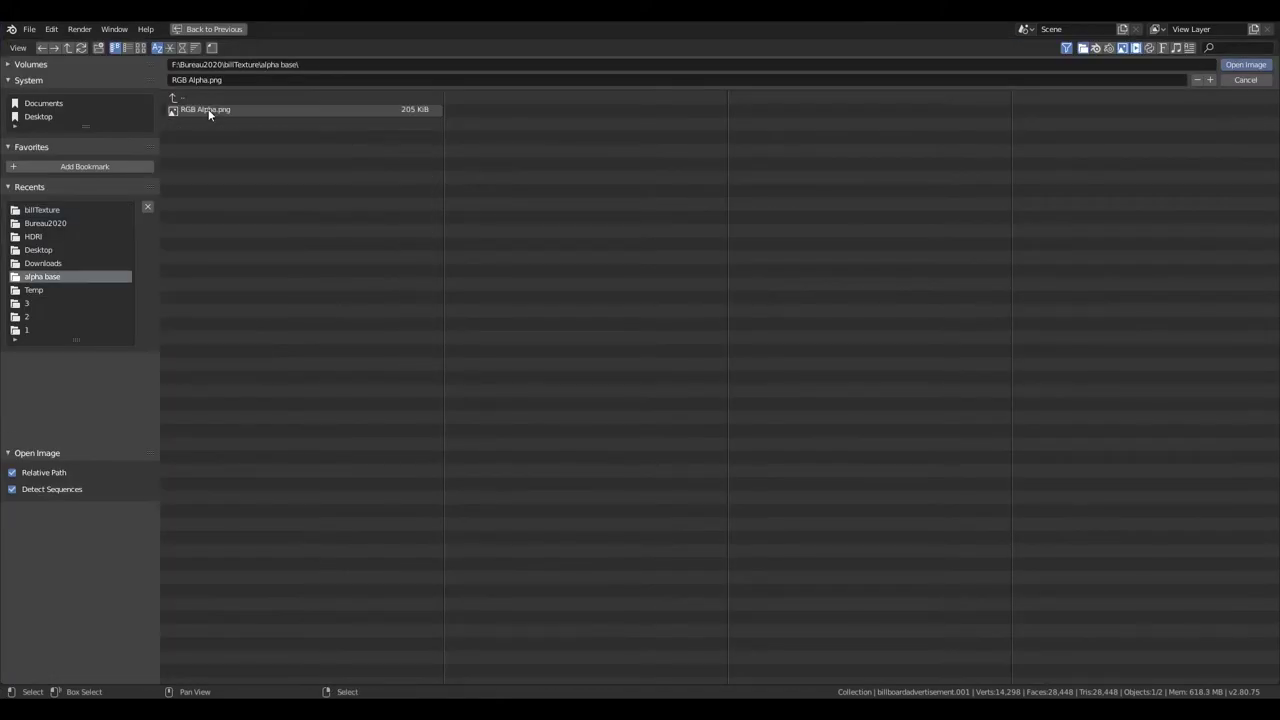
pyautogui.doubleClick(215, 110)
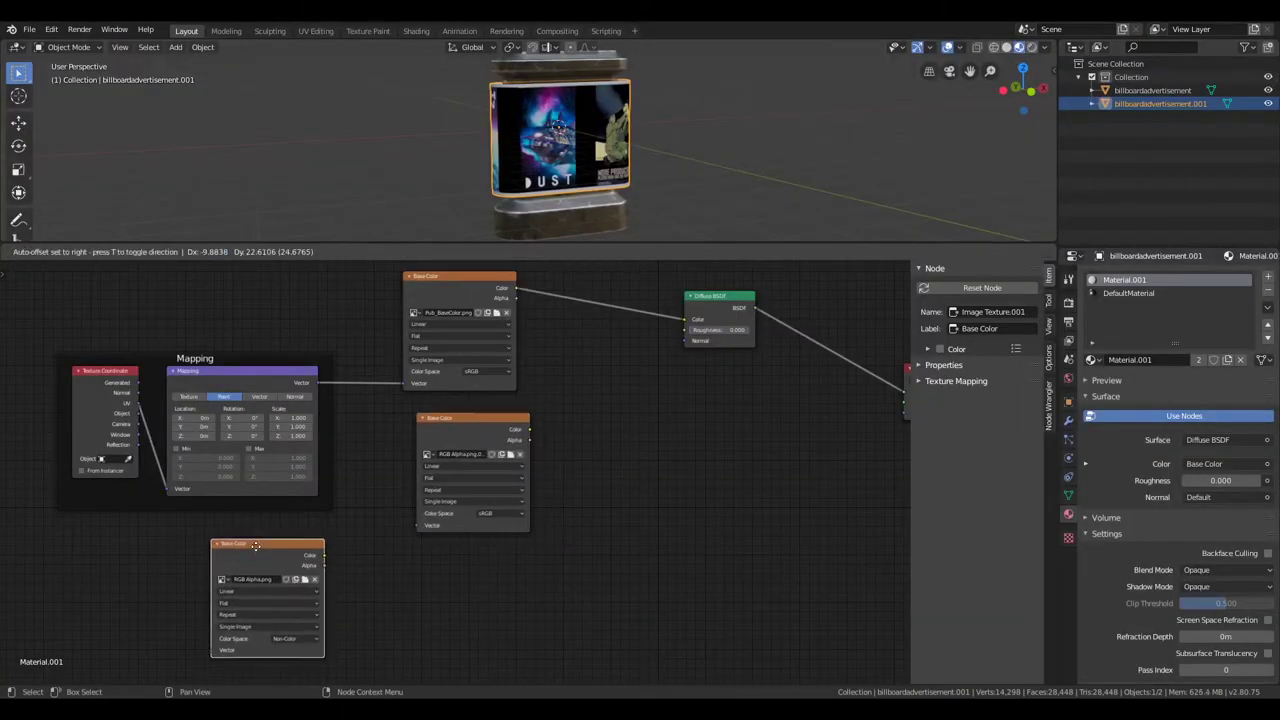
pyautogui.hotkey('shift', 'd')
pyautogui.click(438, 571)
pyautogui.click(500, 591)
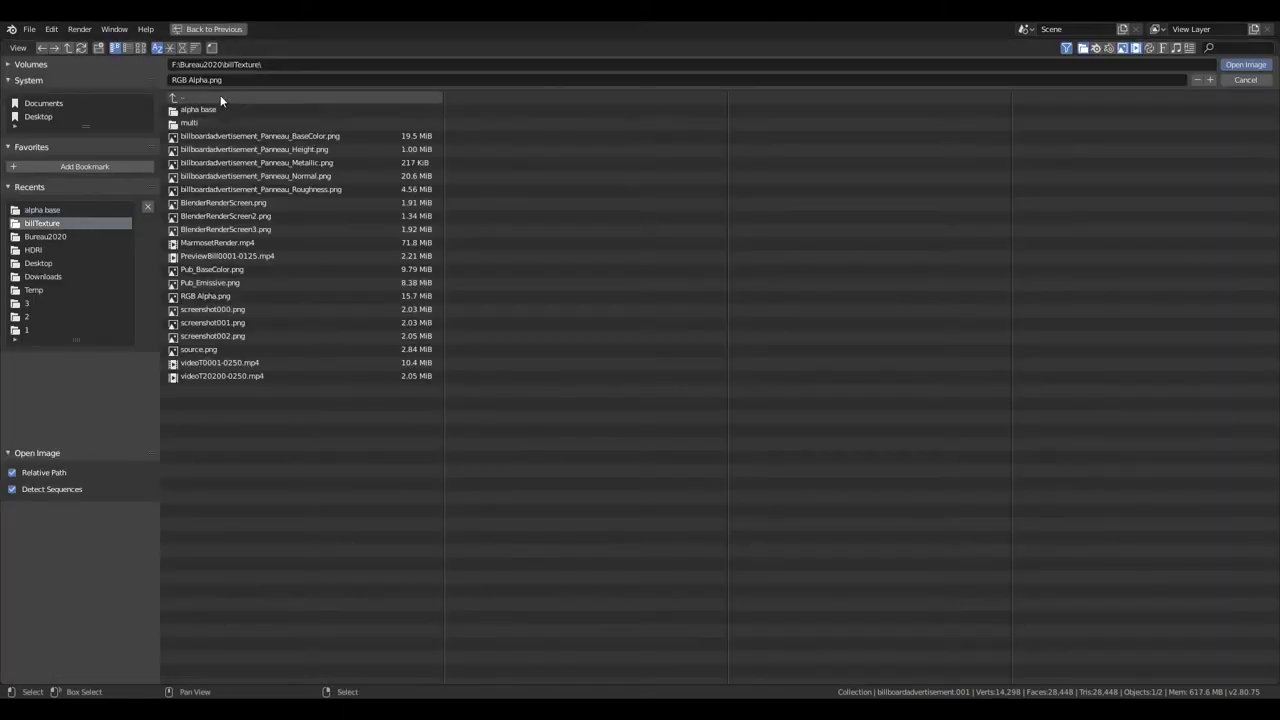
pyautogui.doubleClick(230, 312)
pyautogui.press('Home')
pyautogui.hotkey('shift', 'a')
# Add Emission, Transparent BSDF and Mix Shader nodes, linking Transparent BSDF into the mix
pyautogui.click(586, 490)
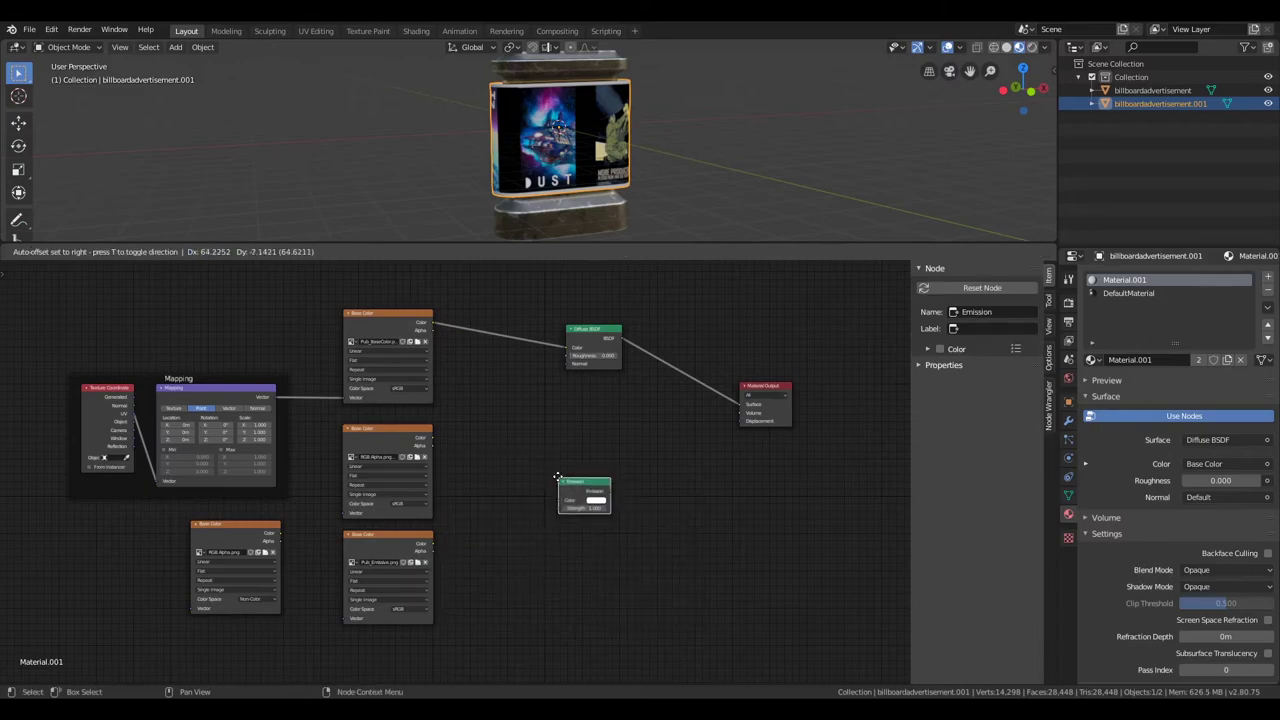
pyautogui.hotkey('shift', 'a')
pyautogui.write('tra')
pyautogui.click(628, 573)
pyautogui.click(560, 530)
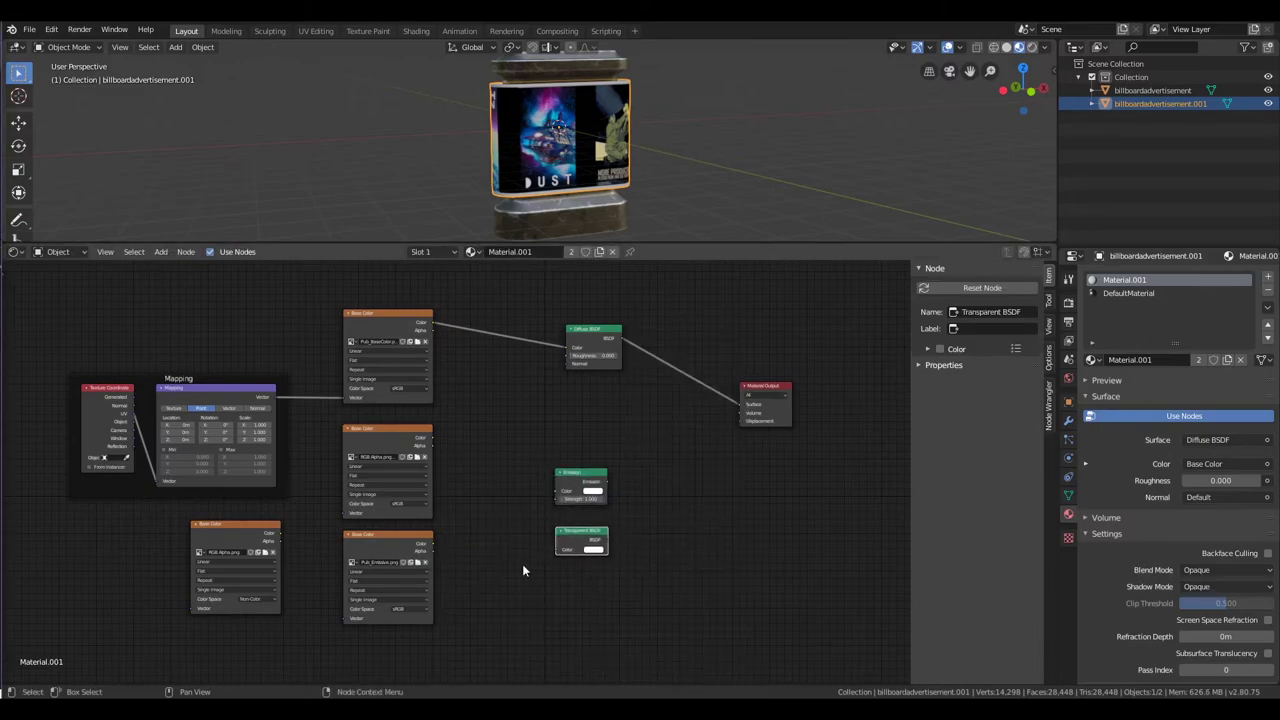
pyautogui.hotkey('shift', 'a')
pyautogui.write('mix')
pyautogui.press('Return')
pyautogui.click(672, 451)
pyautogui.click(606, 486)
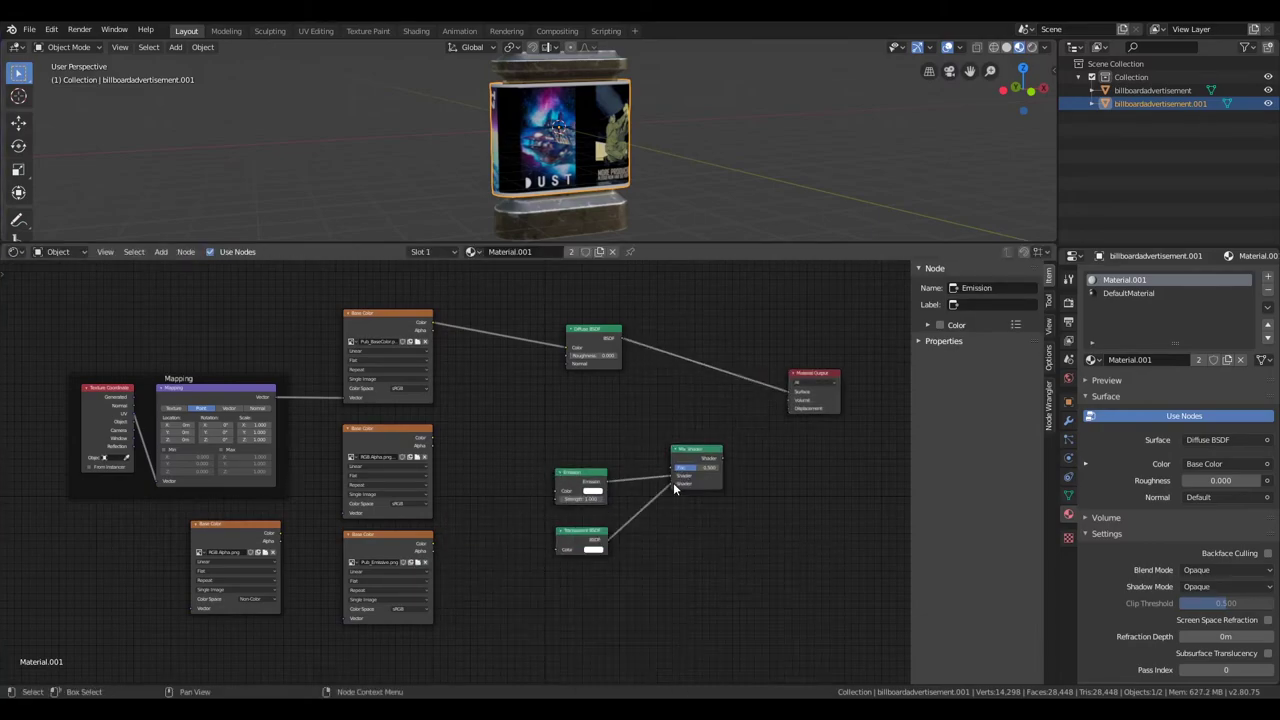
pyautogui.moveTo(673, 487); pyautogui.dragTo(673, 484)
# Add a Math Multiply node fed by both alpha textures
pyautogui.hotkey('shift', 'a')
pyautogui.write('mi')
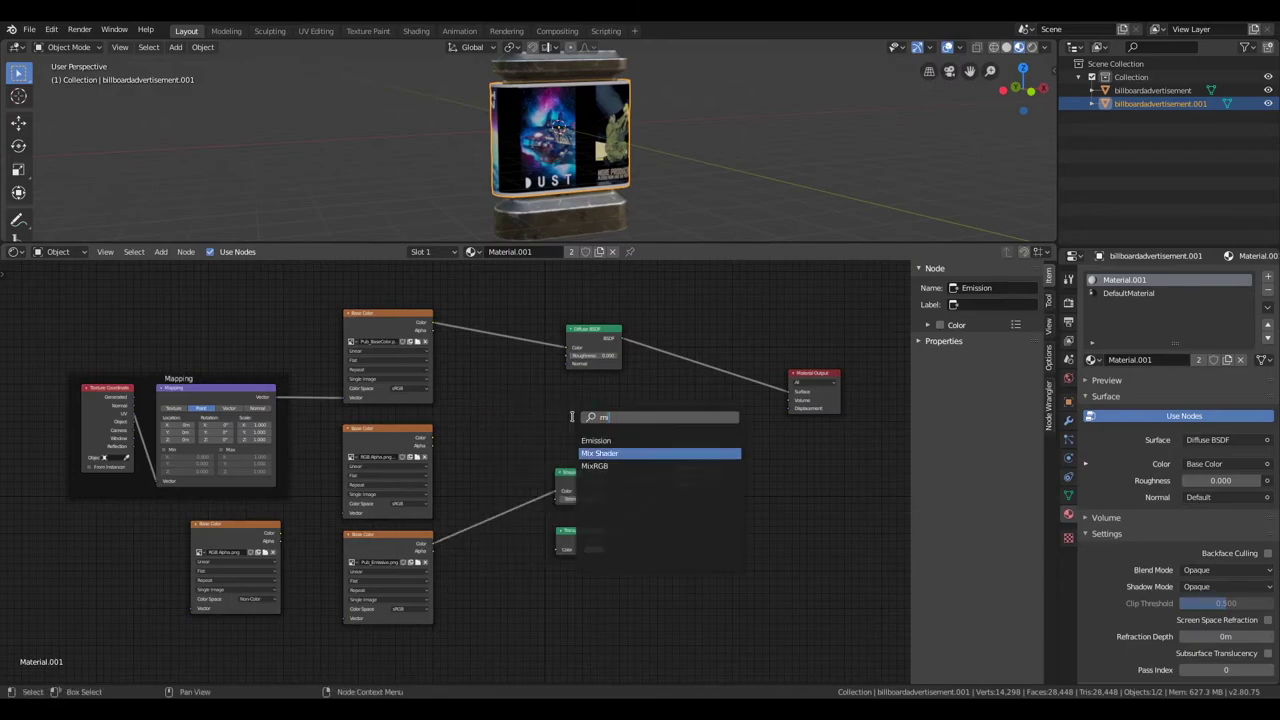
pyautogui.press('Escape')
pyautogui.hotkey('shift', 'a')
pyautogui.write('ad')
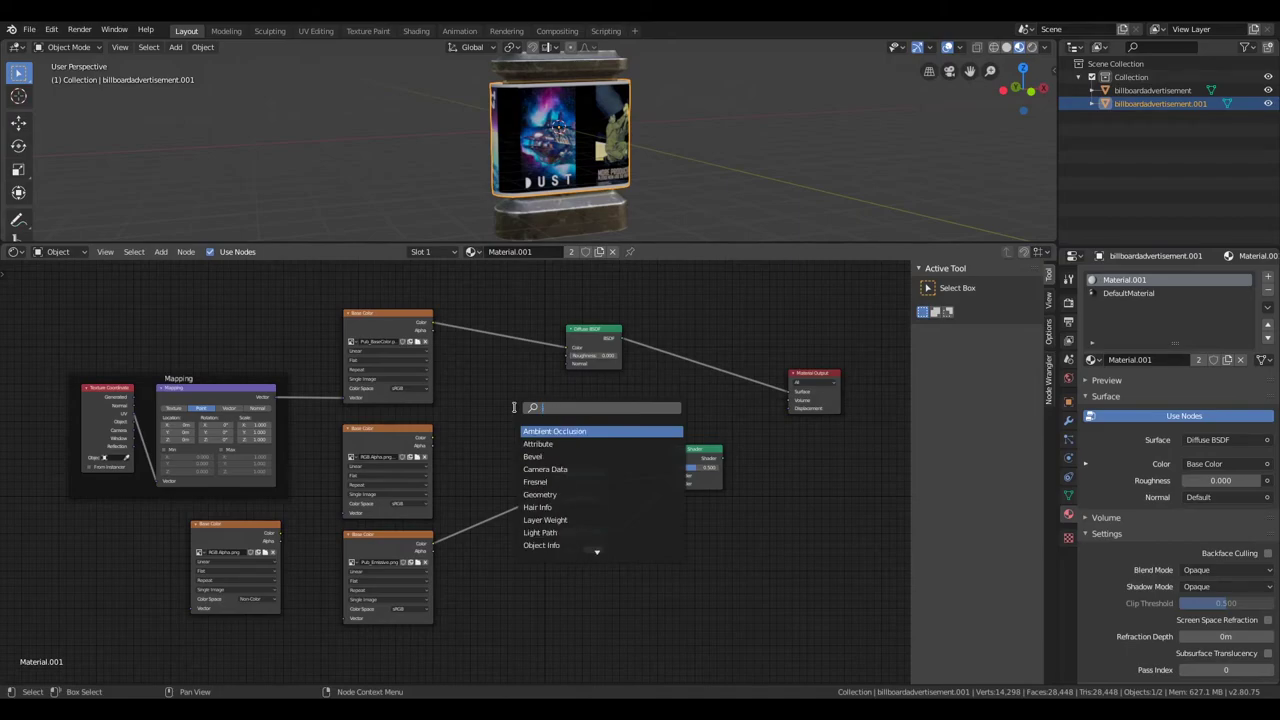
pyautogui.press('Escape')
pyautogui.hotkey('shift', 'a')
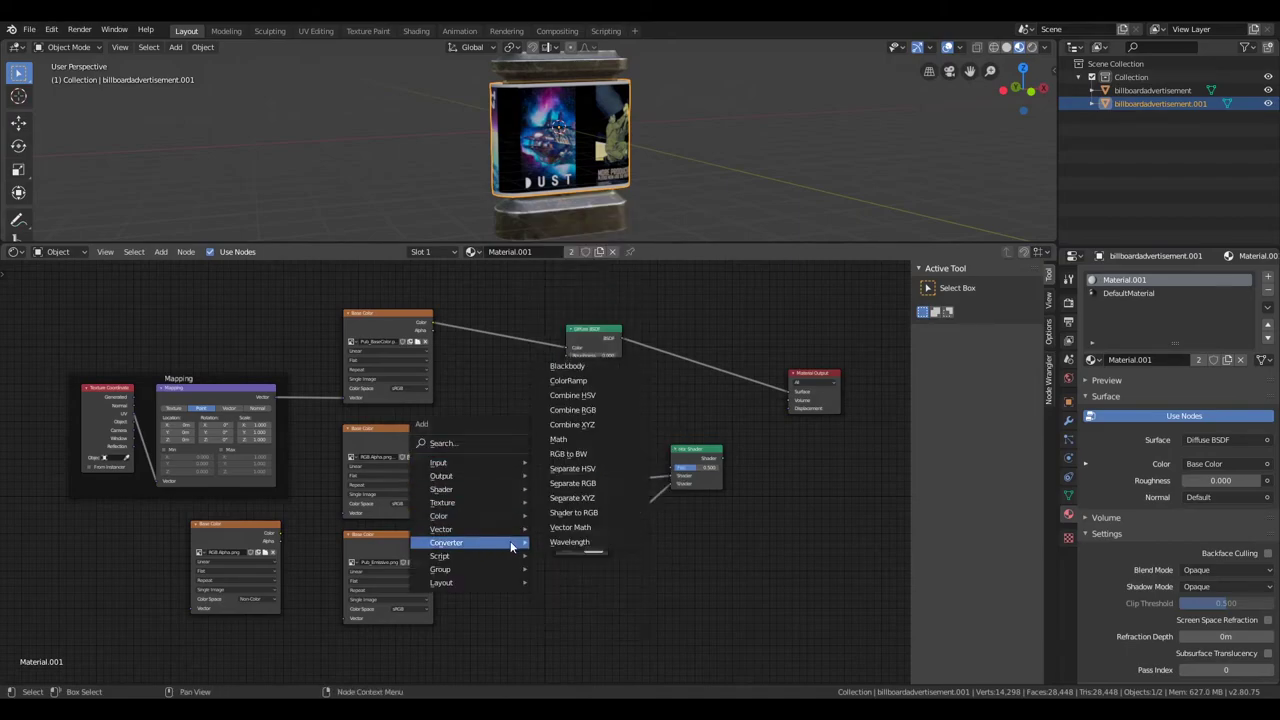
pyautogui.press('Escape')
pyautogui.hotkey('shift', 'a')
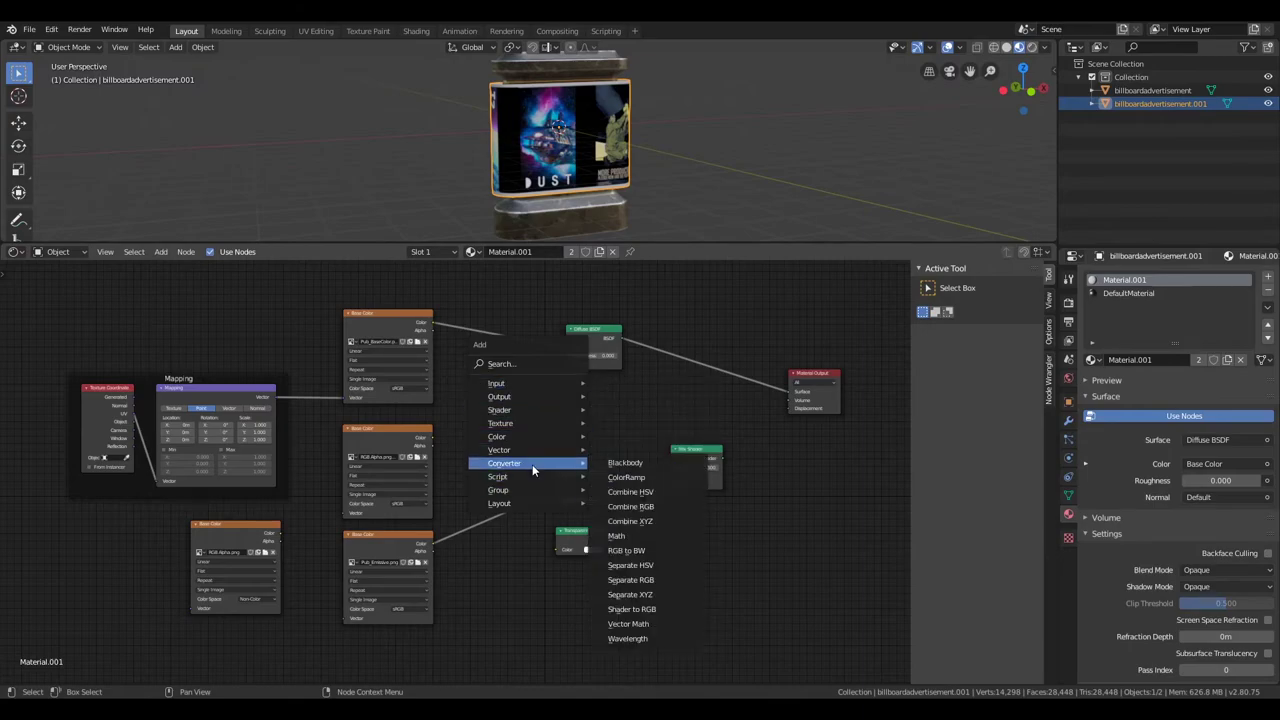
pyautogui.click(618, 531)
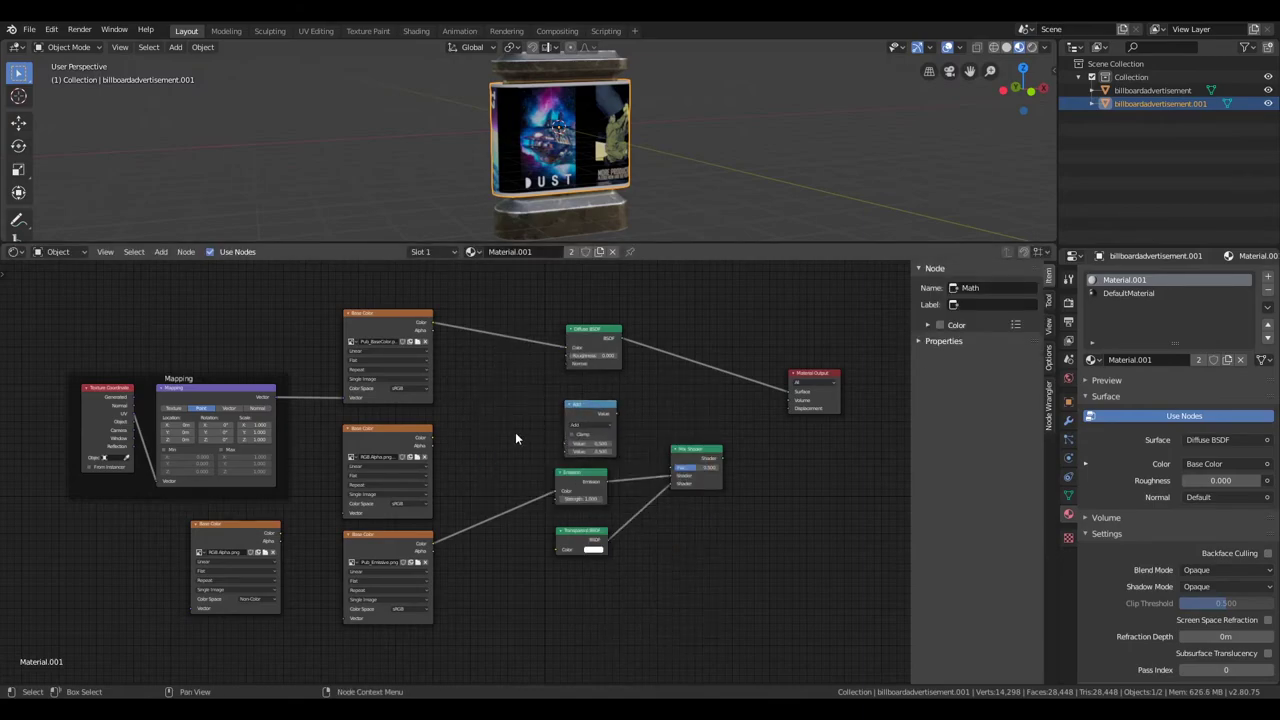
pyautogui.scroll(2, 515, 432)
pyautogui.click(478, 439)
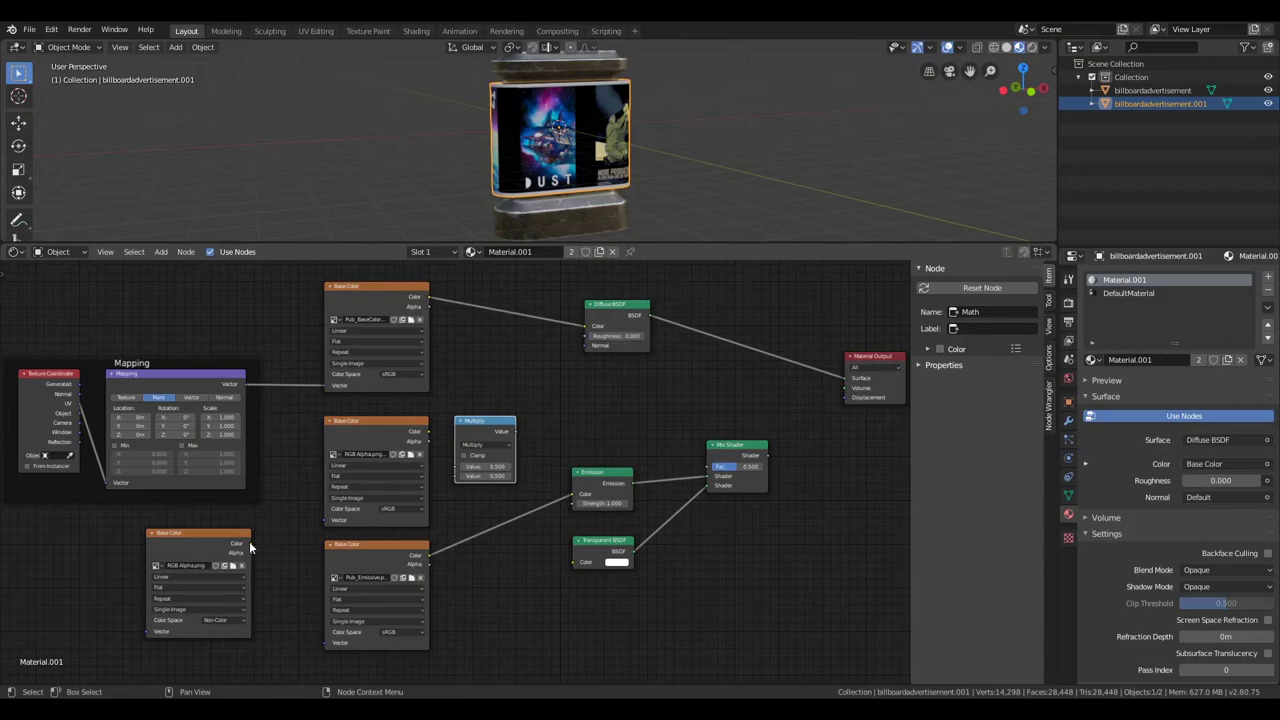
pyautogui.moveTo(249, 541); pyautogui.dragTo(454, 475)
# Add a ColorRamp node and move its black stop to 0.5
pyautogui.hotkey('shift', 'a')
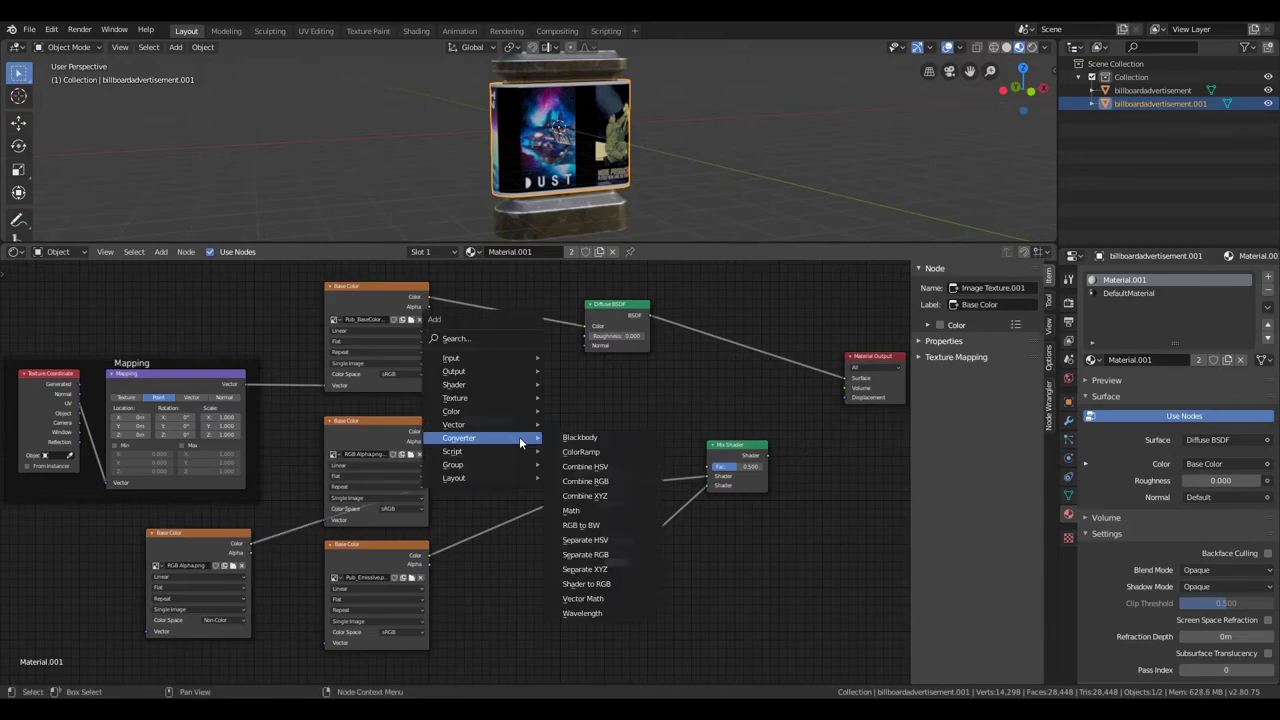
pyautogui.click(588, 448)
pyautogui.moveTo(552, 419); pyautogui.dragTo(592, 419)
pyautogui.scroll(2, 600, 430)
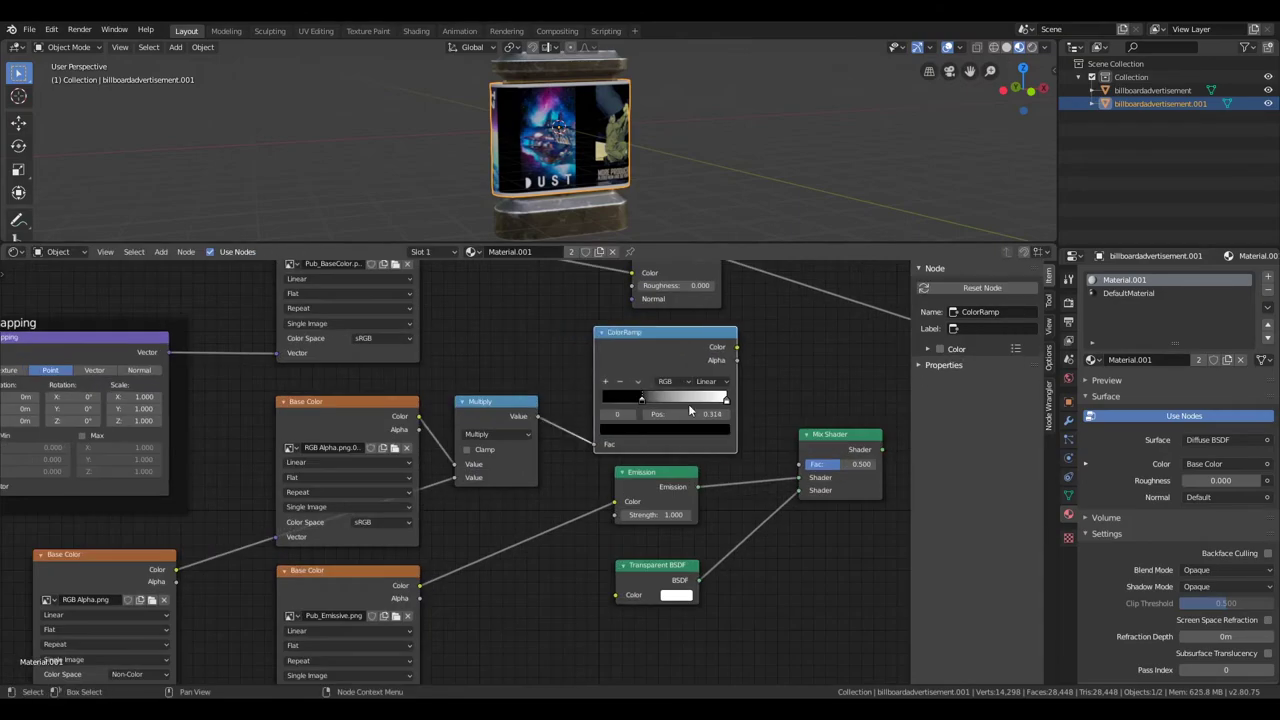
pyautogui.moveTo(600, 430); pyautogui.dragTo(689, 430, button='middle')
pyautogui.scroll(-2, 689, 430)
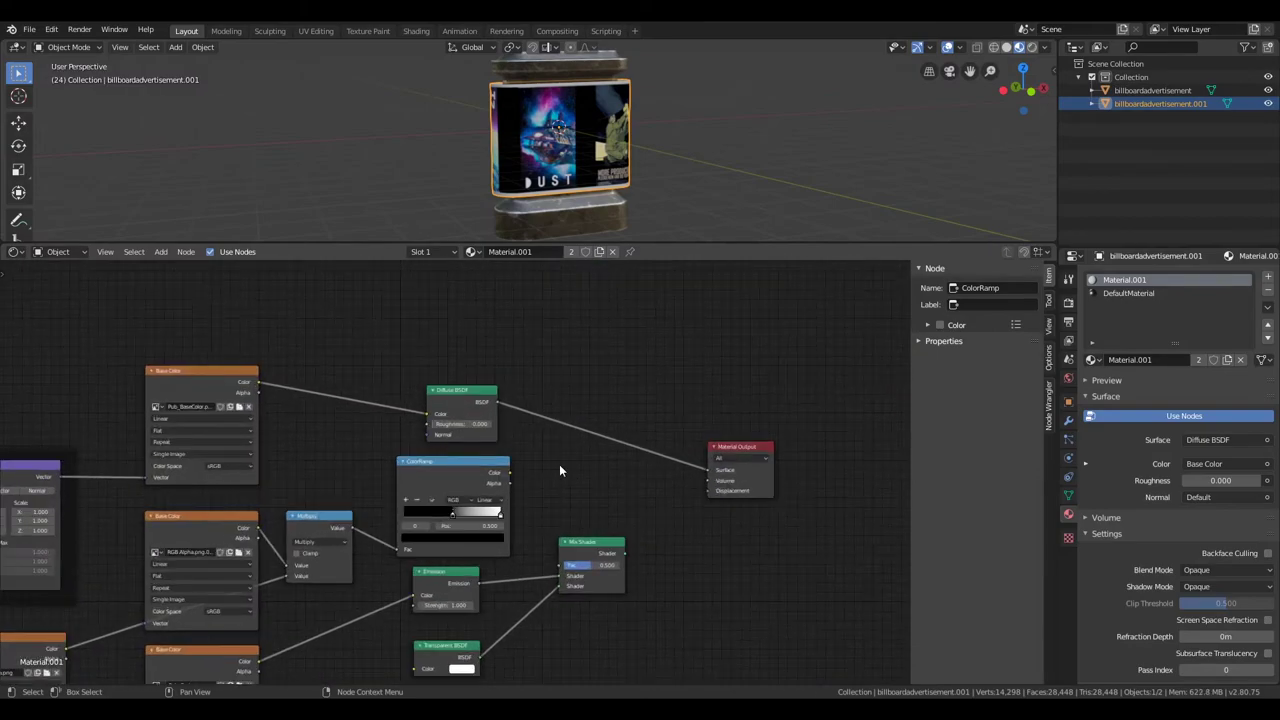
# Duplicate the Mix Shader onto the Diffuse-to-output link, chaining the lower mix and ColorRamp factor into it
pyautogui.click(590, 545)
pyautogui.hotkey('shift', 'd')
pyautogui.click(583, 420)
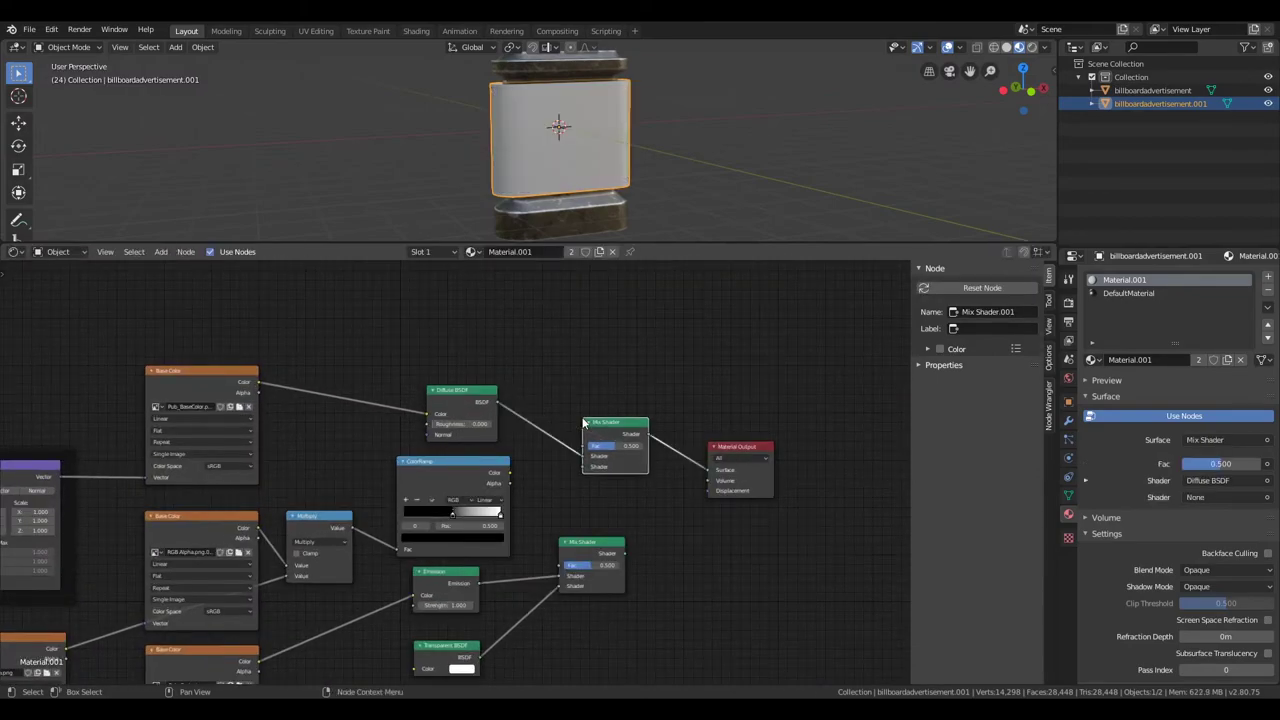
pyautogui.moveTo(624, 553); pyautogui.dragTo(585, 467)
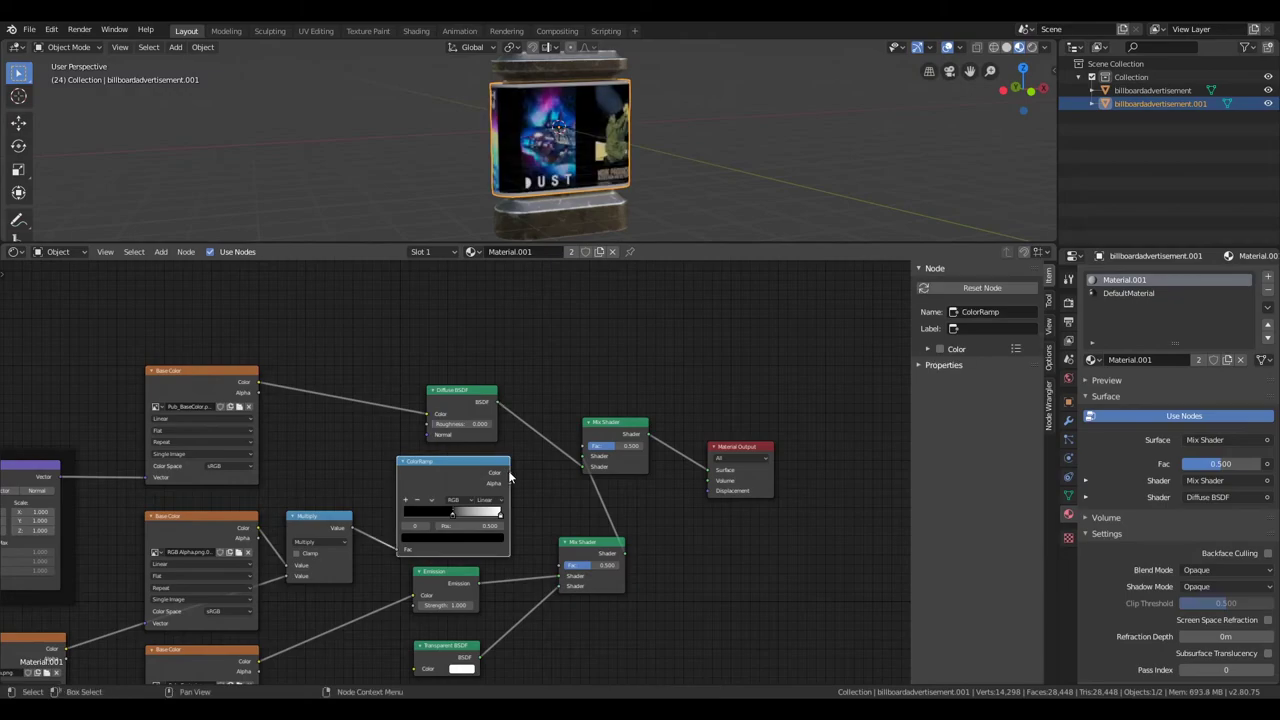
pyautogui.moveTo(508, 470); pyautogui.dragTo(585, 446)
# Insert an Invert node between the ColorRamp and the Mix Shader factor
pyautogui.moveTo(453, 517)
pyautogui.mouseDown()
pyautogui.moveTo(438, 504)
pyautogui.moveTo(496, 521)
pyautogui.mouseUp()
pyautogui.hotkey('shift', 'a')
pyautogui.click(550, 475)
pyautogui.click(580, 470)
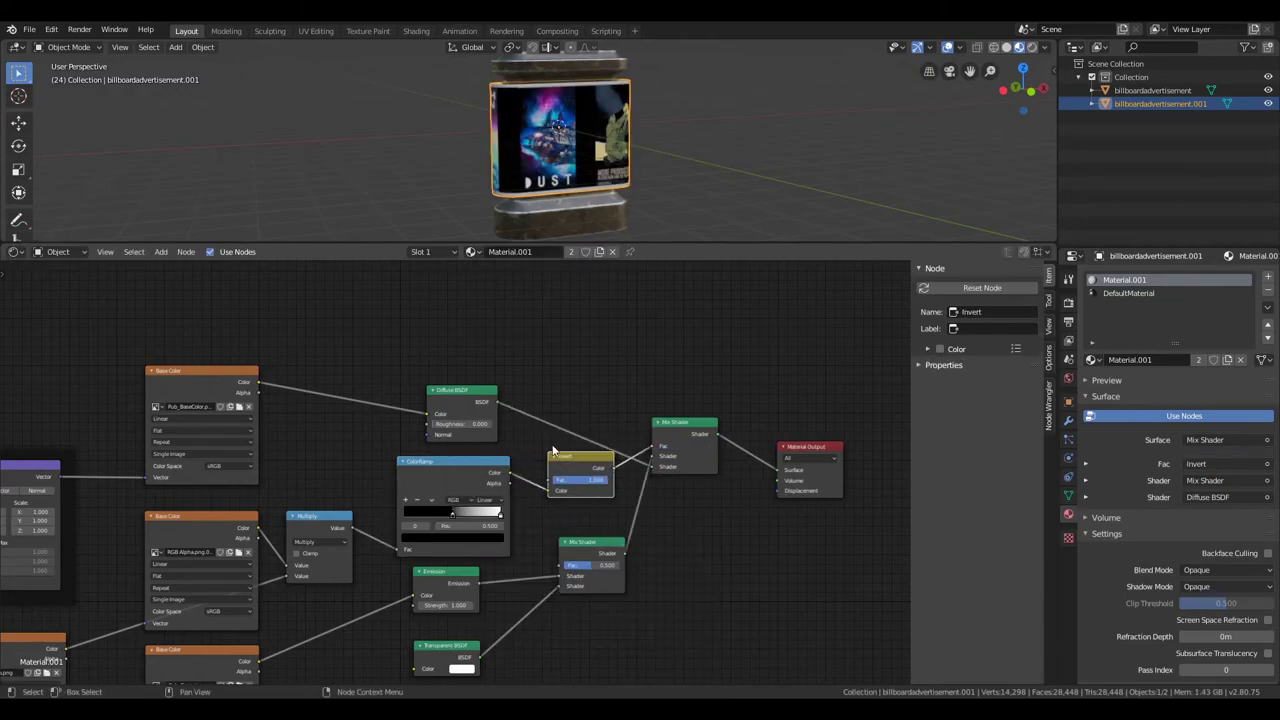
pyautogui.moveTo(645, 449); pyautogui.dragTo(650, 446)
pyautogui.moveTo(583, 420); pyautogui.dragTo(565, 418, button='middle')
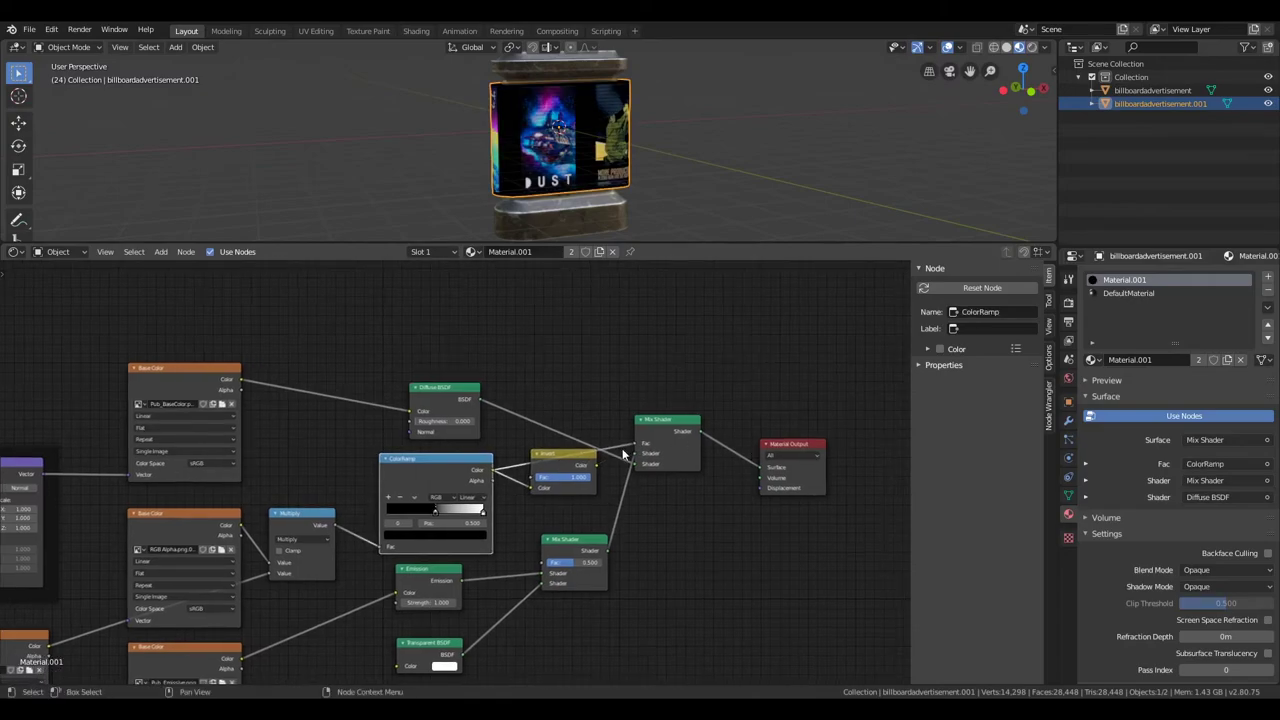
pyautogui.moveTo(658, 422); pyautogui.dragTo(660, 424)
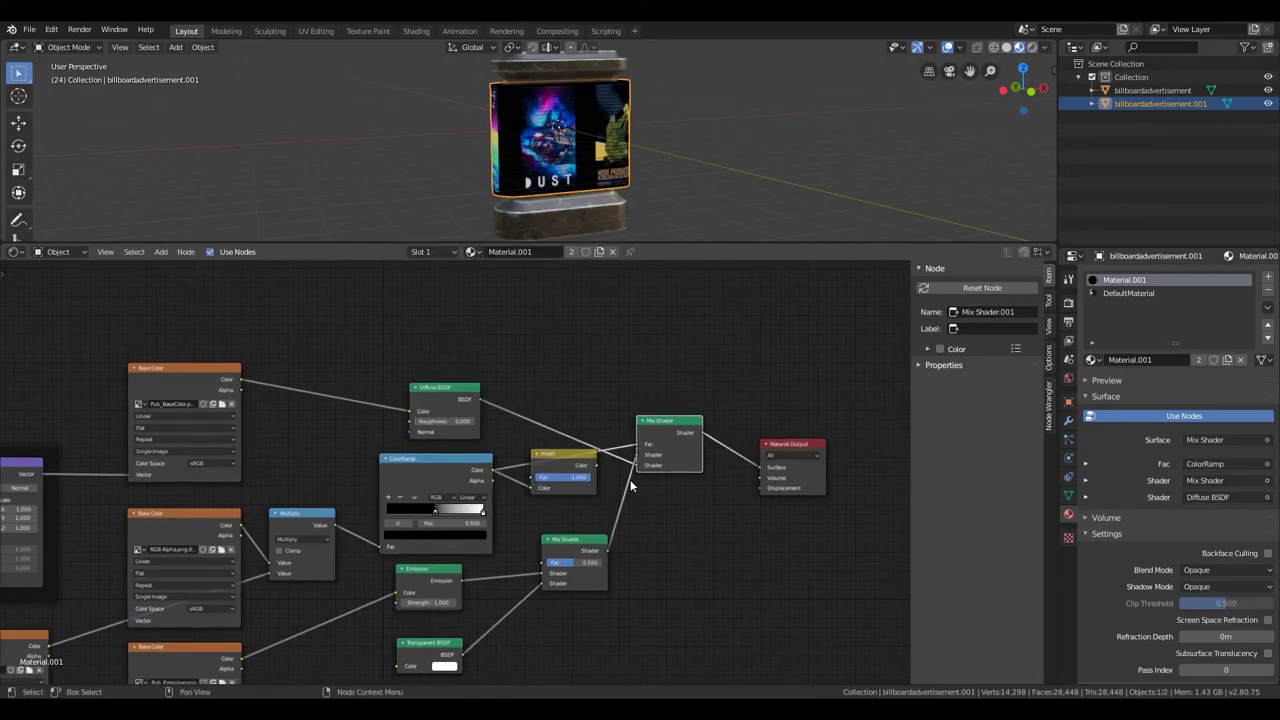
pyautogui.click(590, 478)
pyautogui.scroll(3, 526, 119)
pyautogui.scroll(3, 526, 119)
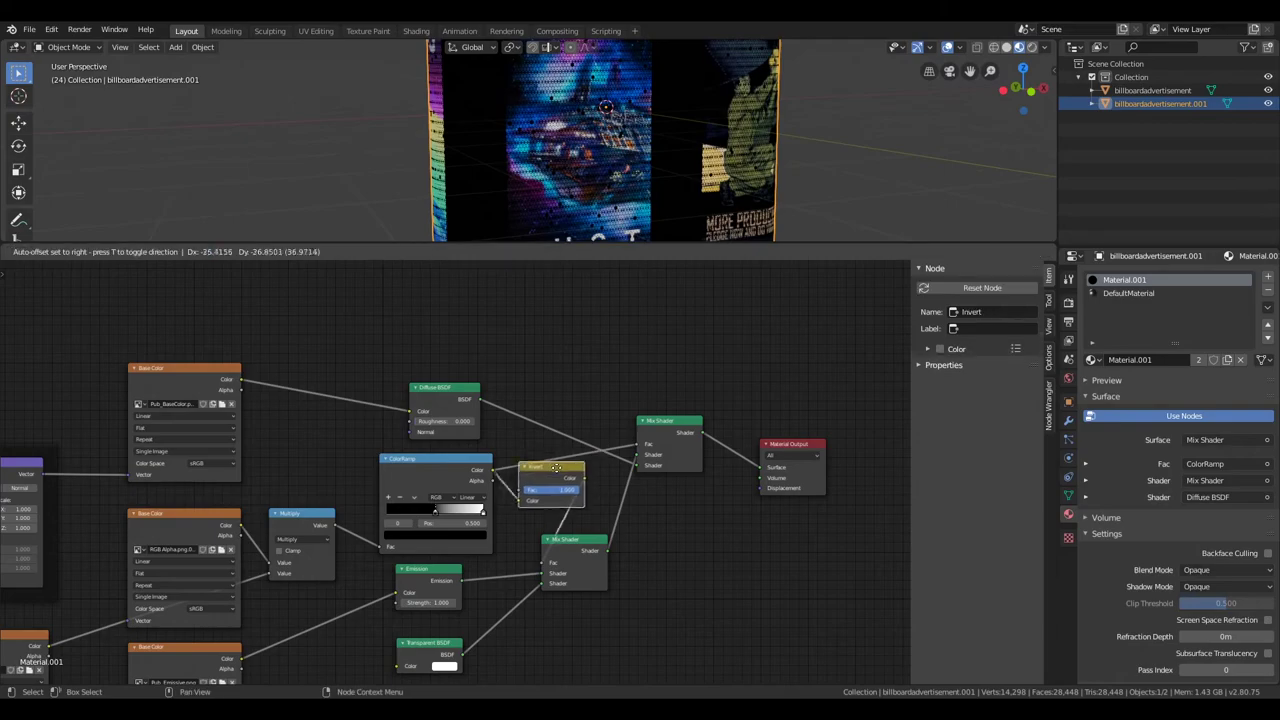
pyautogui.moveTo(573, 460); pyautogui.dragTo(555, 478)
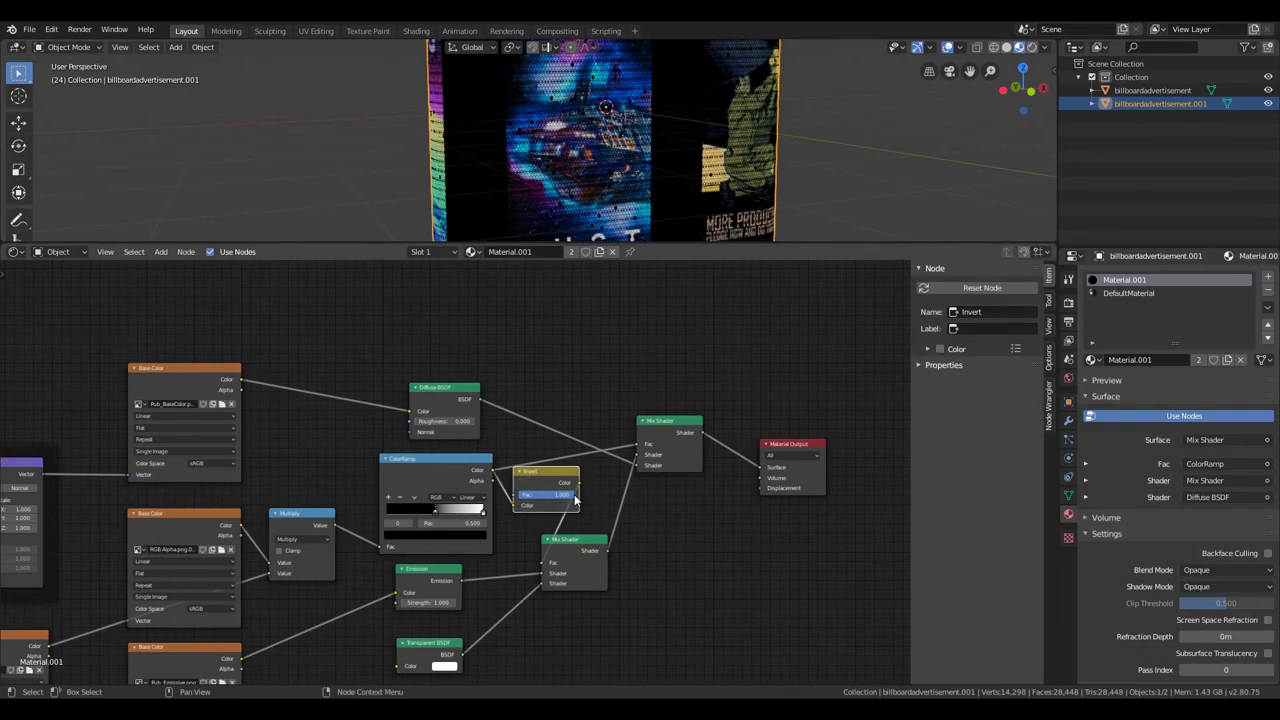
pyautogui.scroll(-1, 1180, 530)
# Set the material blend mode to Alpha Clip and the Emission strength to 250
pyautogui.click(1215, 540)
pyautogui.click(1200, 599)
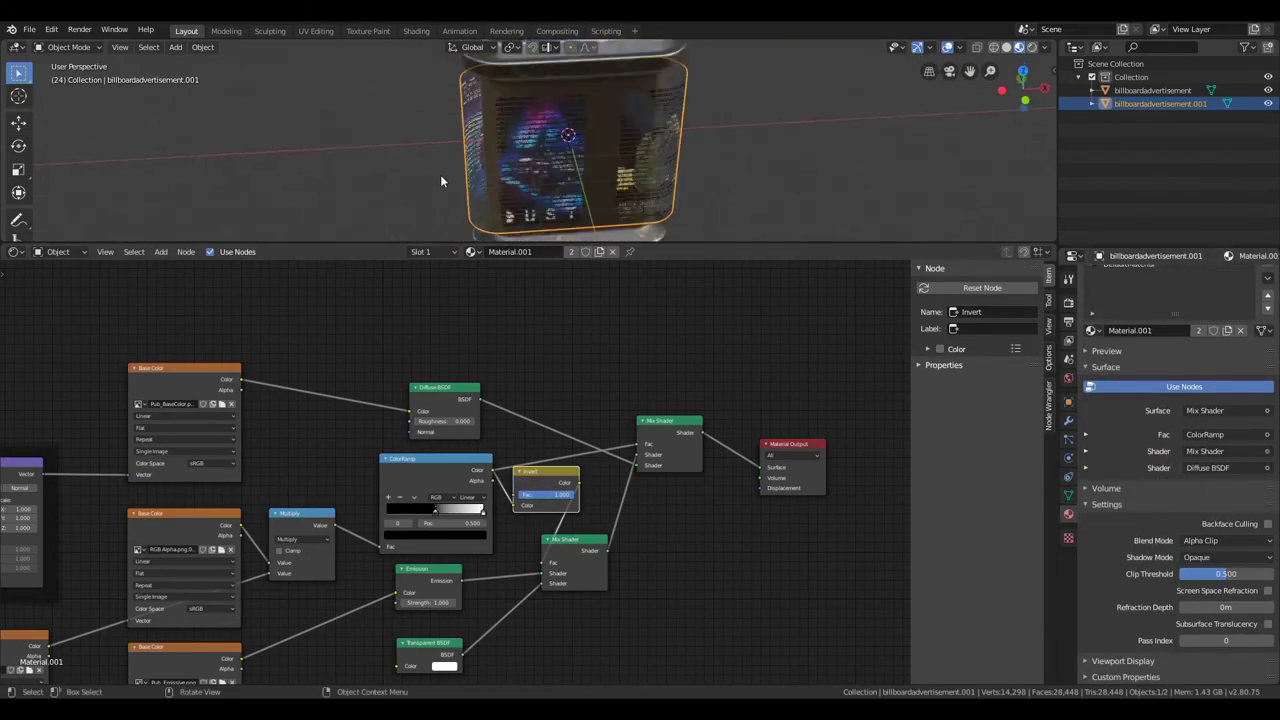
pyautogui.click(479, 536)
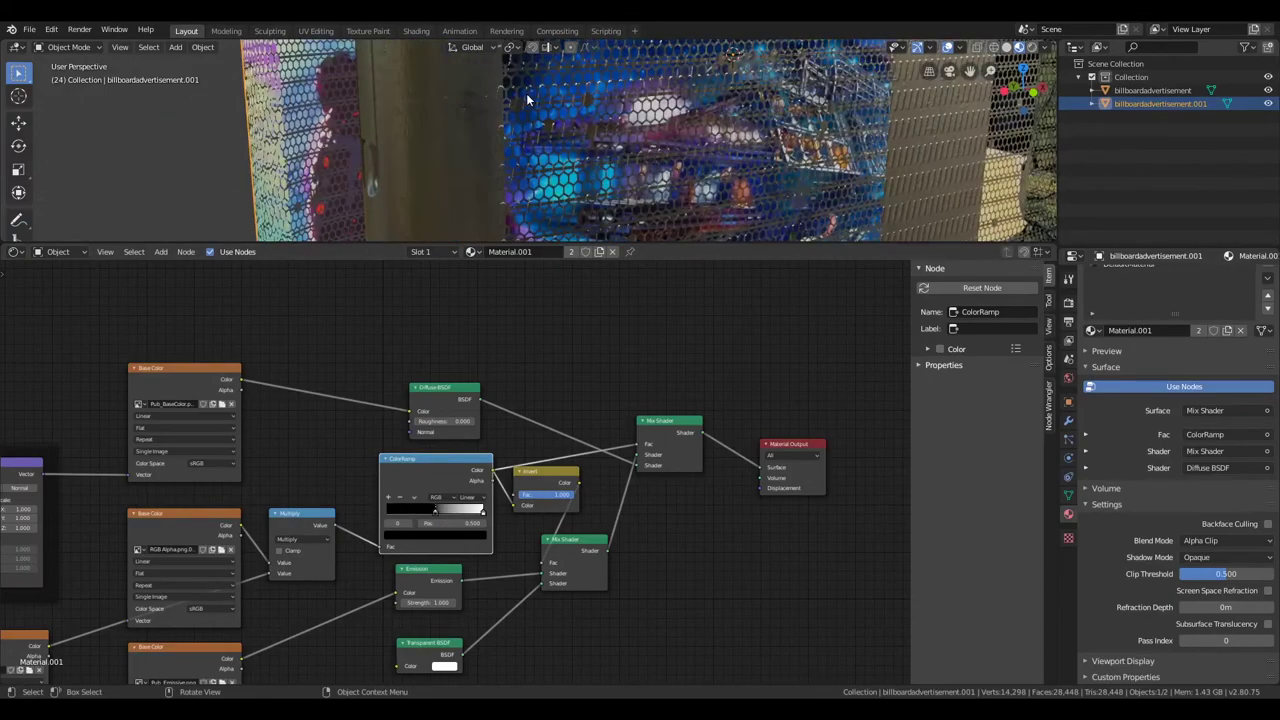
pyautogui.moveTo(526, 93); pyautogui.dragTo(546, 150, button='middle')
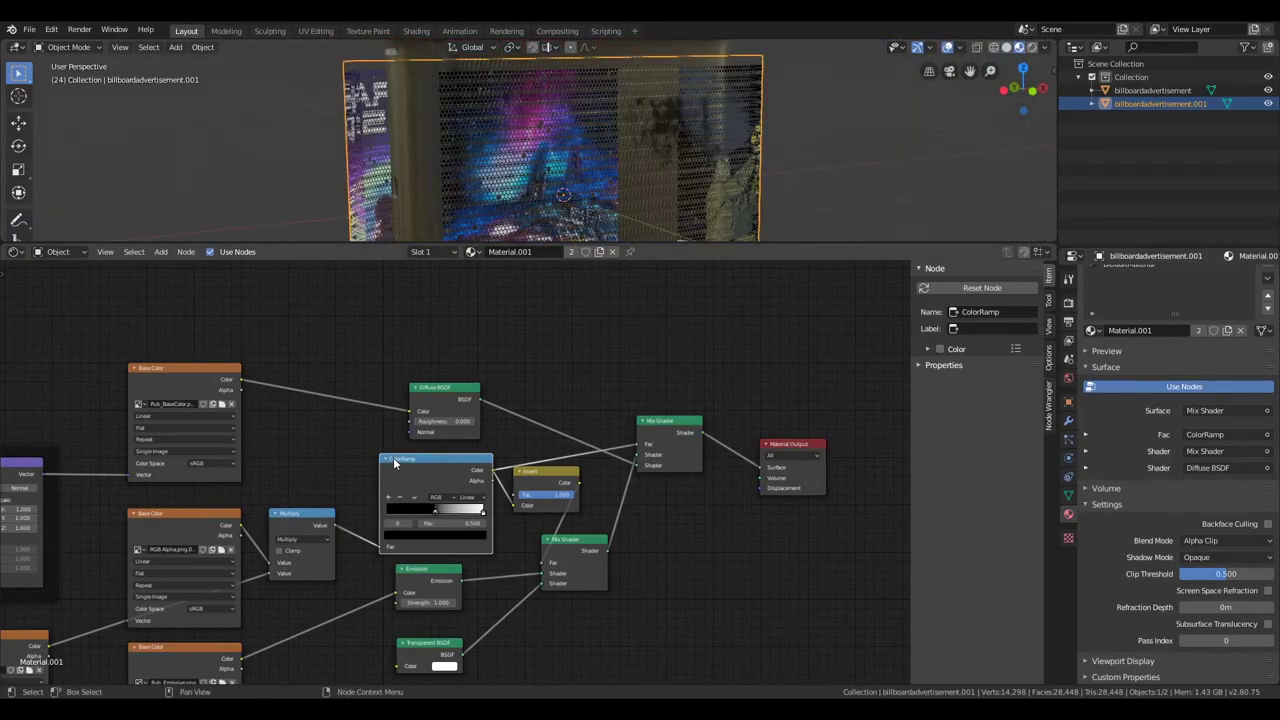
pyautogui.scroll(-1, 400, 457)
pyautogui.click(432, 592)
pyautogui.write('250')
pyautogui.press('Return')
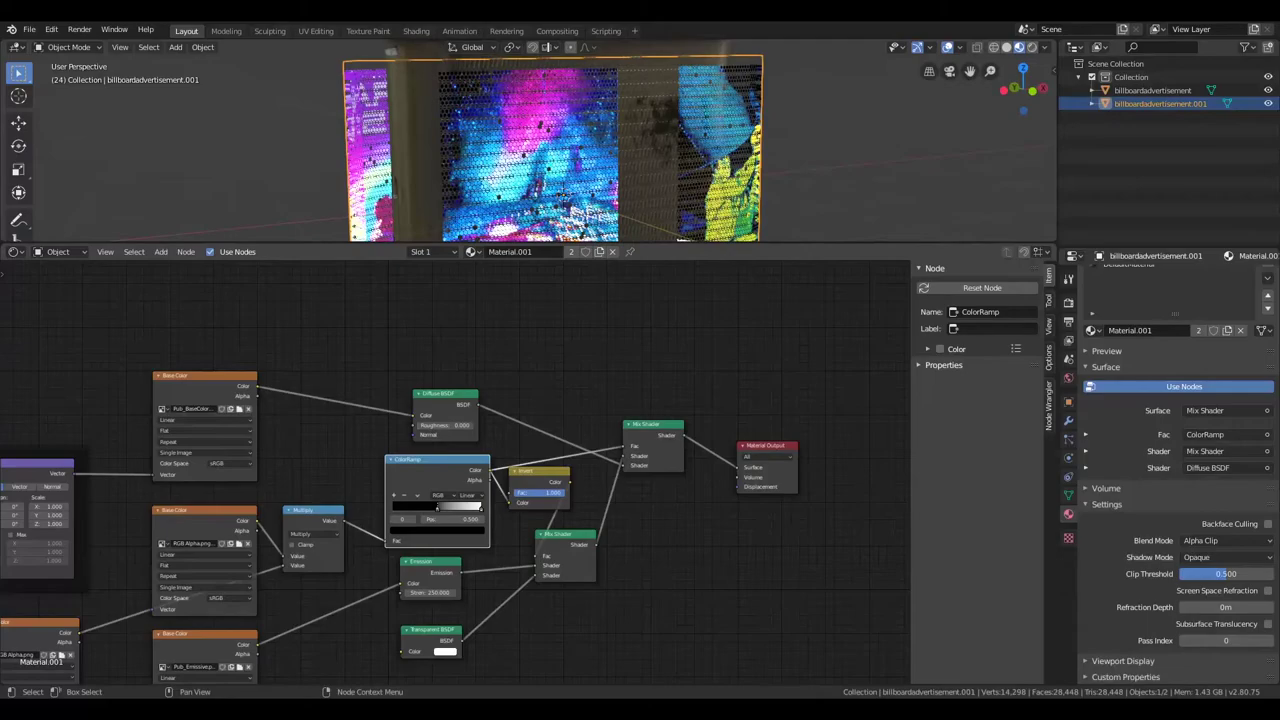
pyautogui.moveTo(430, 150); pyautogui.dragTo(376, 109, button='middle')
pyautogui.scroll(-3, 376, 109)
# Enable Bloom in the render settings and adjust its intensity
pyautogui.click(1068, 320)
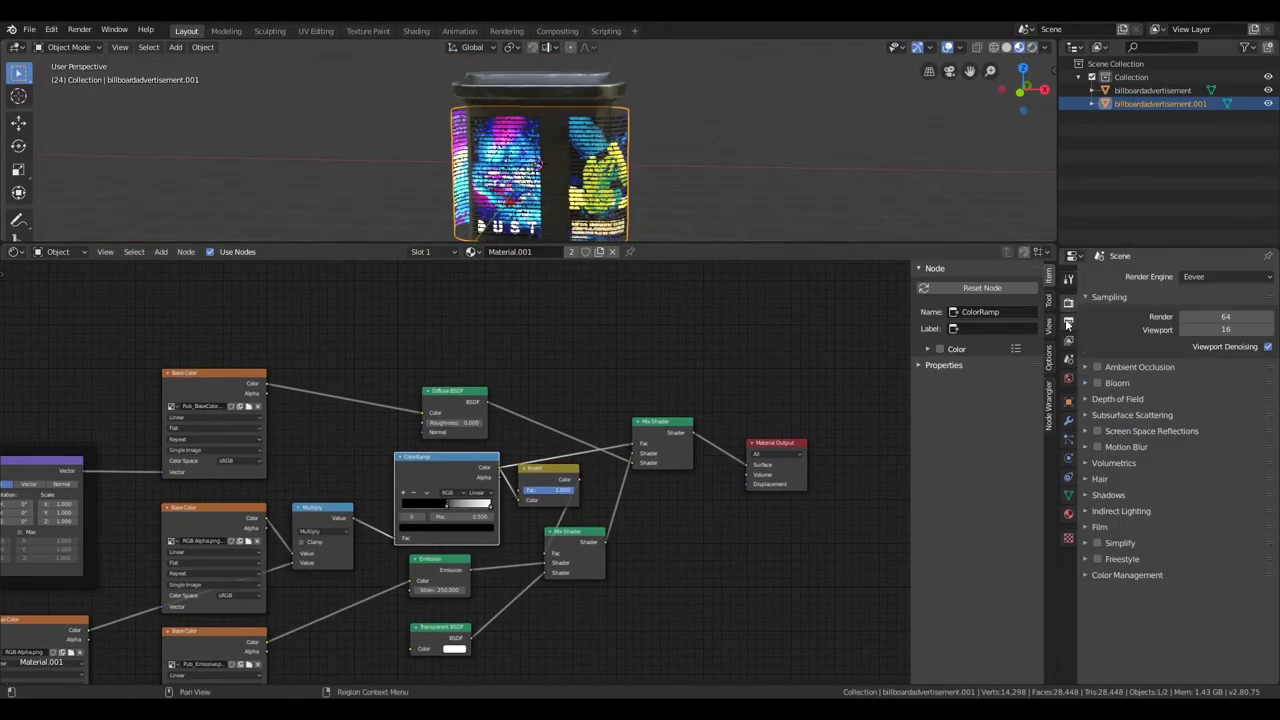
pyautogui.click(1117, 383)
pyautogui.write('0.2')
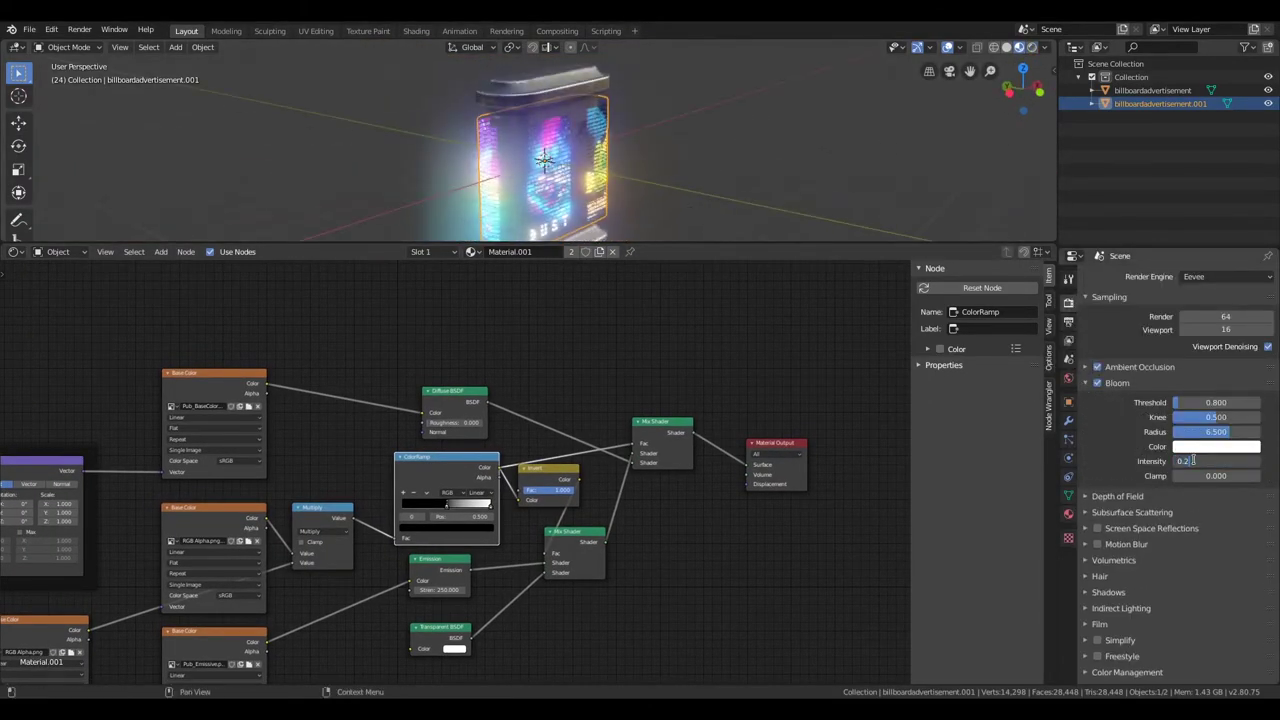
pyautogui.doubleClick(1186, 460)
pyautogui.moveTo(640, 170); pyautogui.dragTo(726, 200, button='middle')
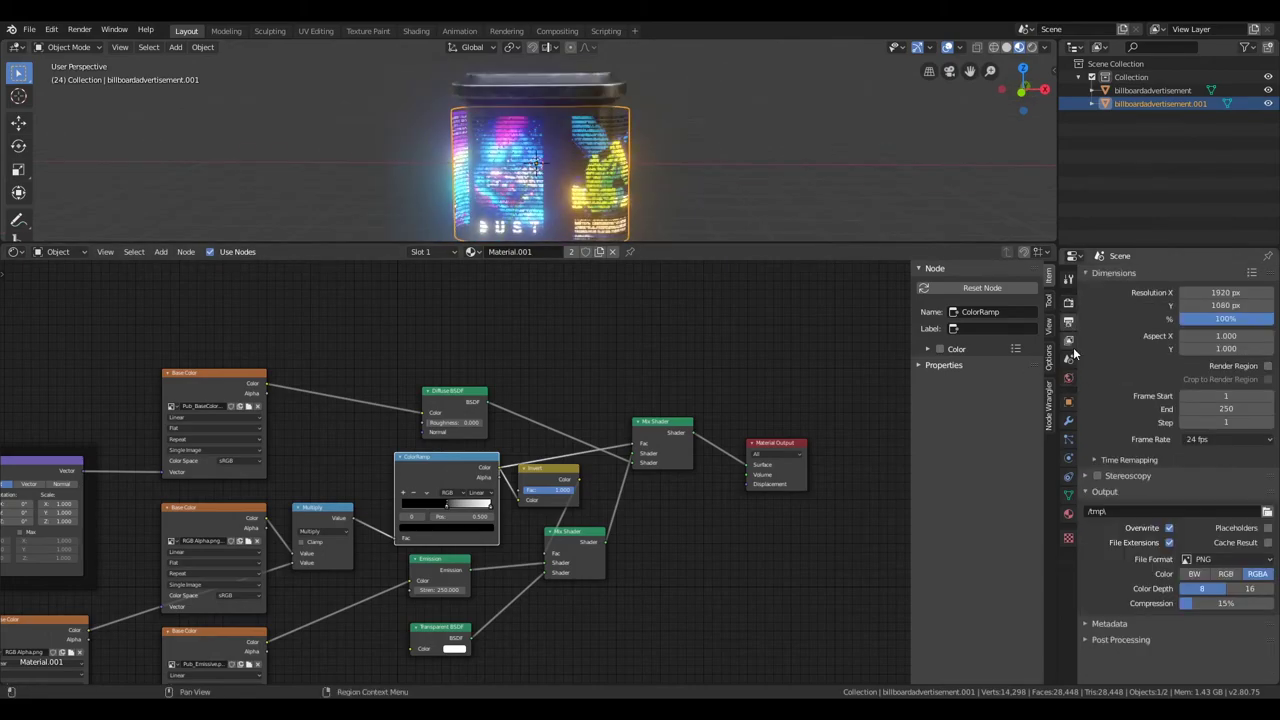
# Light the world with an Environment Texture, settling on shanghai_bund_2k.hdr after trying bus_garage.exr
pyautogui.click(1068, 378)
pyautogui.click(1267, 364)
pyautogui.click(1160, 395)
pyautogui.click(1212, 393)
pyautogui.click(33, 249)
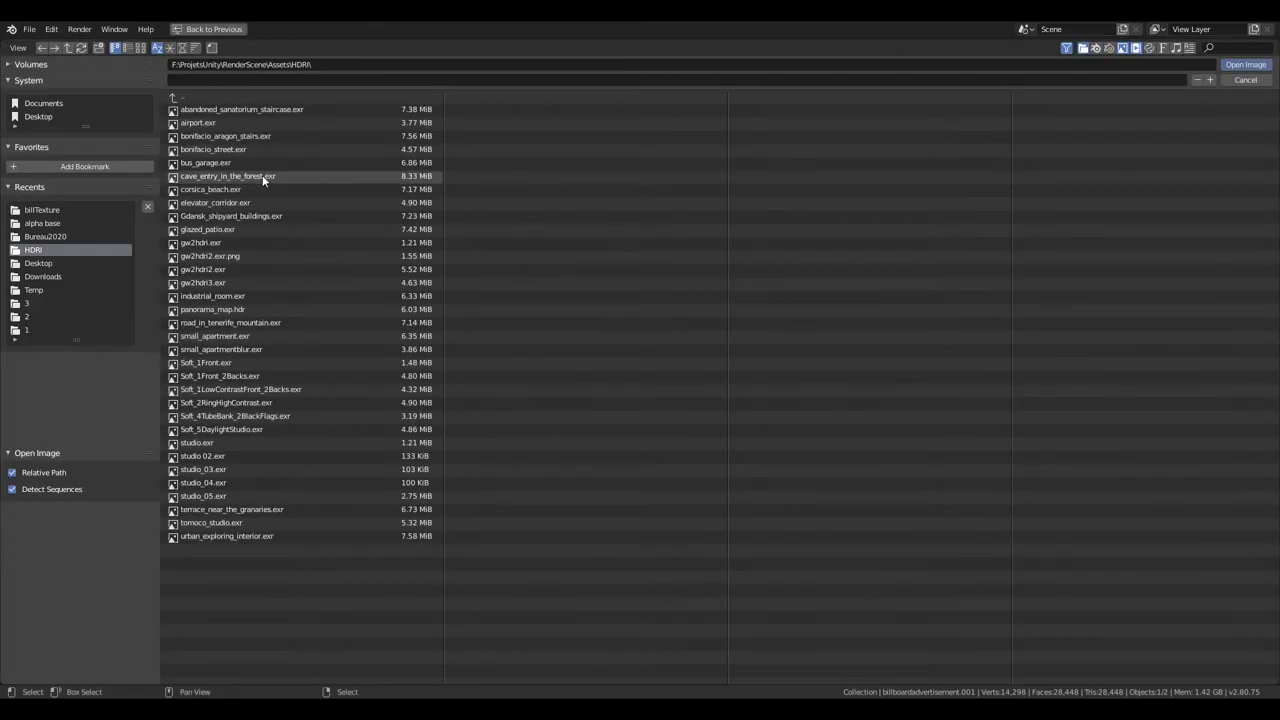
pyautogui.doubleClick(224, 137)
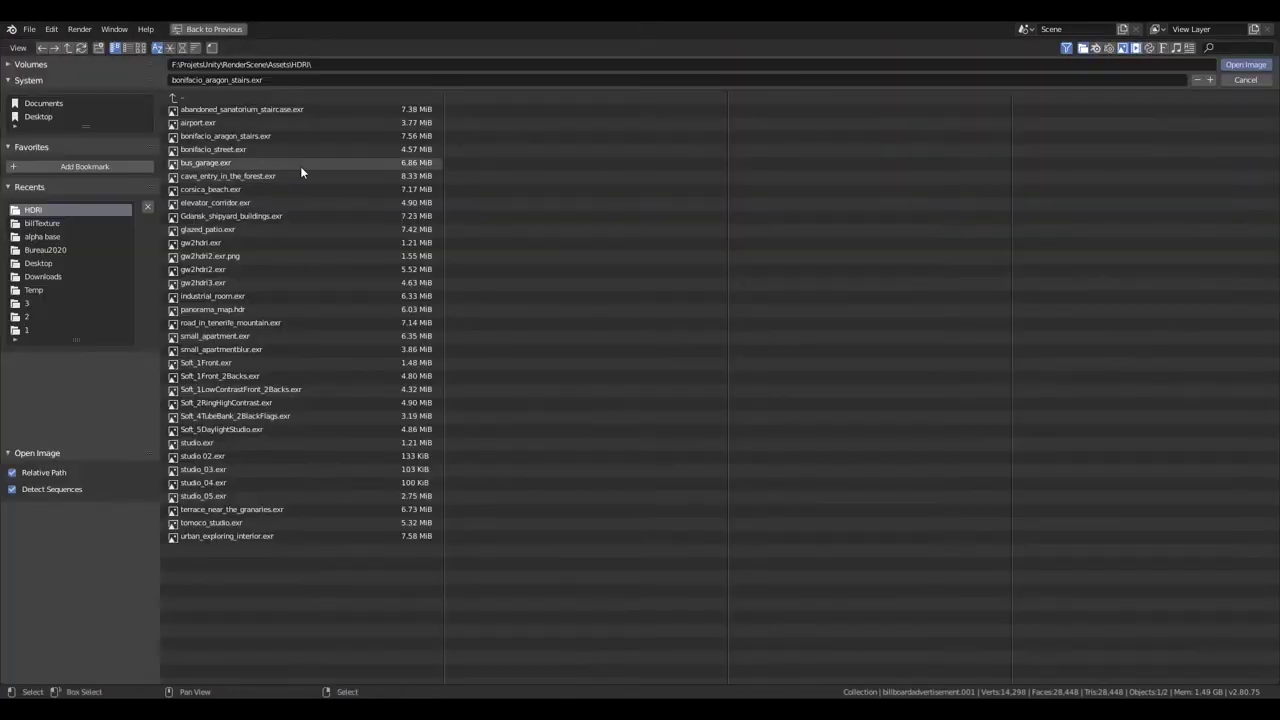
pyautogui.doubleClick(300, 166)
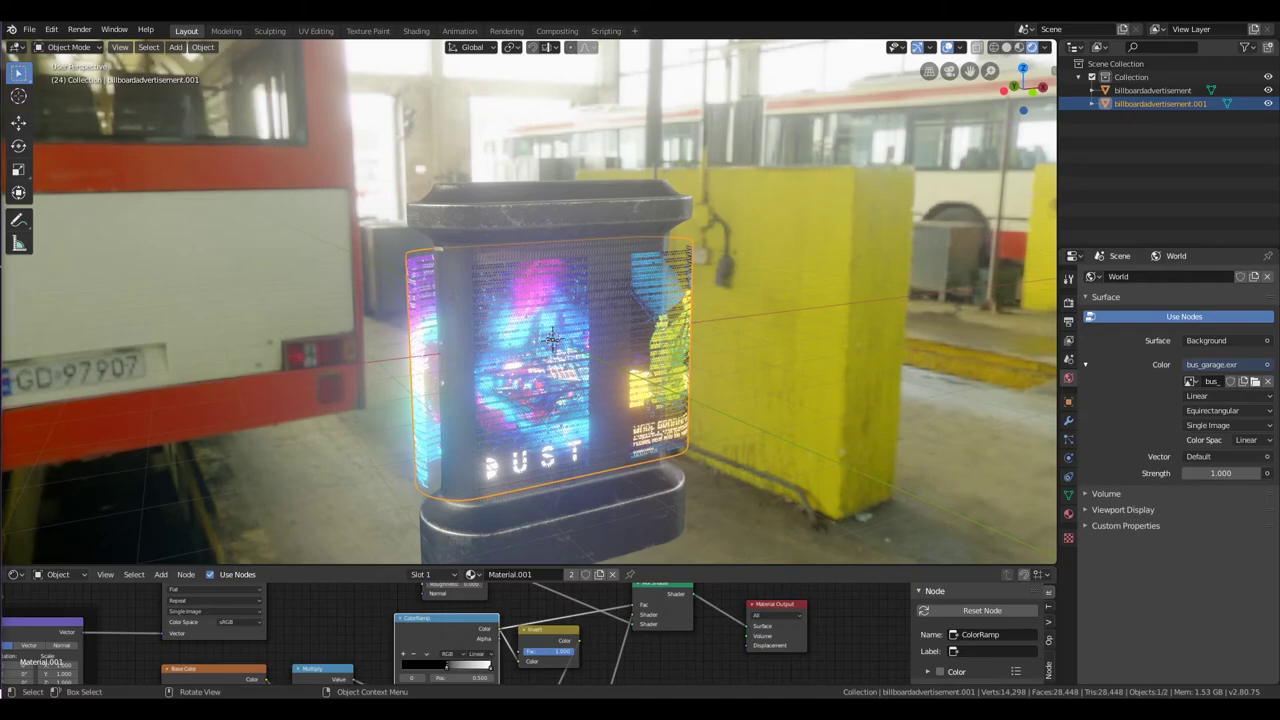
pyautogui.click(1254, 381)
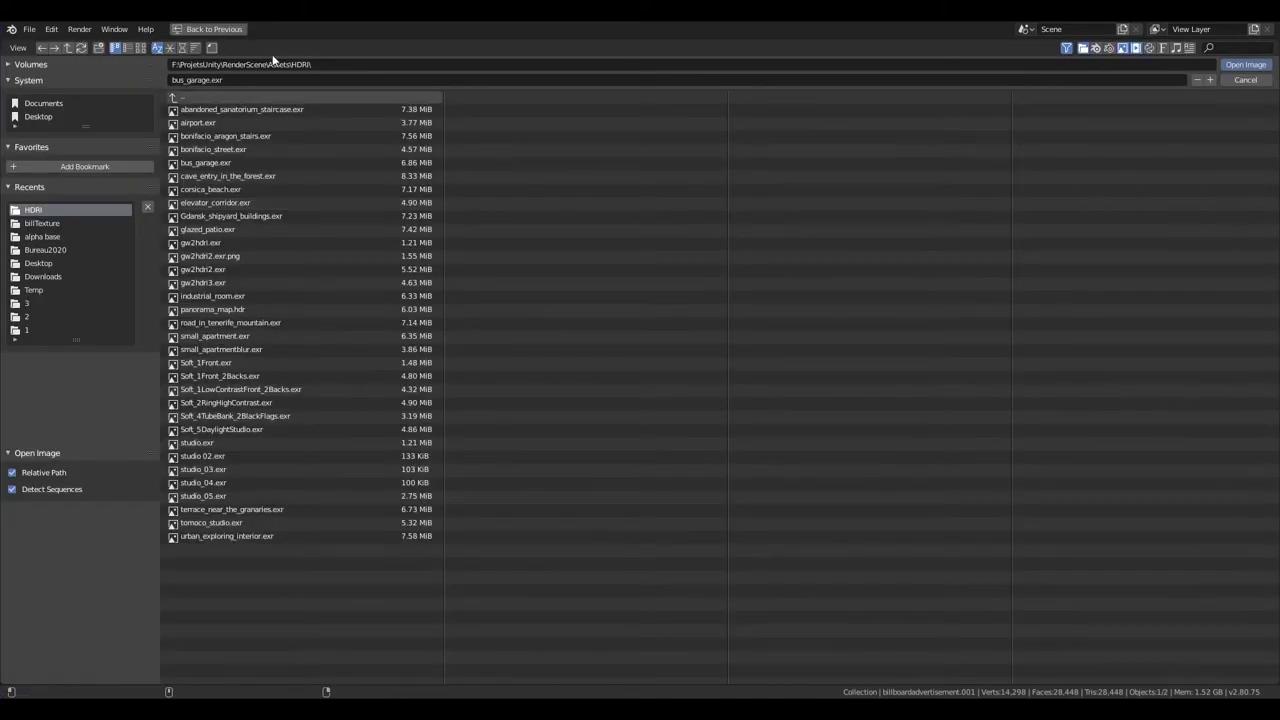
pyautogui.click(40, 276)
pyautogui.doubleClick(251, 110)
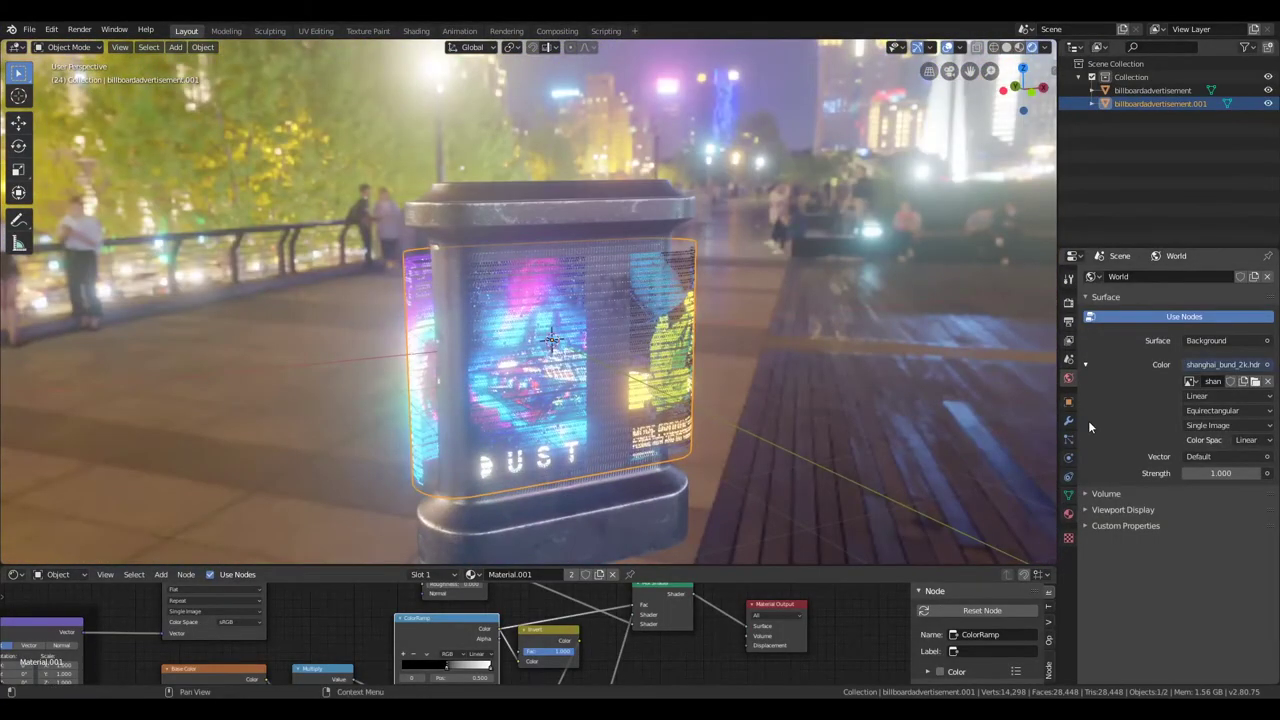
pyautogui.click(1069, 303)
# Switch to Cycles, tick Transparent under Film, then set the render engine back to Eevee
pyautogui.click(1197, 321)
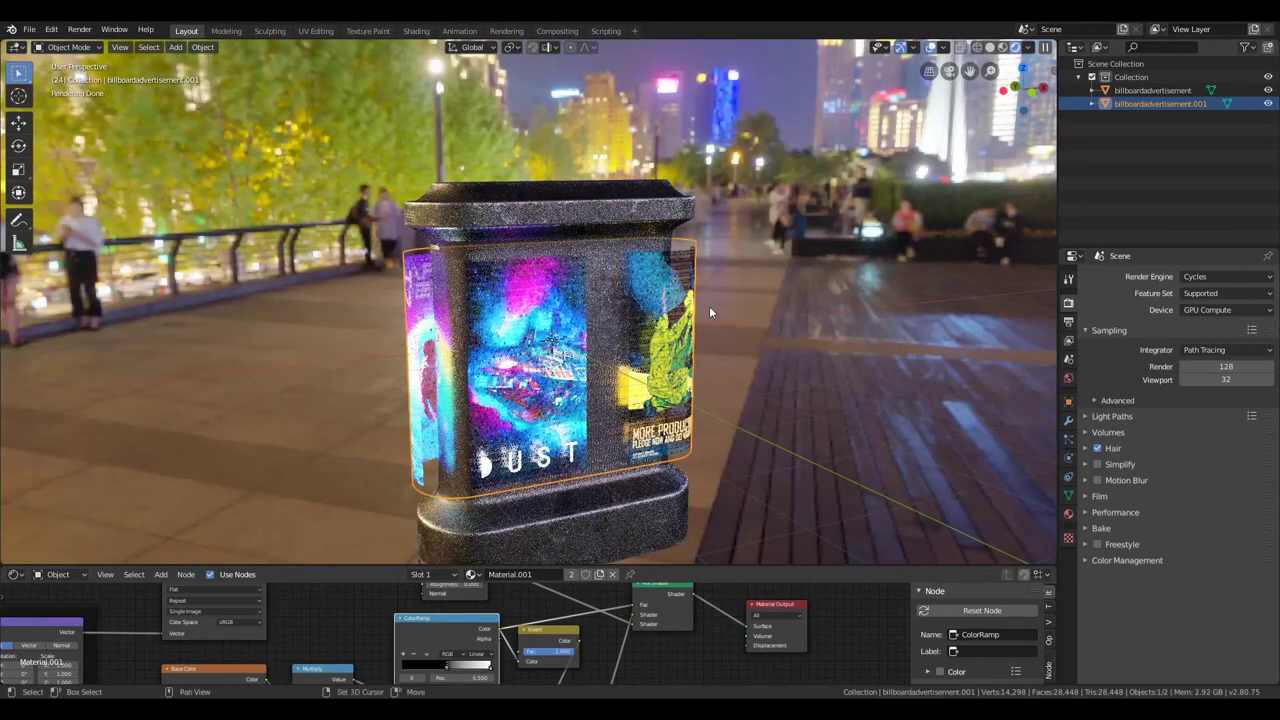
pyautogui.moveTo(709, 312); pyautogui.dragTo(760, 330, button='middle')
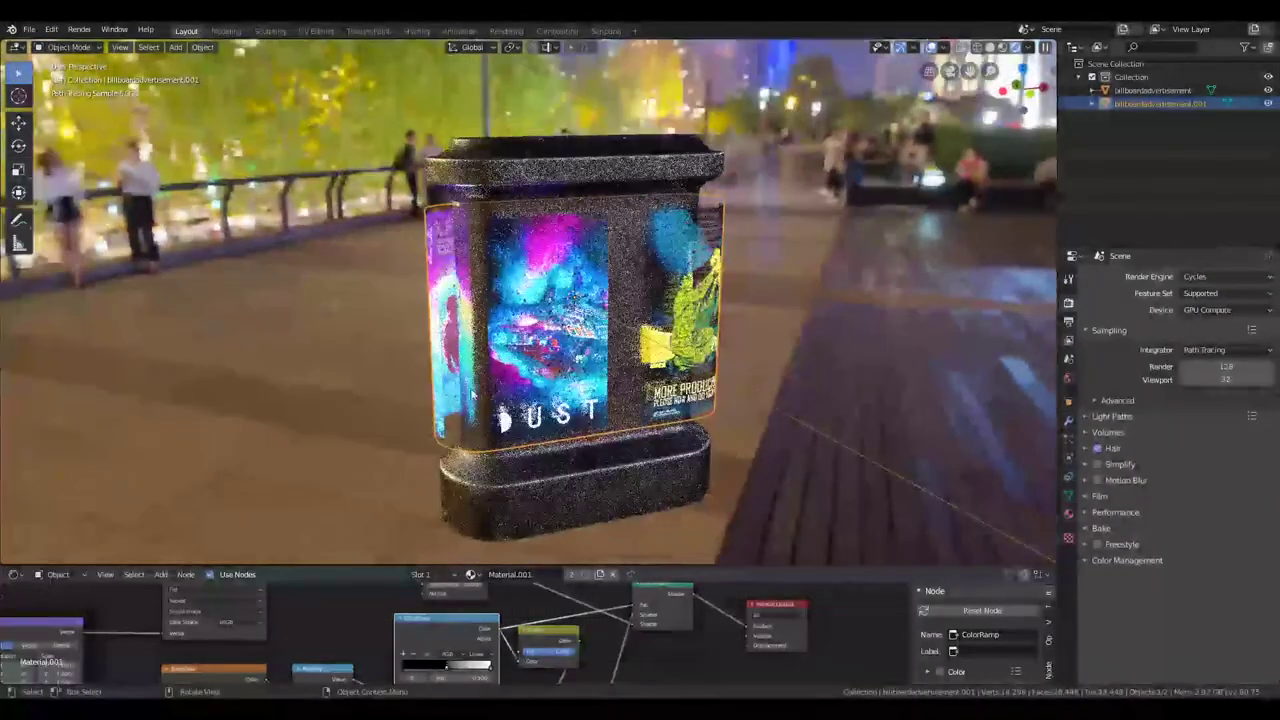
pyautogui.click(1099, 496)
pyautogui.click(1118, 592)
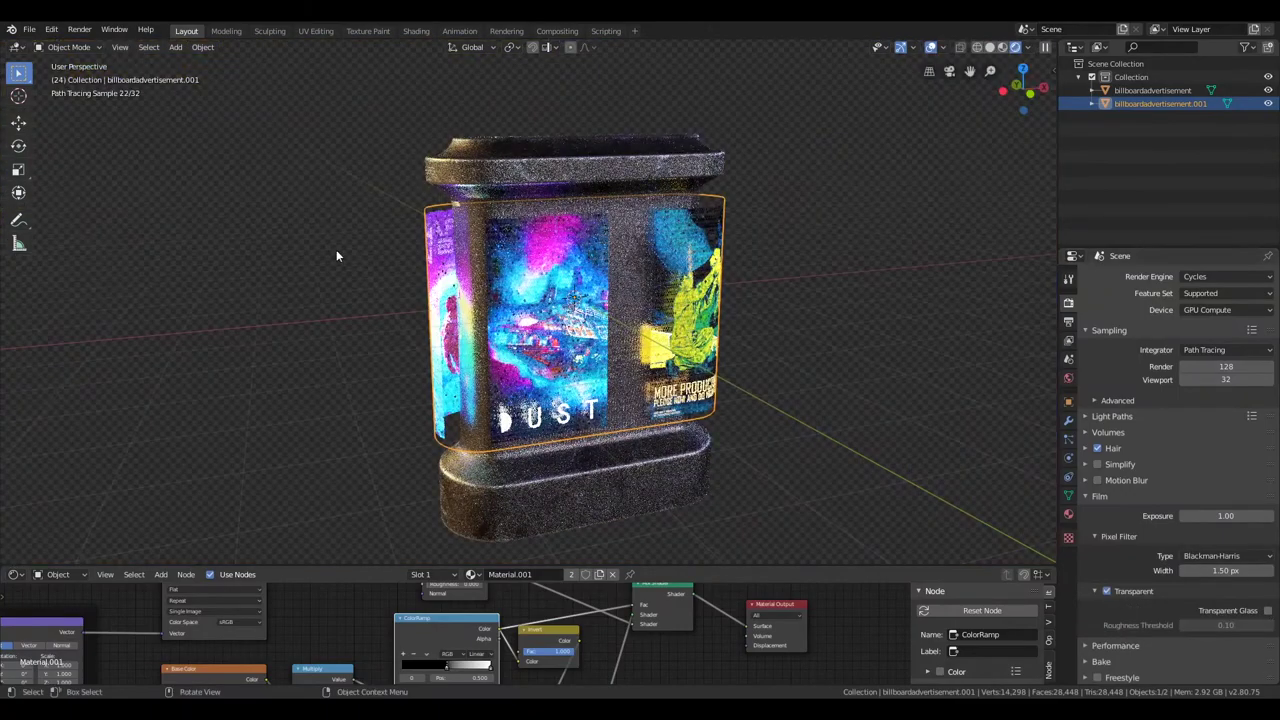
pyautogui.click(1193, 292)
pyautogui.moveTo(829, 289); pyautogui.dragTo(908, 435, button='middle')
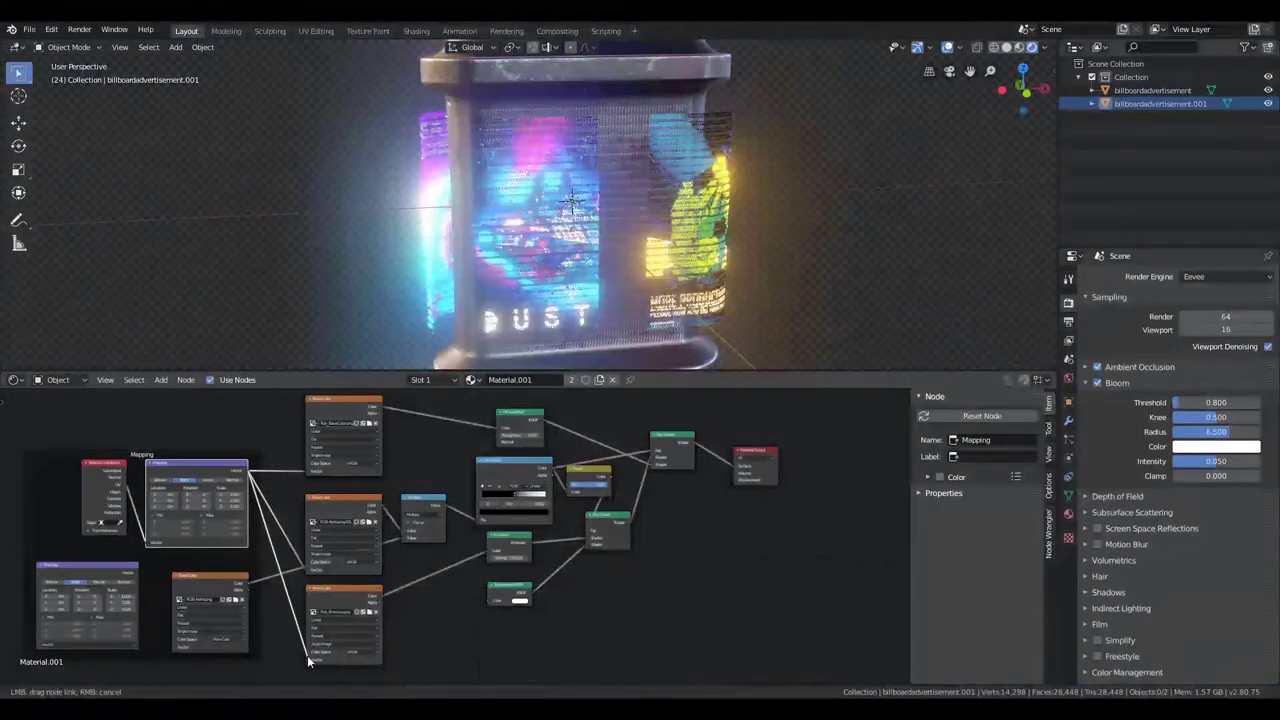
# Connect Texture Coordinate to the lower Mapping node and split off a Timeline area
pyautogui.click(50, 520)
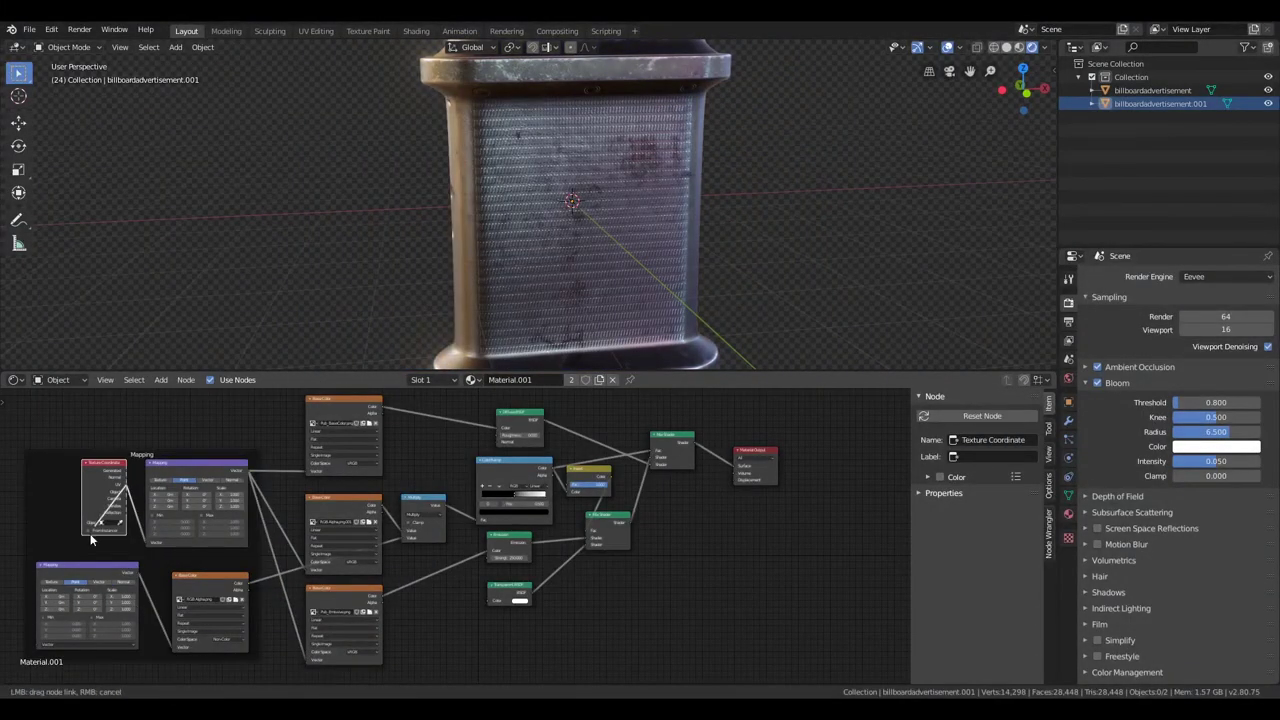
pyautogui.moveTo(90, 540); pyautogui.dragTo(46, 616)
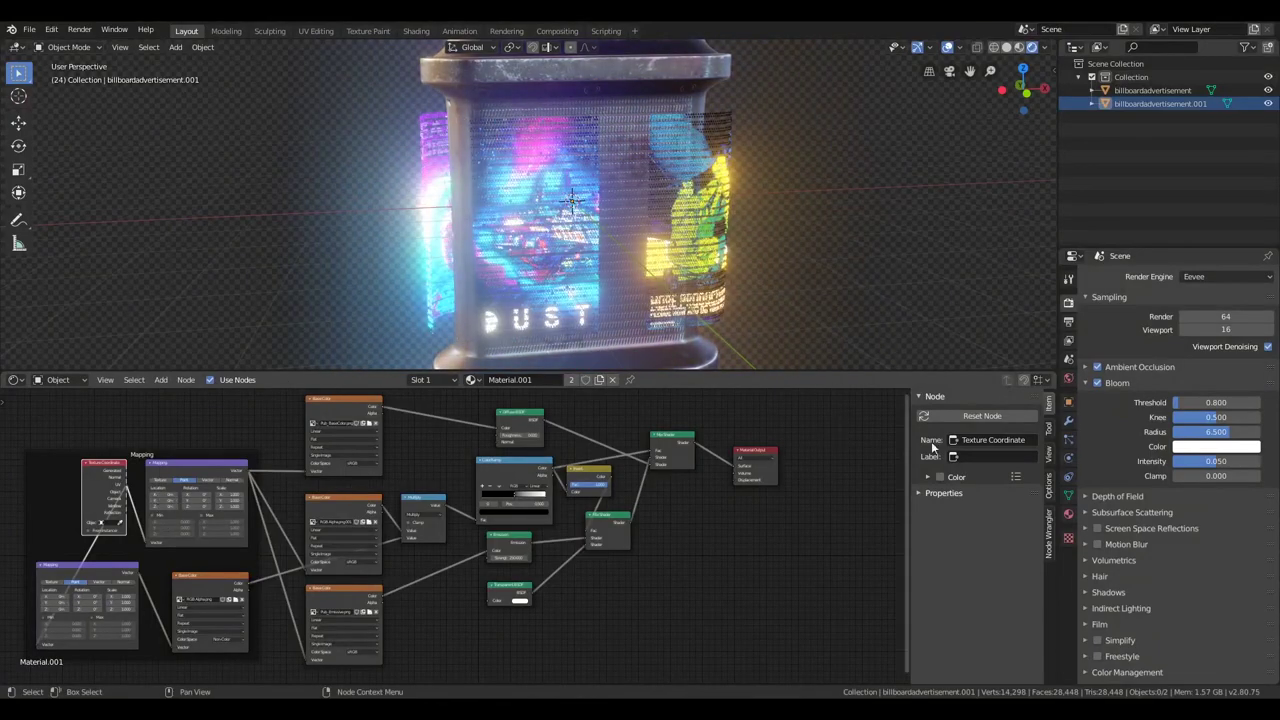
pyautogui.moveTo(768, 436); pyautogui.dragTo(586, 436)
pyautogui.hotkey('shift', 'F12')
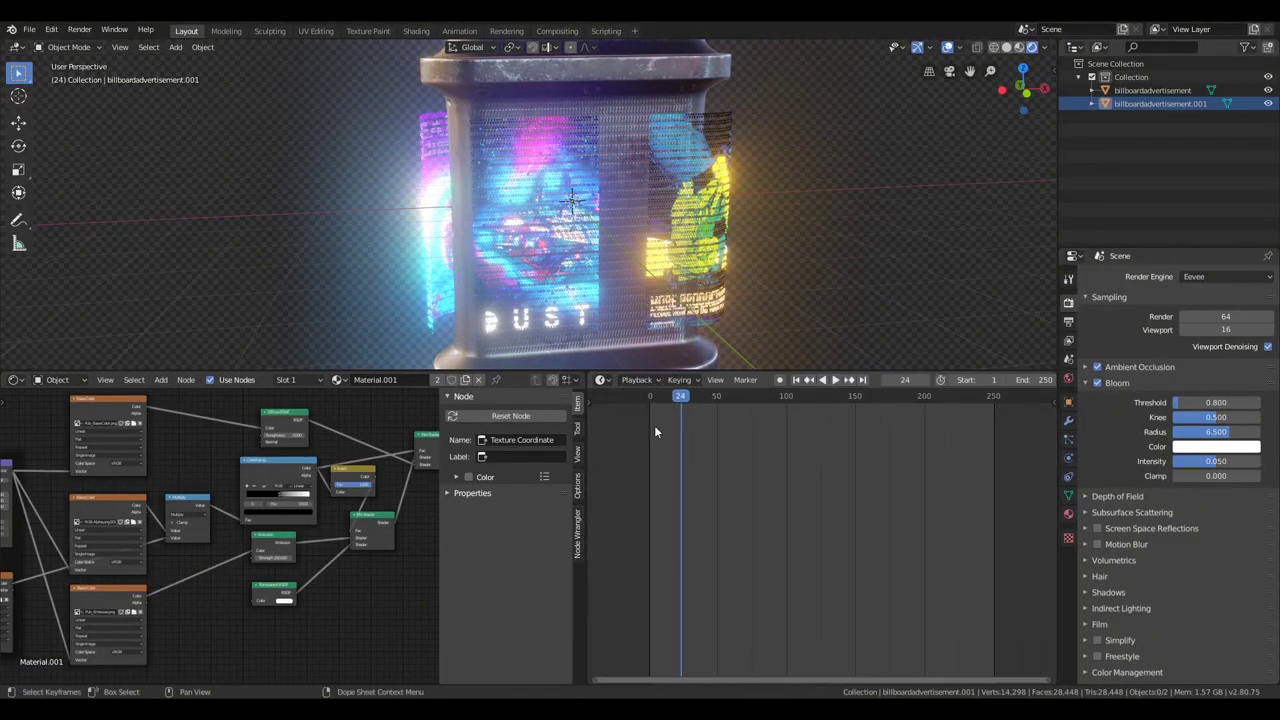
pyautogui.press('space')
pyautogui.write('1')
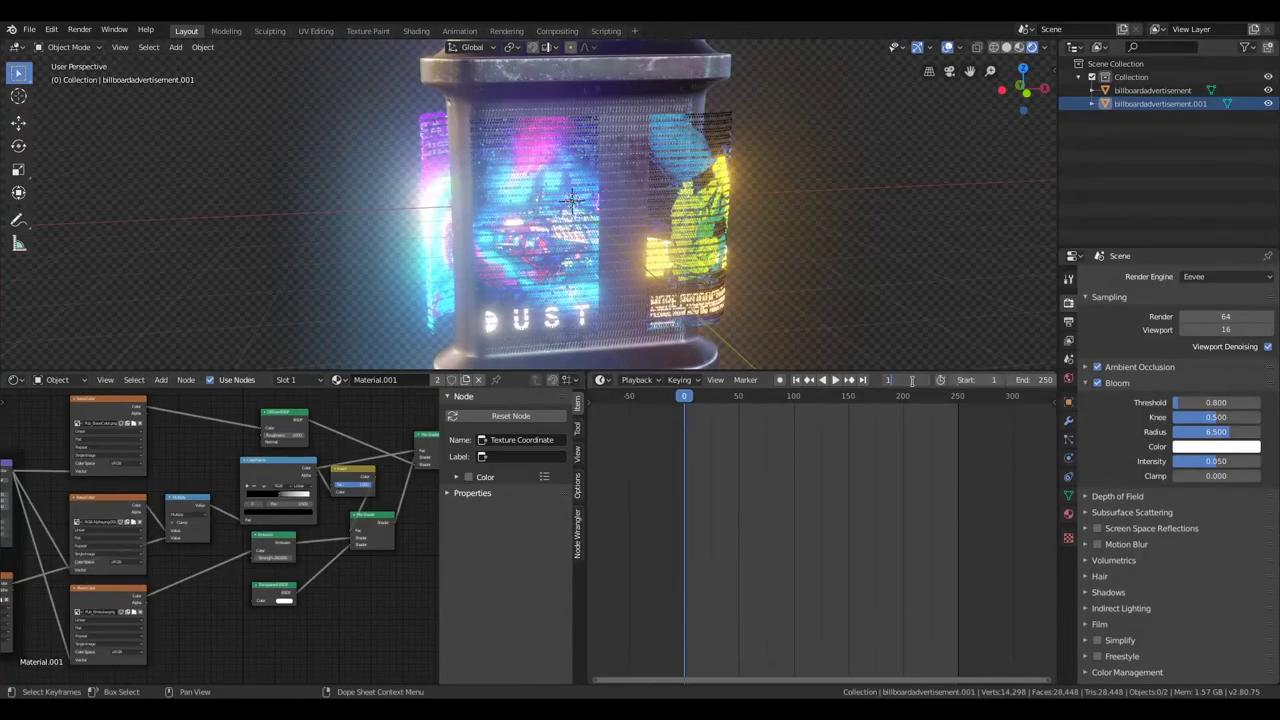
# Keyframe the Mapping node's Location at frame 1 and scrub through the animation
pyautogui.click(1068, 513)
pyautogui.click(1068, 537)
pyautogui.click(1068, 513)
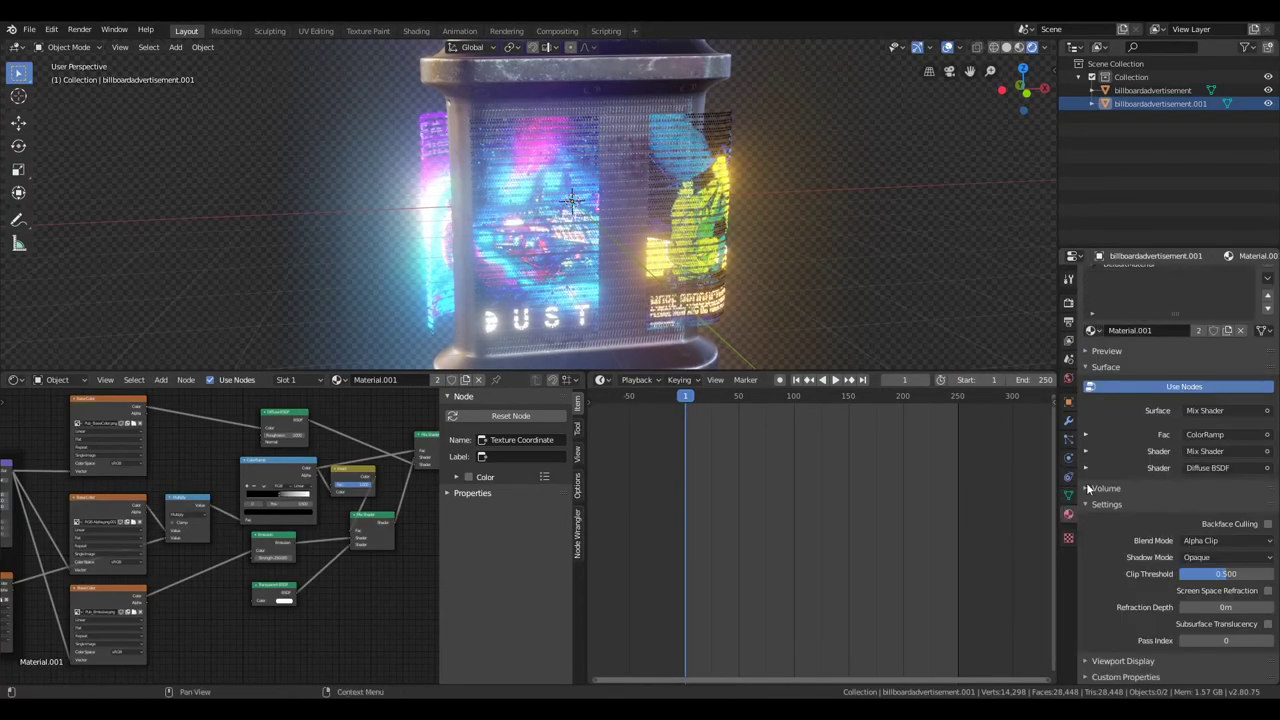
pyautogui.click(1068, 401)
pyautogui.press('KP_Decimal')
pyautogui.rightClick(235, 444)
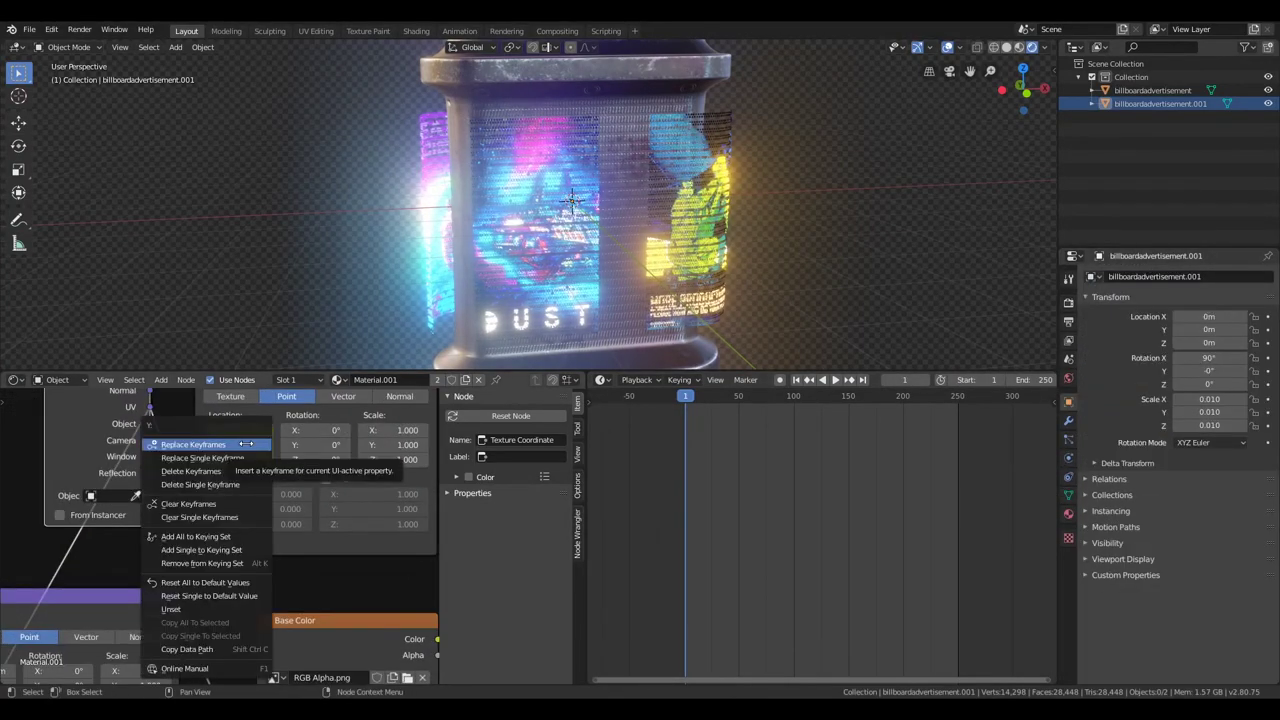
pyautogui.click(193, 444)
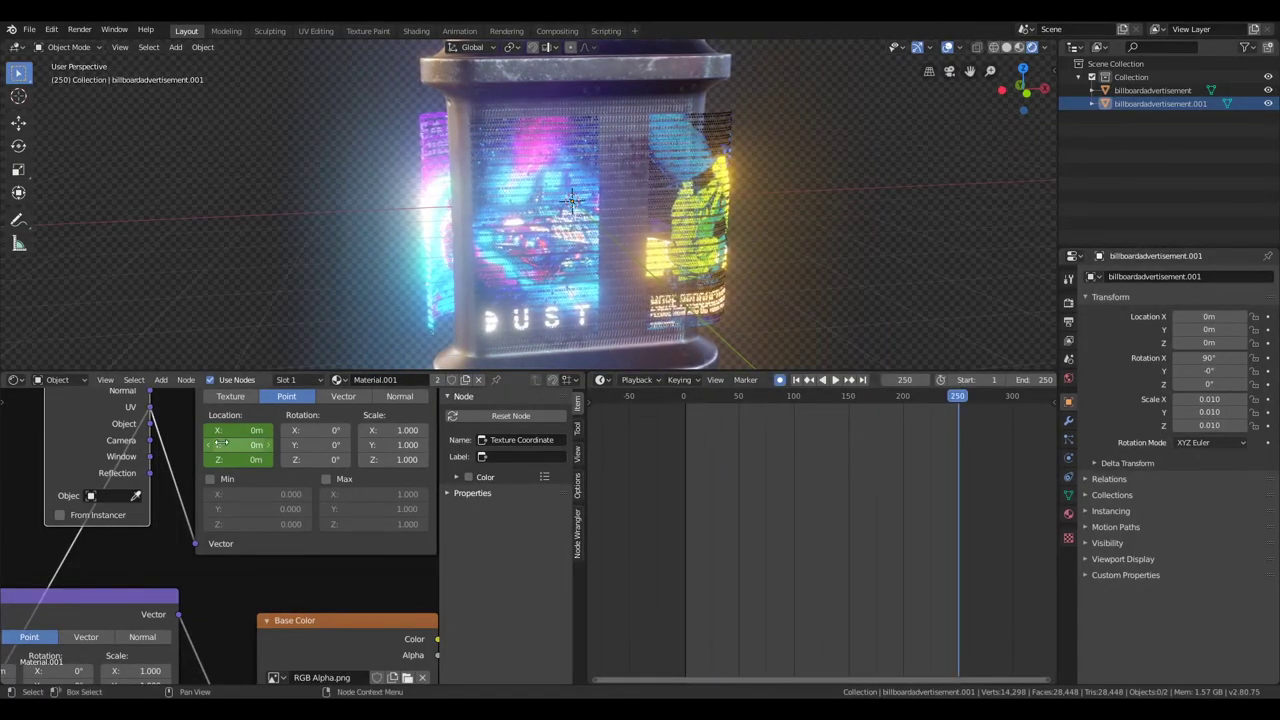
pyautogui.moveTo(939, 409); pyautogui.dragTo(745, 410)
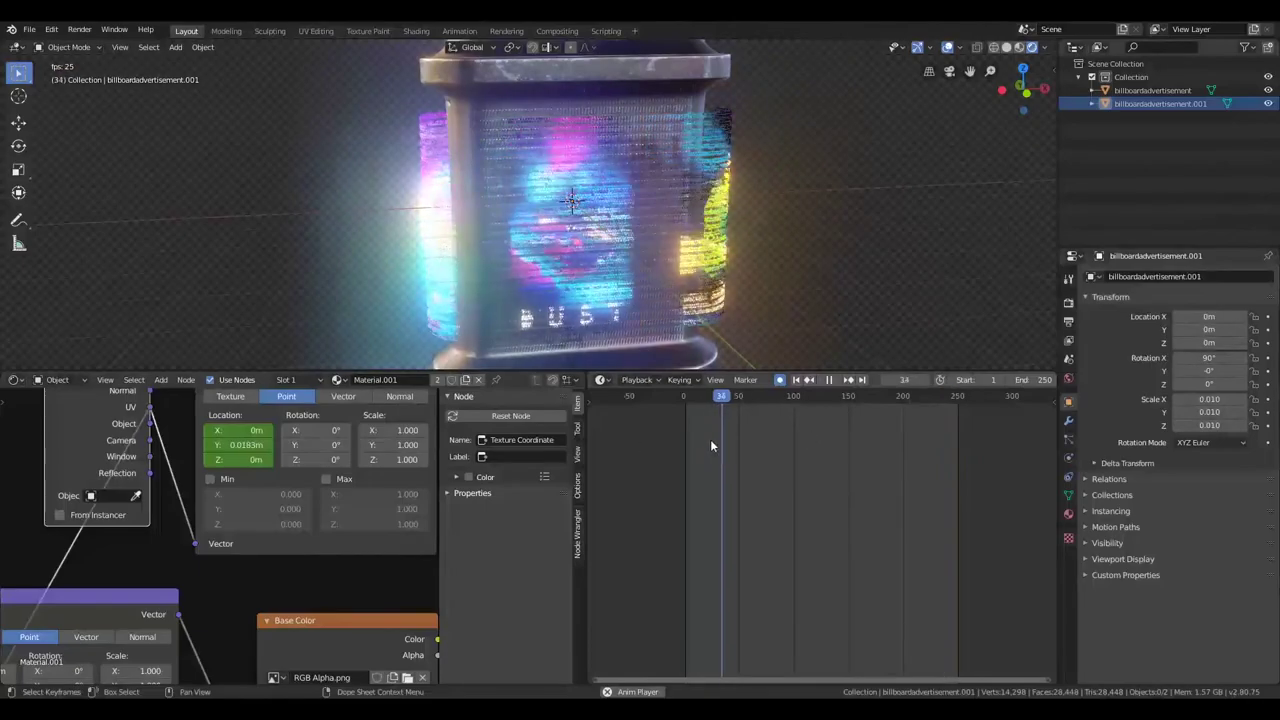
# In a Graph Editor, set the scroll curve's interpolation and play the animation
pyautogui.click(600, 380)
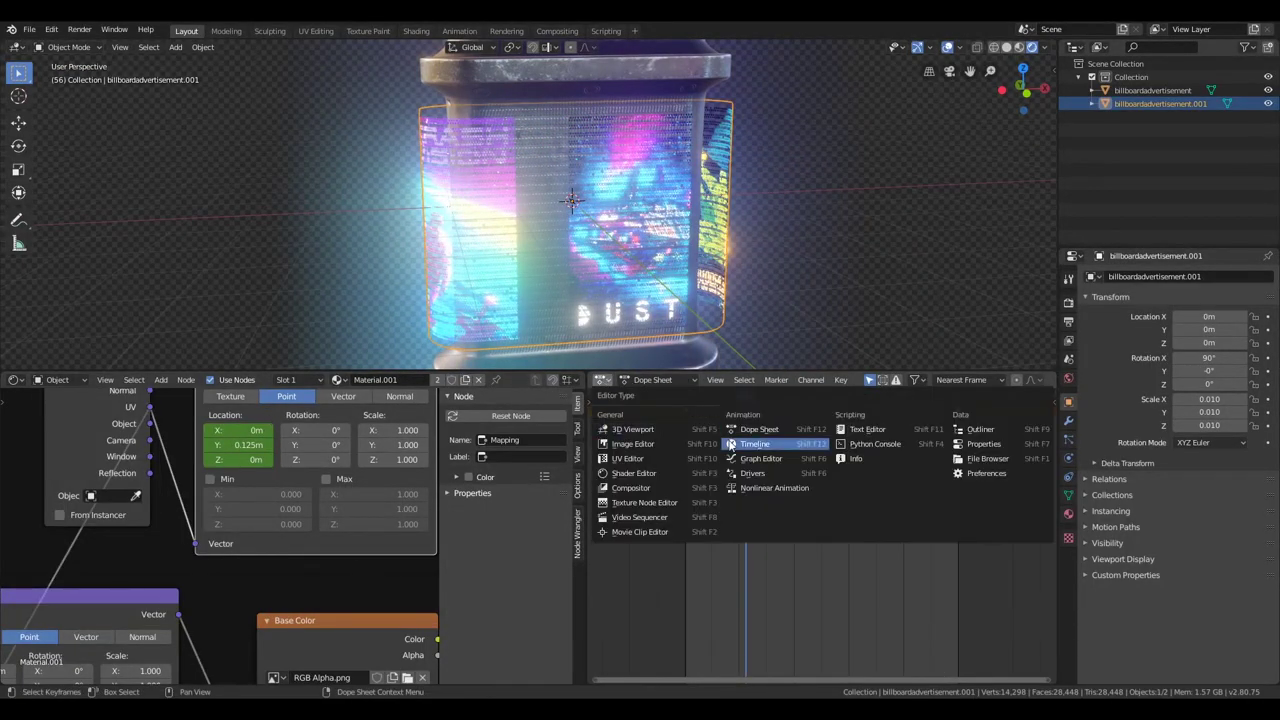
pyautogui.click(770, 460)
pyautogui.rightClick(880, 500)
pyautogui.click(975, 578)
pyautogui.press('space')
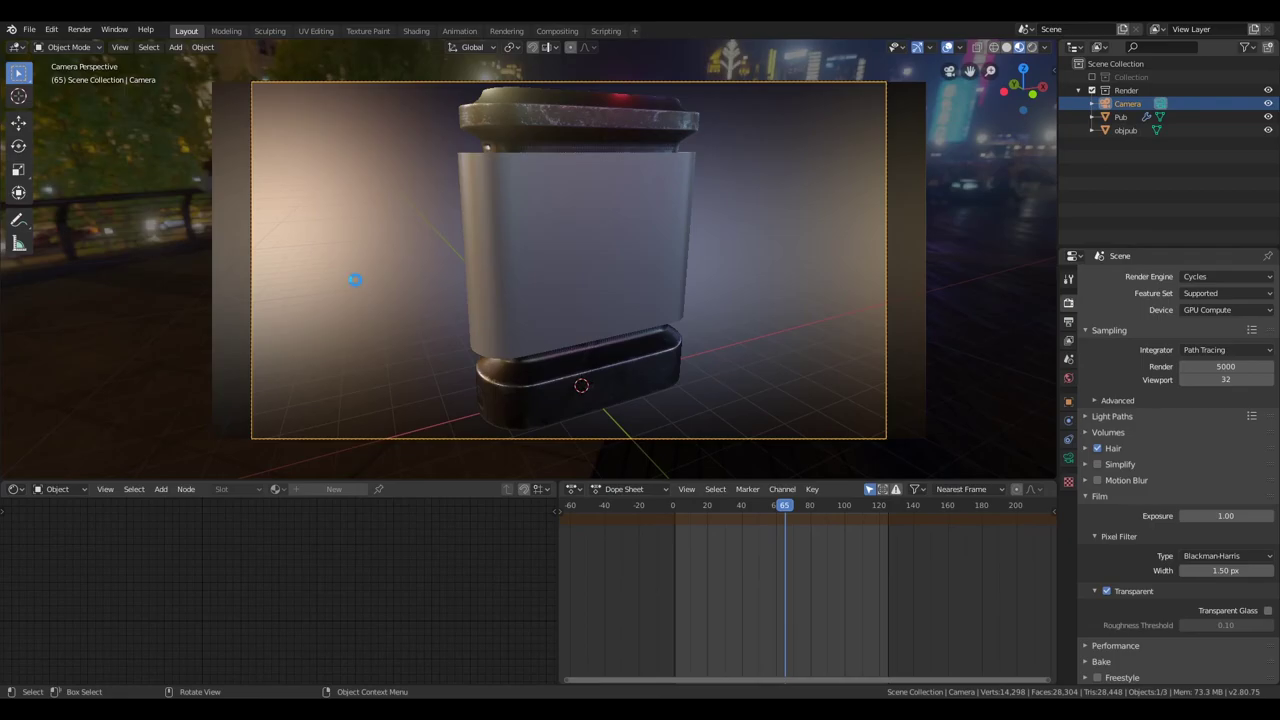
# Orbit around the billboard, then return to the scene camera view
pyautogui.moveTo(749, 463); pyautogui.dragTo(370, 223, button='middle')
pyautogui.scroll(-3, 370, 223)
pyautogui.click(949, 71)
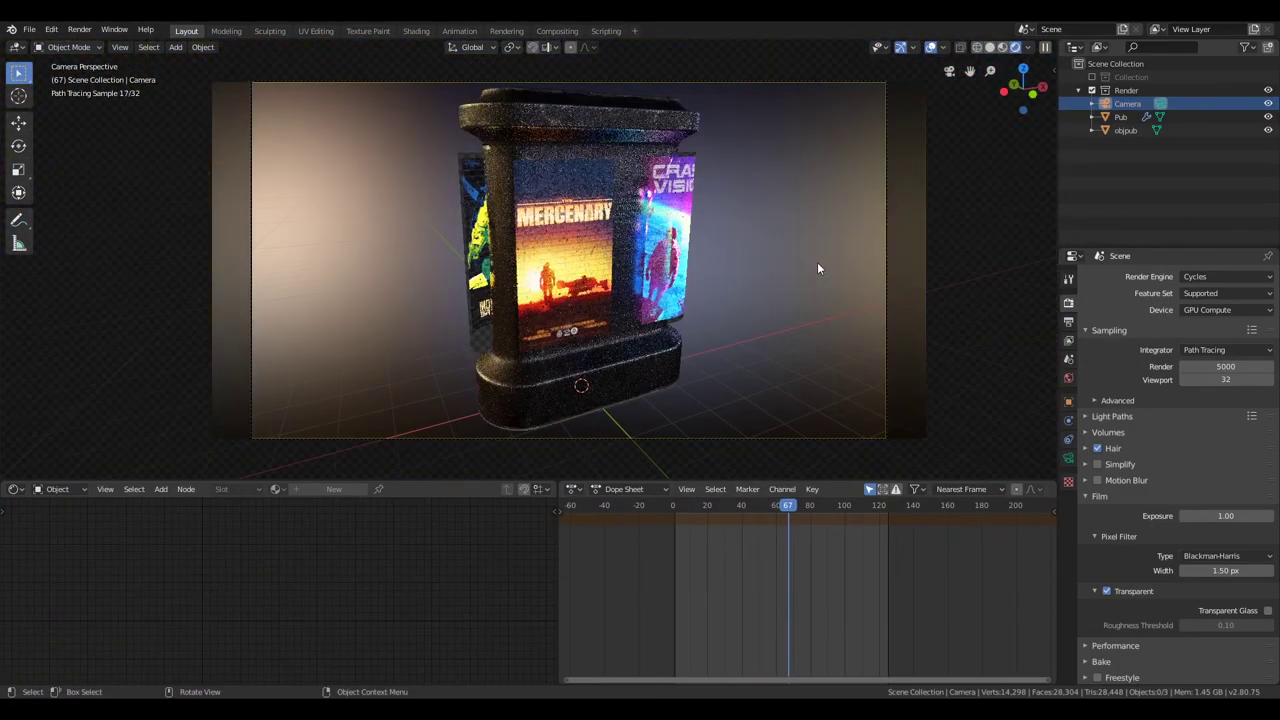
pyautogui.scroll(-3, 1075, 460)
pyautogui.scroll(3, 1075, 480)
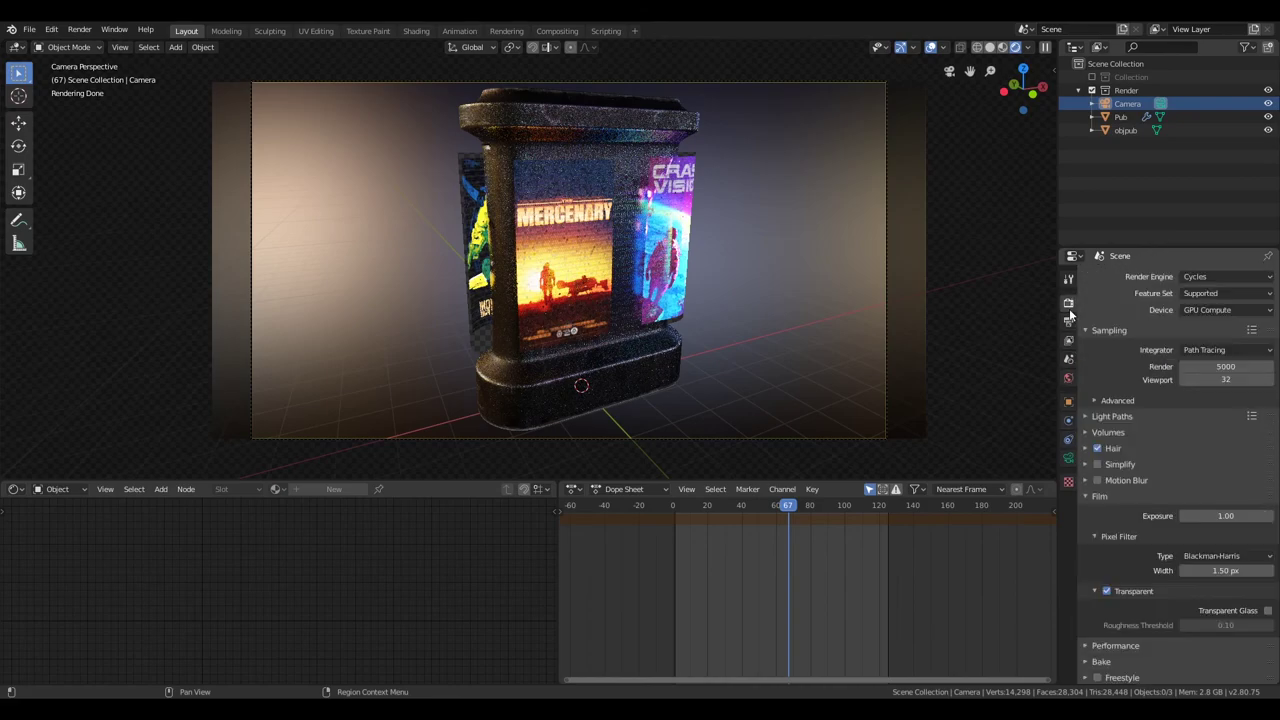
pyautogui.scroll(-1, 1075, 503)
# Review the Output and Render properties settings
pyautogui.click(1068, 321)
pyautogui.click(1068, 302)
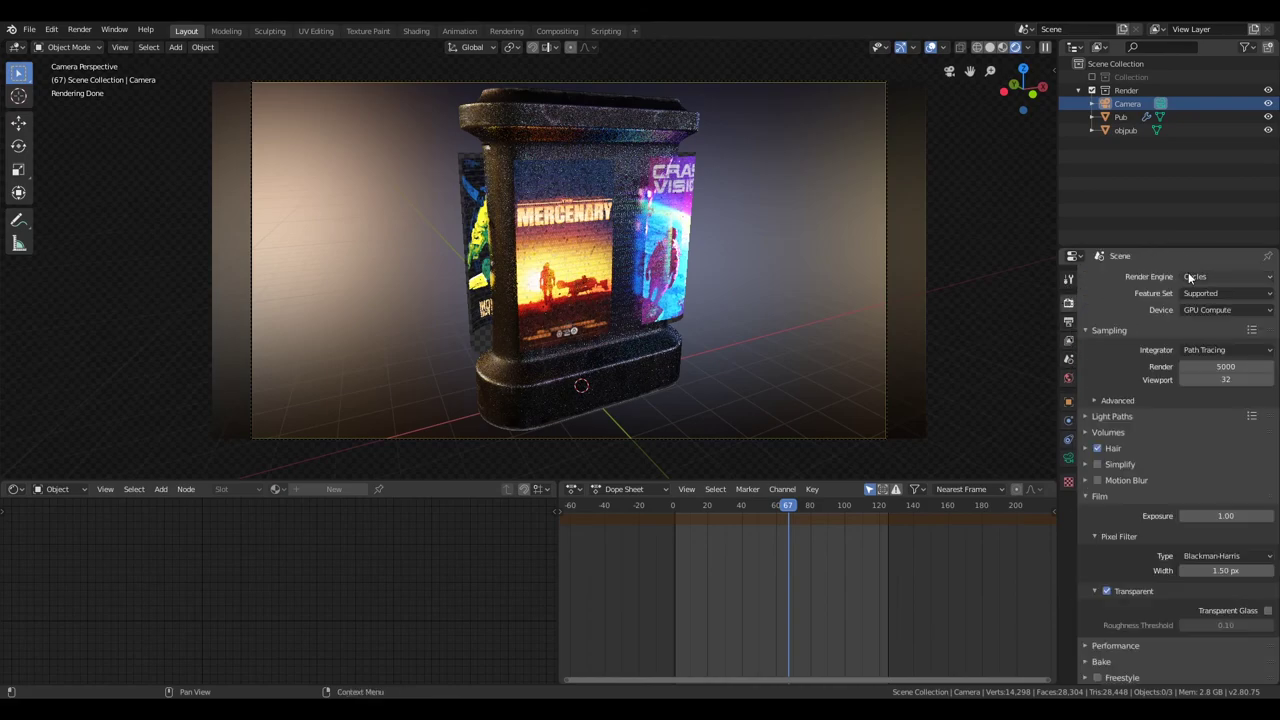
pyautogui.click(1068, 321)
pyautogui.click(1068, 302)
# Switch the render engine to Eevee and adjust the Bloom intensity
pyautogui.click(1085, 383)
pyautogui.click(1097, 383)
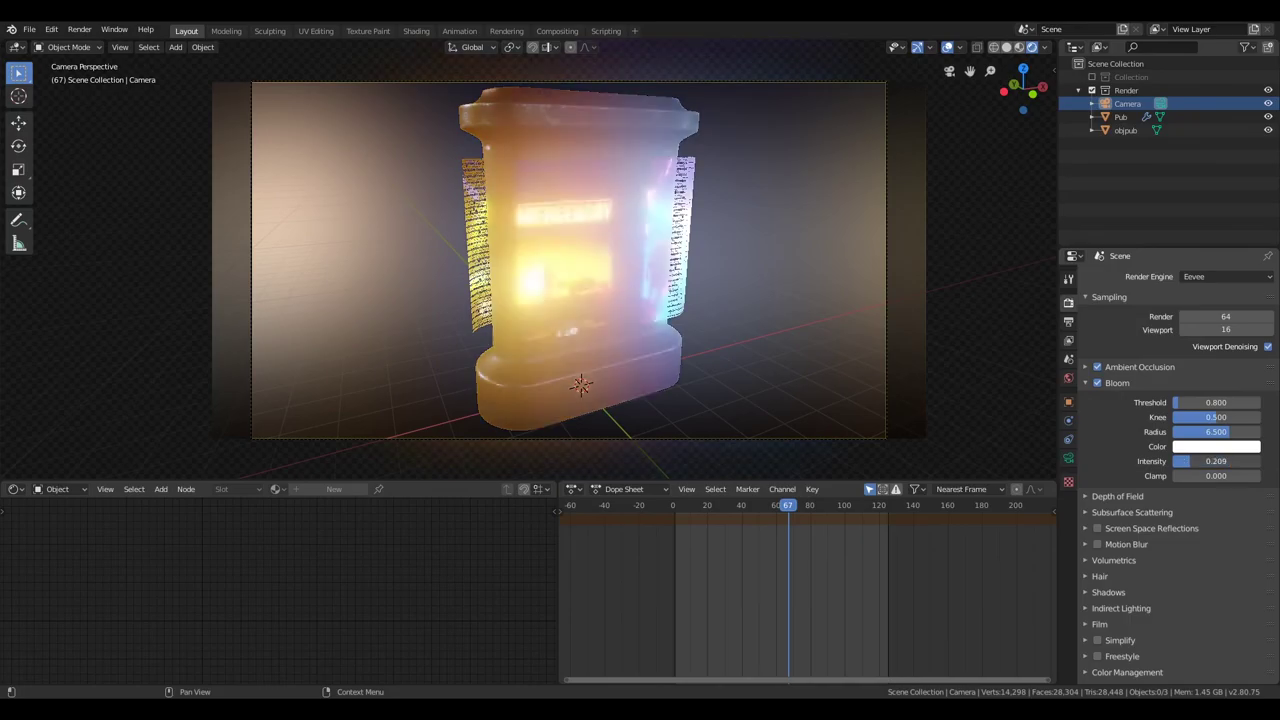
pyautogui.doubleClick(1180, 461)
pyautogui.click(1068, 279)
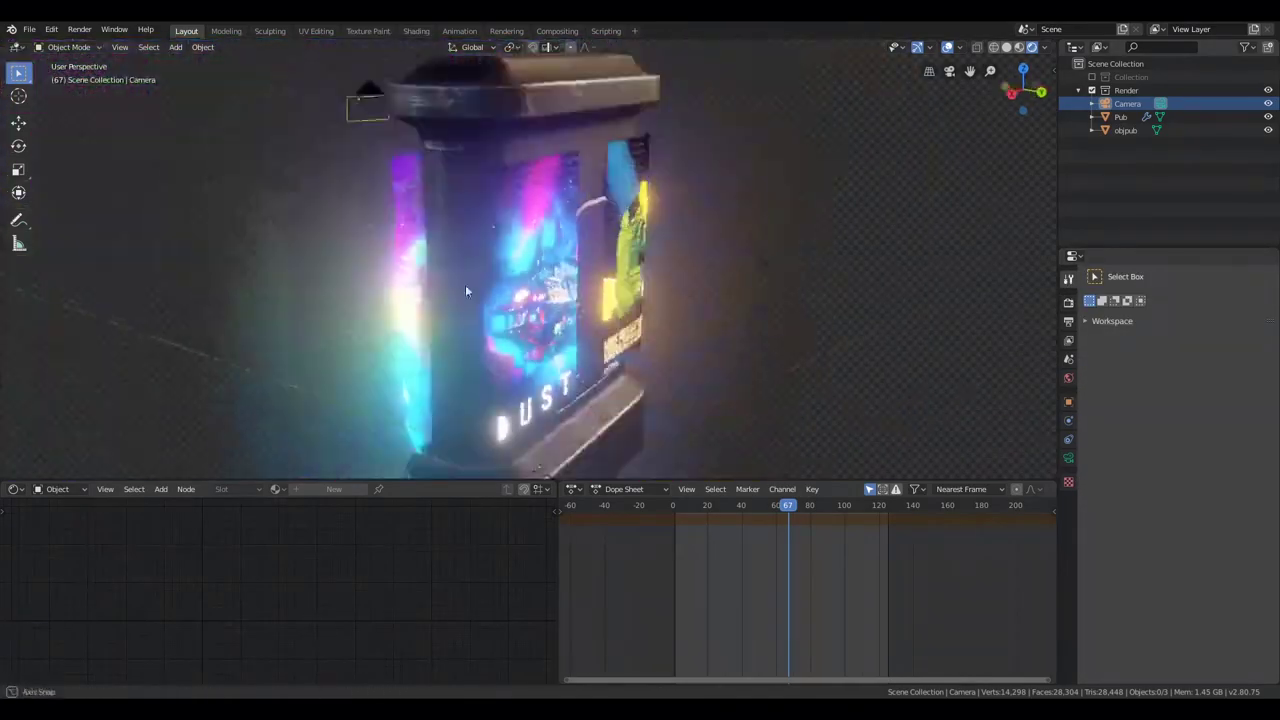